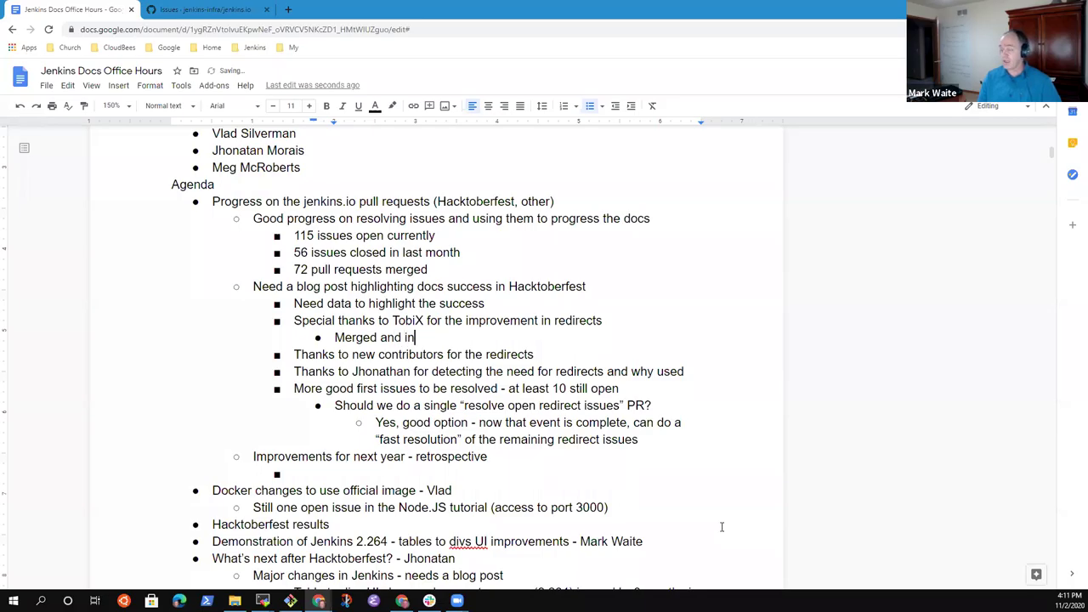
- Complete the sub-bullet under the special thanks for the redirect improvements as "Merged and in use"
{"action": "type", "text": "use"}
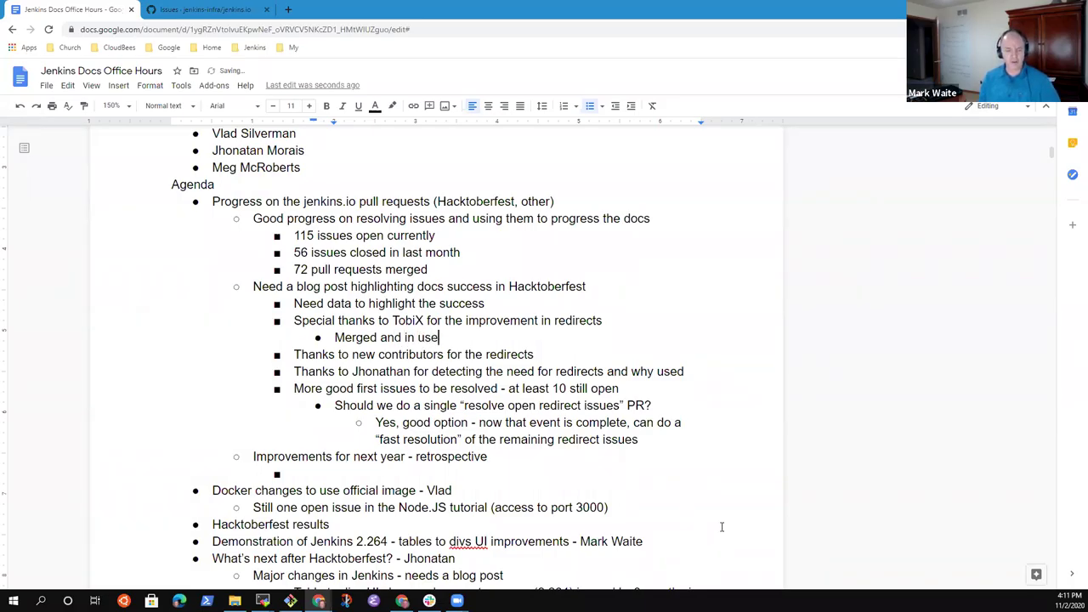
- Open the GitHub repository jenkins-infra/jenkins-infra in a new browser tab
{"action": "left_click", "coordinate": [249, 7]}
{"action": "right_click", "coordinate": [249, 6]}
{"action": "left_click", "coordinate": [281, 19]}
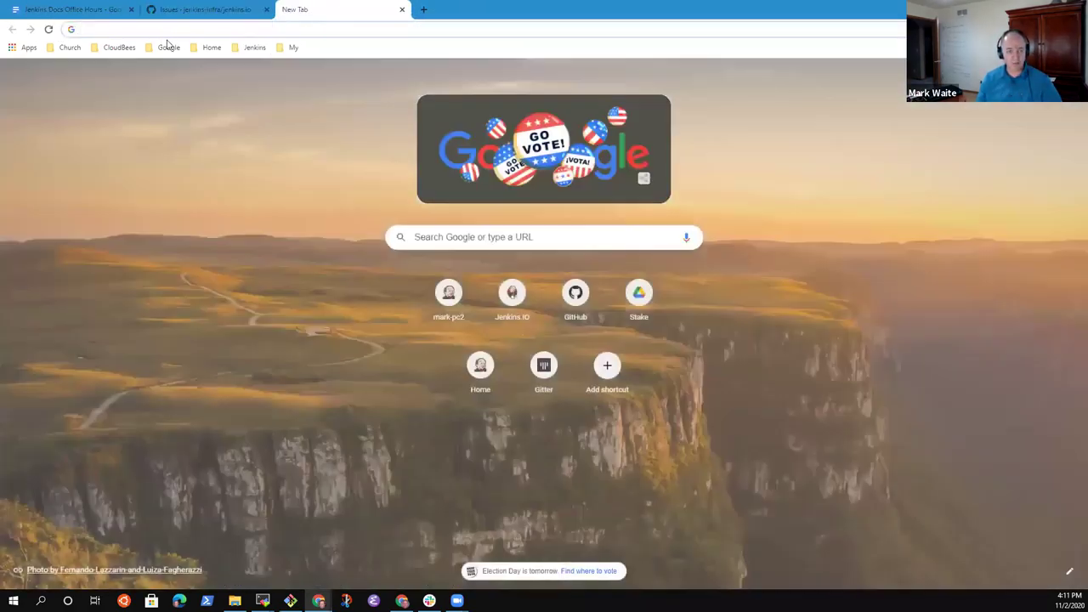
{"action": "left_click", "coordinate": [253, 48]}
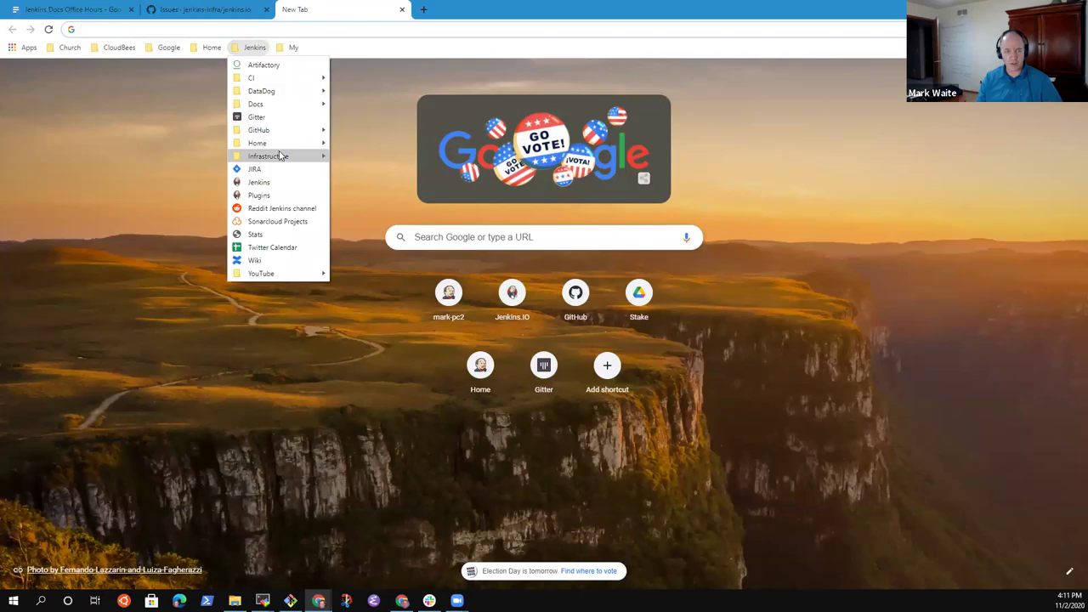
{"action": "mouse_move", "coordinate": [281, 156]}
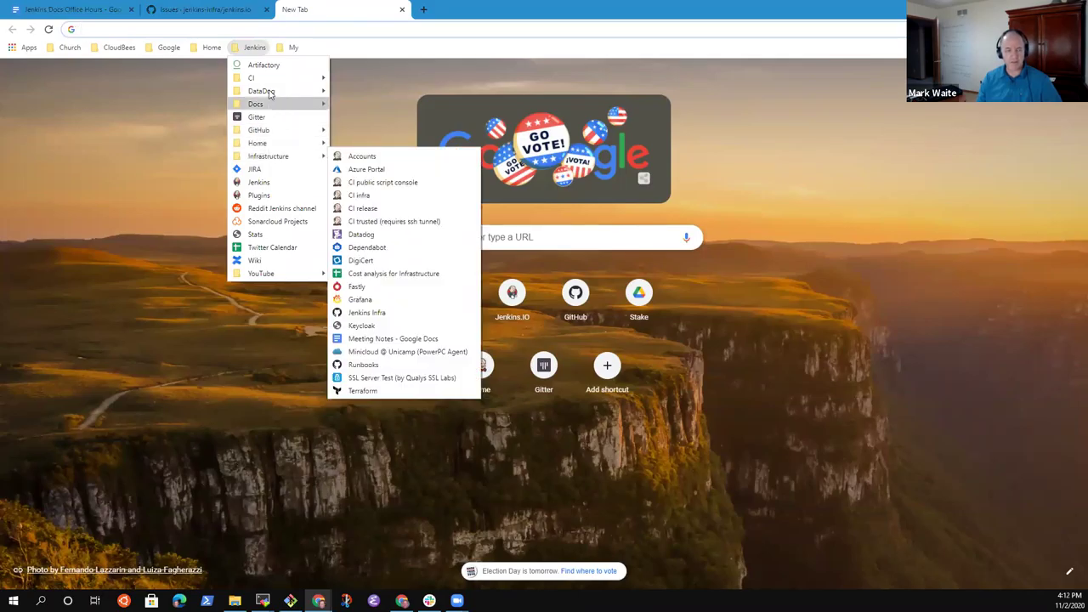
{"action": "left_click", "coordinate": [384, 134]}
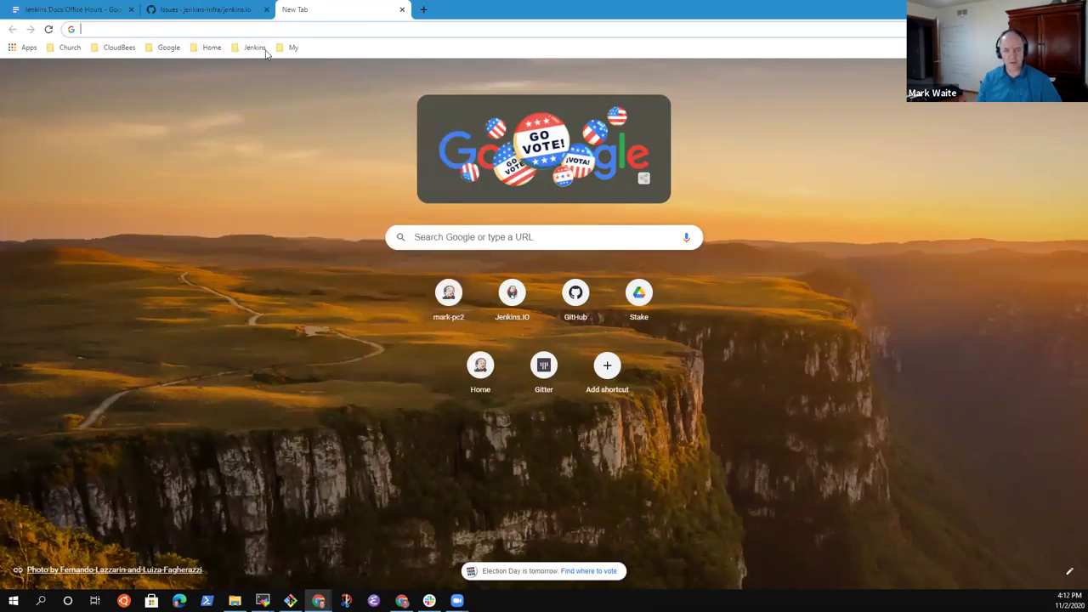
{"action": "left_click", "coordinate": [260, 48]}
{"action": "mouse_move", "coordinate": [280, 129]}
{"action": "left_click", "coordinate": [403, 156]}
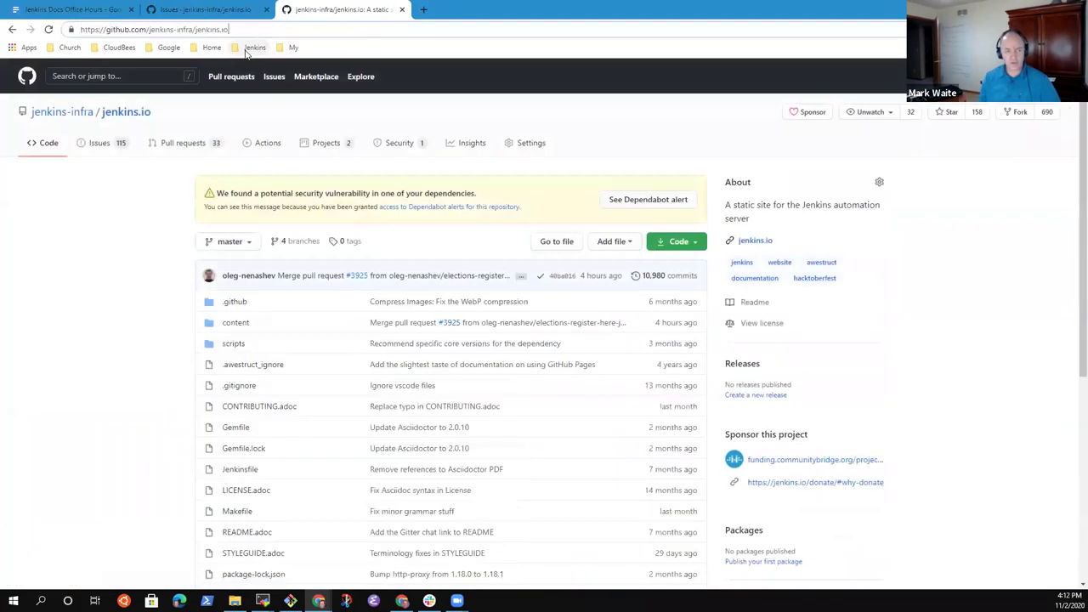
{"action": "type", "text": "-infra"}
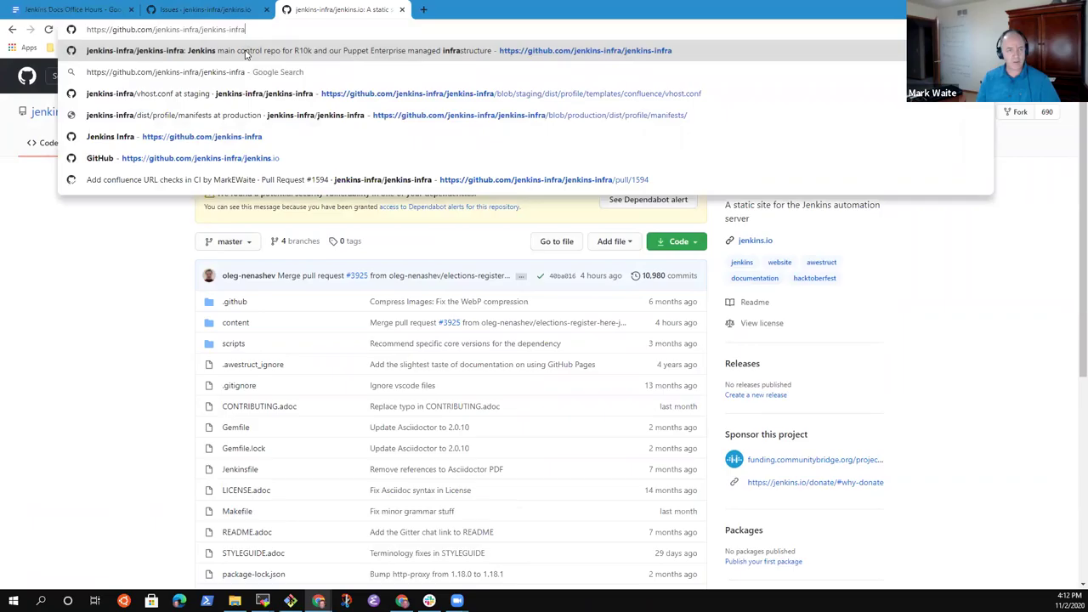
{"action": "key", "text": "Return"}
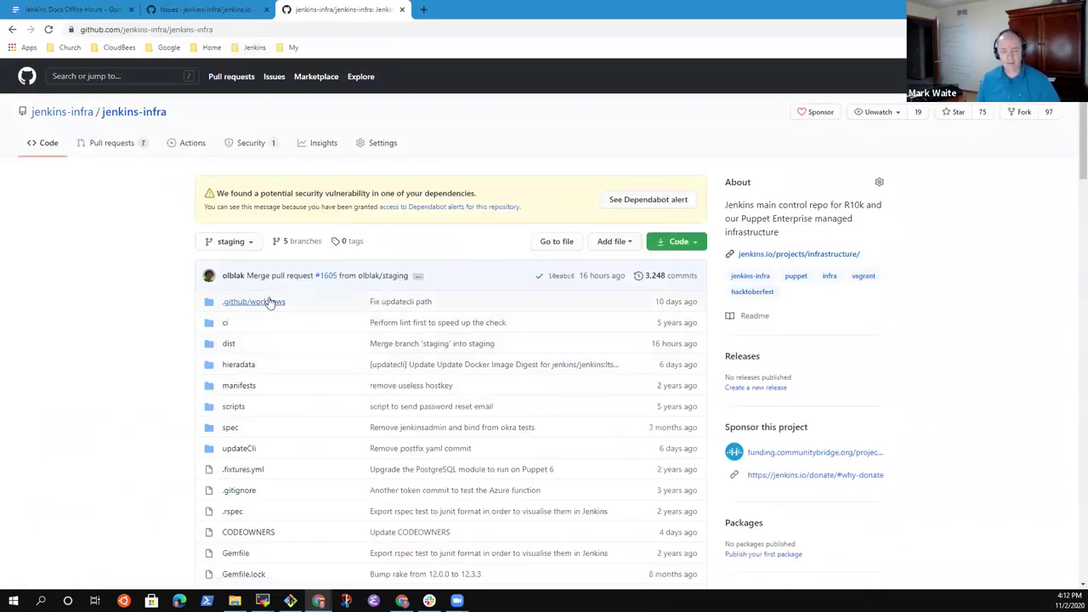
- List the repository's closed pull requests and look through the recently merged ones
{"action": "left_click", "coordinate": [119, 144]}
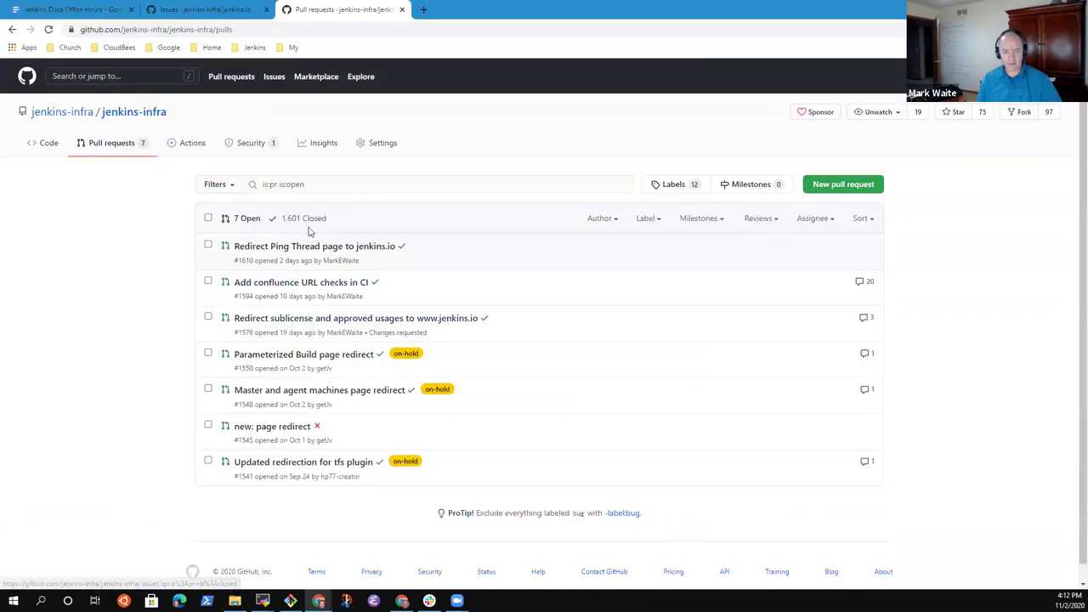
{"action": "left_click", "coordinate": [312, 220]}
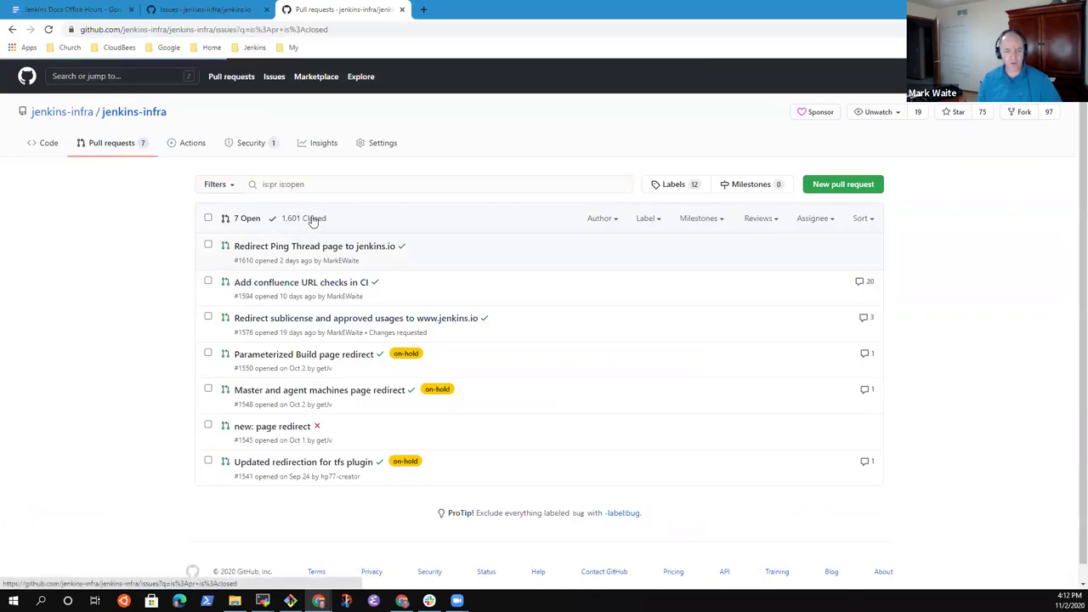
{"action": "mouse_move", "coordinate": [331, 310]}
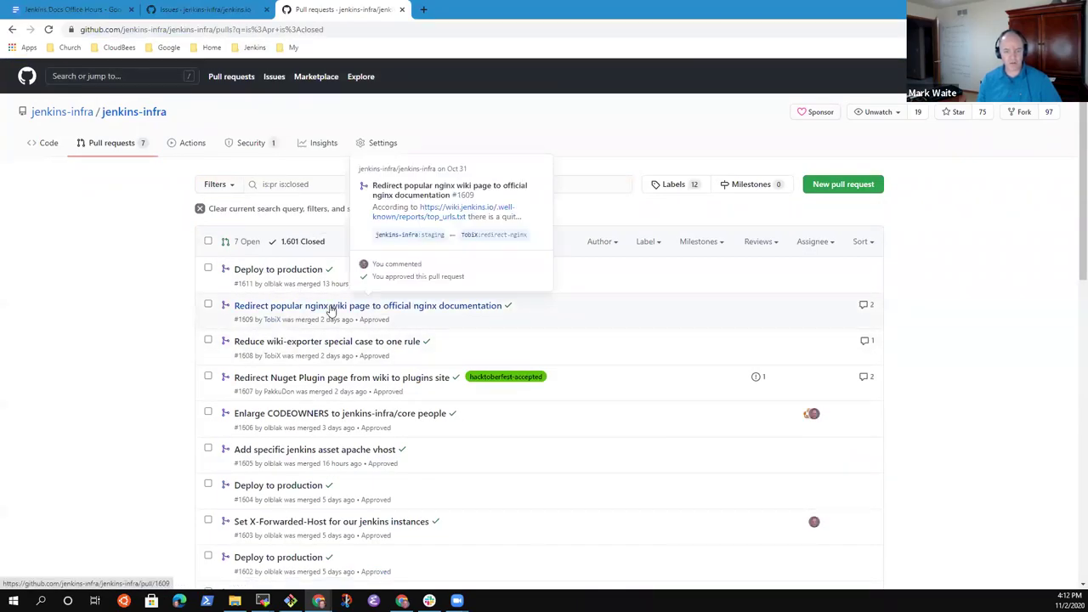
{"action": "scroll", "coordinate": [331, 310], "scroll_direction": "down", "scroll_amount": 2}
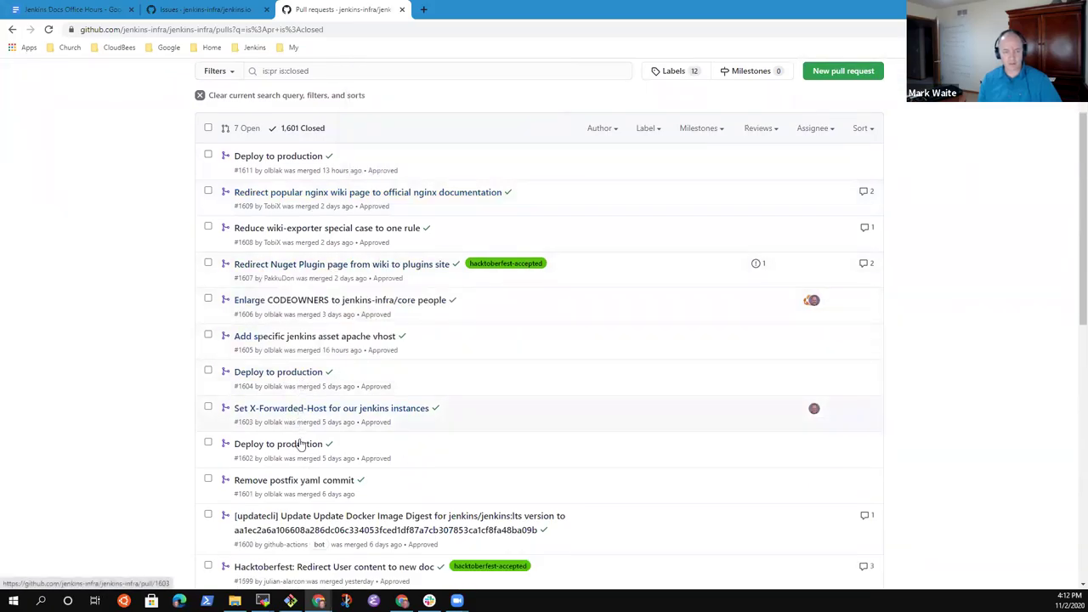
{"action": "mouse_move", "coordinate": [315, 522]}
{"action": "scroll", "coordinate": [172, 401], "scroll_direction": "down", "scroll_amount": 1}
{"action": "scroll", "coordinate": [165, 323], "scroll_direction": "down", "scroll_amount": 4}
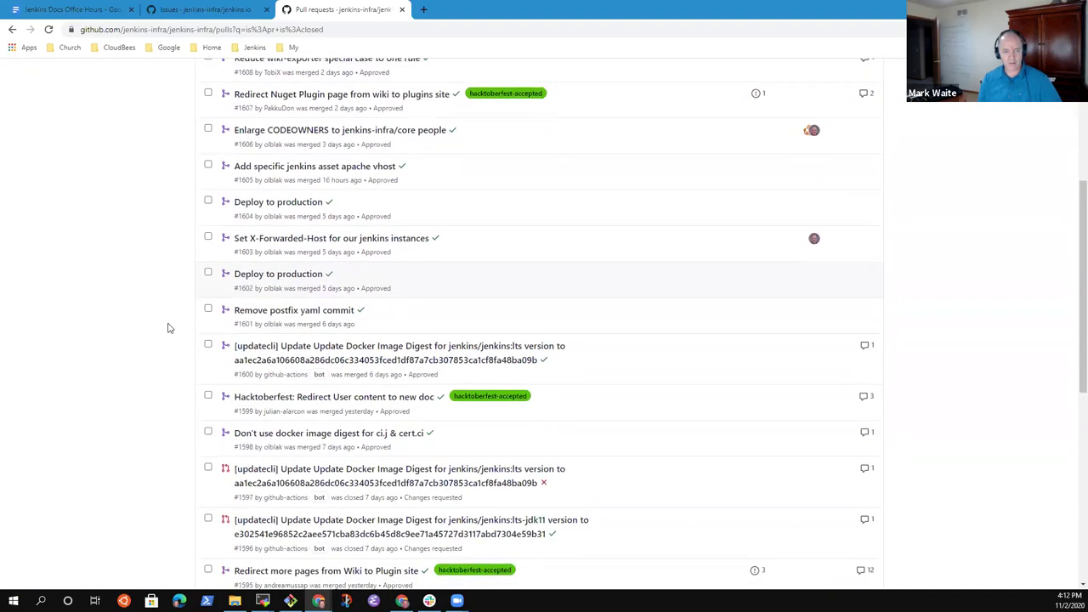
{"action": "scroll", "coordinate": [180, 327], "scroll_direction": "up", "scroll_amount": 7}
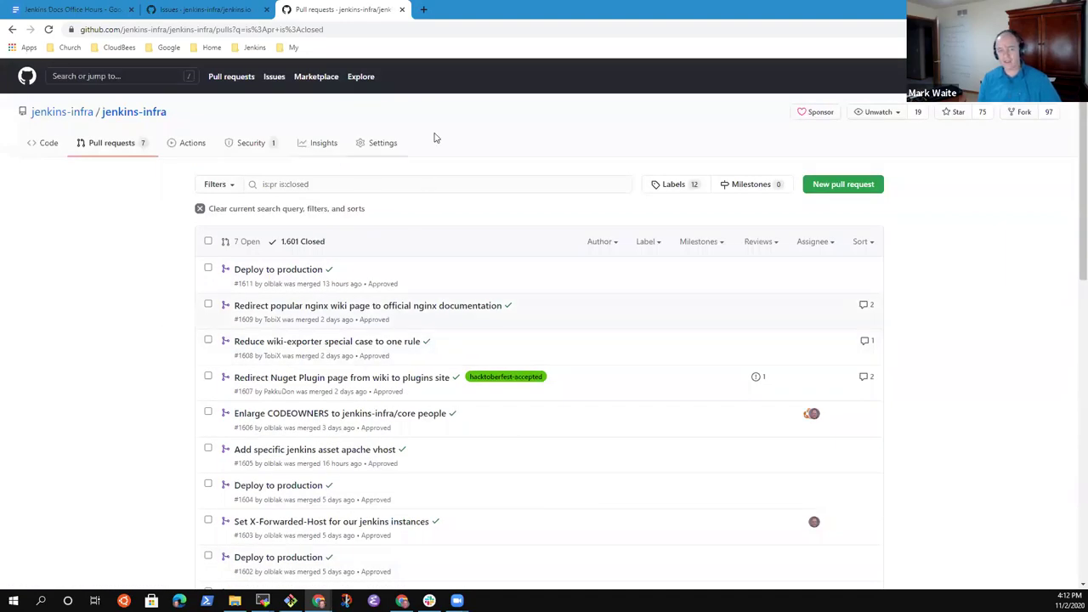
- Filter the closed pull requests by the username of the contributor thanked for the redirect improvements
{"action": "left_click", "coordinate": [616, 246]}
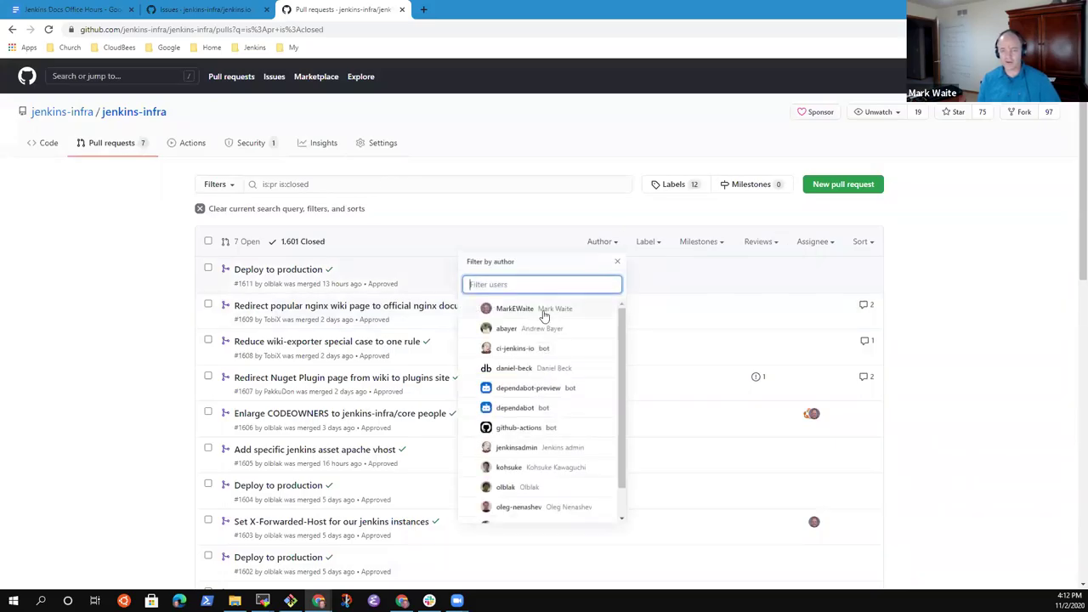
{"action": "type", "text": "TobiX"}
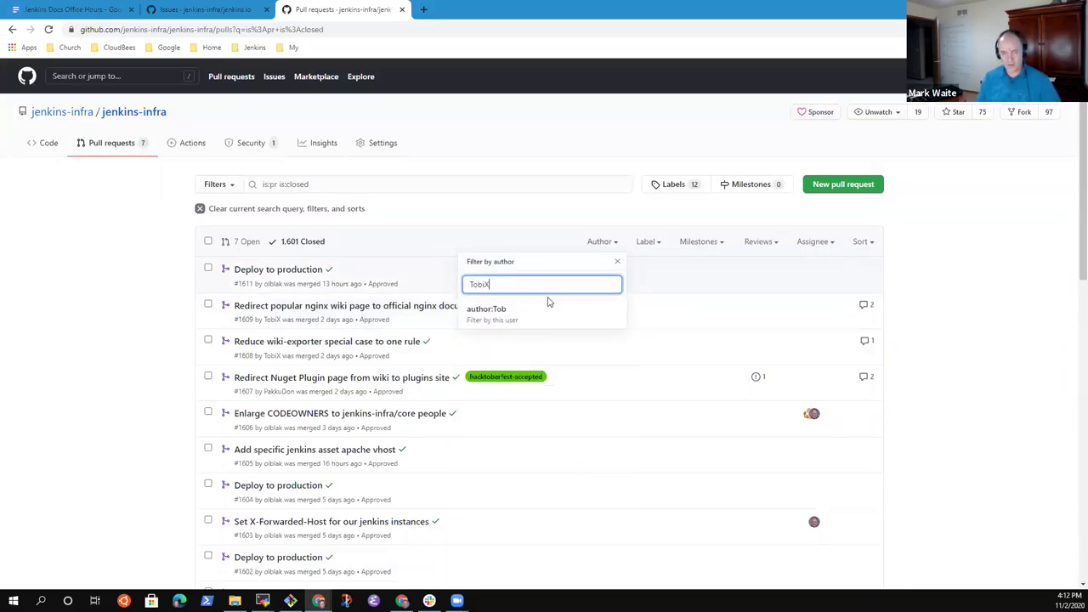
{"action": "left_click", "coordinate": [548, 304]}
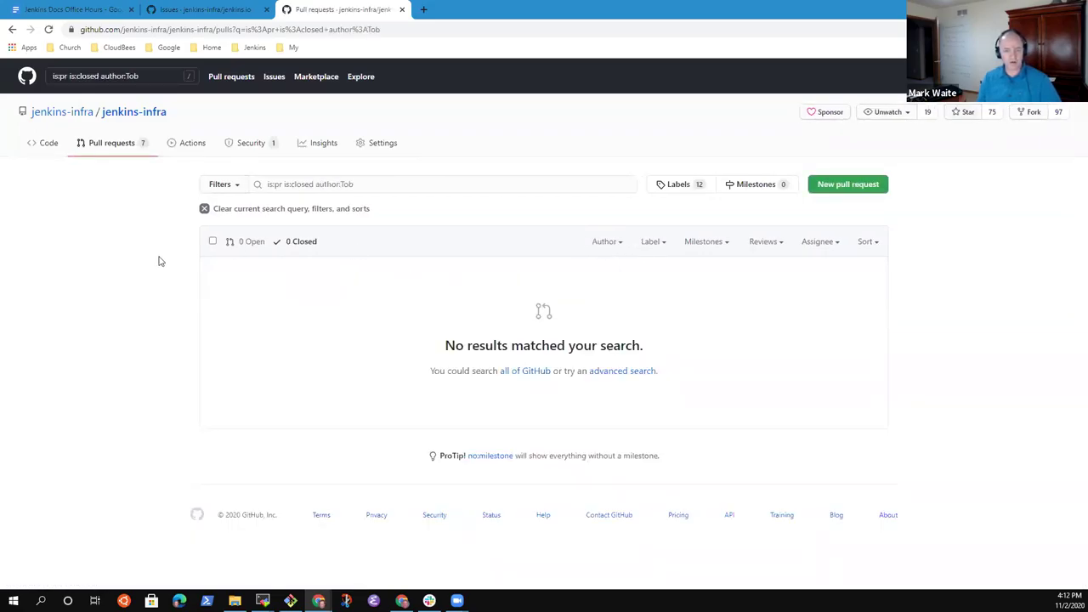
{"action": "left_click", "coordinate": [416, 183]}
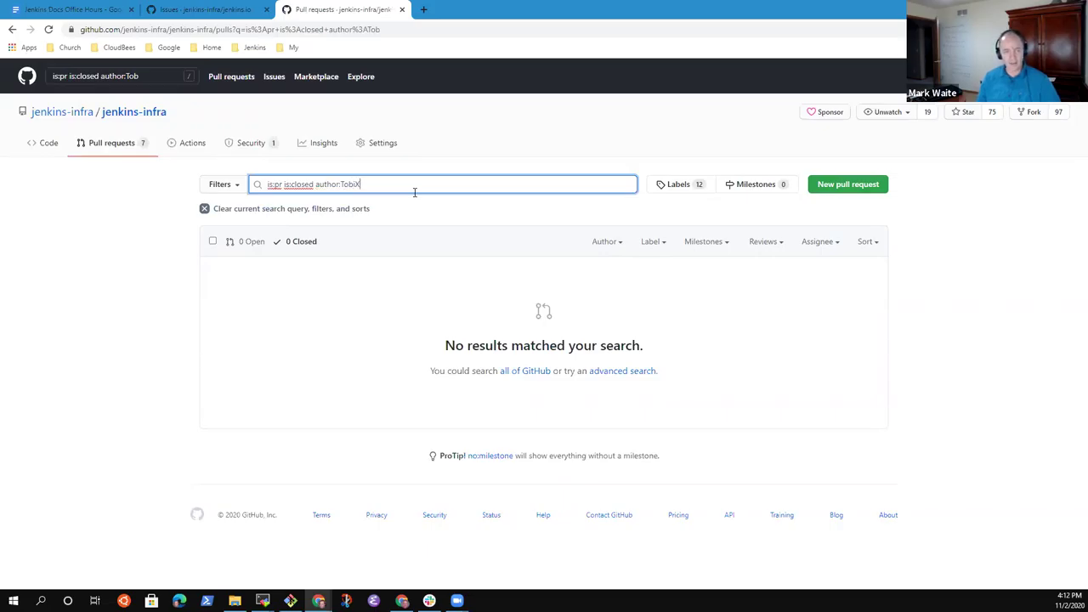
{"action": "type", "text": "iX"}
{"action": "key", "text": "Return"}
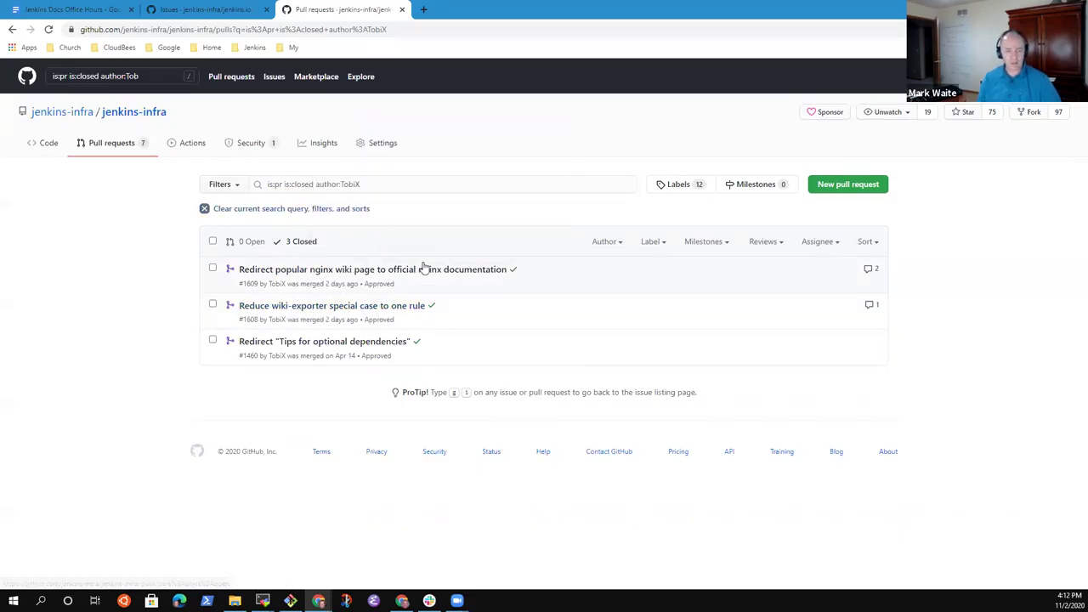
- Remove the author filter from the pull request search and review the full list of closed pull requests
{"action": "left_click", "coordinate": [379, 184]}
{"action": "key", "text": "ctrl+shift+Left"}
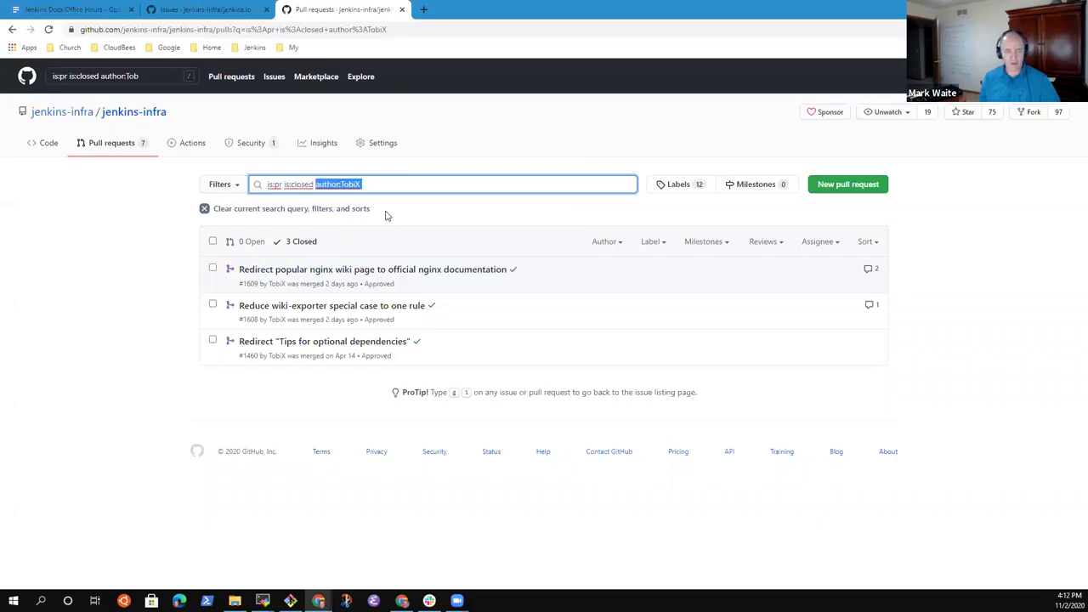
{"action": "key", "text": "BackSpace"}
{"action": "key", "text": "Return"}
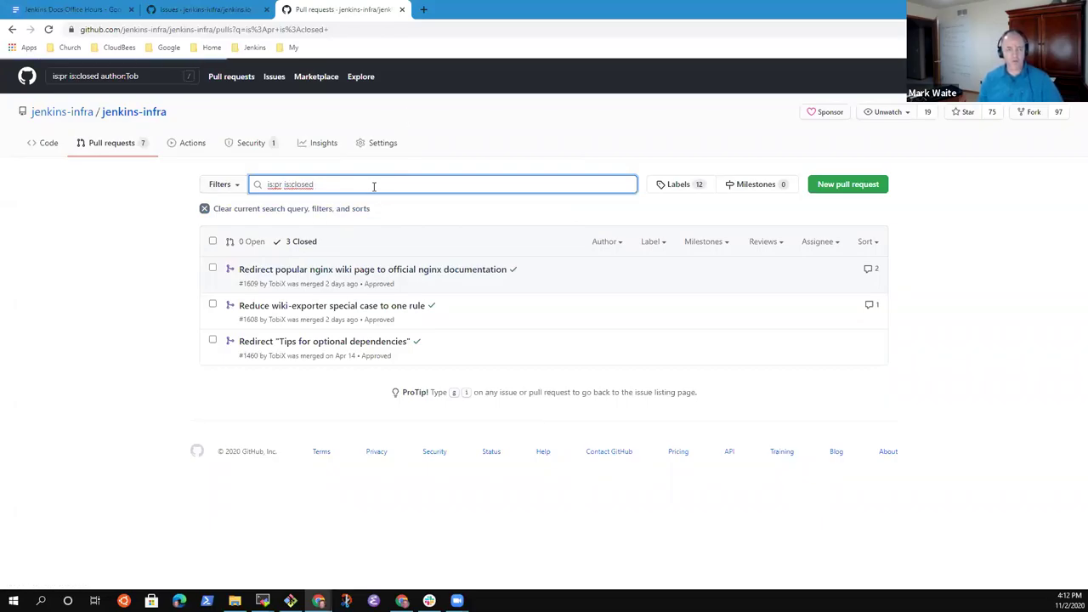
{"action": "scroll", "coordinate": [304, 378], "scroll_direction": "down", "scroll_amount": 2}
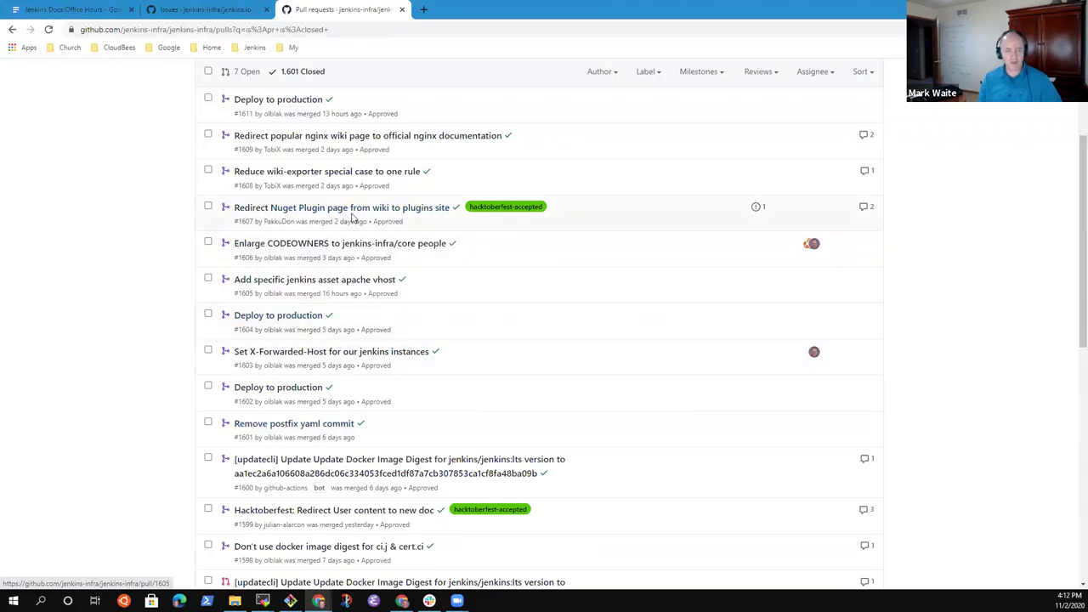
{"action": "scroll", "coordinate": [296, 296], "scroll_direction": "up", "scroll_amount": 2}
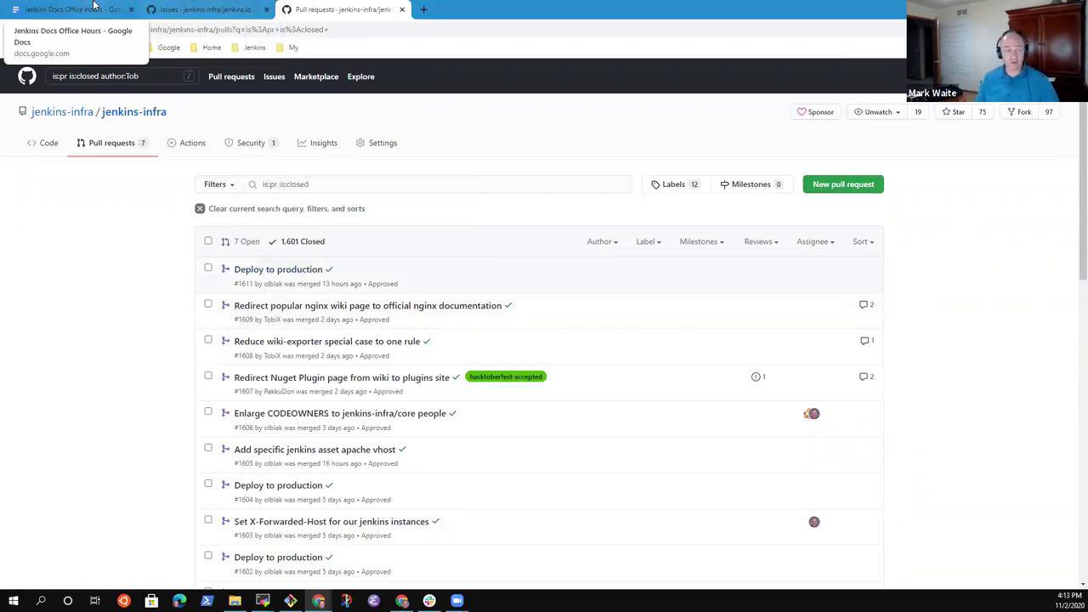
- Return to the meeting notes in Google Docs and change the redirect sub-bullet to read "Merged and in production"
{"action": "key", "text": "ctrl+1"}
{"action": "key", "text": "ctrl+shift+Left"}
{"action": "type", "text": "production"}
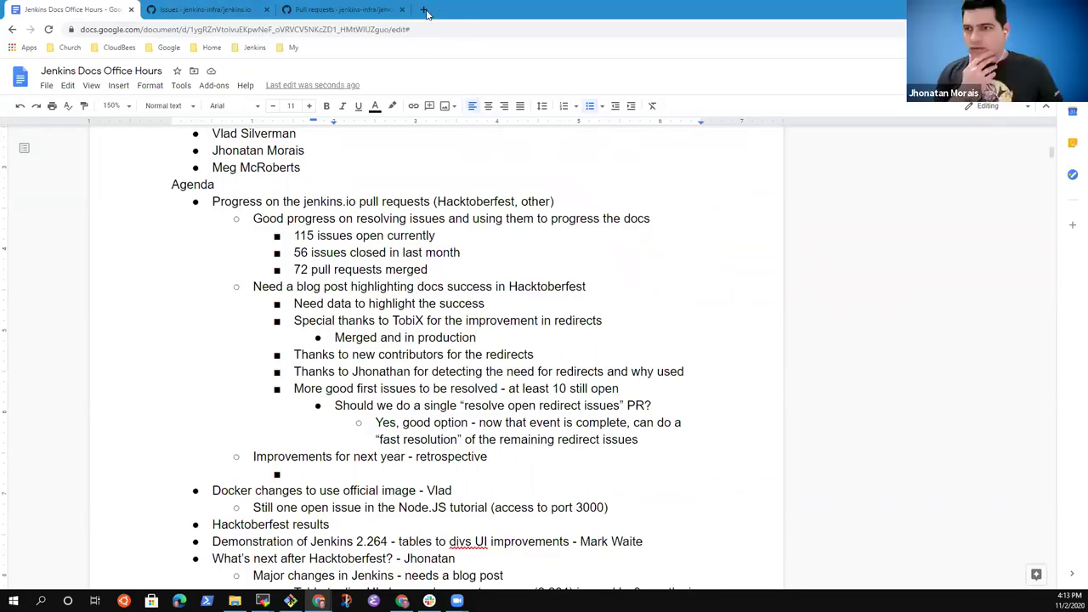
- Switch back to the GitHub pull requests and search the closed ones for the contributor's username as plain text
{"action": "left_click", "coordinate": [334, 10]}
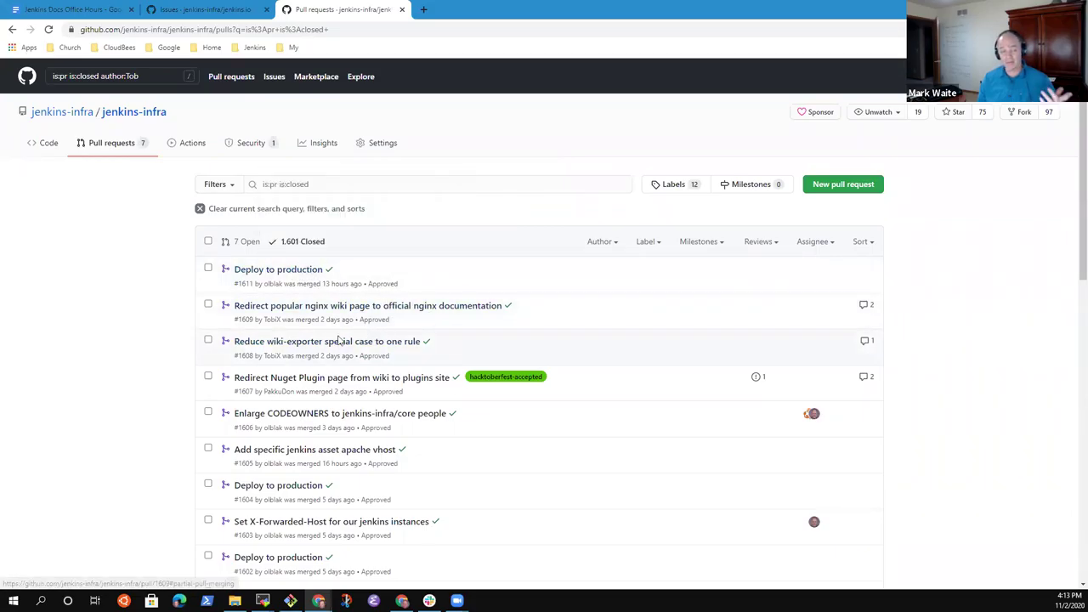
{"action": "left_click", "coordinate": [350, 184]}
{"action": "type", "text": "TobiX"}
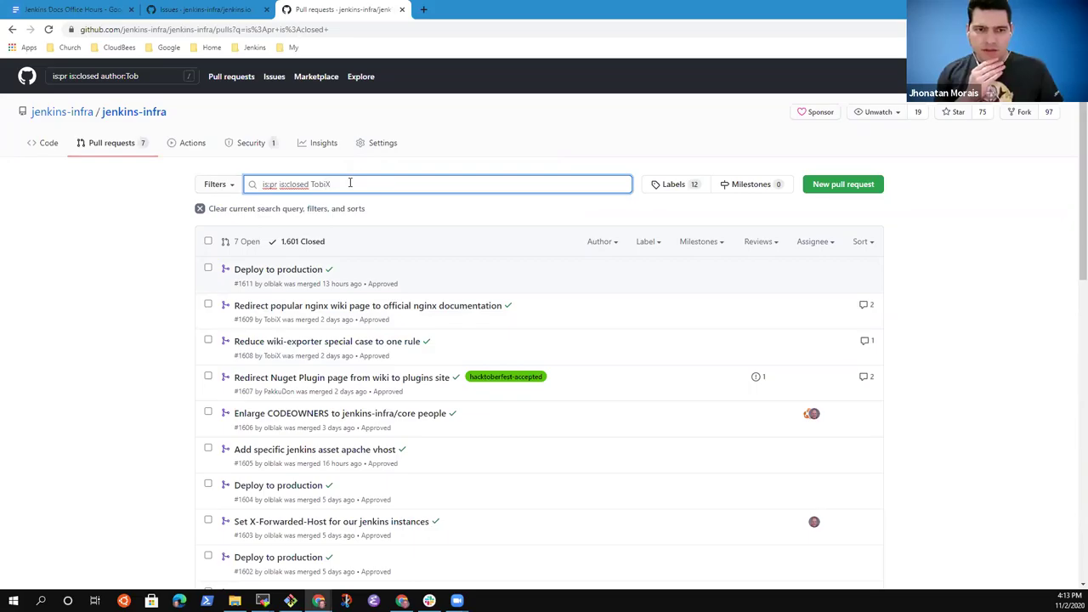
{"action": "key", "text": "Return"}
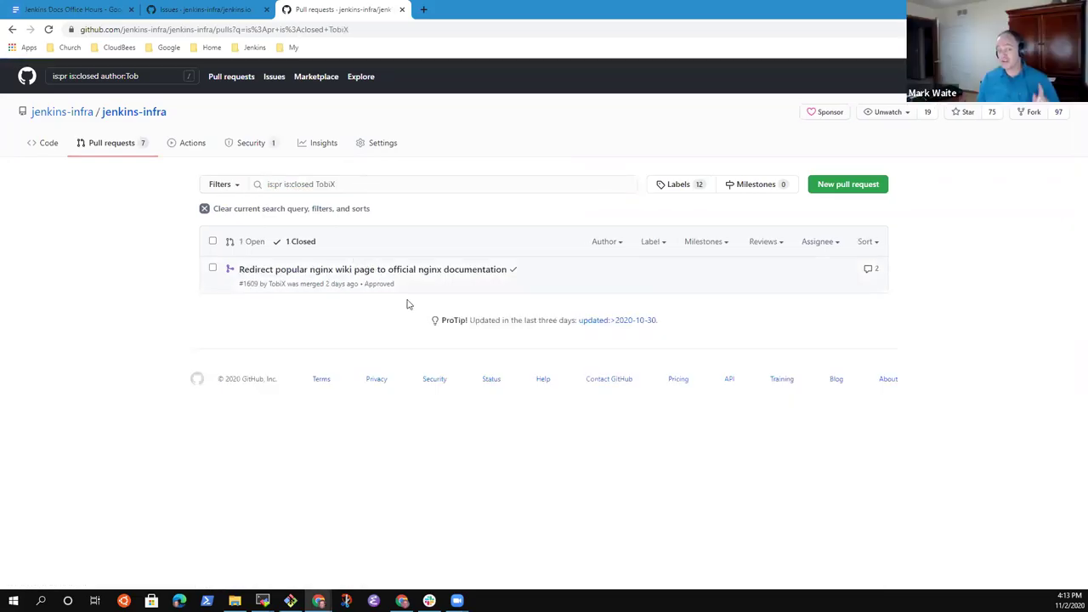
{"action": "mouse_move", "coordinate": [423, 274]}
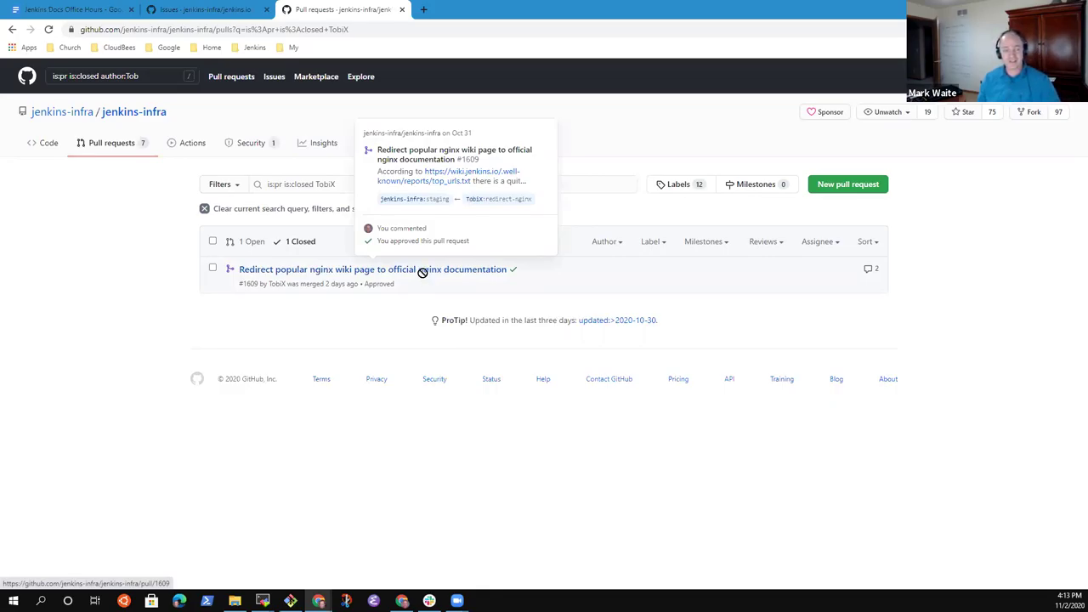
{"action": "left_click", "coordinate": [371, 184]}
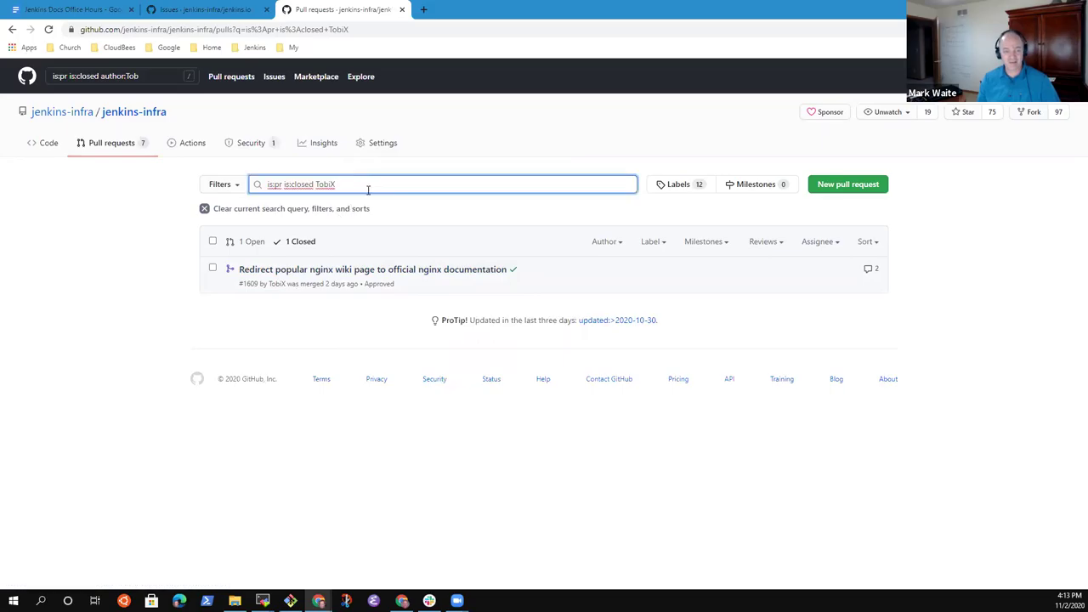
{"action": "key", "text": "Return"}
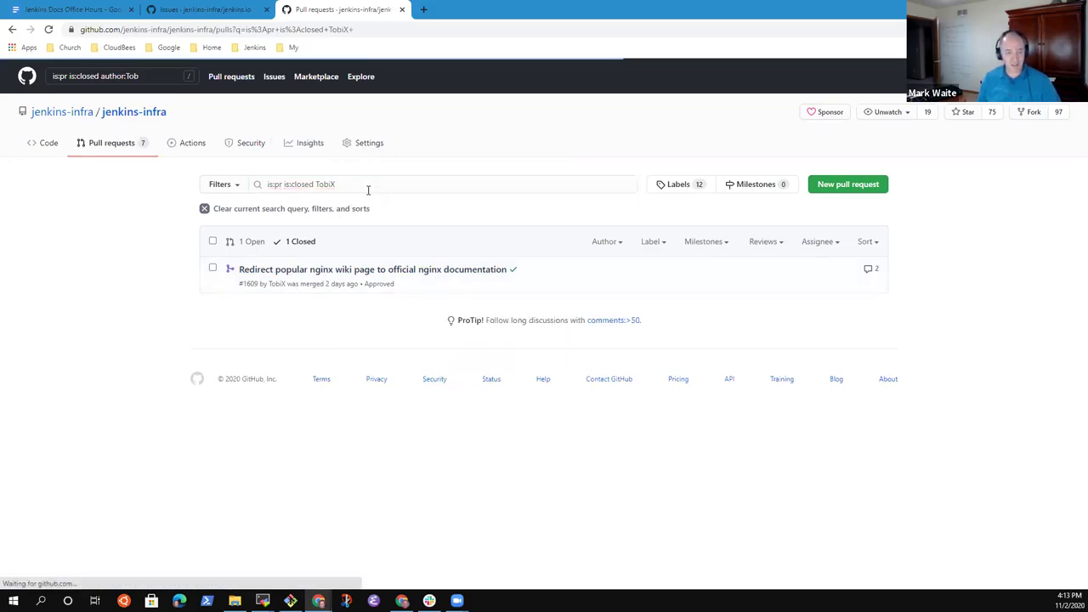
- Clear the username from the search text and apply it as the author filter on the closed pull requests
{"action": "left_click", "coordinate": [391, 187]}
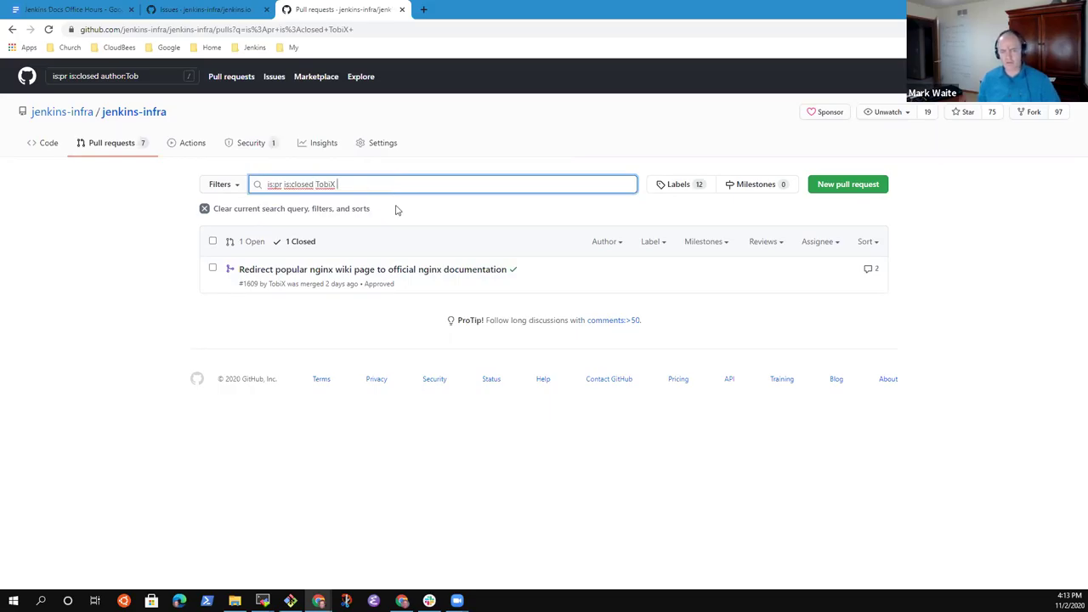
{"action": "key", "text": "ctrl+shift+Left"}
{"action": "key", "text": "ctrl+shift+Left"}
{"action": "key", "text": "ctrl+shift+Right"}
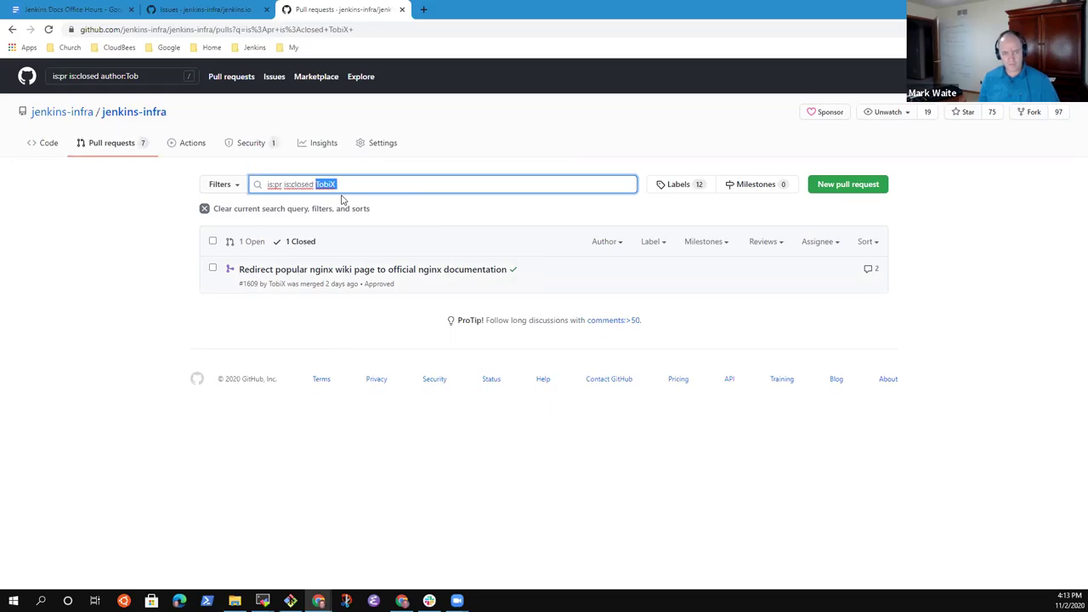
{"action": "key", "text": "BackSpace"}
{"action": "left_click", "coordinate": [617, 242]}
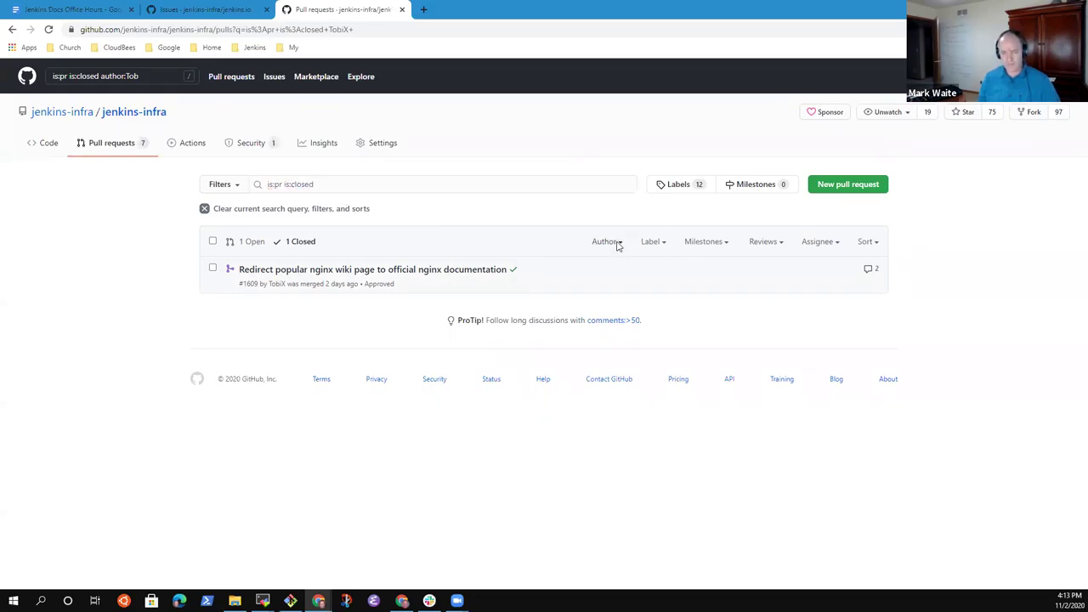
{"action": "type", "text": "TobiX"}
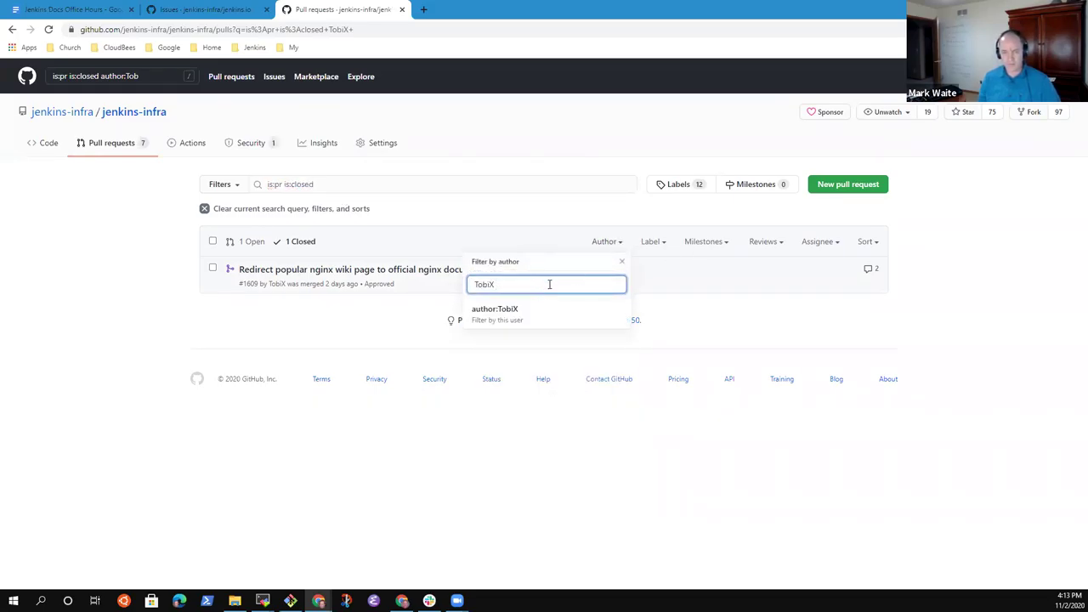
{"action": "left_click", "coordinate": [532, 312]}
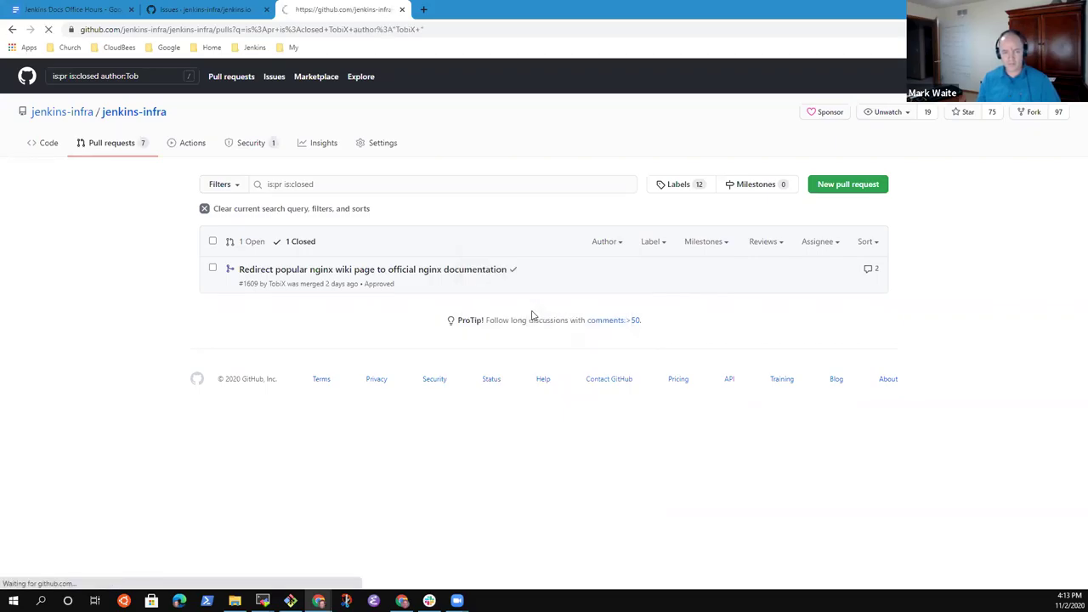
- Remove the plain-text username and the trailing space inside the author filter, then rerun the closed pull request search
{"action": "left_click", "coordinate": [412, 185]}
{"action": "key", "text": "ctrl+shift+Left"}
{"action": "key", "text": "BackSpace"}
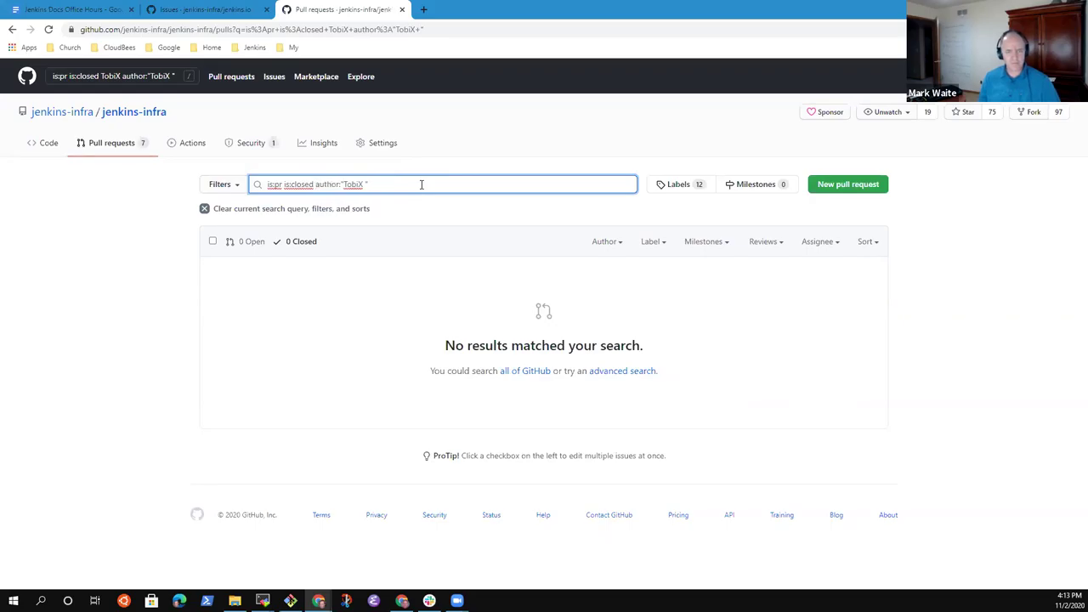
{"action": "key", "text": "BackSpace"}
{"action": "key", "text": "Return"}
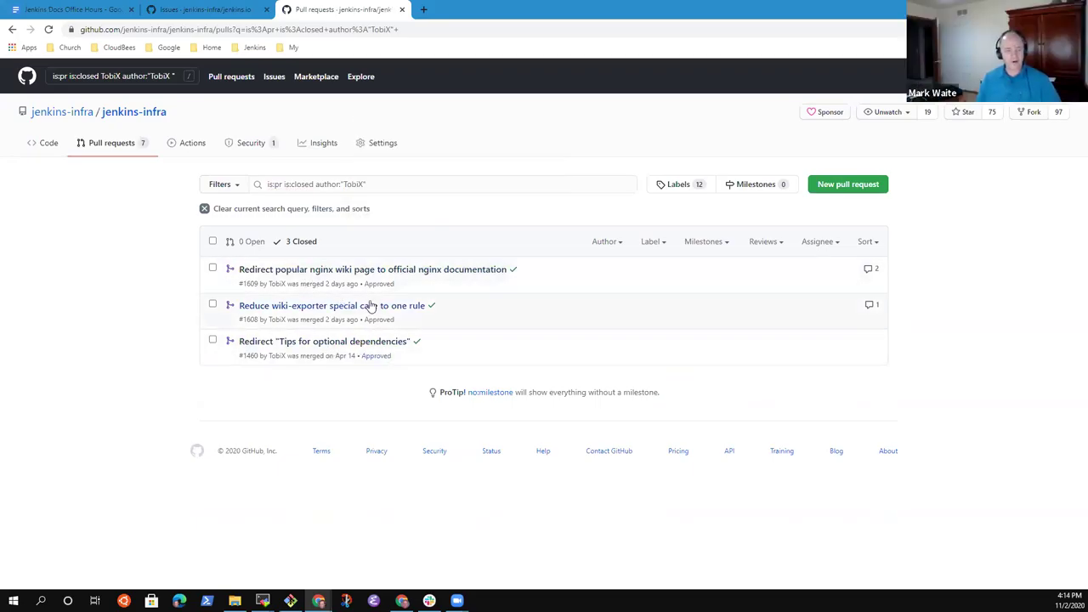
- Open the merged pull request "Reduce wiki-exporter special case to one rule" and show its changed files
{"action": "left_click", "coordinate": [323, 313]}
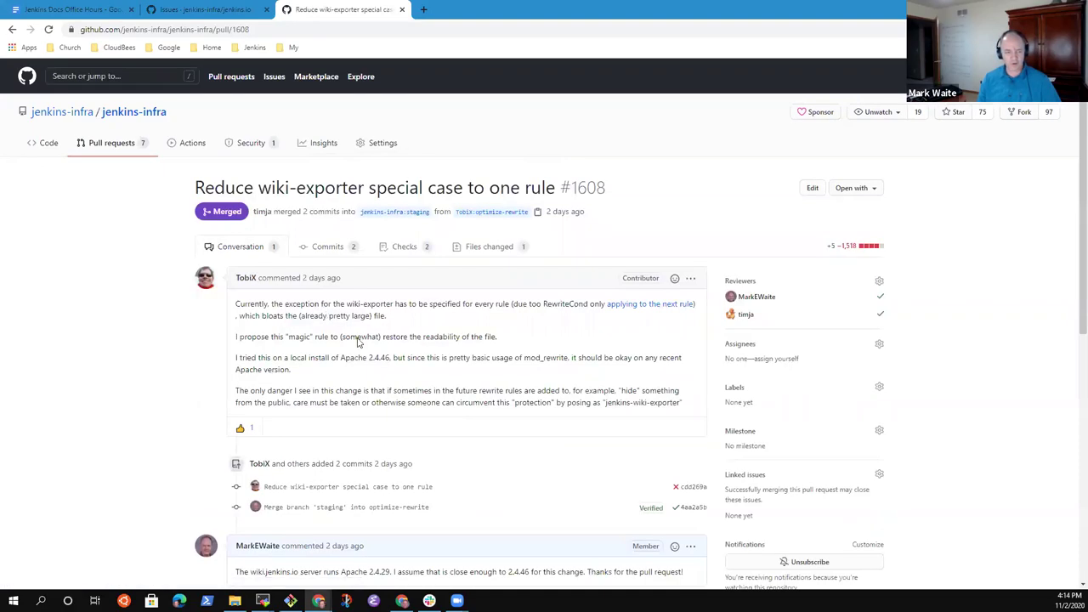
{"action": "left_click", "coordinate": [476, 247]}
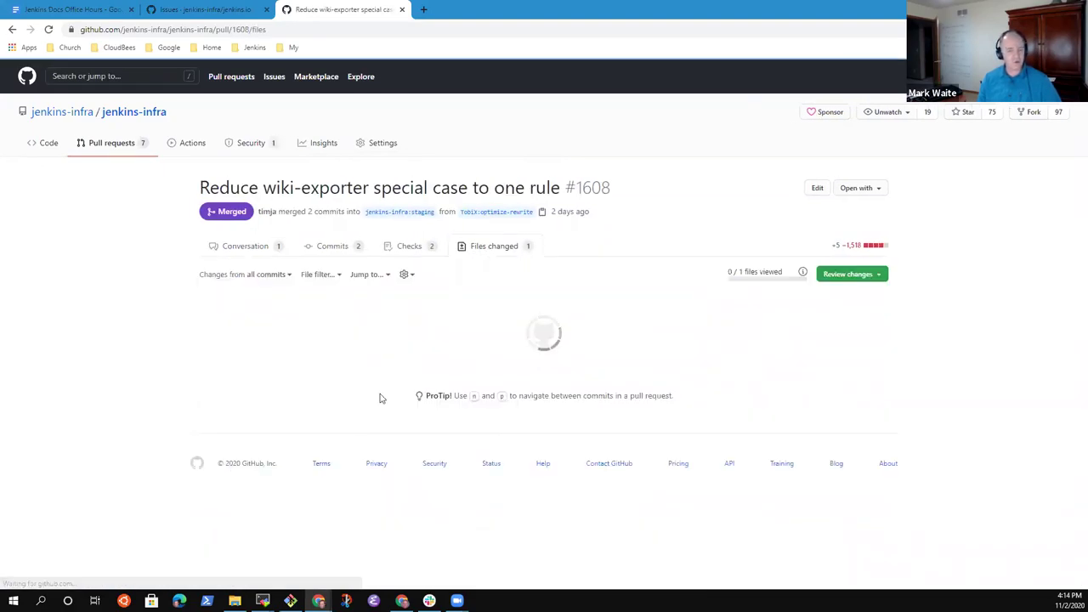
{"action": "left_click", "coordinate": [552, 352]}
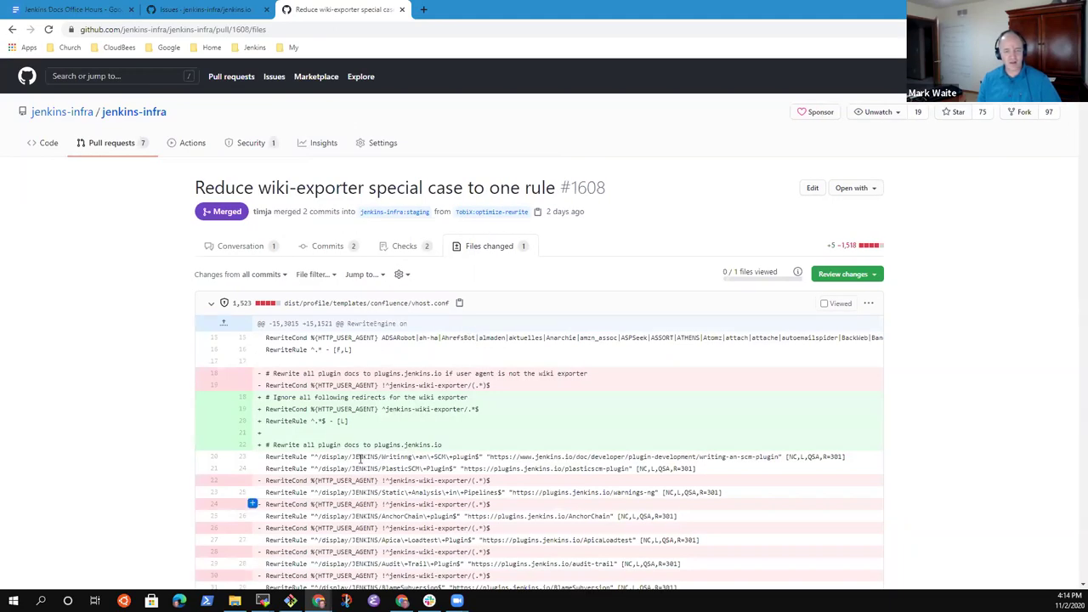
- Examine the removed RewriteCond lines, the new wiki-exporter rule and the redirect rules in vhost.conf, then return to the pull request's conversation
{"action": "scroll", "coordinate": [292, 311], "scroll_direction": "down", "scroll_amount": 2}
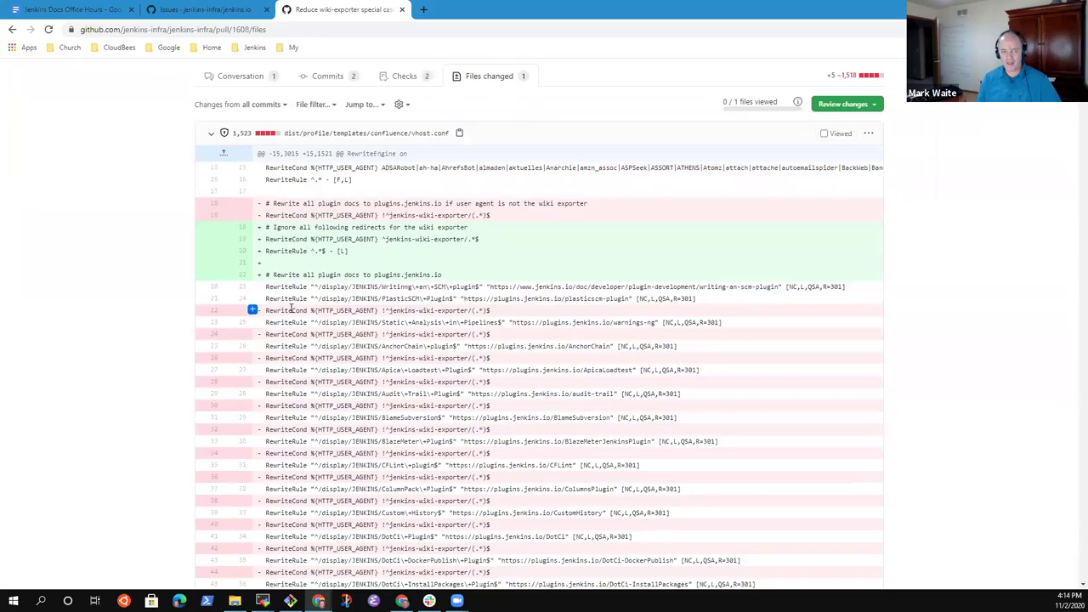
{"action": "triple_click", "coordinate": [292, 311]}
{"action": "double_click", "coordinate": [285, 358]}
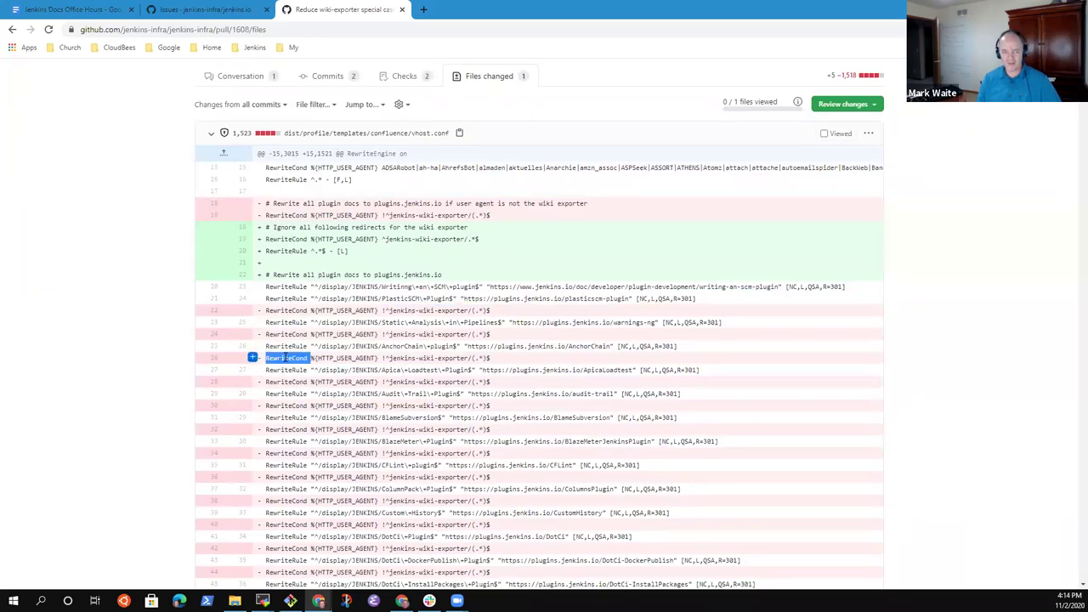
{"action": "triple_click", "coordinate": [285, 357]}
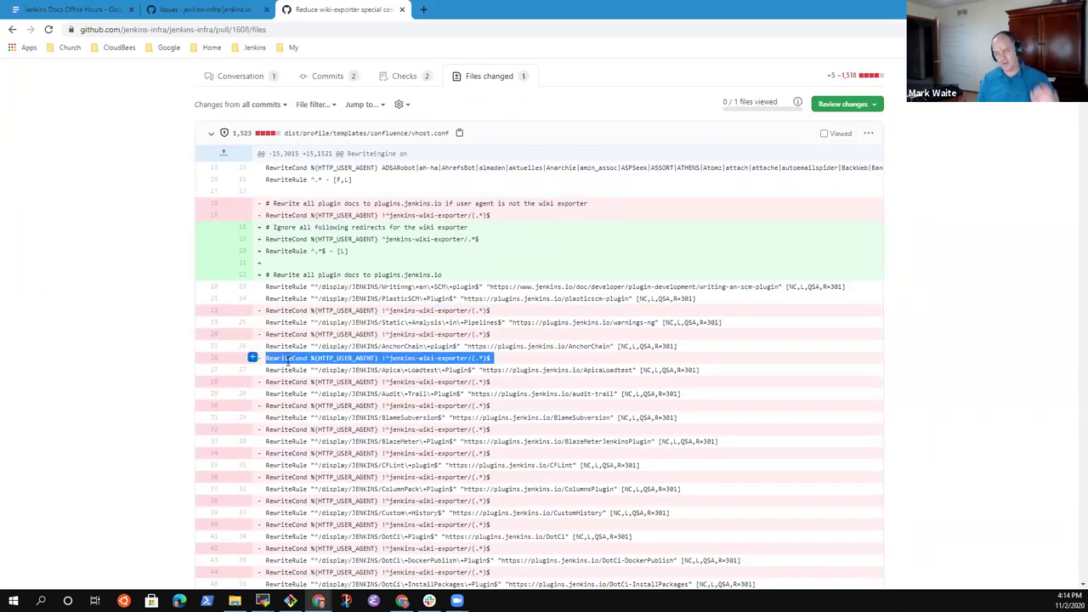
{"action": "double_click", "coordinate": [427, 357]}
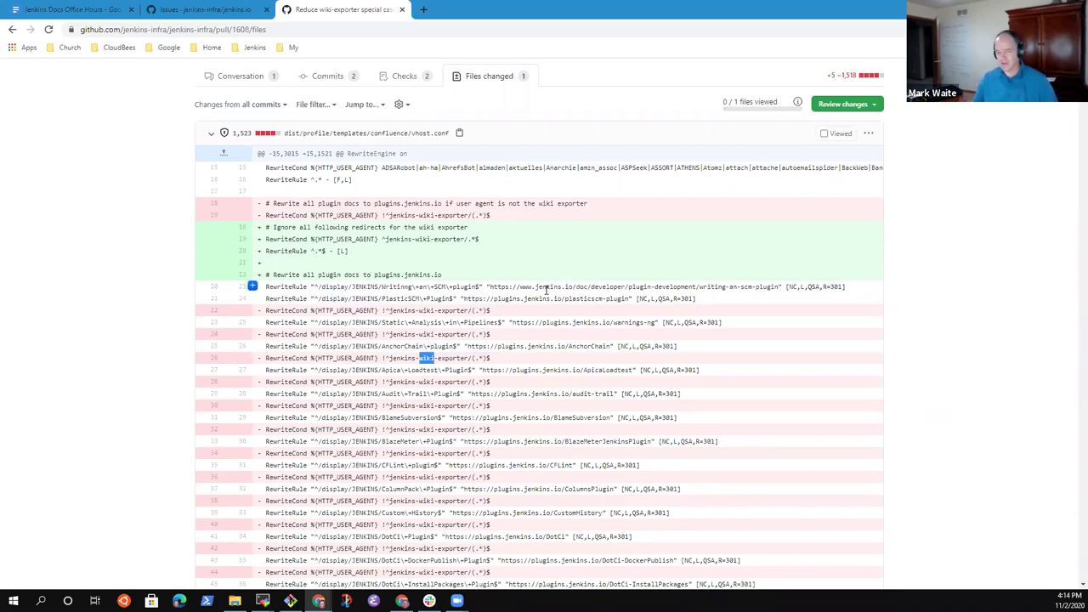
{"action": "left_click_drag", "start_coordinate": [266, 239], "coordinate": [474, 252]}
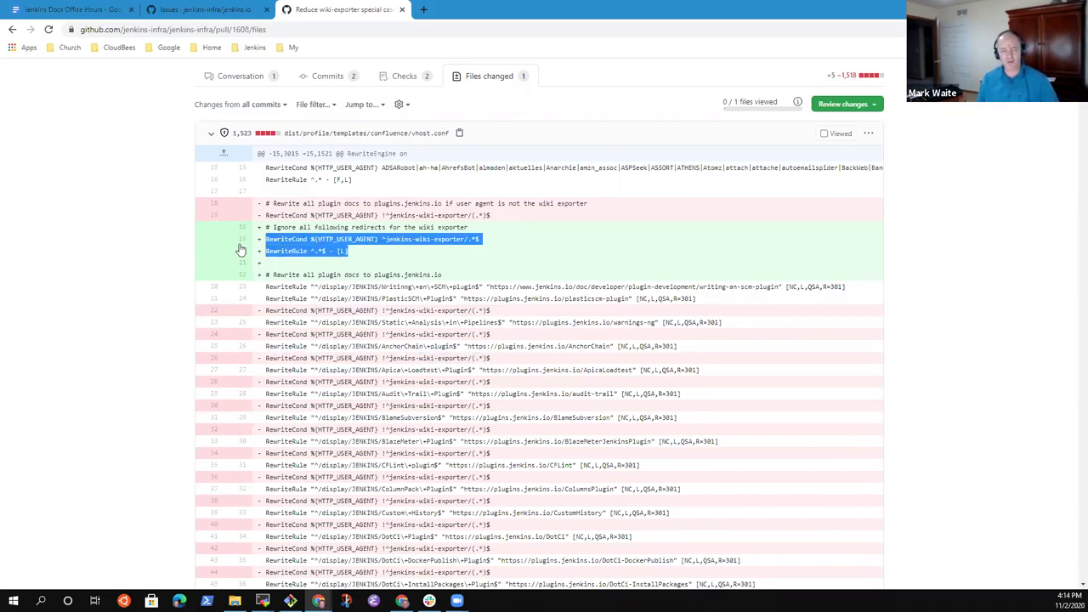
{"action": "left_click", "coordinate": [466, 276]}
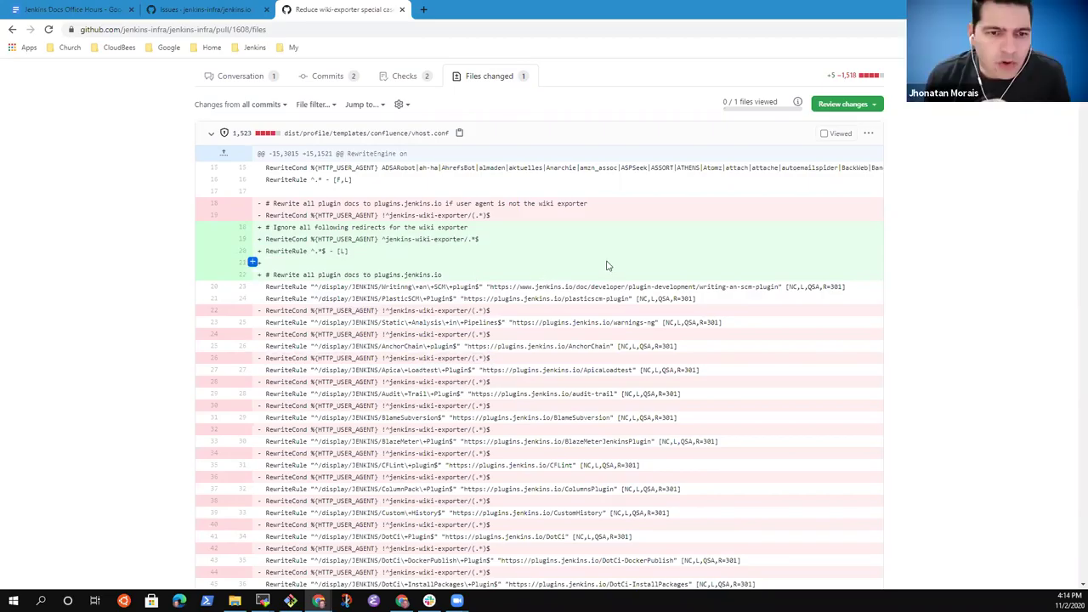
{"action": "left_click_drag", "start_coordinate": [289, 300], "coordinate": [718, 299]}
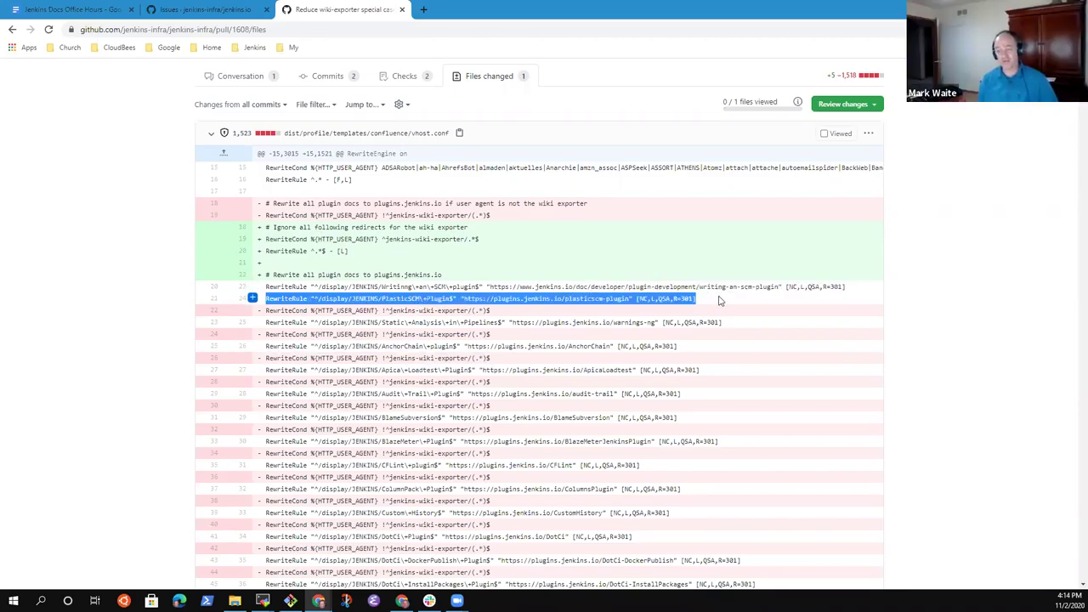
{"action": "scroll", "coordinate": [204, 235], "scroll_direction": "up", "scroll_amount": 2}
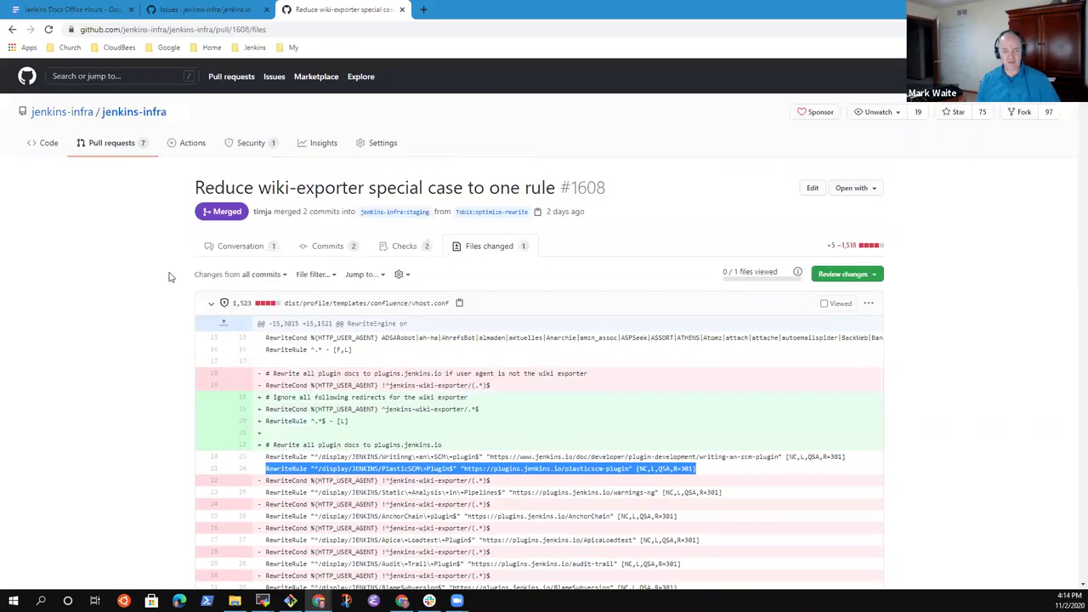
{"action": "left_click", "coordinate": [255, 245]}
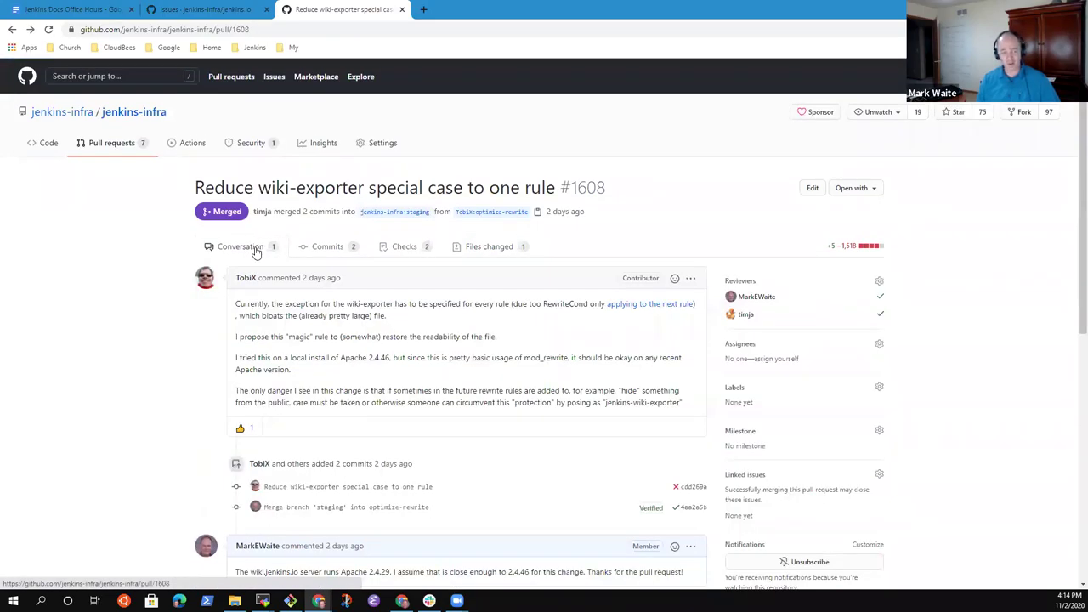
- From the open pull requests, open "Redirect Ping Thread page to jenkins.io" and examine its added rewrite rule enlarged
{"action": "left_click", "coordinate": [111, 143]}
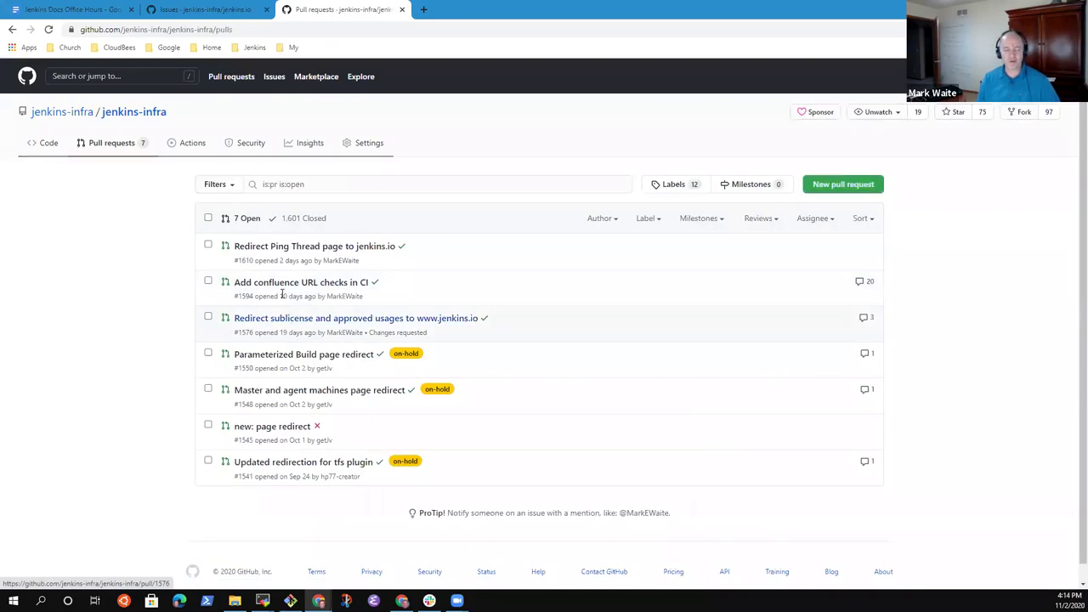
{"action": "left_click", "coordinate": [326, 247]}
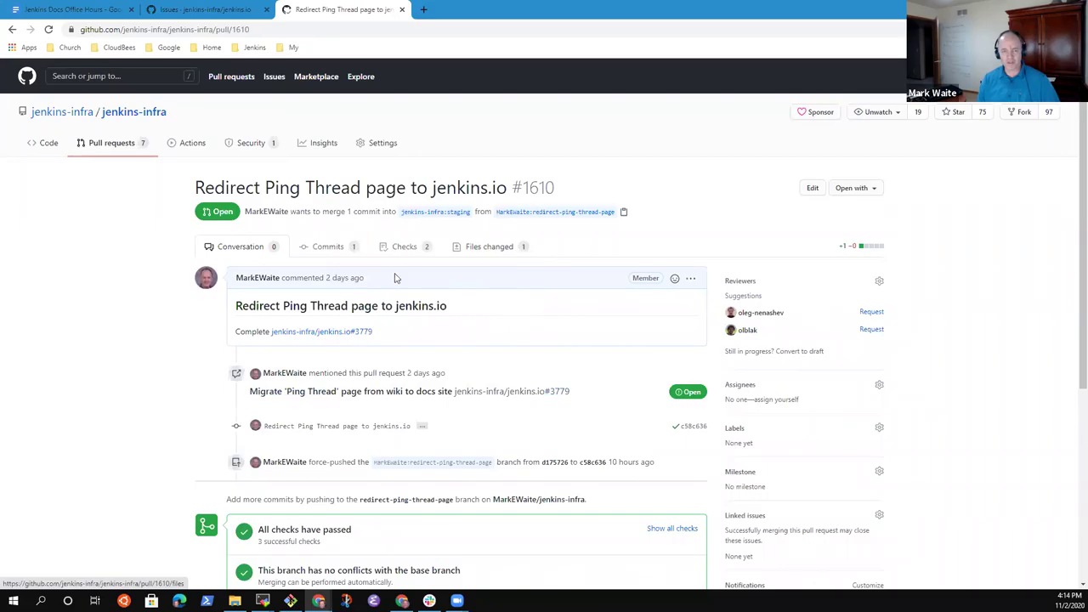
{"action": "left_click_drag", "start_coordinate": [300, 306], "coordinate": [325, 306]}
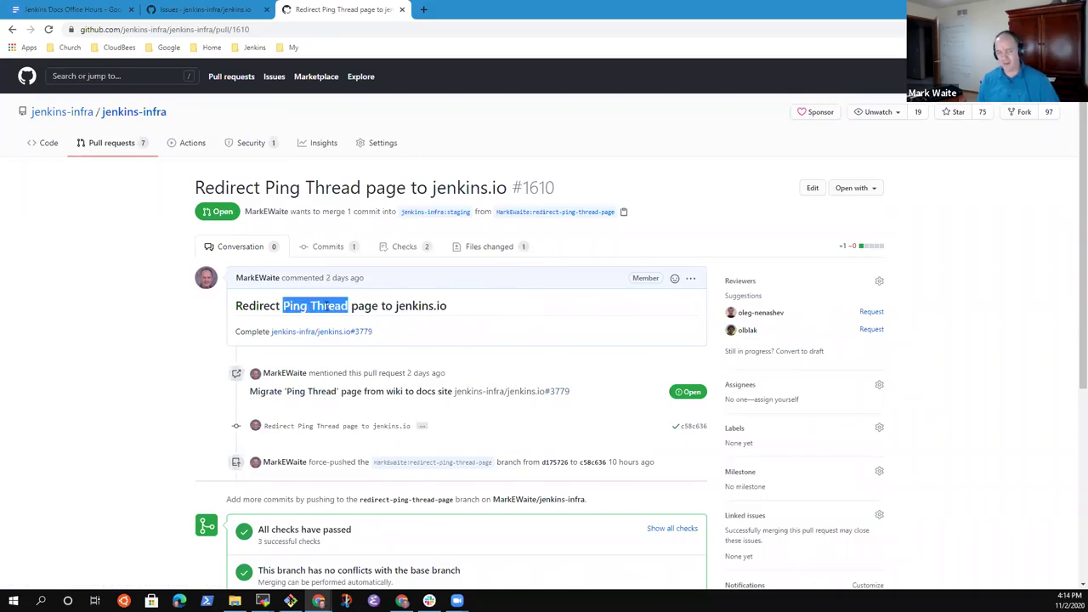
{"action": "left_click", "coordinate": [488, 247]}
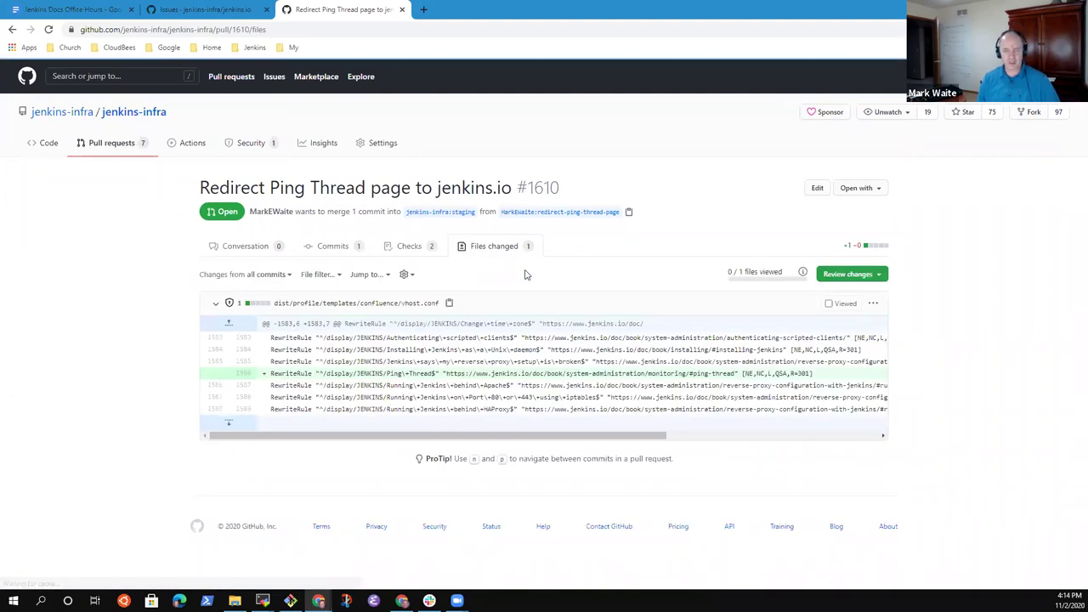
{"action": "key", "text": "ctrl+plus"}
{"action": "key", "text": "ctrl+plus"}
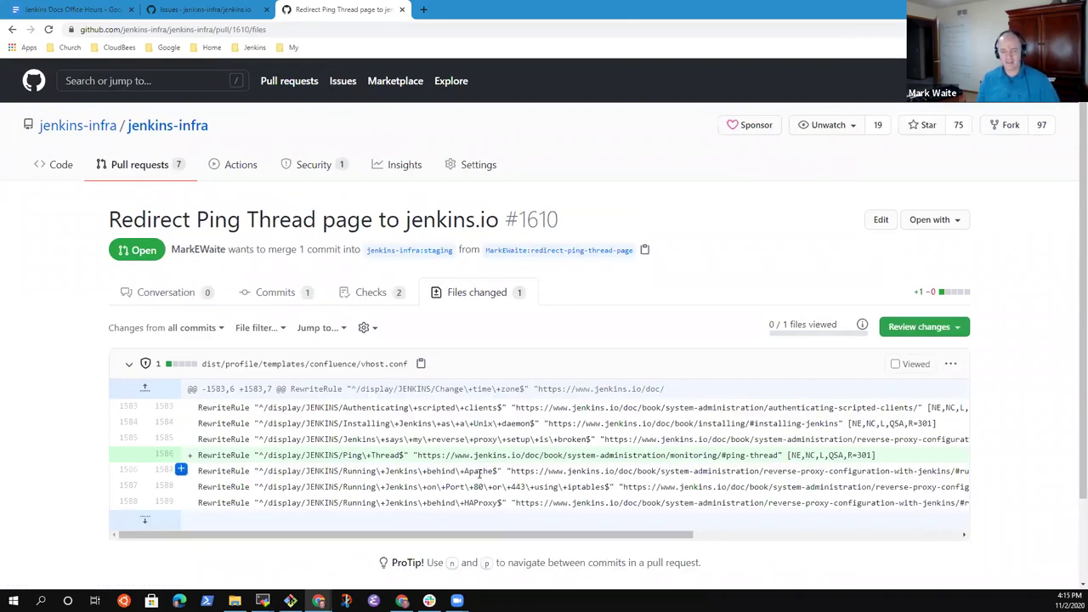
{"action": "left_click_drag", "start_coordinate": [616, 535], "coordinate": [270, 555]}
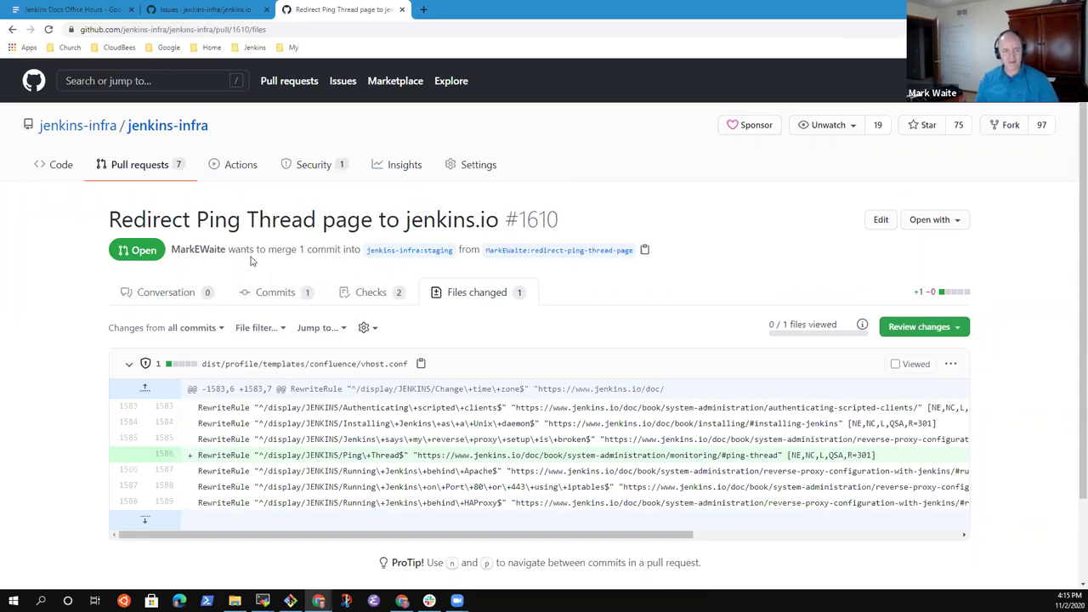
- Open the pull request "Add confluence URL checks in CI", inspect the Jenkinsfile line calling scripts/verify_confluence_urls.rb, and return to the conversation
{"action": "left_click", "coordinate": [136, 164]}
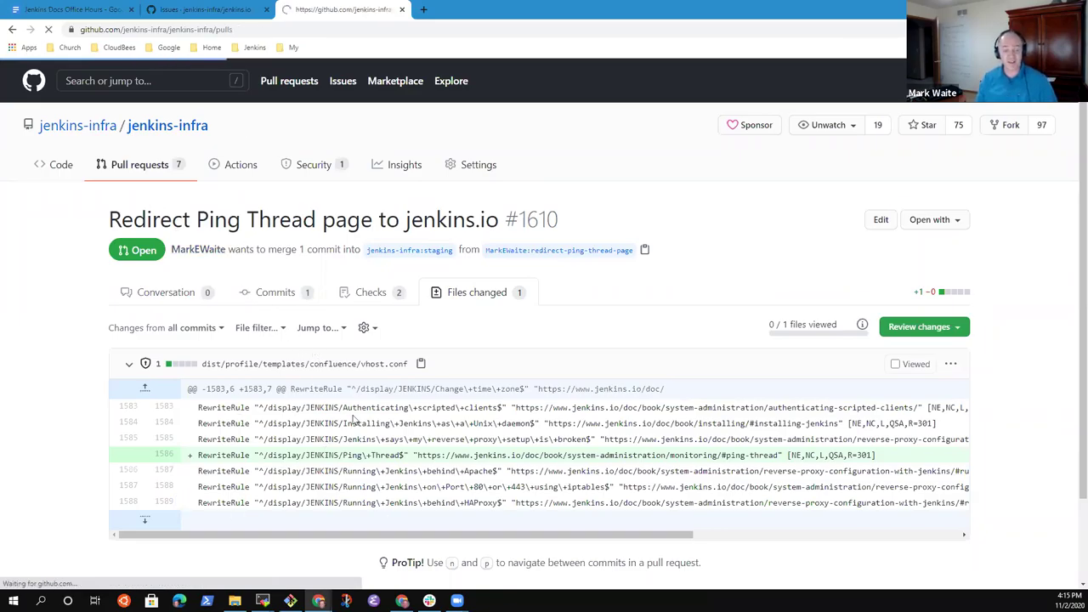
{"action": "mouse_move", "coordinate": [272, 337]}
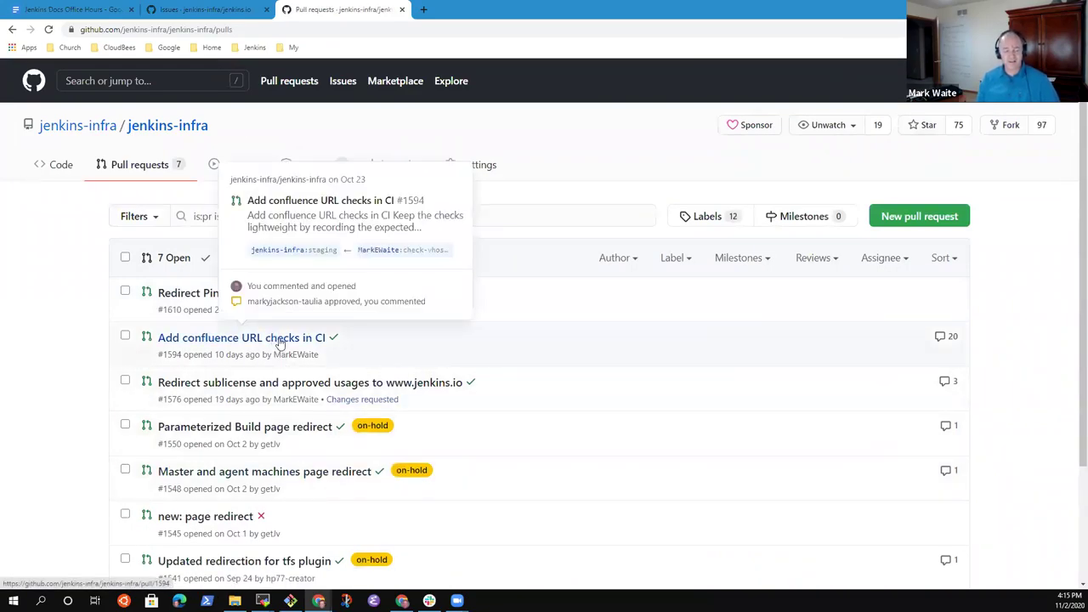
{"action": "left_click", "coordinate": [279, 338]}
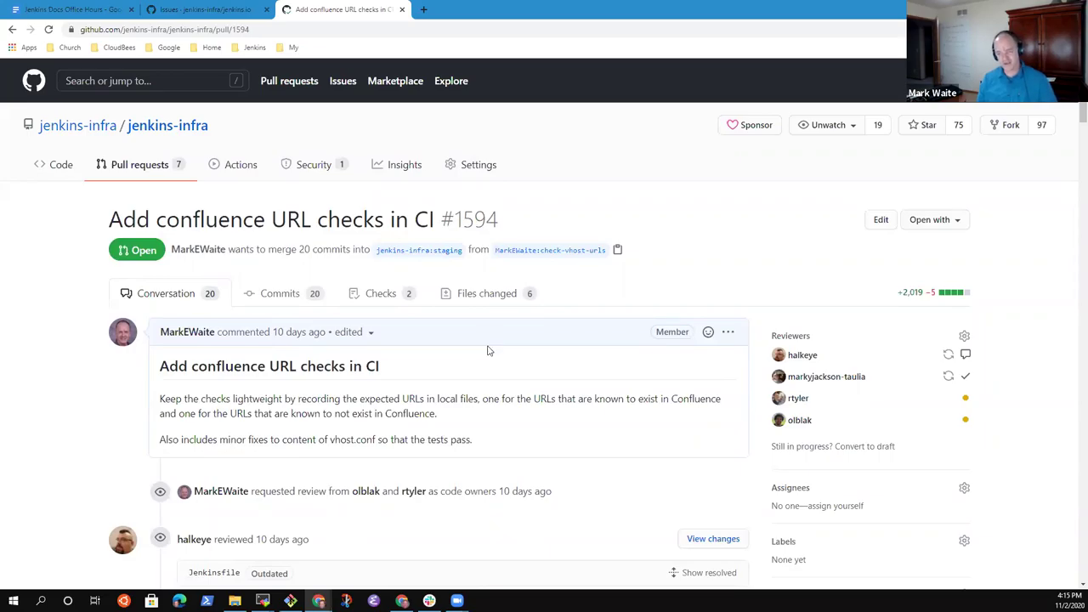
{"action": "left_click", "coordinate": [502, 301]}
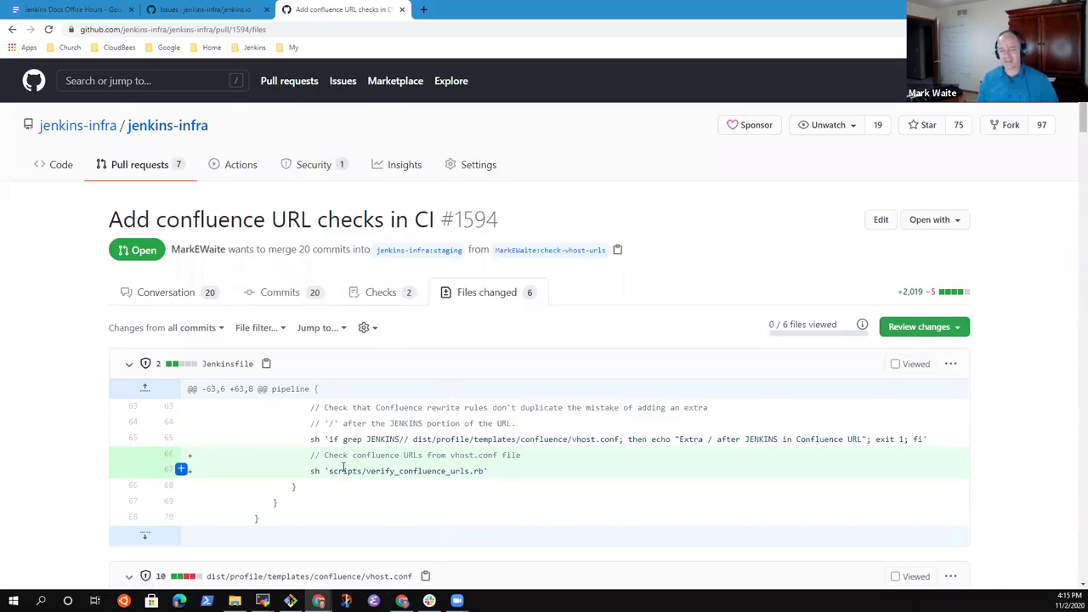
{"action": "left_click_drag", "start_coordinate": [329, 471], "coordinate": [474, 470]}
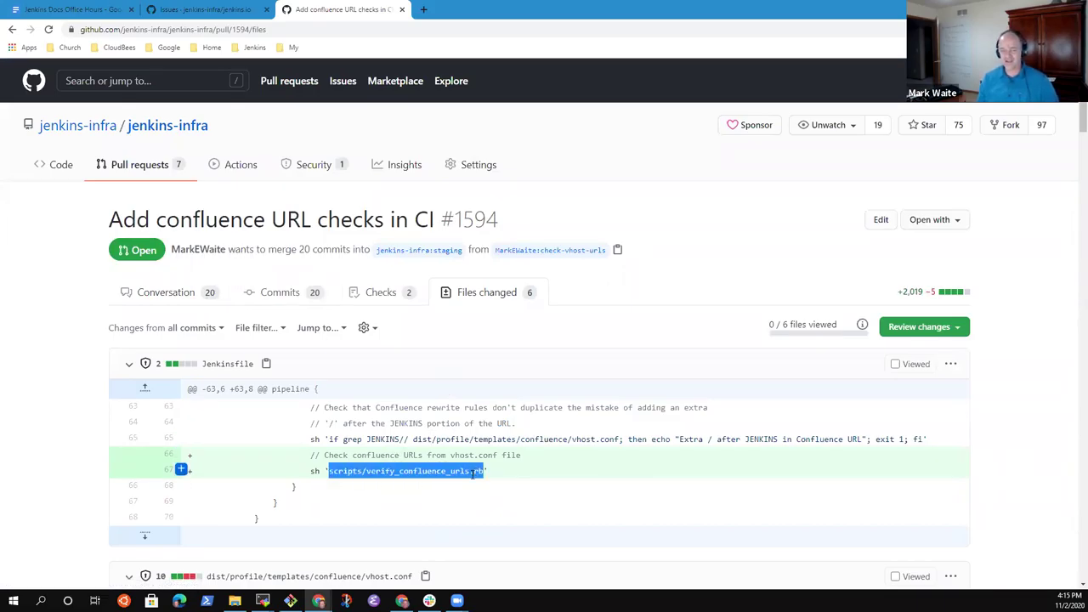
{"action": "left_click", "coordinate": [535, 497]}
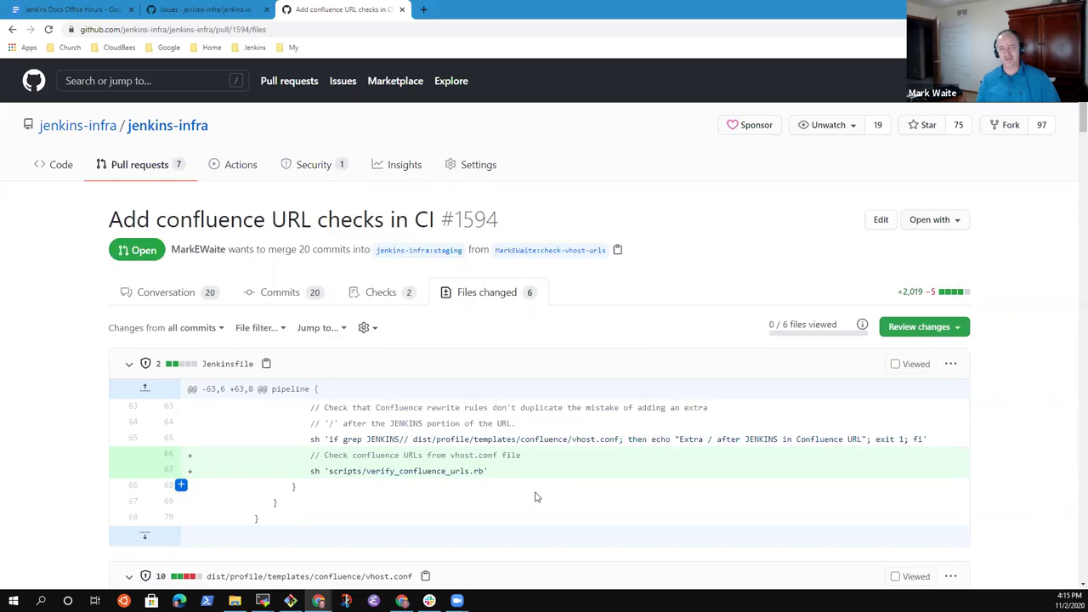
{"action": "left_click", "coordinate": [174, 302]}
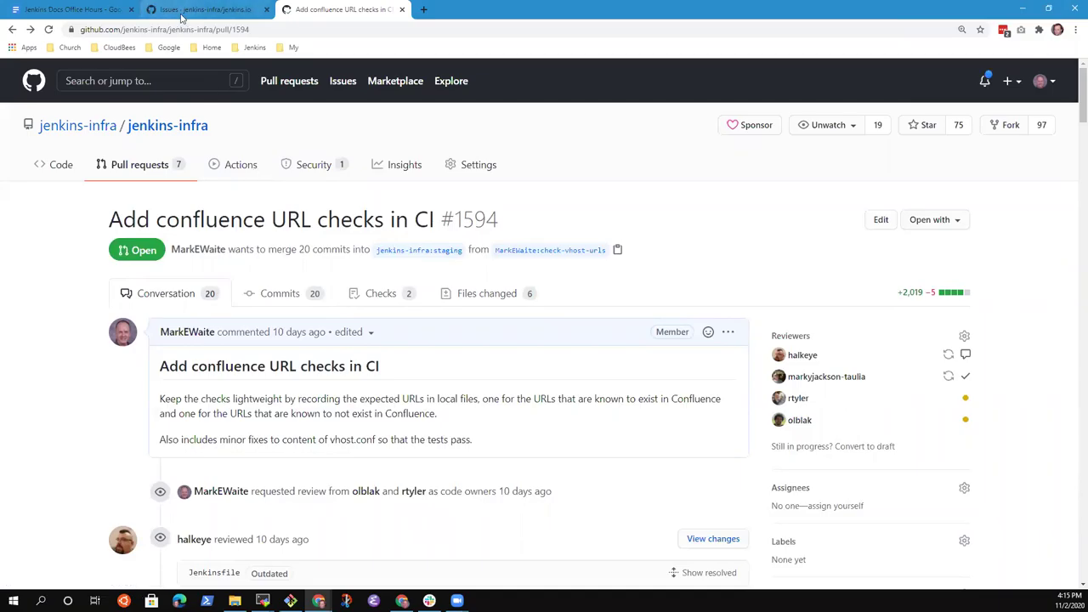
- Switch to the Google Docs meeting notes and add the bullet "Automated checks of the vhost.conf" above the "More good first issues" bullet
{"action": "left_click", "coordinate": [102, 10]}
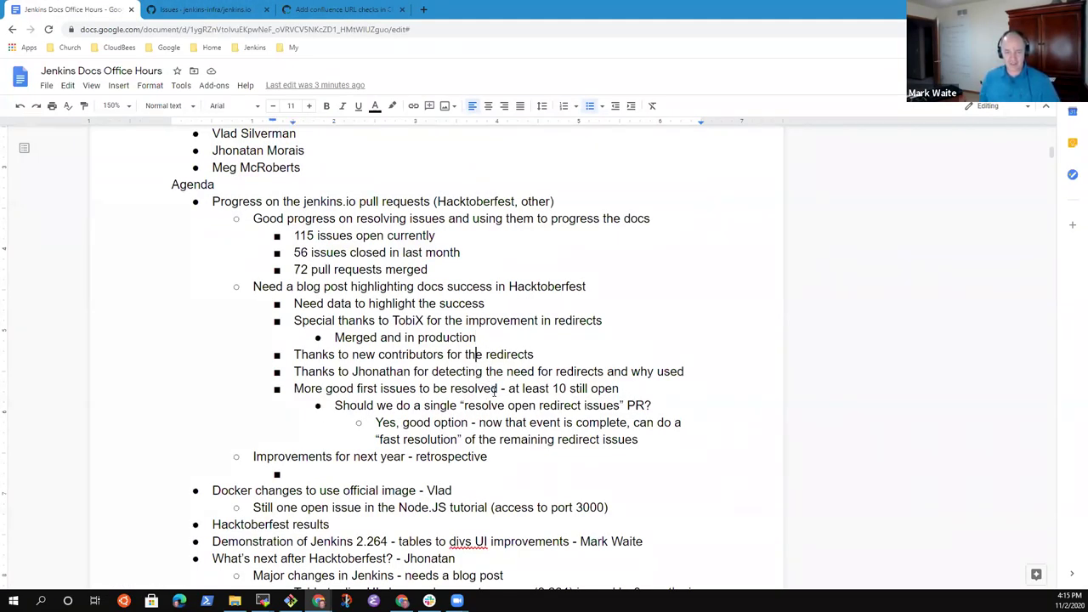
{"action": "key", "text": "Return"}
{"action": "type", "text": "Automated checks of the"}
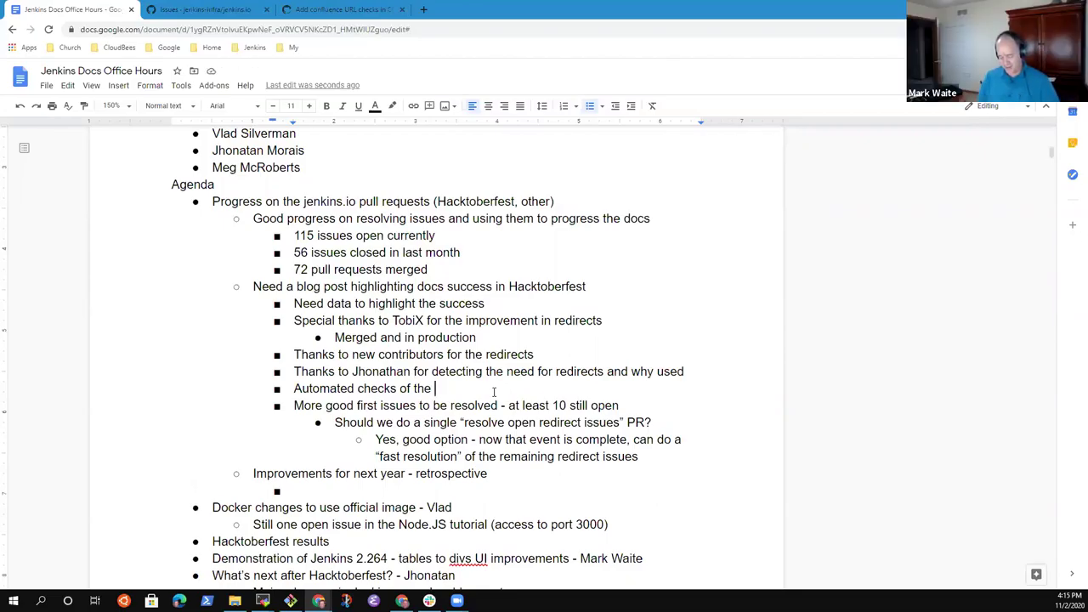
{"action": "type", "text": "vhost.von"}
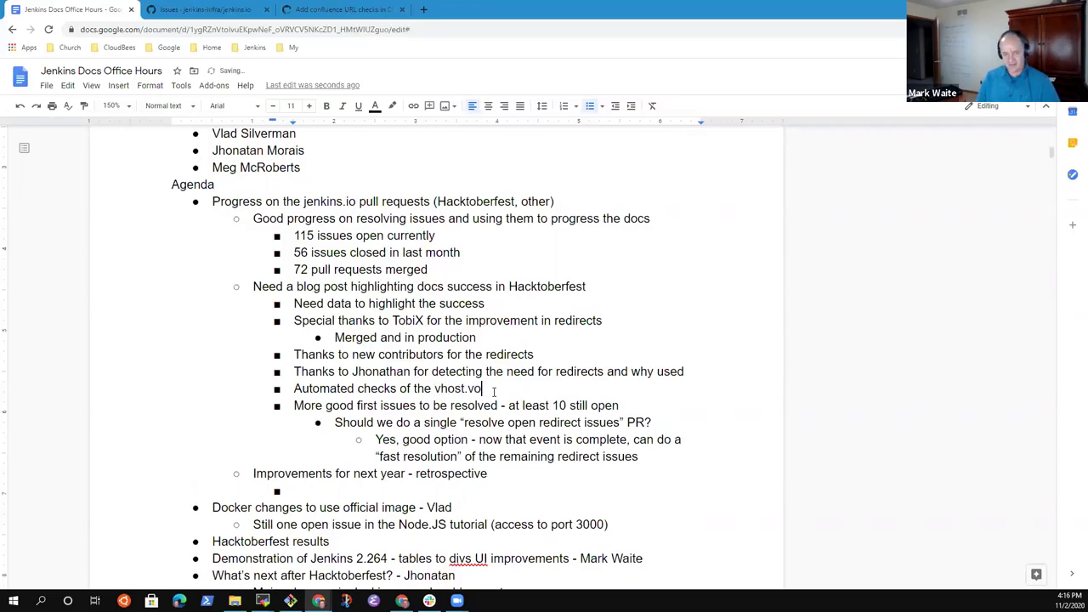
{"action": "key", "text": "BackSpace"}
{"action": "key", "text": "BackSpace"}
{"action": "type", "text": "con"}
{"action": "key", "text": "BackSpace"}
{"action": "key", "text": "BackSpace"}
{"action": "key", "text": "BackSpace"}
{"action": "key", "text": "BackSpace"}
{"action": "type", "text": "conf"}
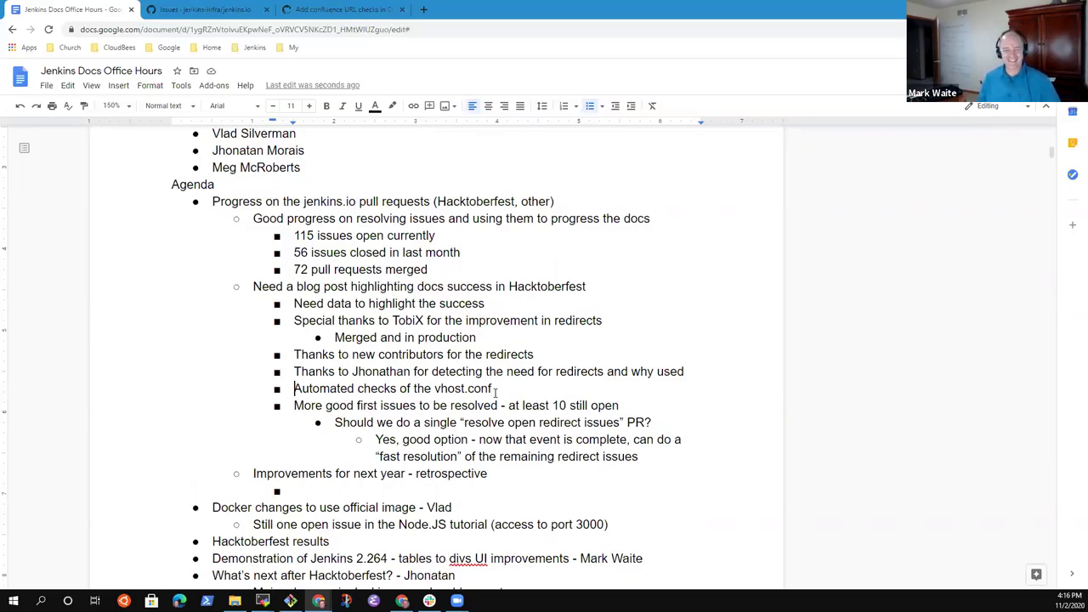
- Append a dash and the first names of the two people responsible to the end of the vhost.conf checks bullet
{"action": "left_click", "coordinate": [495, 391], "text": "shift"}
{"action": "left_click", "coordinate": [495, 391]}
{"action": "type", "text": "- Mark and Gavin"}
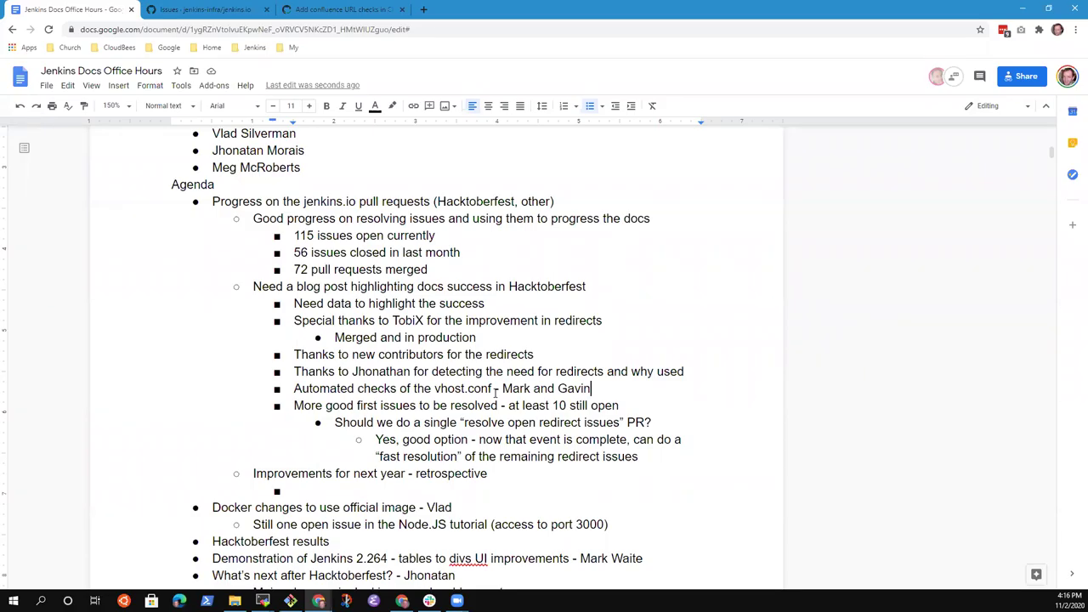
{"action": "key", "text": "Down"}
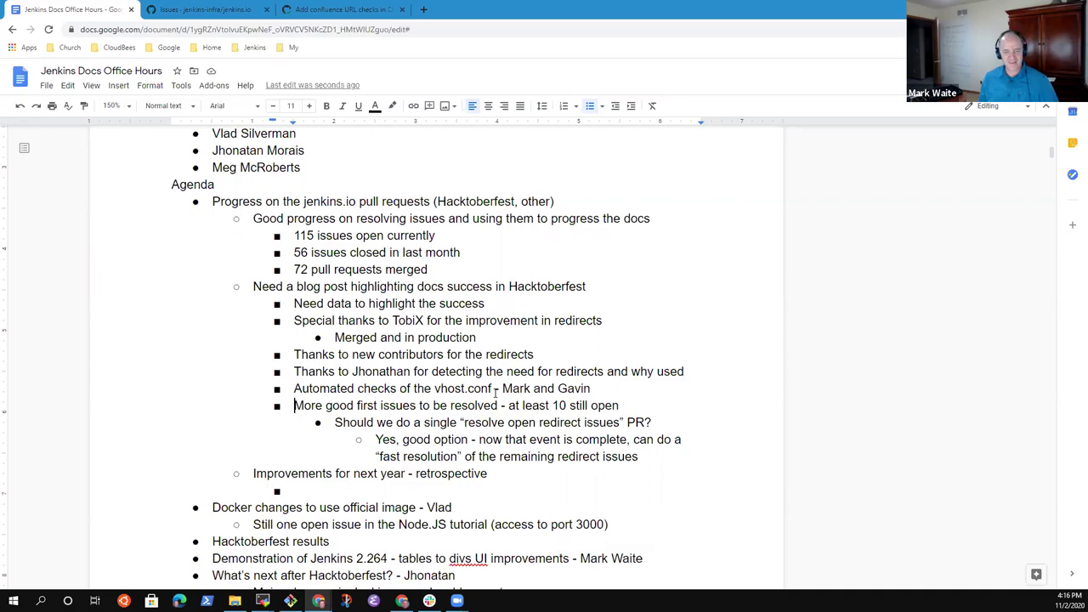
{"action": "key", "text": "Down"}
{"action": "key", "text": "Down"}
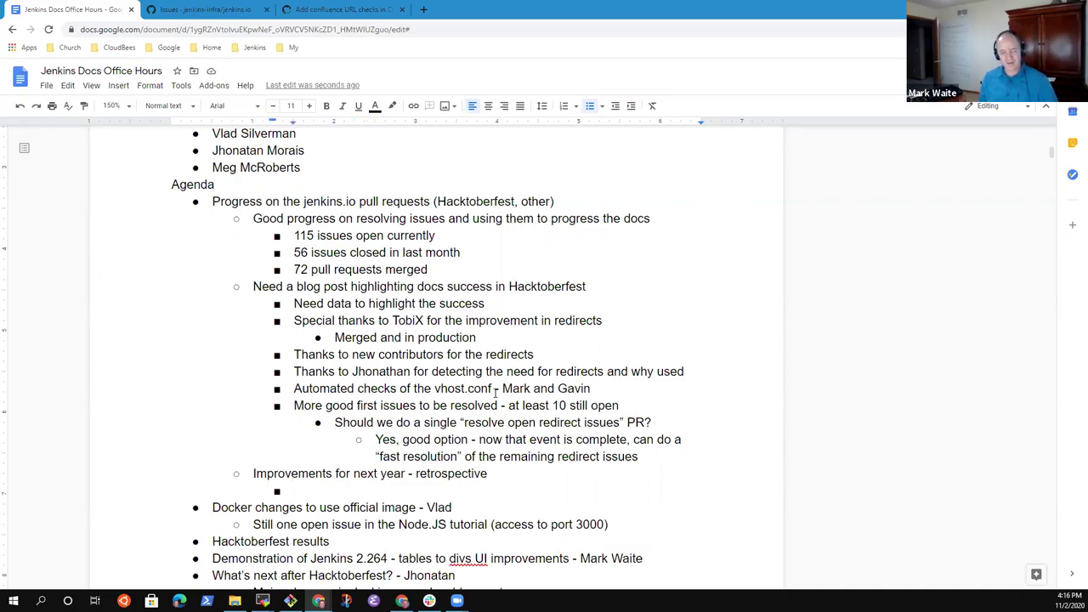
{"action": "key", "text": "Up"}
{"action": "key", "text": "Up"}
{"action": "key", "text": "Up"}
{"action": "key", "text": "Up"}
{"action": "key", "text": "Up"}
{"action": "key", "text": "Up"}
{"action": "key", "text": "Up"}
{"action": "key", "text": "Up"}
{"action": "key", "text": "Up"}
{"action": "key", "text": "Up"}
{"action": "key", "text": "Up"}
{"action": "key", "text": "Up"}
{"action": "key", "text": "Up"}
{"action": "key", "text": "Up"}
{"action": "key", "text": "Up"}
{"action": "key", "text": "Up"}
{"action": "key", "text": "Up"}
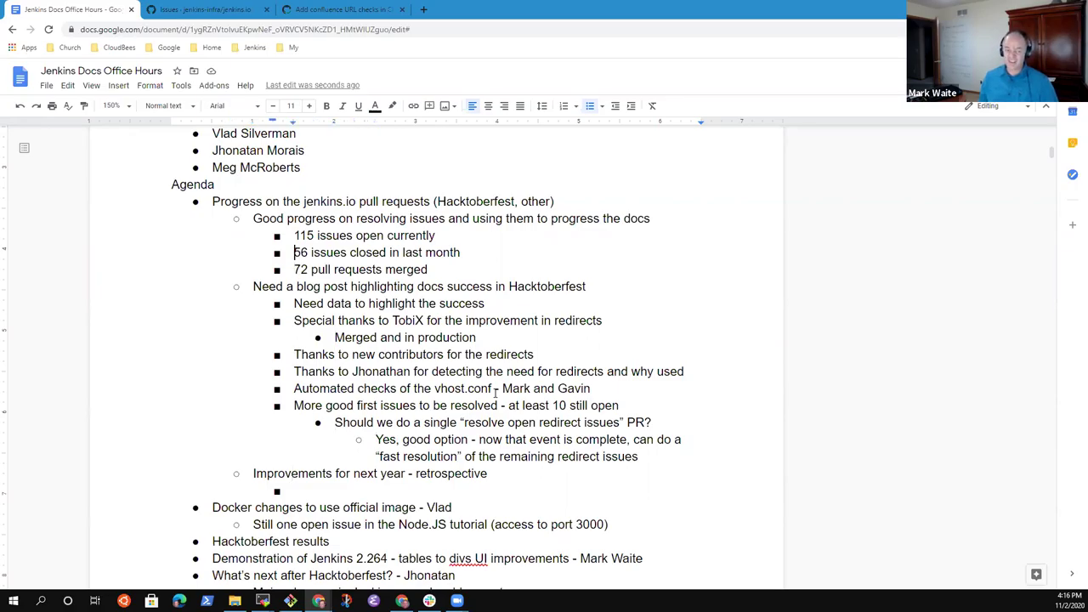
- Append a dash to the end of the "Need a blog post highlighting docs success in Hacktoberfest" bullet
{"action": "key", "text": "shift+End"}
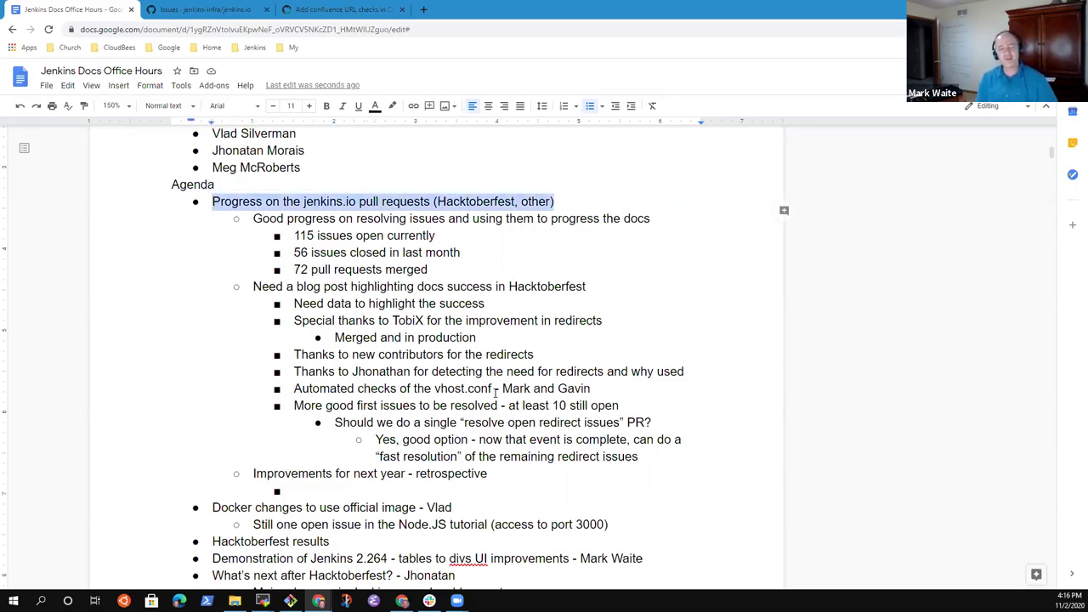
{"action": "key", "text": "Down"}
{"action": "key", "text": "Down"}
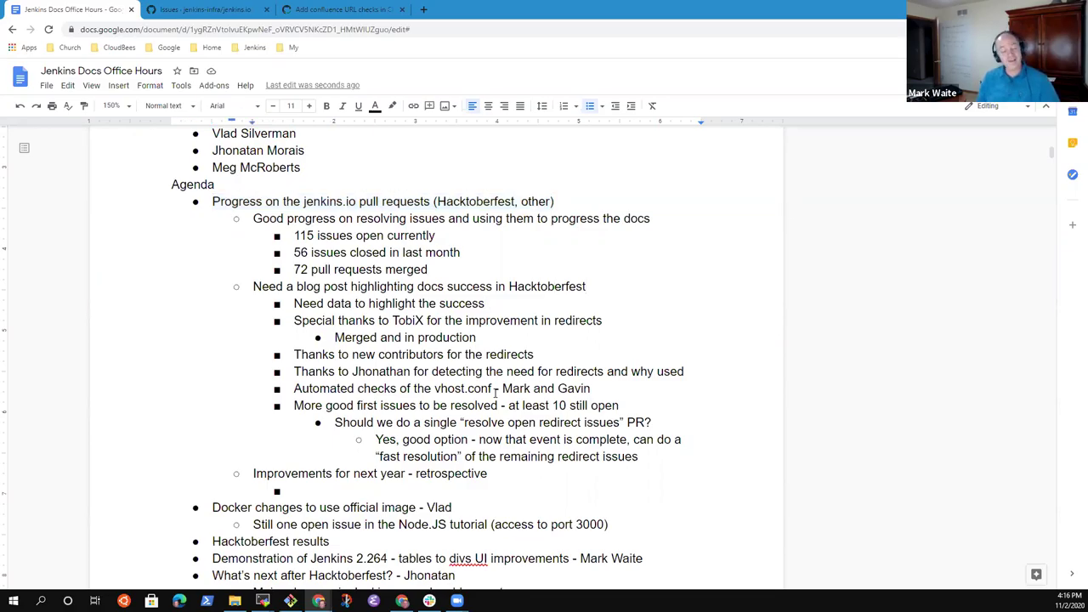
{"action": "type", "text": "-"}
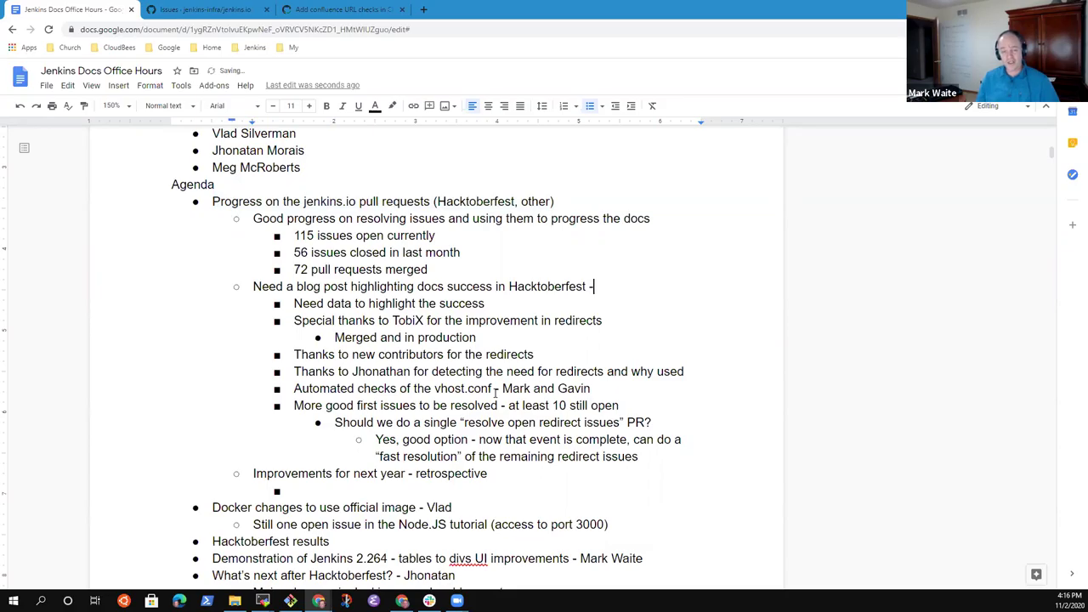
{"action": "type", "text": " V"}
{"action": "key", "text": "BackSpace"}
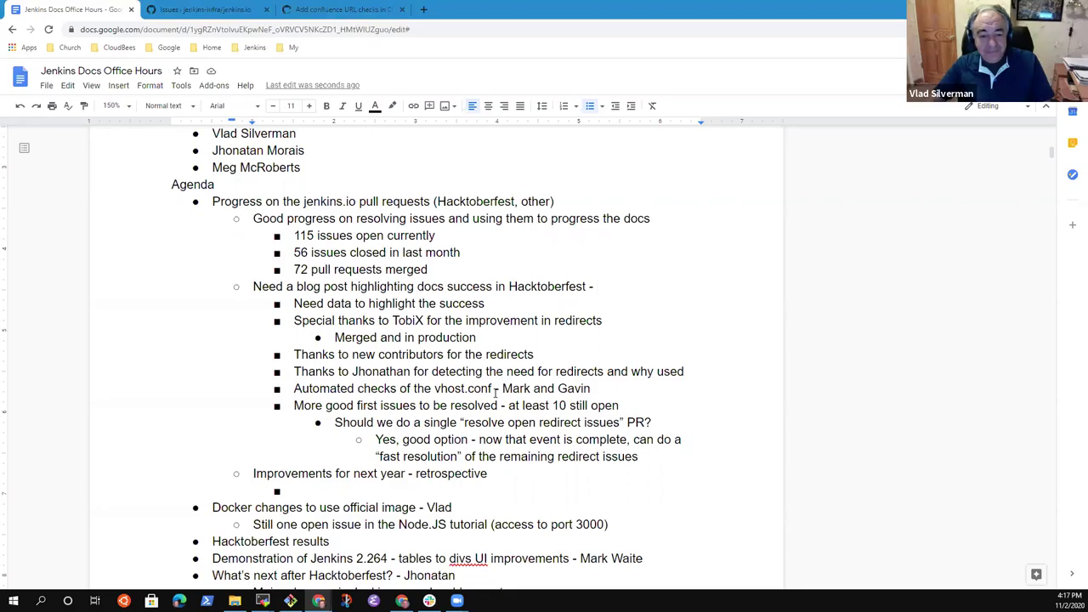
{"action": "key", "text": "shift+Escape"}
{"action": "type", "text": "O"}
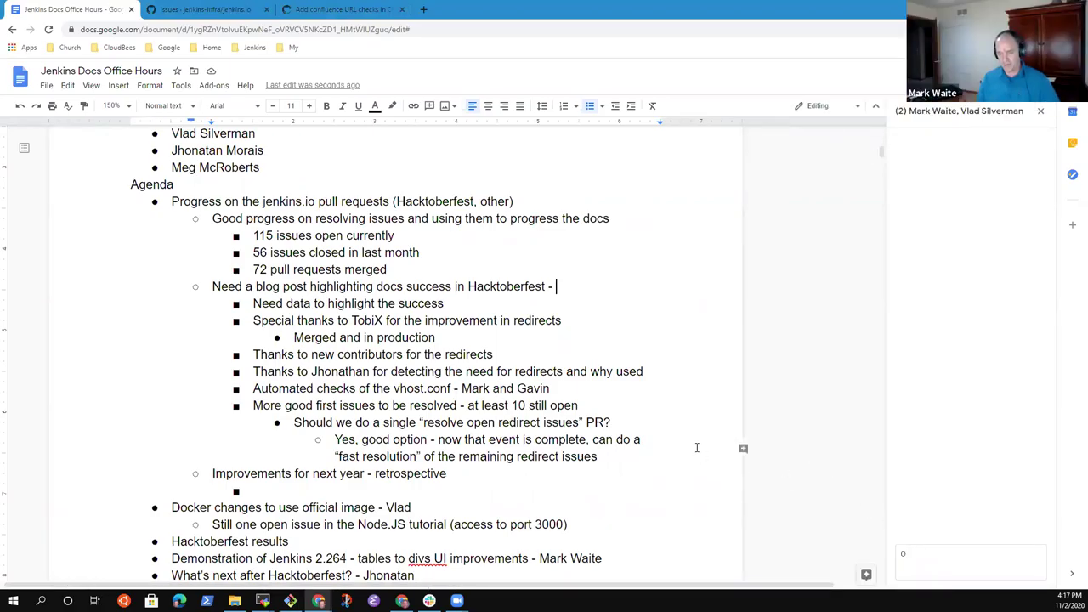
{"action": "left_click", "coordinate": [839, 328]}
{"action": "left_click", "coordinate": [1040, 110]}
{"action": "left_click", "coordinate": [508, 301]}
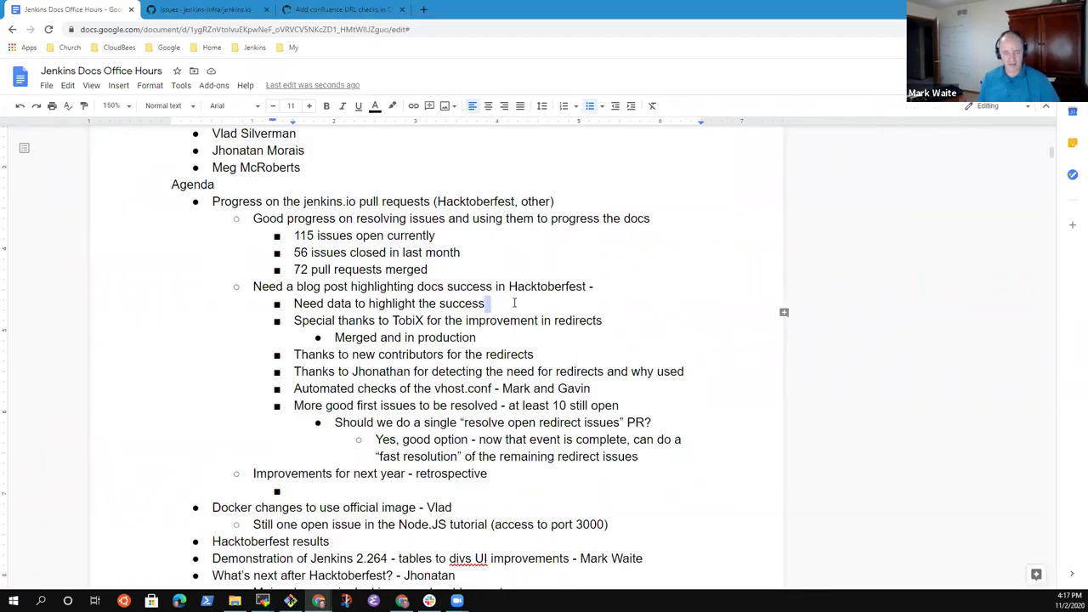
- After the dash in the blog post bullet, add the lead author's first name and "to author, others as co-authors"
{"action": "key", "text": "Up"}
{"action": "key", "text": "Up"}
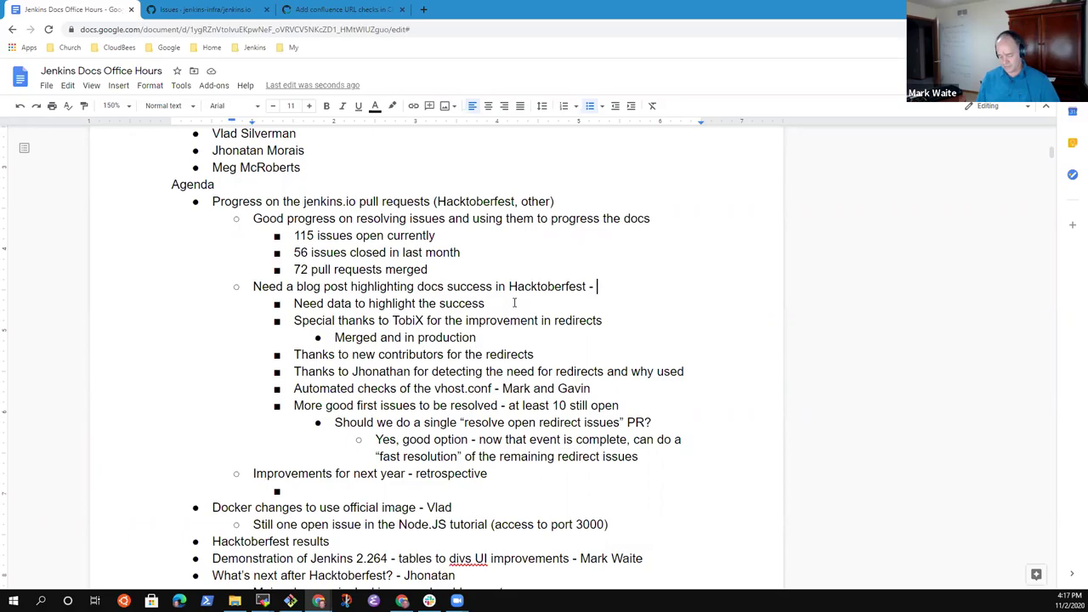
{"action": "type", "text": "Mark to "}
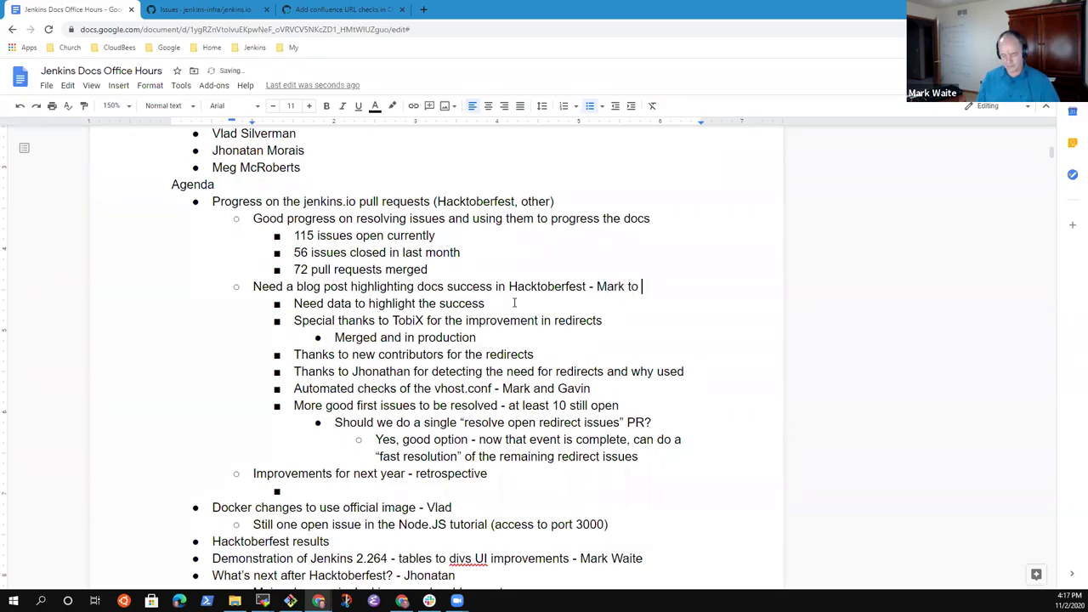
{"action": "type", "text": "author, others"}
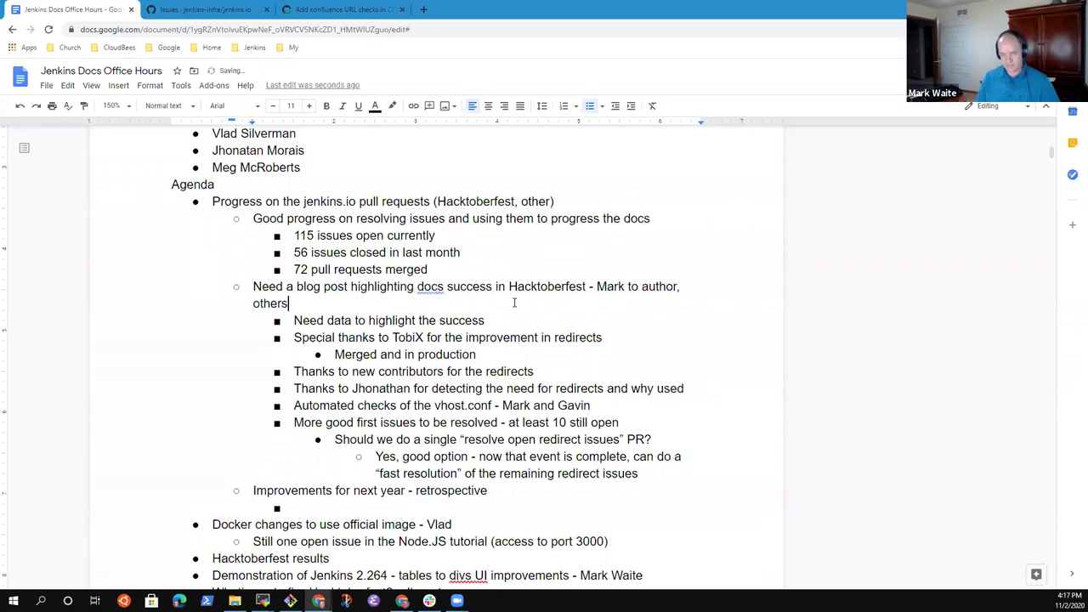
{"action": "type", "text": " as co-authors"}
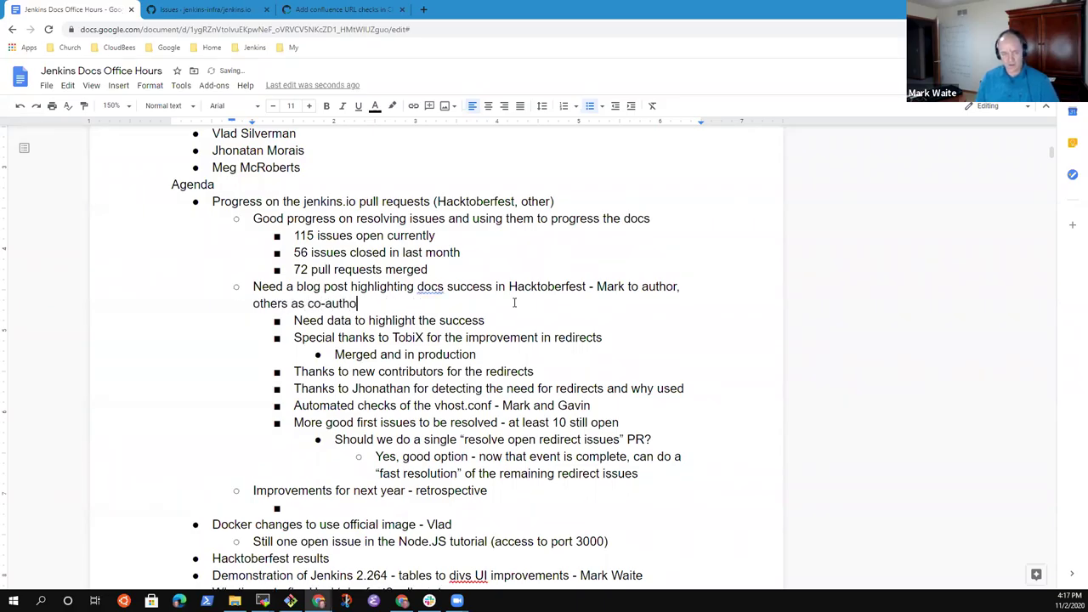
- Delete the words "success in" before "Hacktoberfest" in the blog post bullet
{"action": "key", "text": "Up"}
{"action": "key", "text": "Right"}
{"action": "key", "text": "Right"}
{"action": "key", "text": "Right"}
{"action": "key", "text": "Right"}
{"action": "key", "text": "Right"}
{"action": "key", "text": "Right"}
{"action": "key", "text": "Right"}
{"action": "key", "text": "Right"}
{"action": "key", "text": "Right"}
{"action": "key", "text": "Right"}
{"action": "key", "text": "Right"}
{"action": "key", "text": "Right"}
{"action": "key", "text": "Right"}
{"action": "key", "text": "Right"}
{"action": "key", "text": "Right"}
{"action": "key", "text": "Right"}
{"action": "key", "text": "Right"}
{"action": "key", "text": "Right"}
{"action": "key", "text": "Right"}
{"action": "key", "text": "Right"}
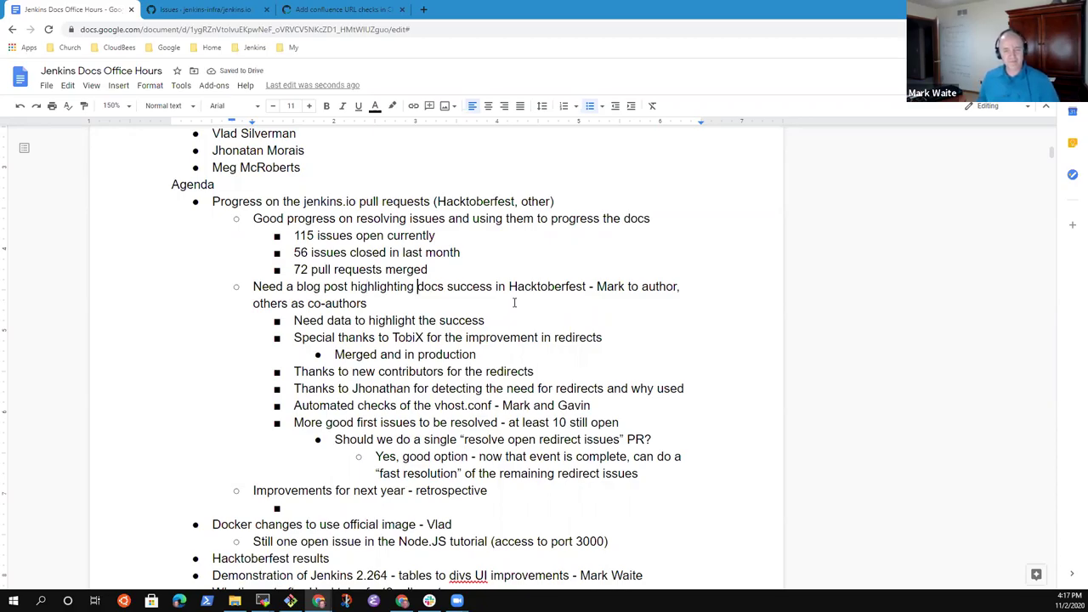
{"action": "key", "text": "Right"}
{"action": "key", "text": "Right"}
{"action": "key", "text": "Right"}
{"action": "key", "text": "ctrl+shift+Left"}
{"action": "key", "text": "BackSpace"}
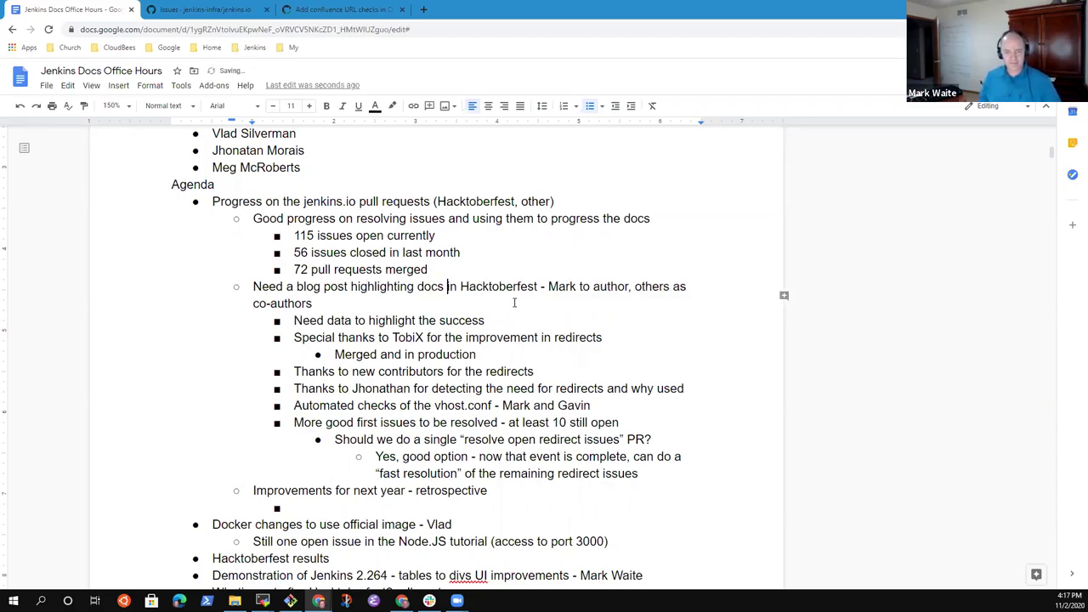
{"action": "key", "text": "Right"}
{"action": "key", "text": "Right"}
{"action": "key", "text": "Right"}
{"action": "key", "text": "BackSpace"}
{"action": "key", "text": "BackSpace"}
{"action": "key", "text": "BackSpace"}
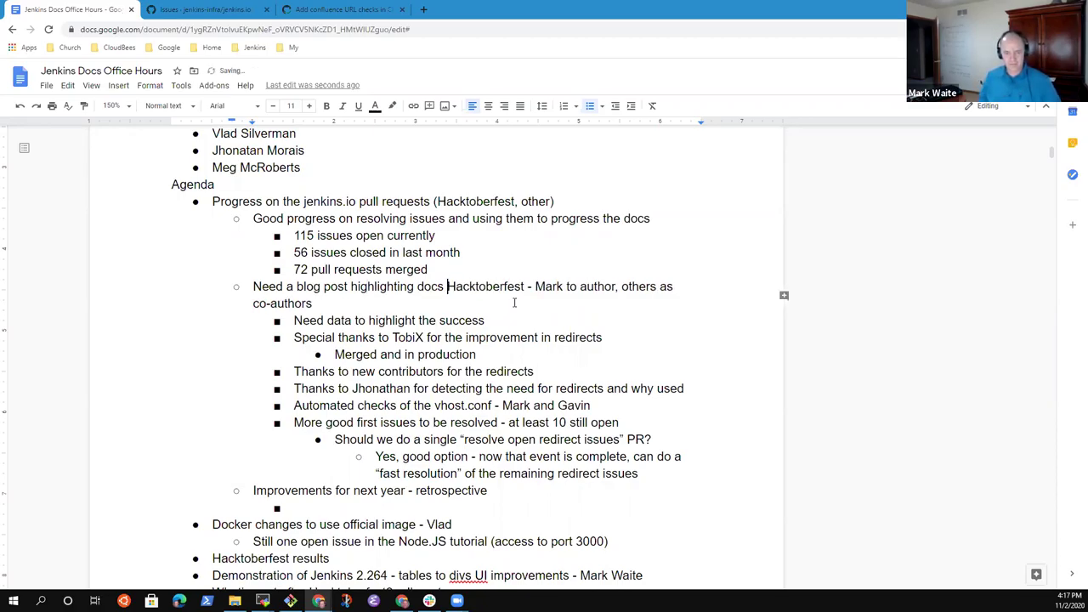
- Delete the words "to author" following the lead author's first name in the blog post bullet
{"action": "key", "text": "Right"}
{"action": "key", "text": "Right"}
{"action": "key", "text": "Right"}
{"action": "key", "text": "Right"}
{"action": "key", "text": "Right"}
{"action": "key", "text": "Right"}
{"action": "key", "text": "Right"}
{"action": "key", "text": "Right"}
{"action": "key", "text": "Right"}
{"action": "key", "text": "Right"}
{"action": "key", "text": "Right"}
{"action": "key", "text": "Right"}
{"action": "key", "text": "Right"}
{"action": "key", "text": "Right"}
{"action": "key", "text": "Right"}
{"action": "key", "text": "Right"}
{"action": "key", "text": "Right"}
{"action": "key", "text": "Right"}
{"action": "key", "text": "Right"}
{"action": "key", "text": "Right"}
{"action": "key", "text": "ctrl+shift+Right"}
{"action": "key", "text": "ctrl+shift+Right"}
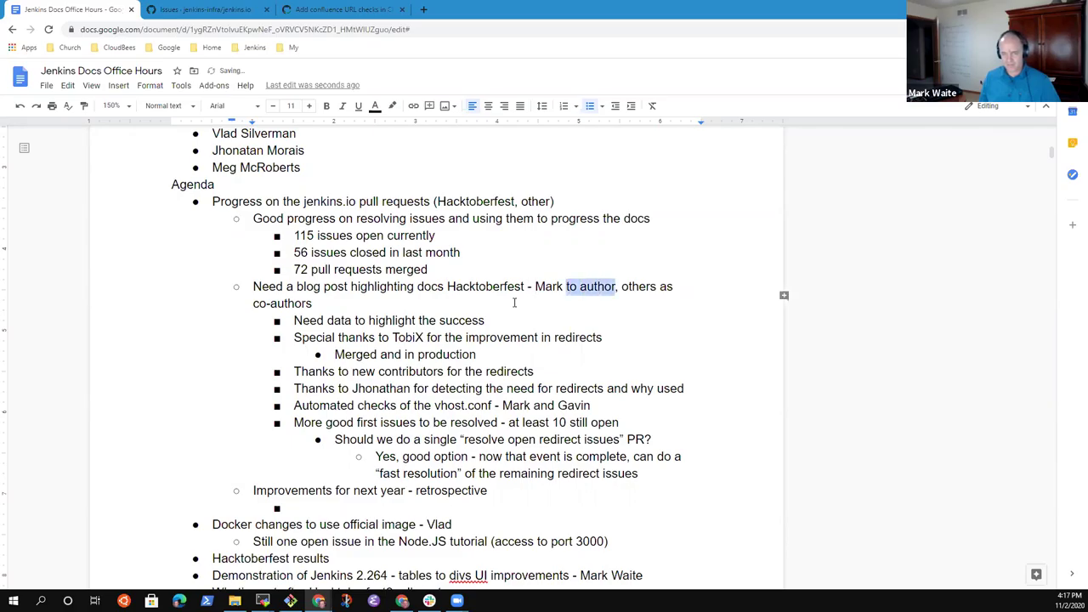
{"action": "key", "text": "BackSpace"}
{"action": "key", "text": "BackSpace"}
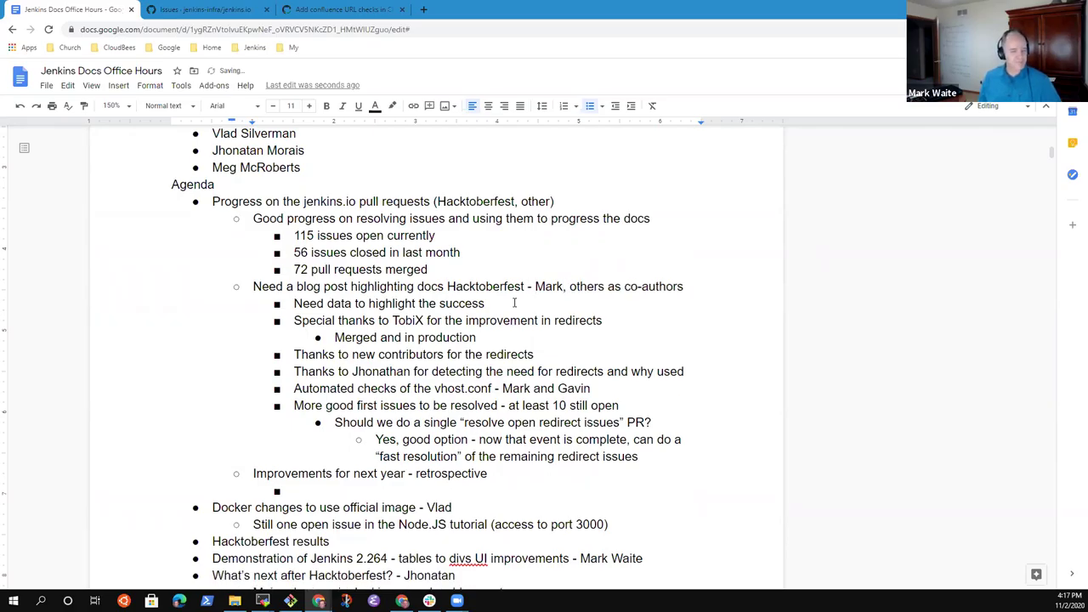
- Highlight the agenda item "Progress on the jenkins.io pull requests (Hacktoberfest, other)"
{"action": "key", "text": "Up"}
{"action": "key", "text": "Up"}
{"action": "key", "text": "Up"}
{"action": "key", "text": "Up"}
{"action": "key", "text": "Up"}
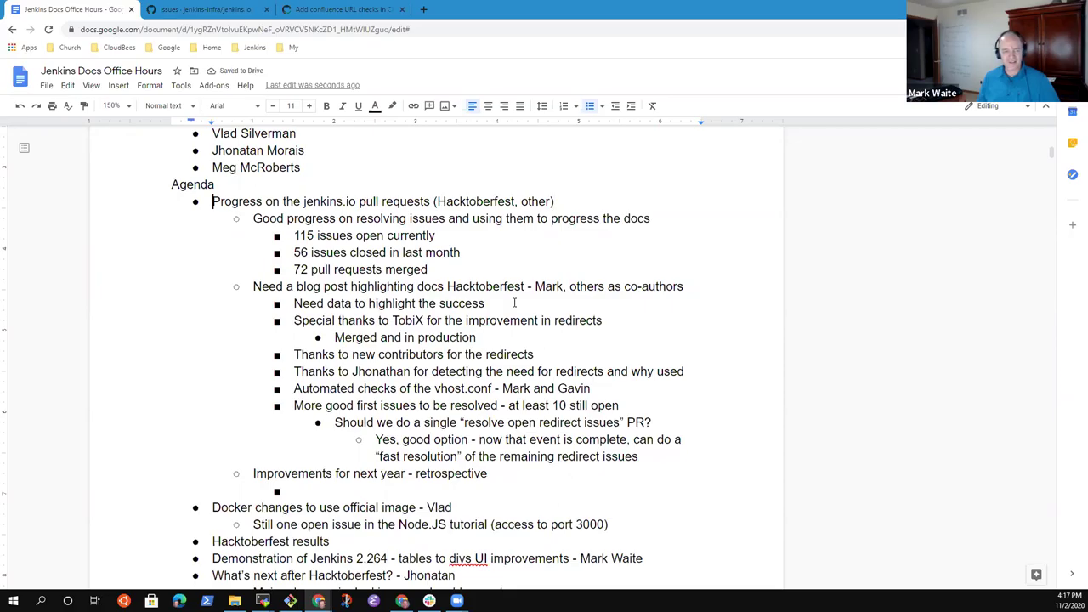
{"action": "key", "text": "shift+End"}
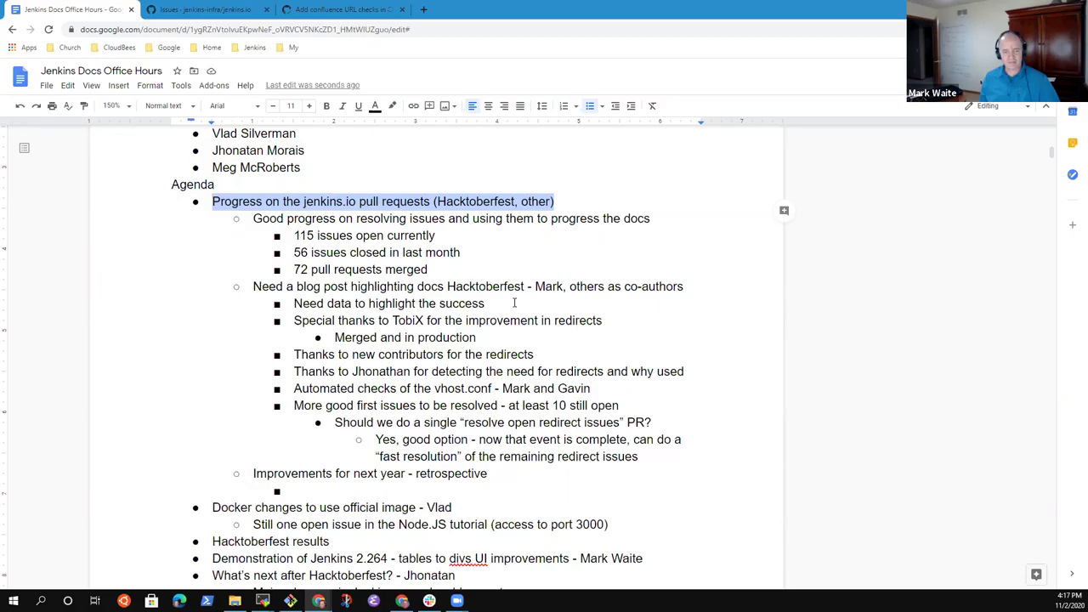
- Highlight the "Improvements for next year - retrospective" line, and place the cursor in the empty bullet beneath it
{"action": "key", "text": "Down"}
{"action": "key", "text": "Down"}
{"action": "key", "text": "Down"}
{"action": "key", "text": "Down"}
{"action": "key", "text": "Down"}
{"action": "key", "text": "Down"}
{"action": "key", "text": "Down"}
{"action": "key", "text": "Down"}
{"action": "key", "text": "Down"}
{"action": "key", "text": "Down"}
{"action": "key", "text": "Down"}
{"action": "key", "text": "Down"}
{"action": "key", "text": "Down"}
{"action": "key", "text": "Down"}
{"action": "key", "text": "Down"}
{"action": "key", "text": "Down"}
{"action": "key", "text": "Down"}
{"action": "key", "text": "Down"}
{"action": "key", "text": "Up"}
{"action": "key", "text": "Left"}
{"action": "key", "text": "shift+Home"}
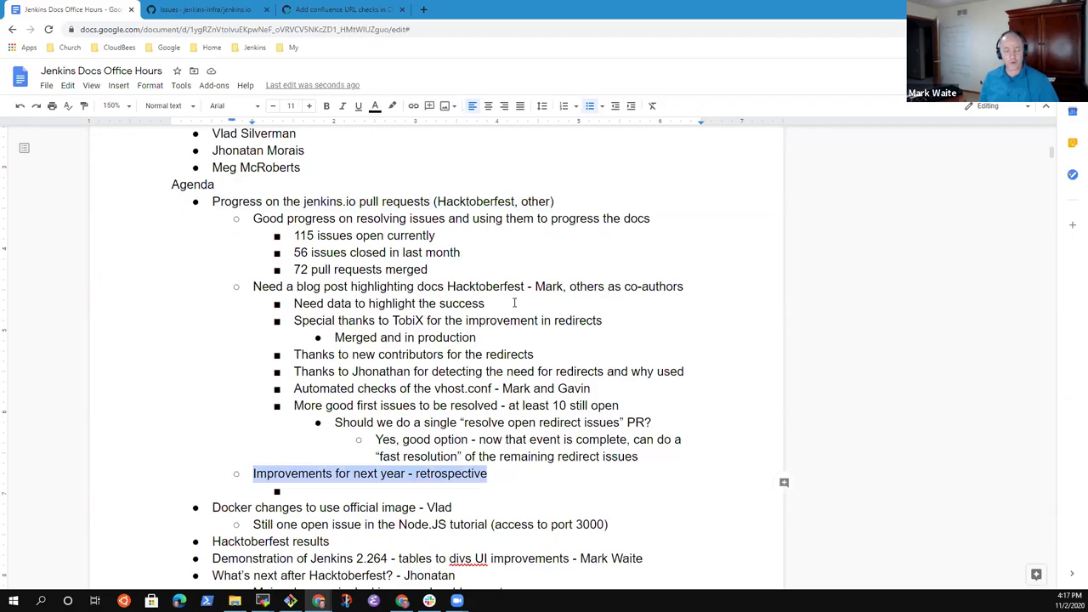
{"action": "key", "text": "End"}
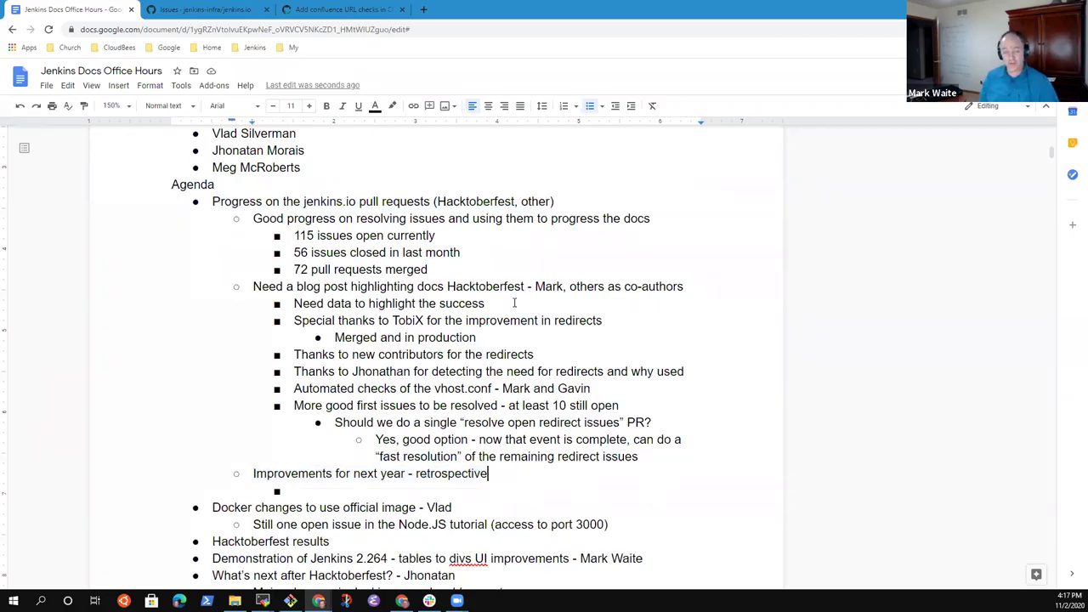
{"action": "key", "text": "Down"}
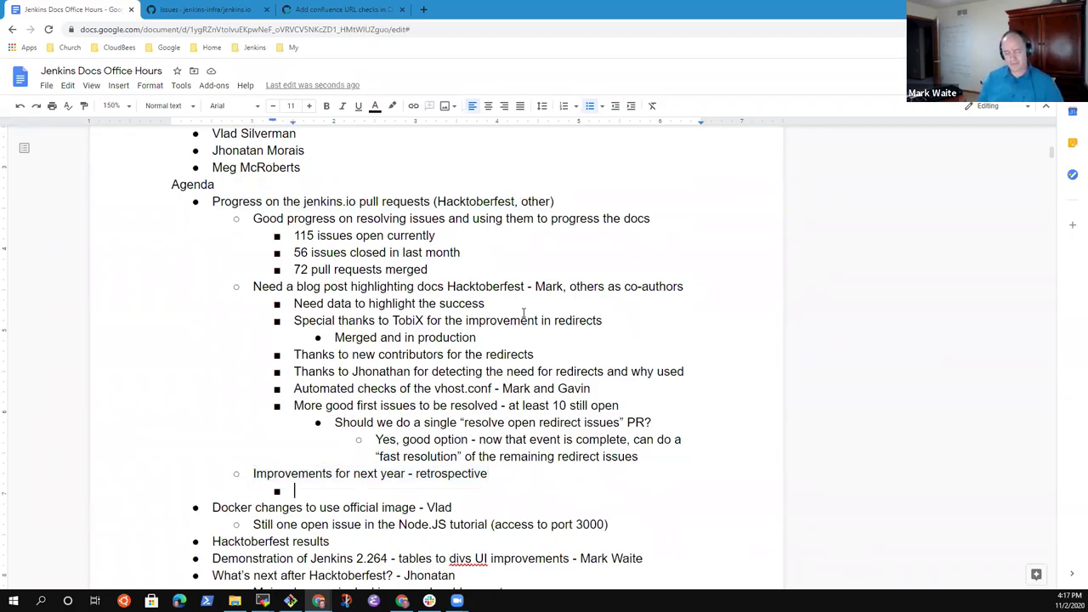
{"action": "type", "text": "Could"}
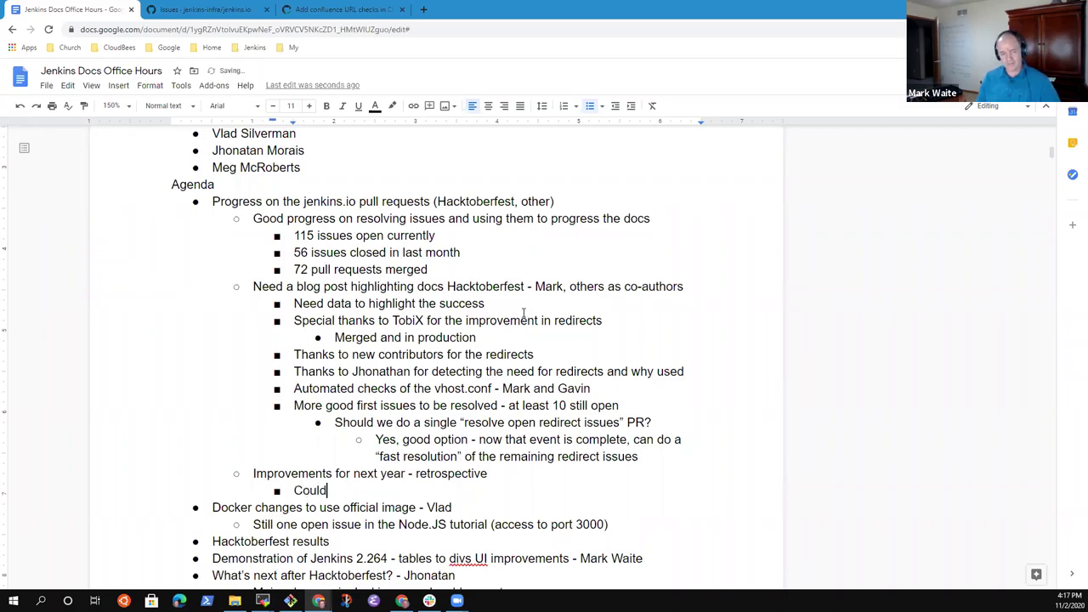
{"action": "type", "text": " have"}
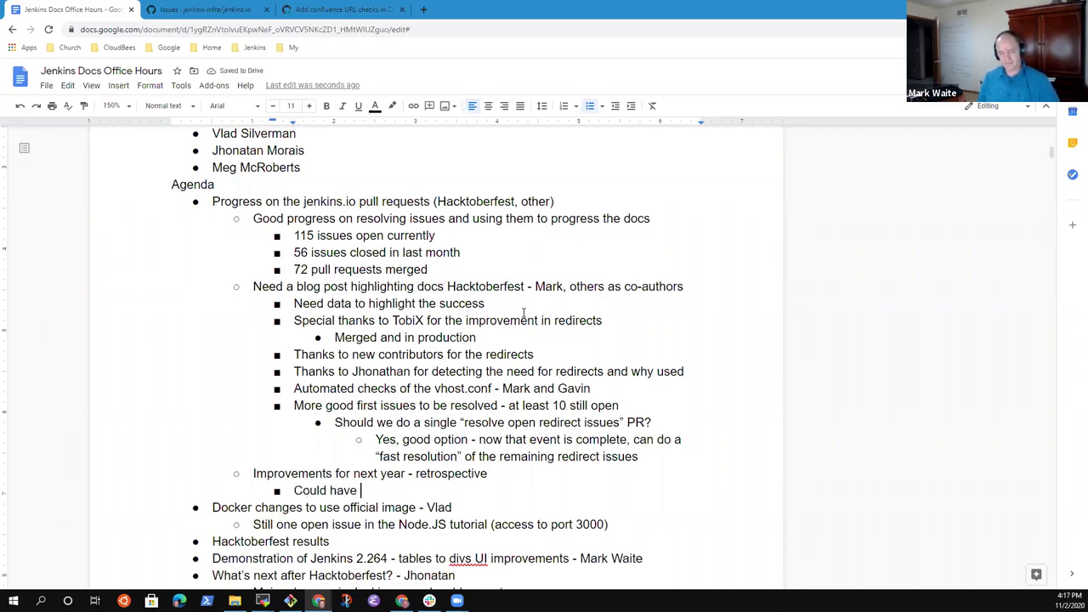
{"action": "key", "text": "ctrl+shift+Left"}
{"action": "key", "text": "ctrl+shift+Left"}
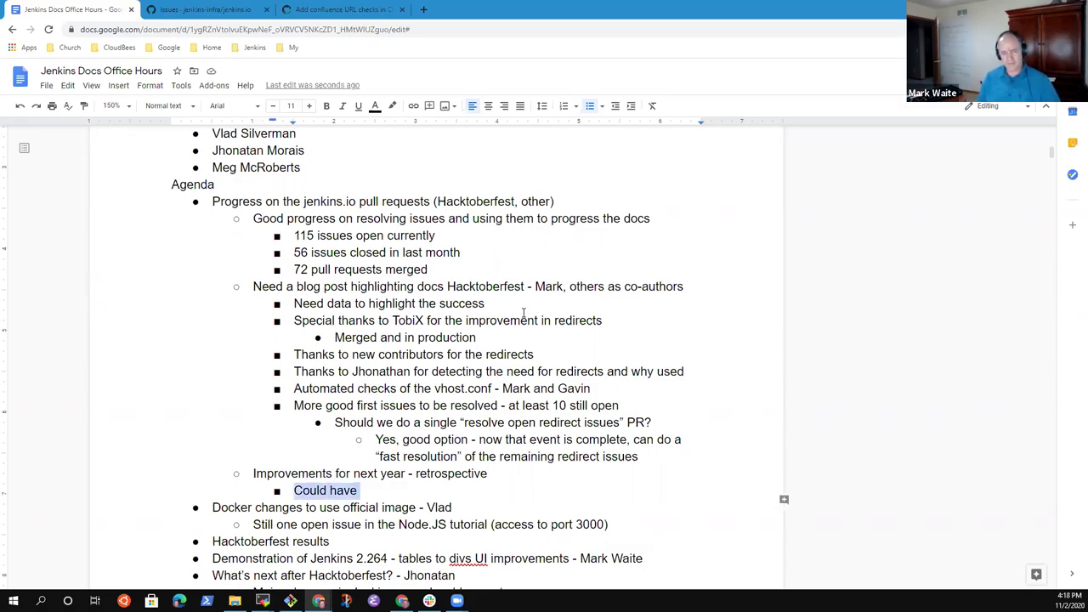
{"action": "key", "text": "BackSpace"}
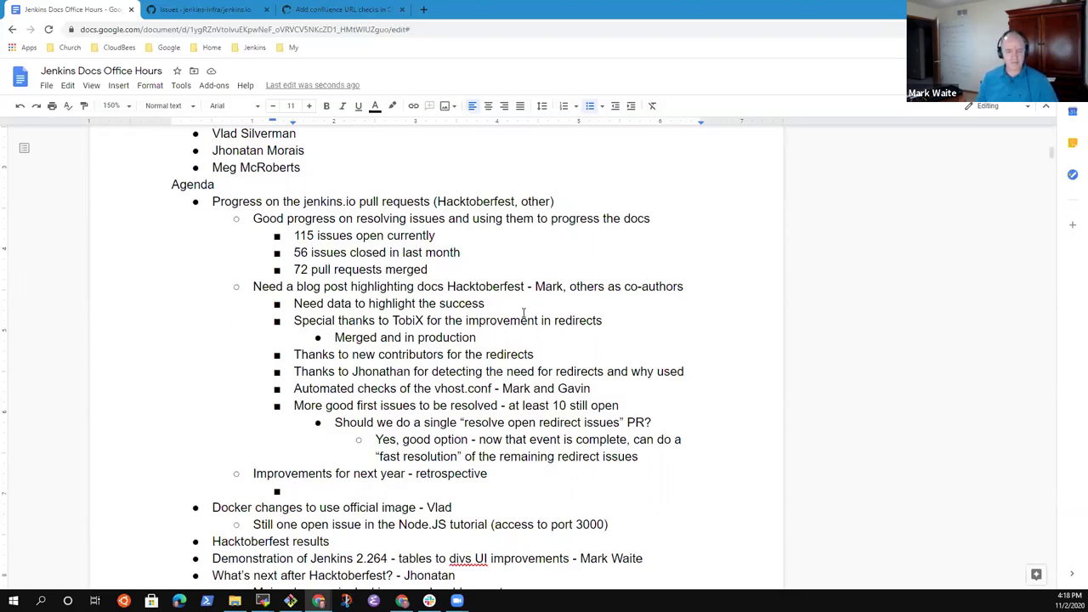
- Fill the empty bullet under "Improvements for next year - retrospective" with "Tree planting was a very nice alternative choice"
{"action": "type", "text": "Tree"}
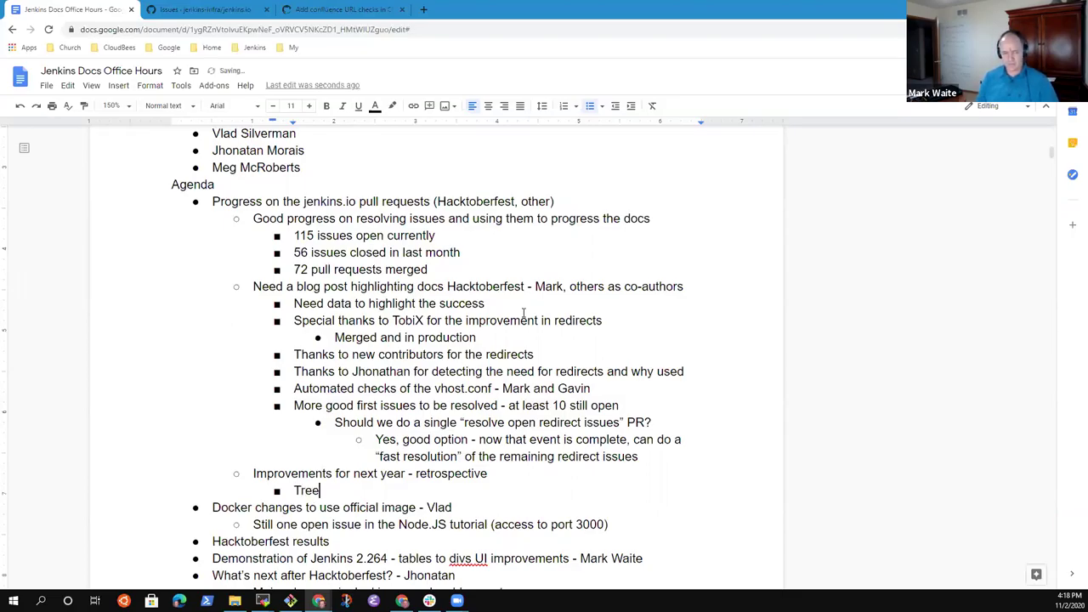
{"action": "type", "text": " w"}
{"action": "type", "text": "ve"}
{"action": "key", "text": "BackSpace"}
{"action": "key", "text": "BackSpace"}
{"action": "type", "text": "verty"}
{"action": "key", "text": "BackSpace"}
{"action": "key", "text": "BackSpace"}
{"action": "key", "text": "BackSpace"}
{"action": "type", "text": "ry nice alt"}
{"action": "type", "text": "erna"}
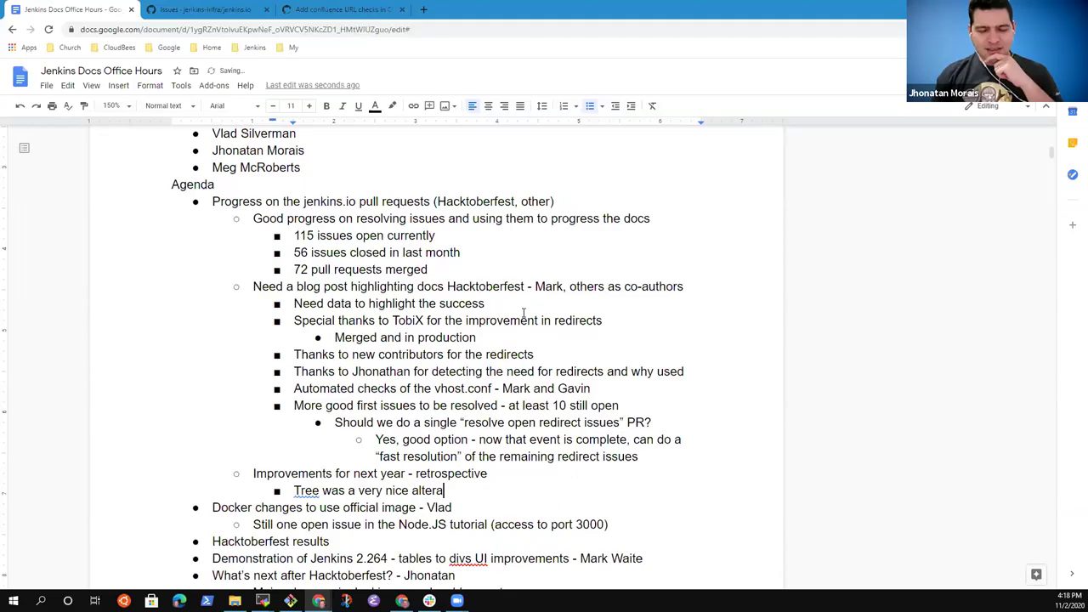
{"action": "type", "text": "tive choice"}
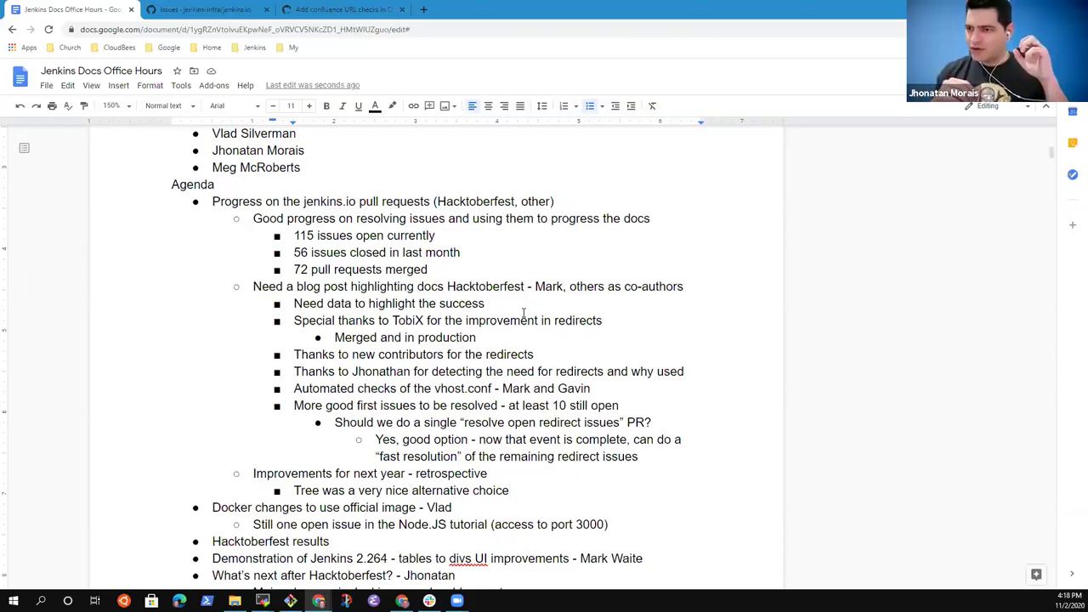
{"action": "key", "text": "ctrl+Left"}
{"action": "key", "text": "ctrl+Left"}
{"action": "key", "text": "ctrl+Left"}
{"action": "key", "text": "ctrl+Left"}
{"action": "type", "text": "planting"}
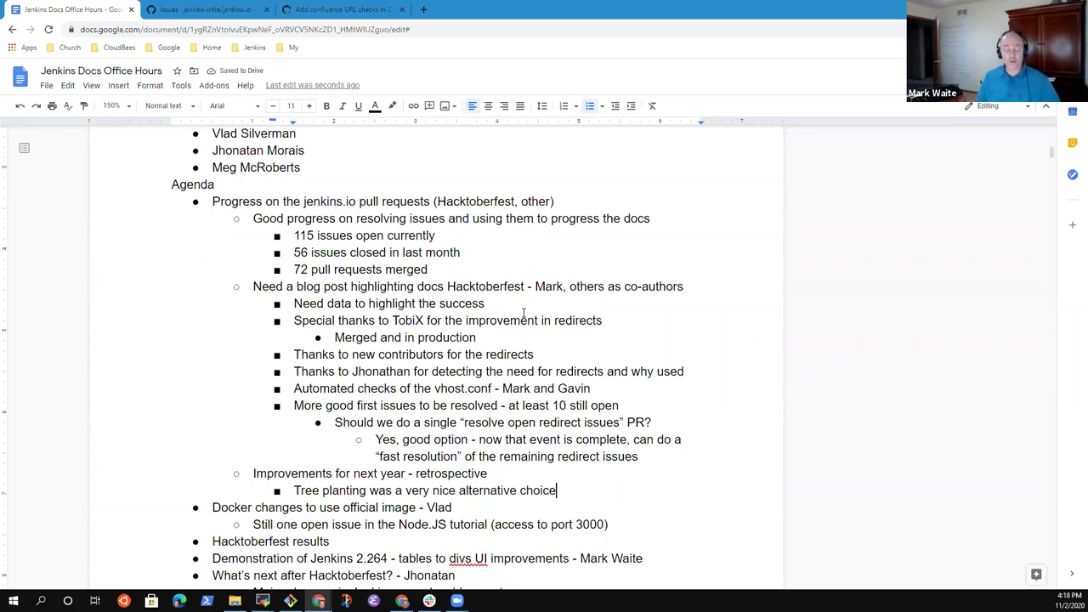
- Add the bullet "Better tracking would be nice (like our Hackfest site from May Hackfest)" below the tree planting bullet
{"action": "key", "text": "Return"}
{"action": "type", "text": "Would be"}
{"action": "key", "text": "BackSpace"}
{"action": "key", "text": "BackSpace"}
{"action": "key", "text": "ctrl+BackSpace"}
{"action": "type", "text": "Better tracking would be nice"}
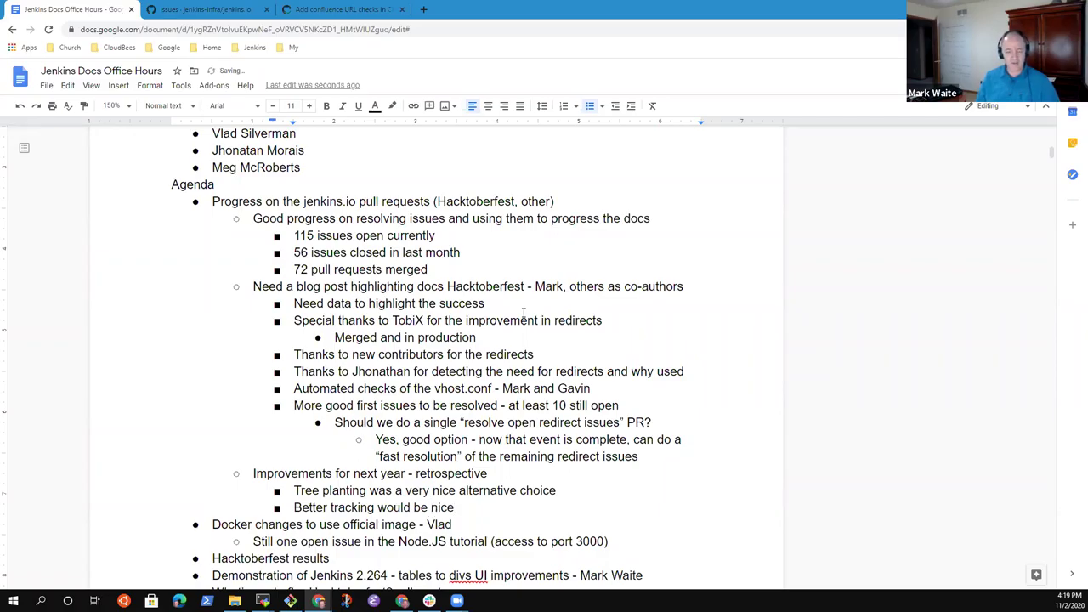
{"action": "type", "text": " ("}
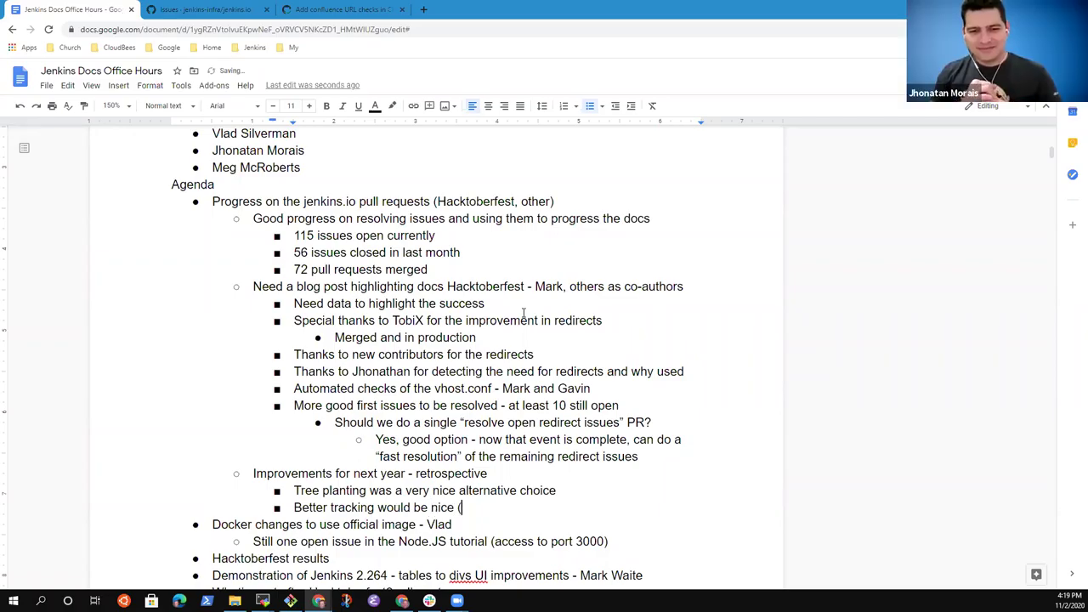
{"action": "type", "text": "like our Hack"}
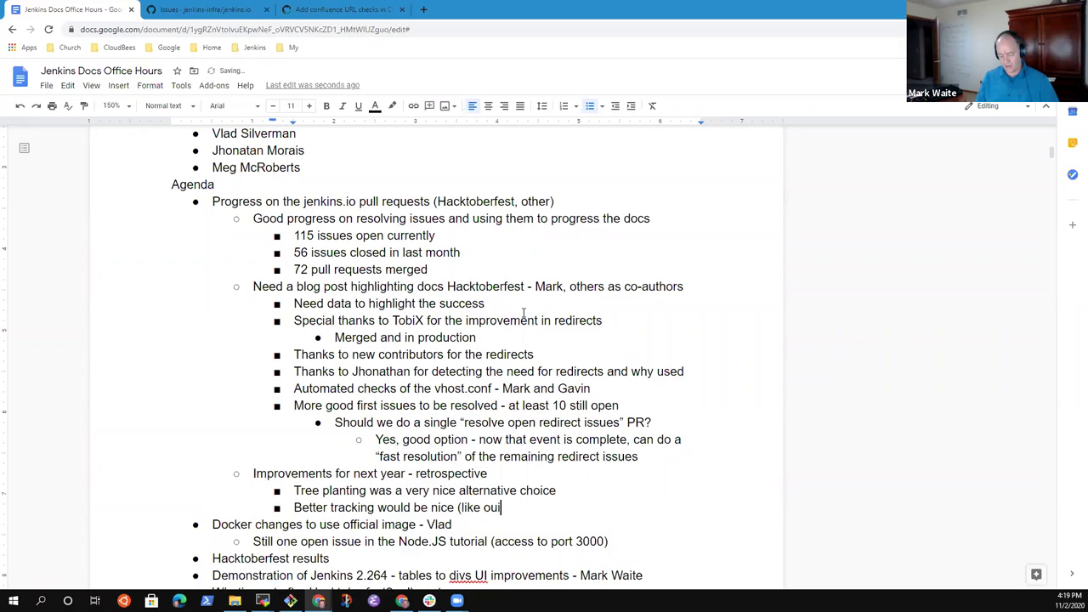
{"action": "type", "text": "fest site from Maayu"}
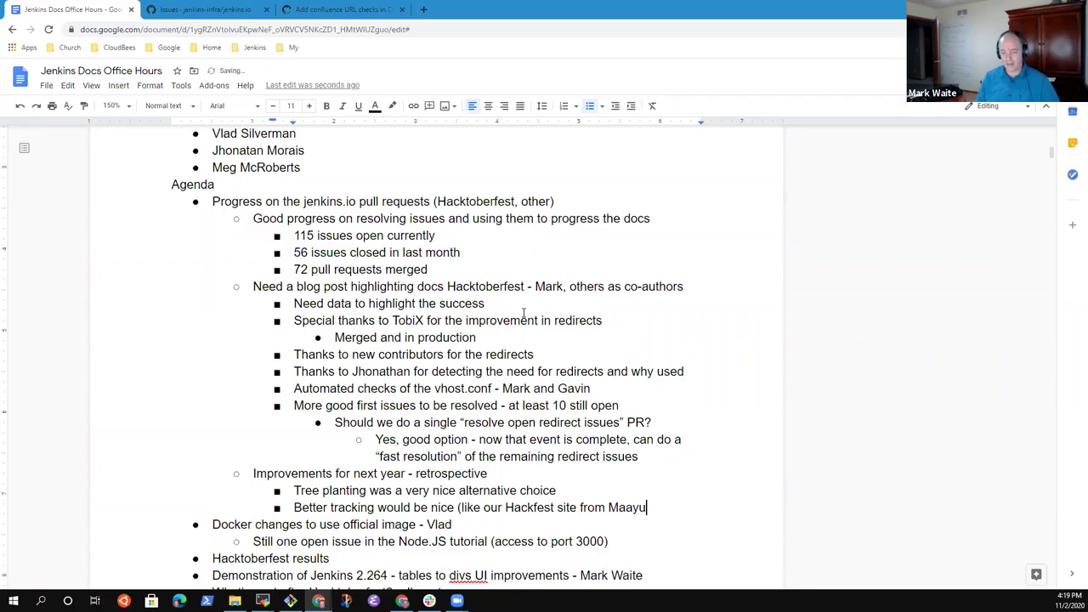
{"action": "key", "text": "BackSpace"}
{"action": "key", "text": "BackSpace"}
{"action": "key", "text": "BackSpace"}
{"action": "type", "text": "y "}
{"action": "type", "text": "H"}
{"action": "key", "text": "BackSpace"}
{"action": "type", "text": "Hackfest)"}
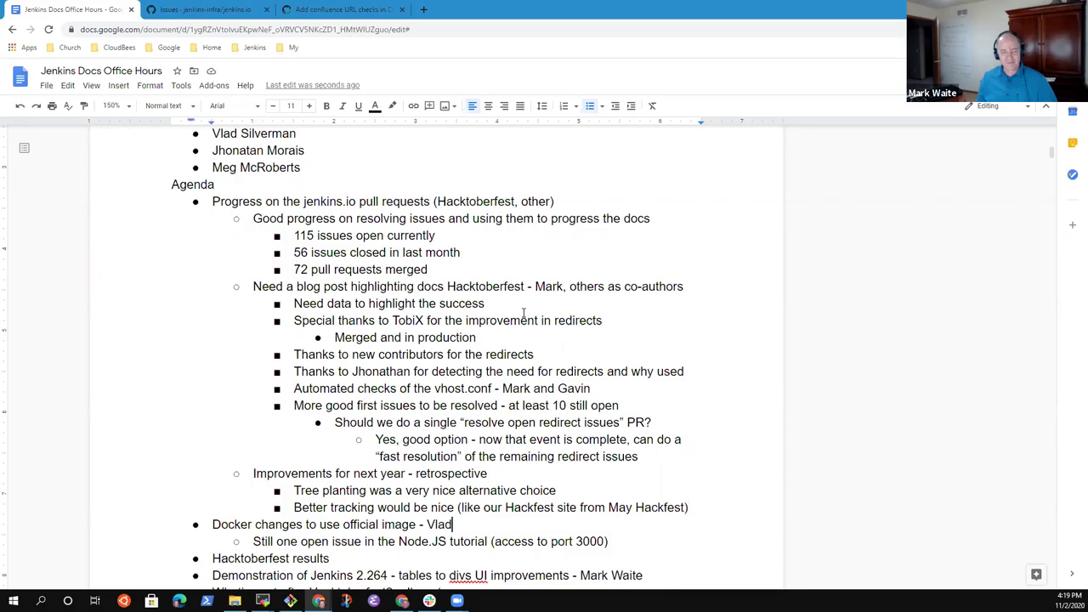
- Highlight the agenda item "Docker changes to use official image", and place the cursor at the start of its Node.JS tutorial sub-bullet
{"action": "key", "text": "shift+End"}
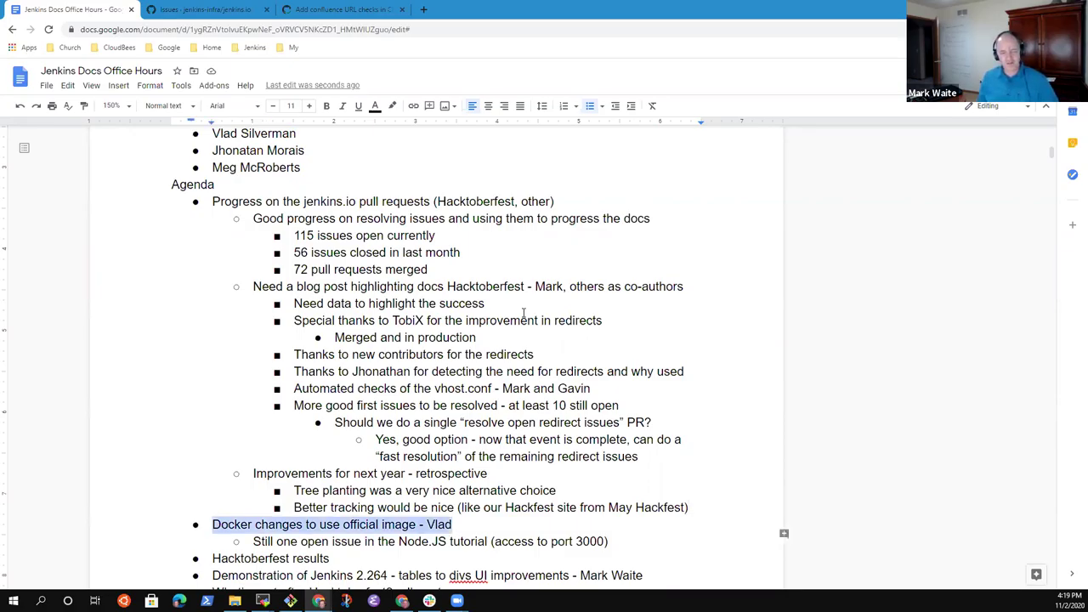
{"action": "key", "text": "Down"}
{"action": "key", "text": "Home"}
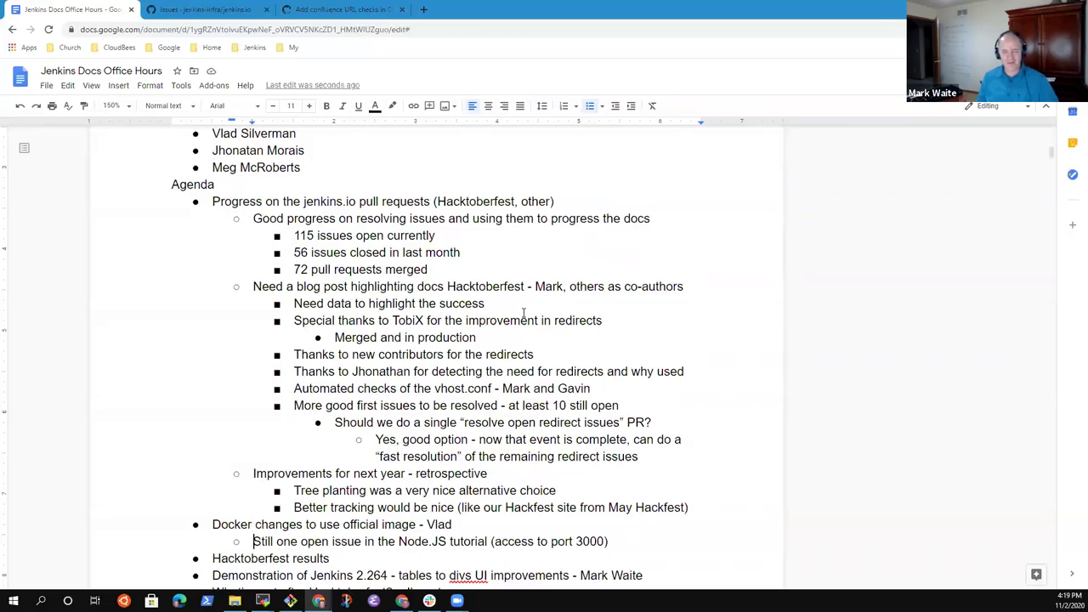
- Open the Jenkins website's home page in a new browser tab from the saved Jenkins bookmarks
{"action": "left_click", "coordinate": [423, 9]}
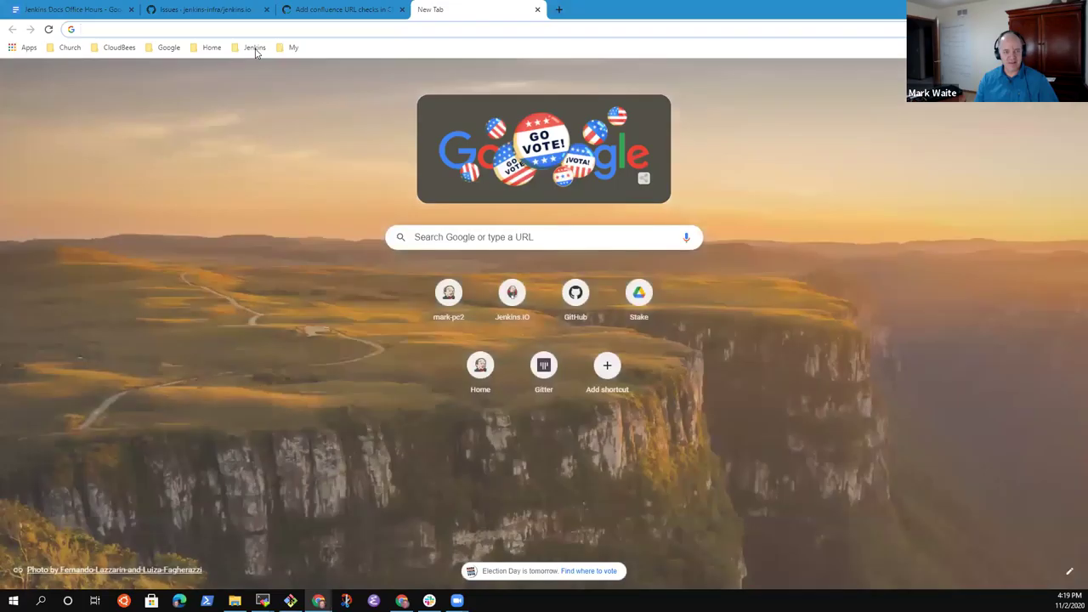
{"action": "left_click", "coordinate": [255, 47]}
{"action": "mouse_move", "coordinate": [282, 146]}
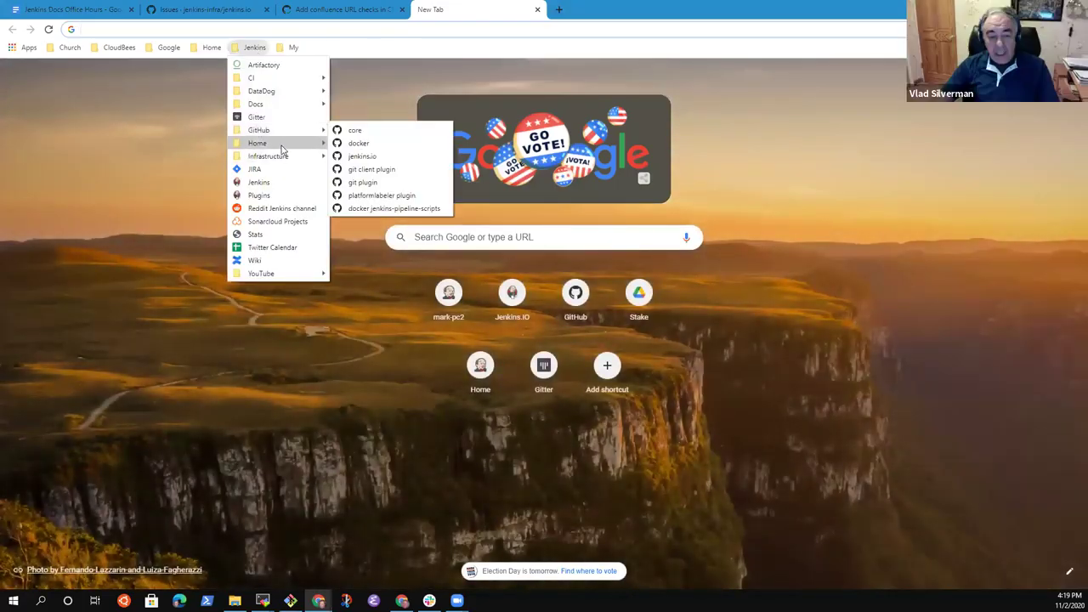
{"action": "left_click", "coordinate": [284, 182]}
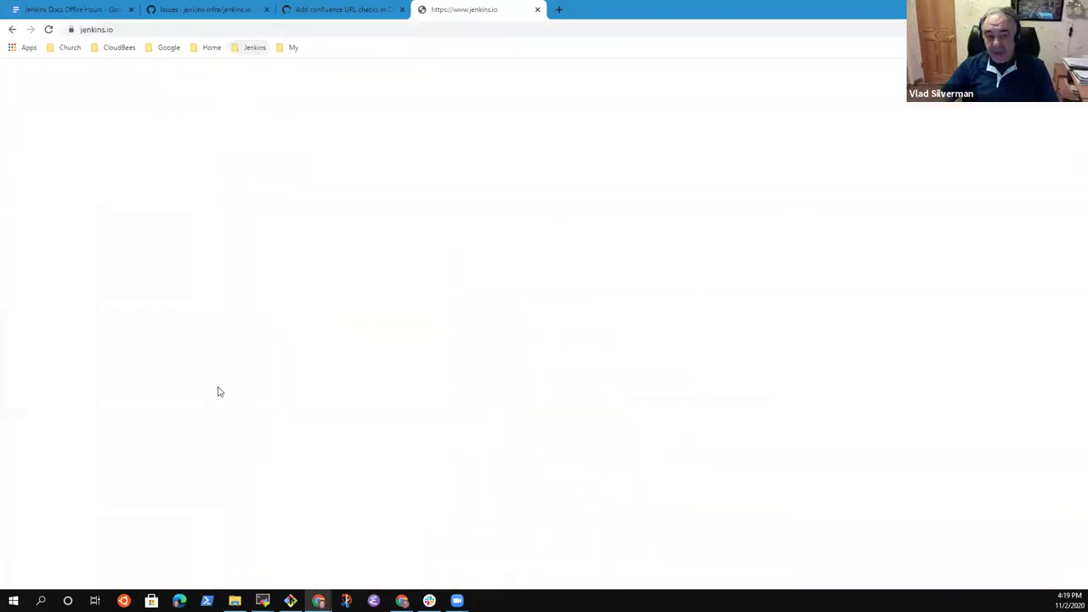
- Open the Docker page of the Installing Jenkins documentation at its "Downloading and running Jenkins in Docker" section
{"action": "left_click", "coordinate": [753, 77]}
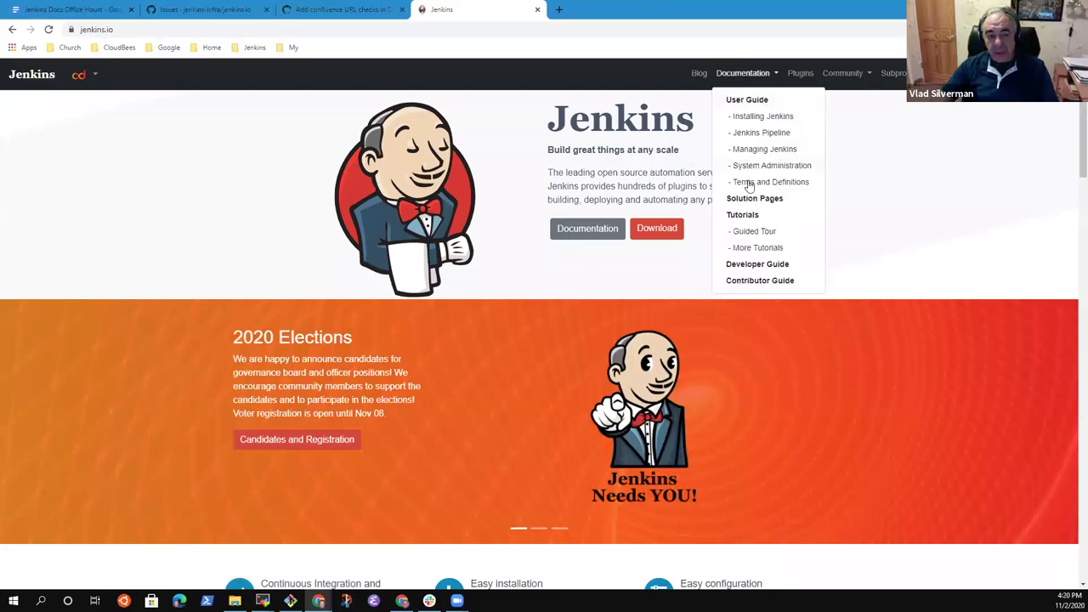
{"action": "left_click", "coordinate": [761, 115]}
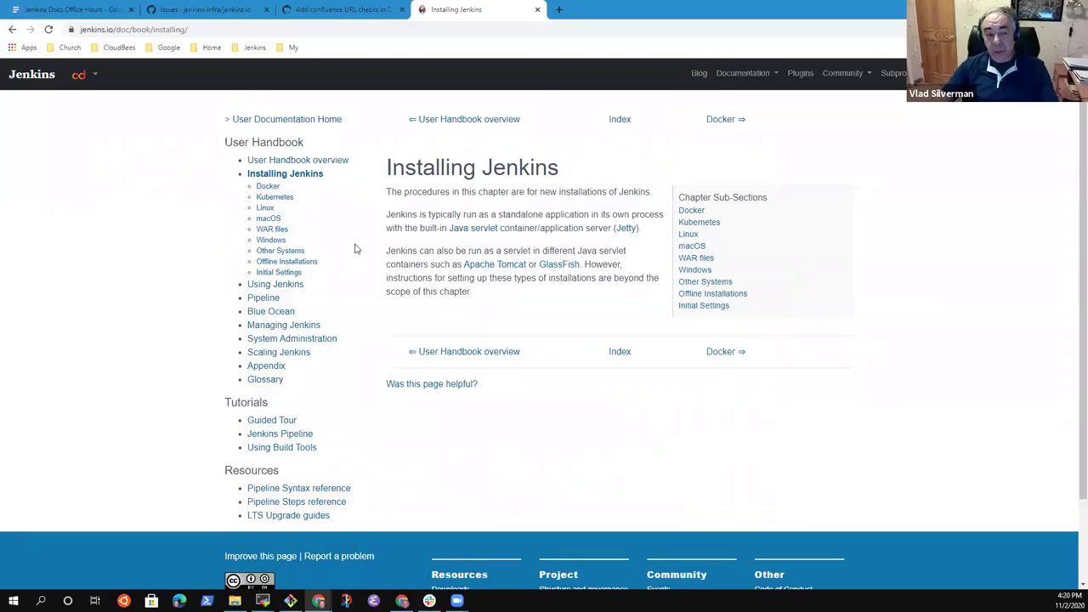
{"action": "left_click", "coordinate": [268, 187]}
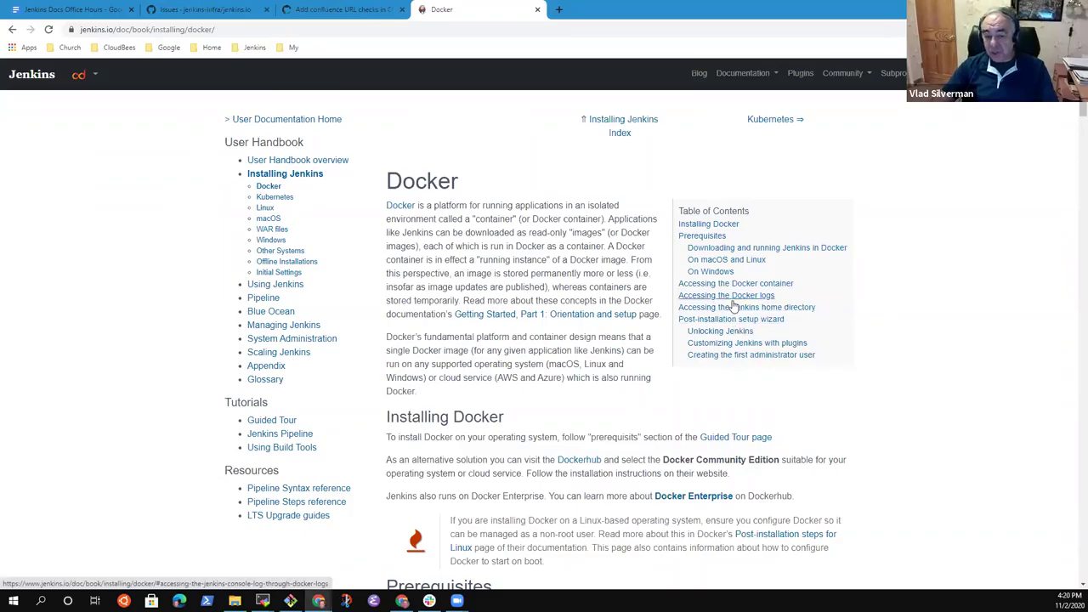
{"action": "left_click", "coordinate": [723, 248]}
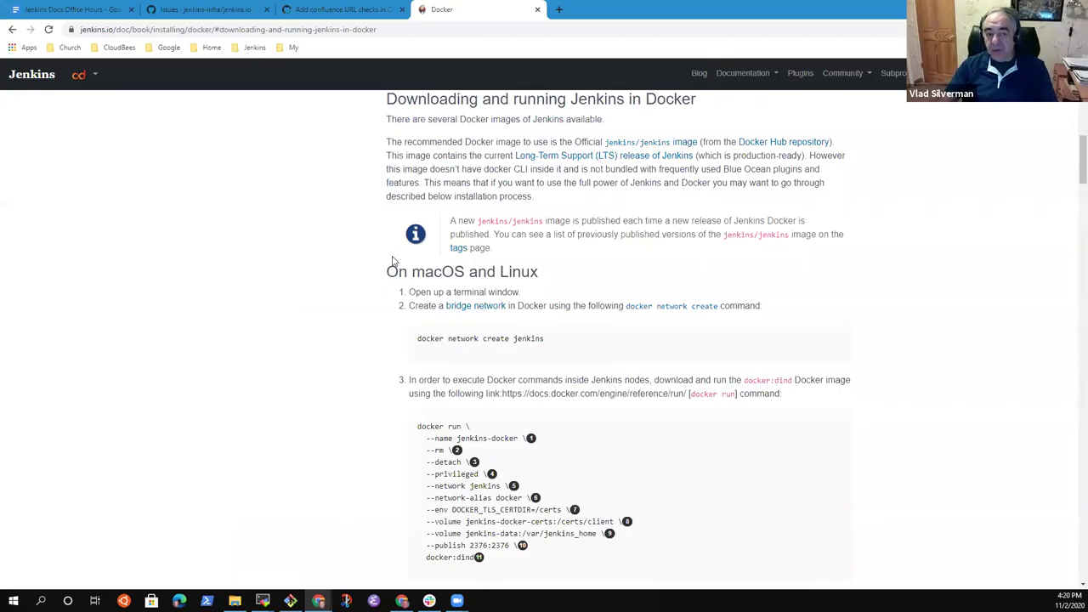
- Review the macOS and Linux instructions and highlight the whole Dockerfile snippet under "Customise official Jenkins Docker image"
{"action": "key", "text": "ctrl+plus"}
{"action": "key", "text": "ctrl+plus"}
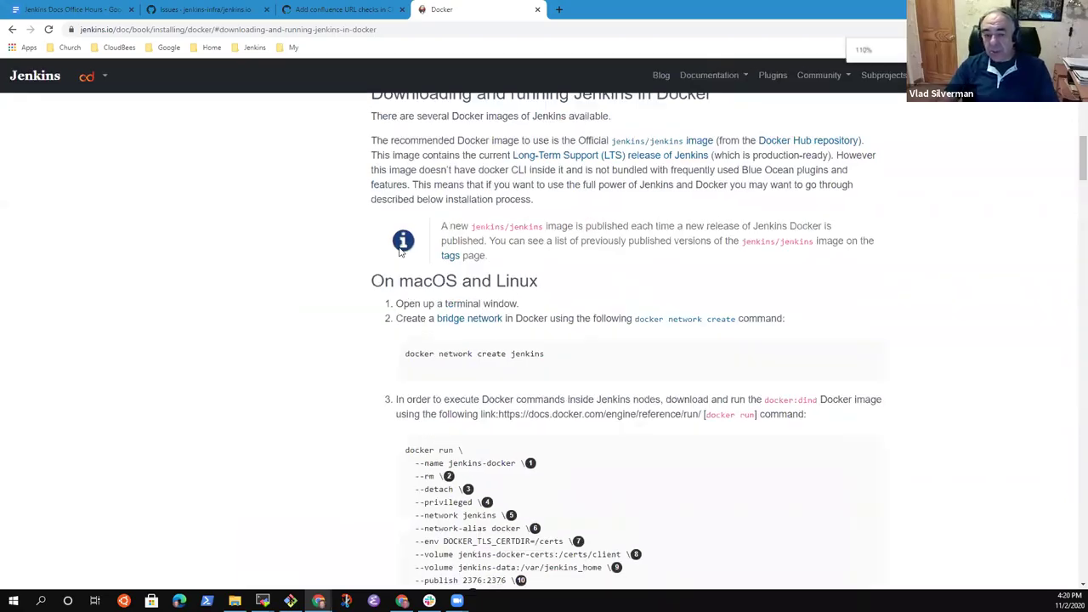
{"action": "scroll", "coordinate": [401, 251], "scroll_direction": "down", "scroll_amount": 7}
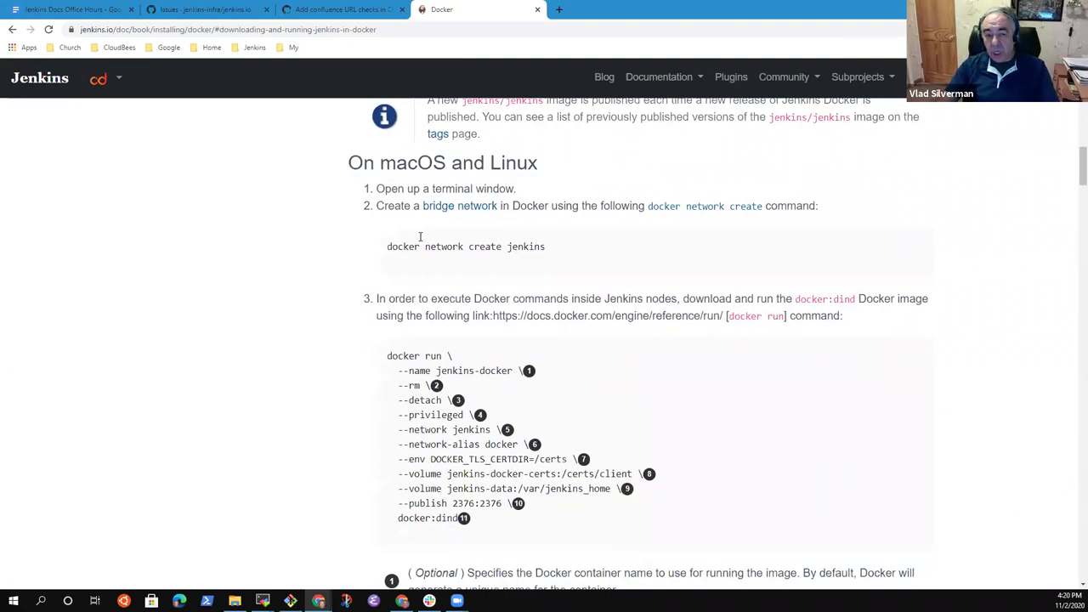
{"action": "scroll", "coordinate": [478, 266], "scroll_direction": "down", "scroll_amount": 4}
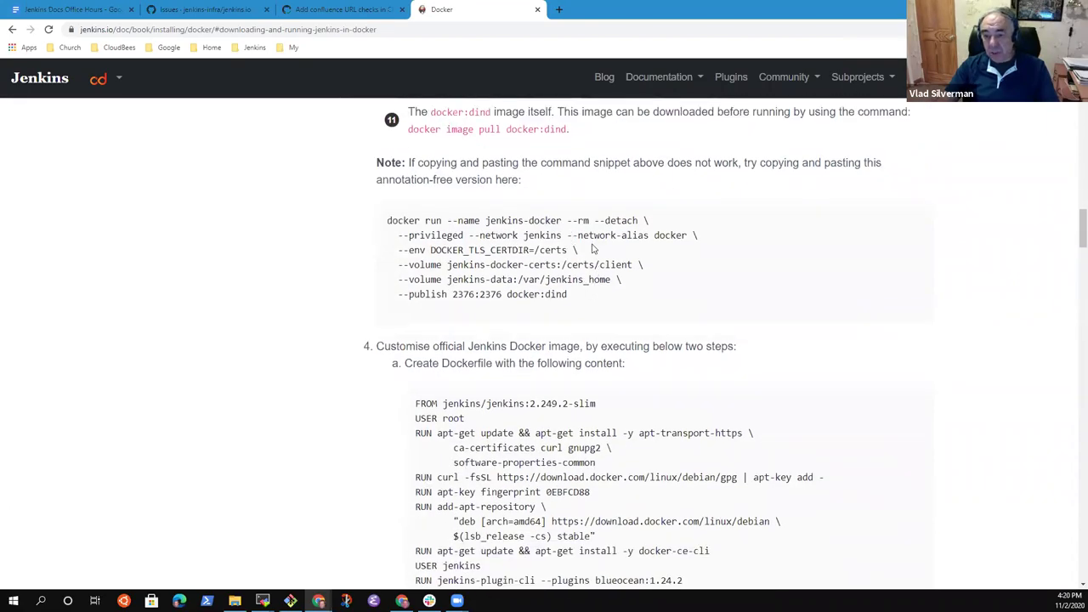
{"action": "scroll", "coordinate": [637, 294], "scroll_direction": "down", "scroll_amount": 3}
{"action": "scroll", "coordinate": [672, 293], "scroll_direction": "up", "scroll_amount": 1}
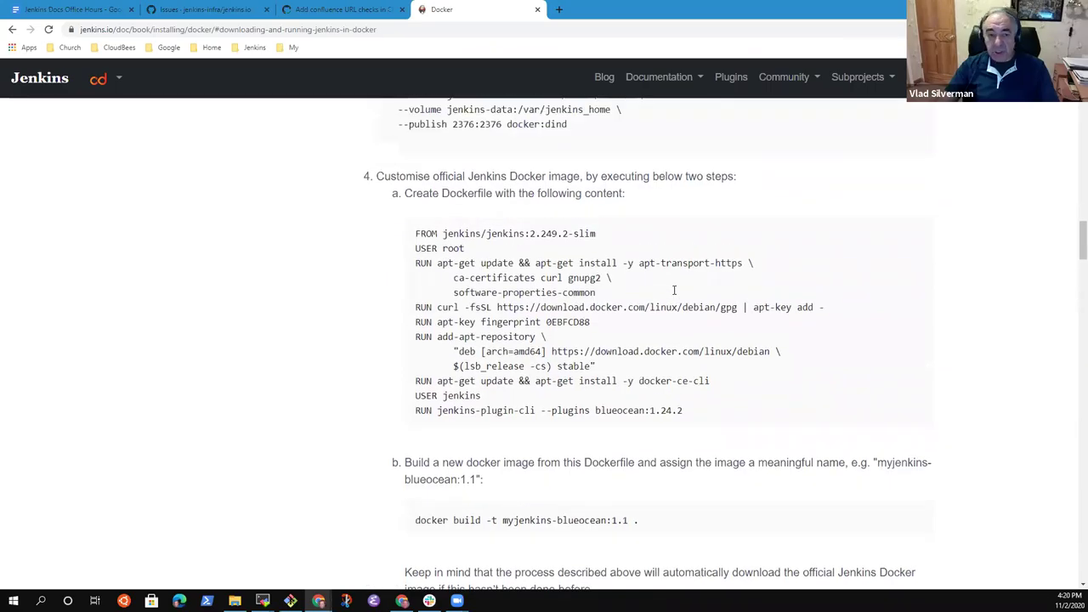
{"action": "scroll", "coordinate": [697, 281], "scroll_direction": "down", "scroll_amount": 1}
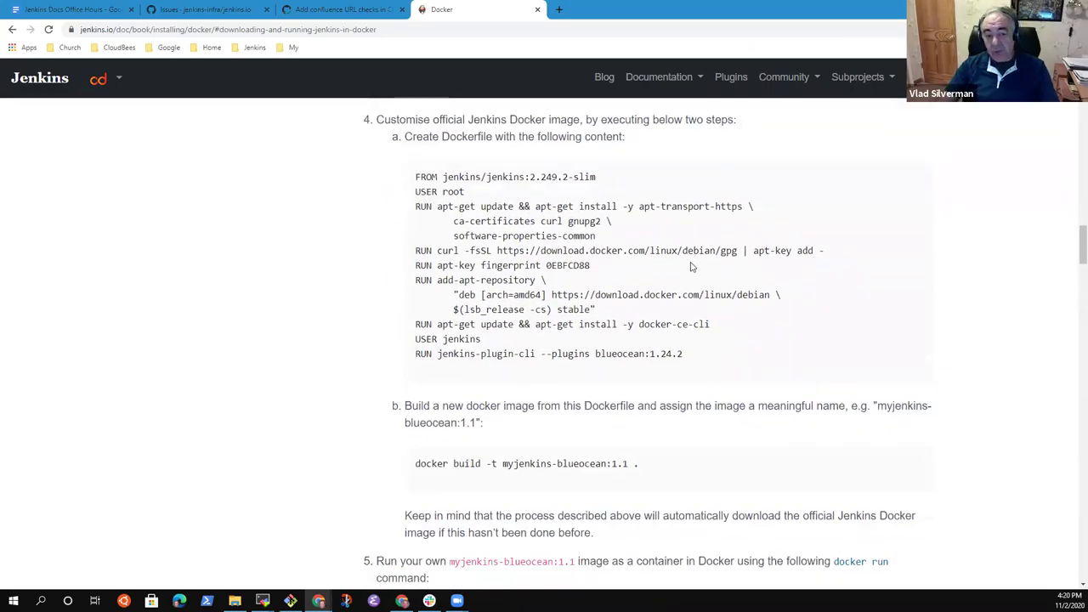
{"action": "left_click_drag", "start_coordinate": [689, 356], "coordinate": [412, 174]}
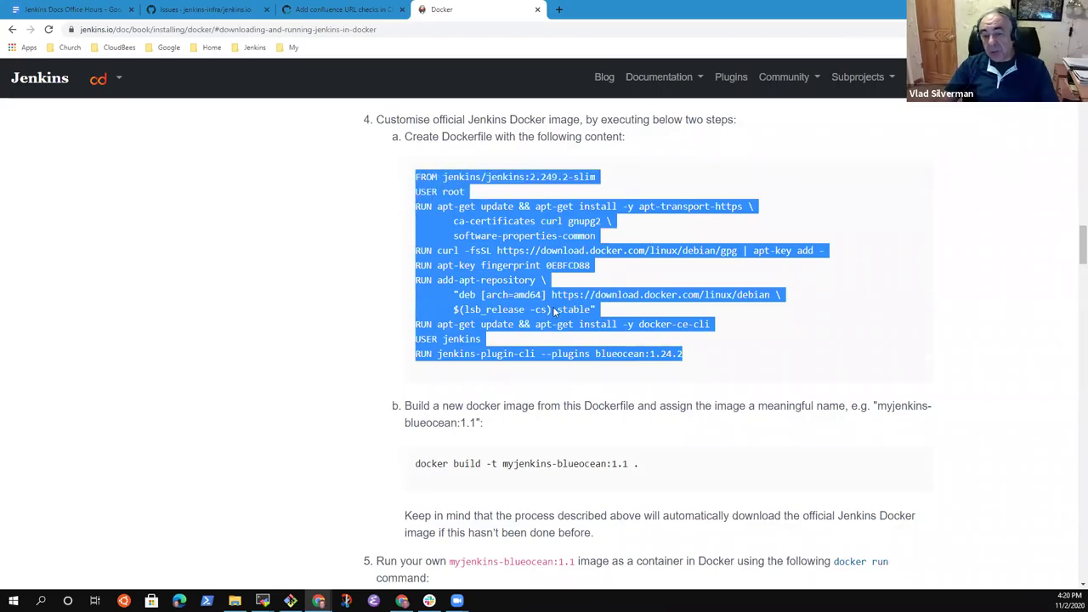
{"action": "left_click", "coordinate": [726, 357]}
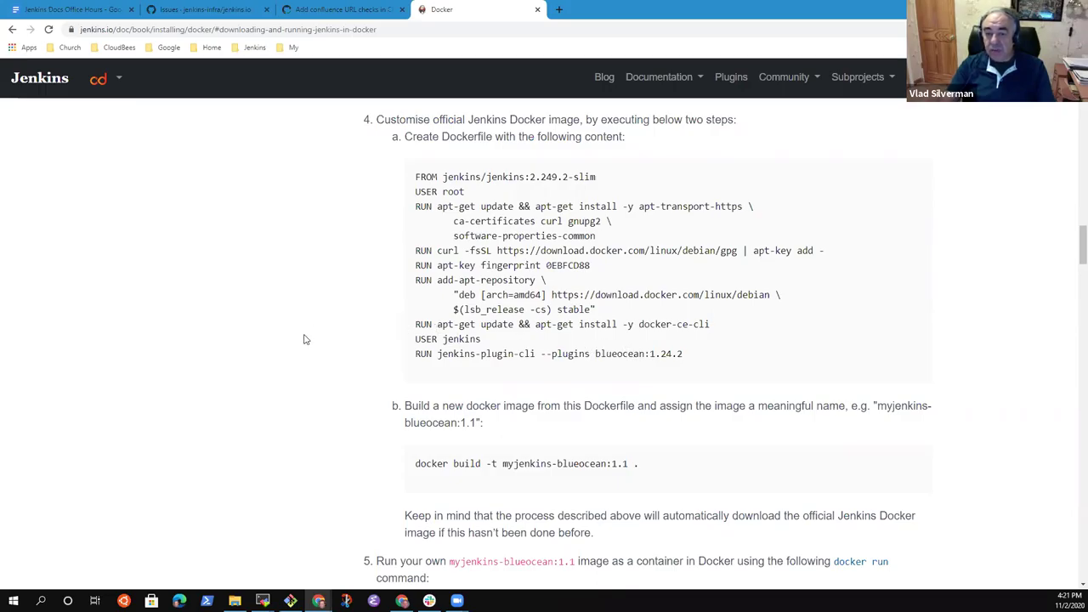
- Open the "Build a Java app with Maven" tutorial from the Jenkins tutorials overview
{"action": "key", "text": "ctrl+minus"}
{"action": "key", "text": "ctrl+minus"}
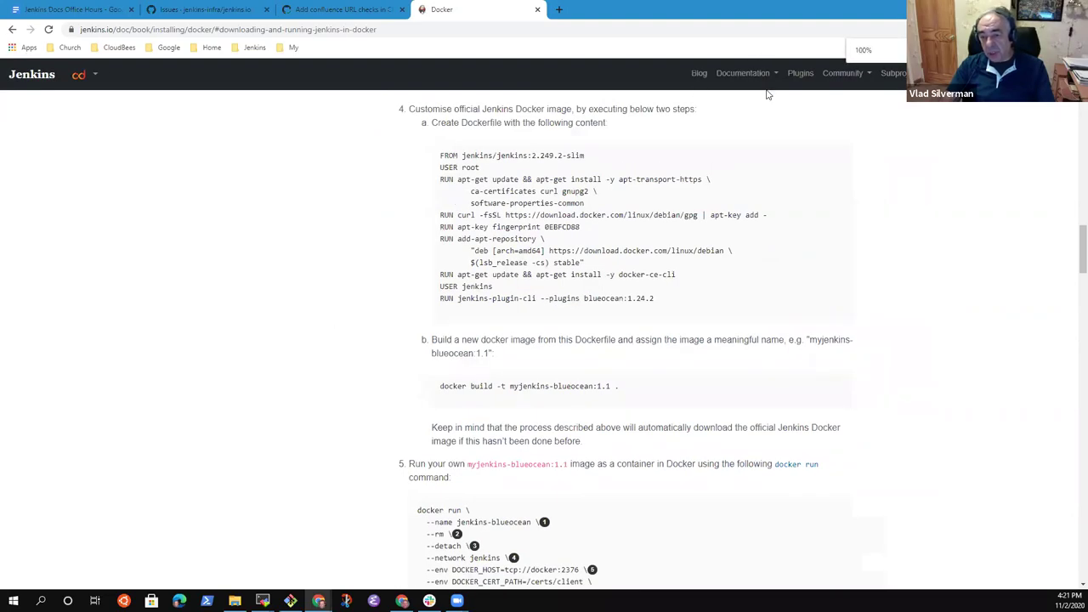
{"action": "left_click", "coordinate": [741, 73]}
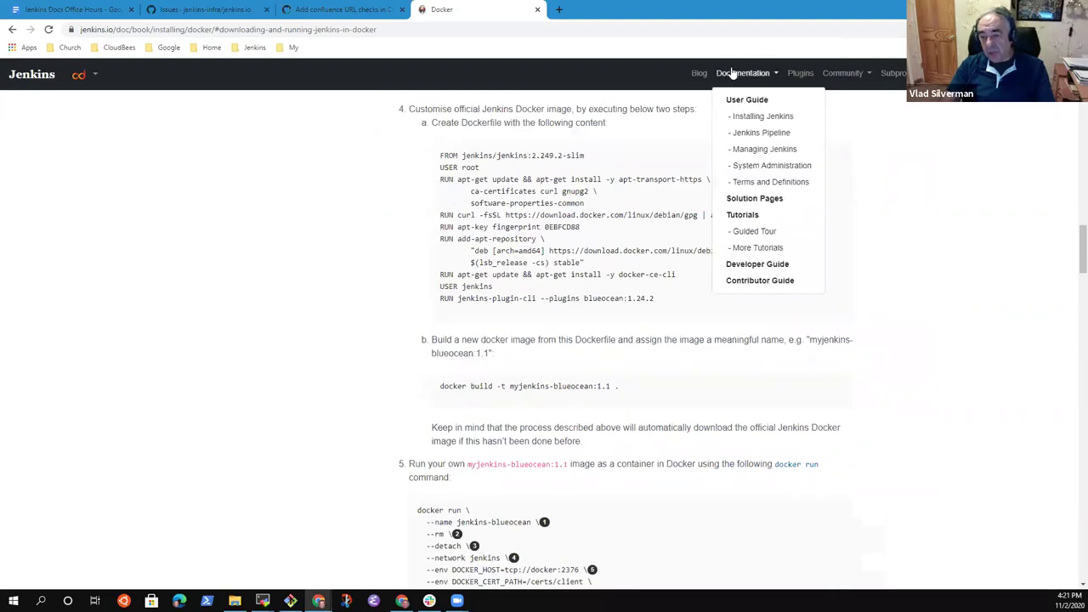
{"action": "left_click", "coordinate": [747, 247]}
{"action": "scroll", "coordinate": [399, 359], "scroll_direction": "down", "scroll_amount": 5}
{"action": "left_click", "coordinate": [441, 245]}
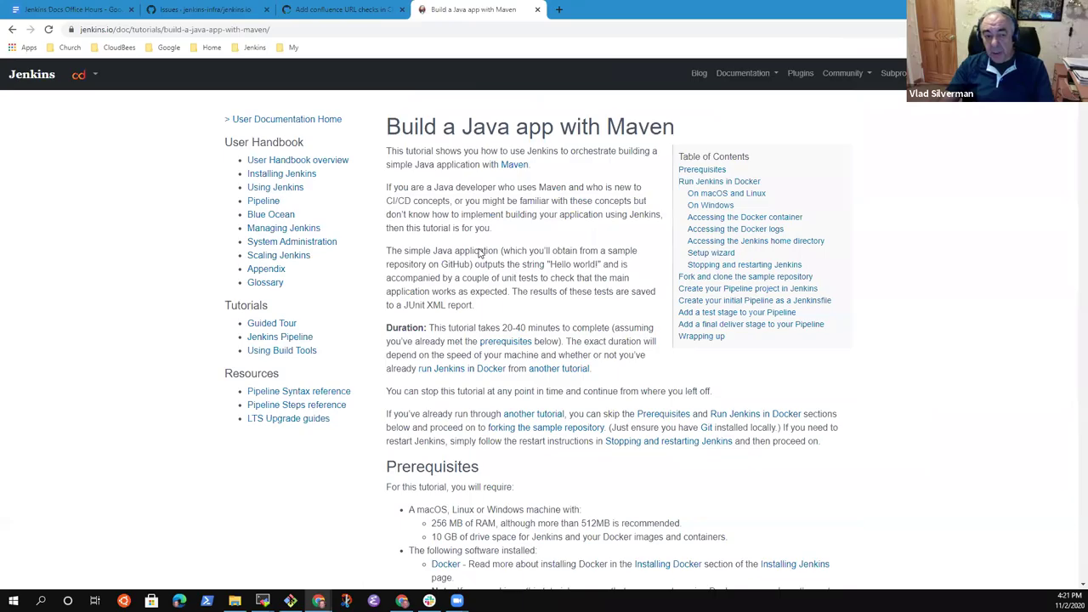
- Examine the Maven tutorial's macOS and Linux Docker instructions, including the custom Dockerfile, and return to the page's beginning
{"action": "key", "text": "ctrl+plus"}
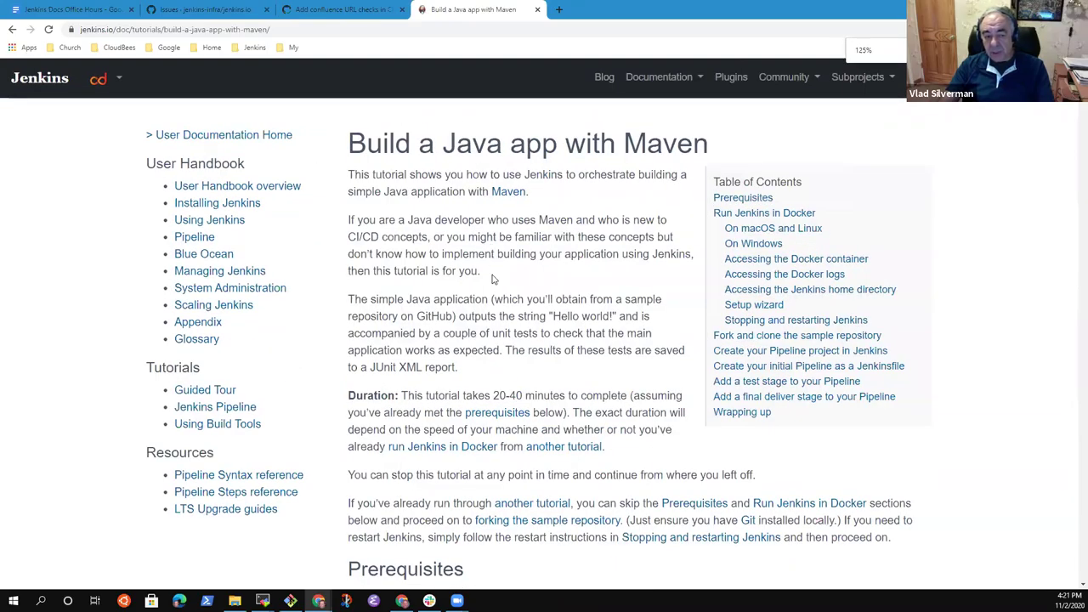
{"action": "scroll", "coordinate": [484, 263], "scroll_direction": "down", "scroll_amount": 5}
{"action": "scroll", "coordinate": [491, 275], "scroll_direction": "down", "scroll_amount": 4}
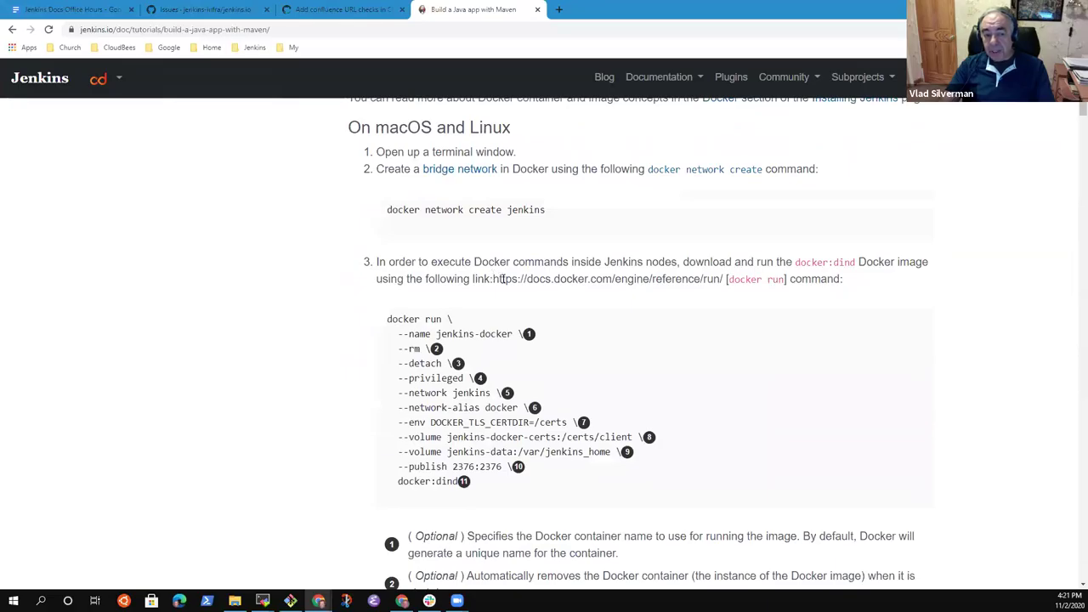
{"action": "scroll", "coordinate": [517, 281], "scroll_direction": "down", "scroll_amount": 4}
{"action": "scroll", "coordinate": [529, 281], "scroll_direction": "down", "scroll_amount": 8}
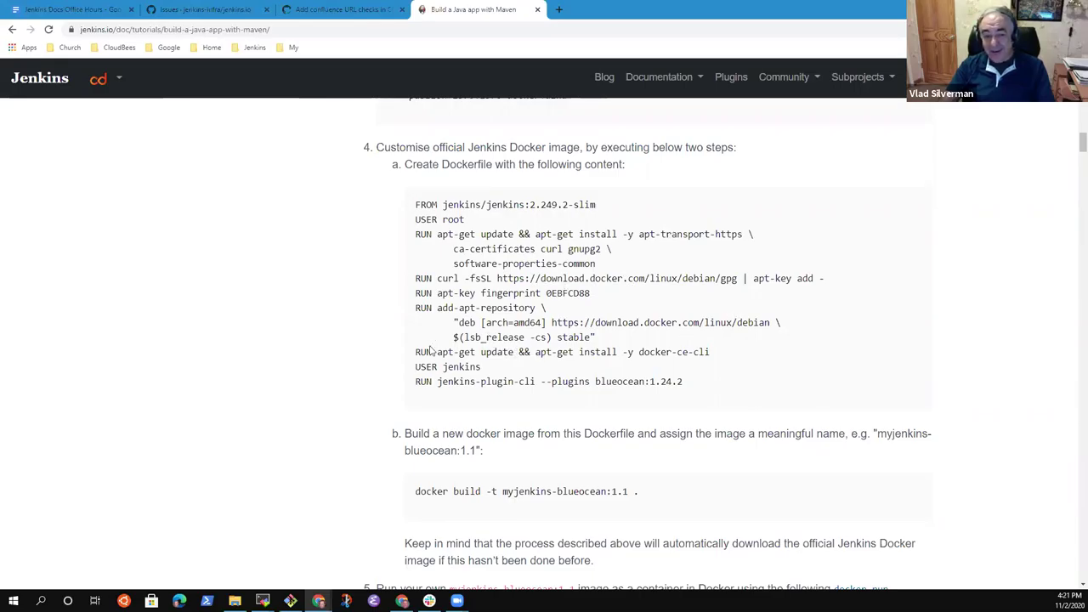
{"action": "scroll", "coordinate": [535, 319], "scroll_direction": "up", "scroll_amount": 15}
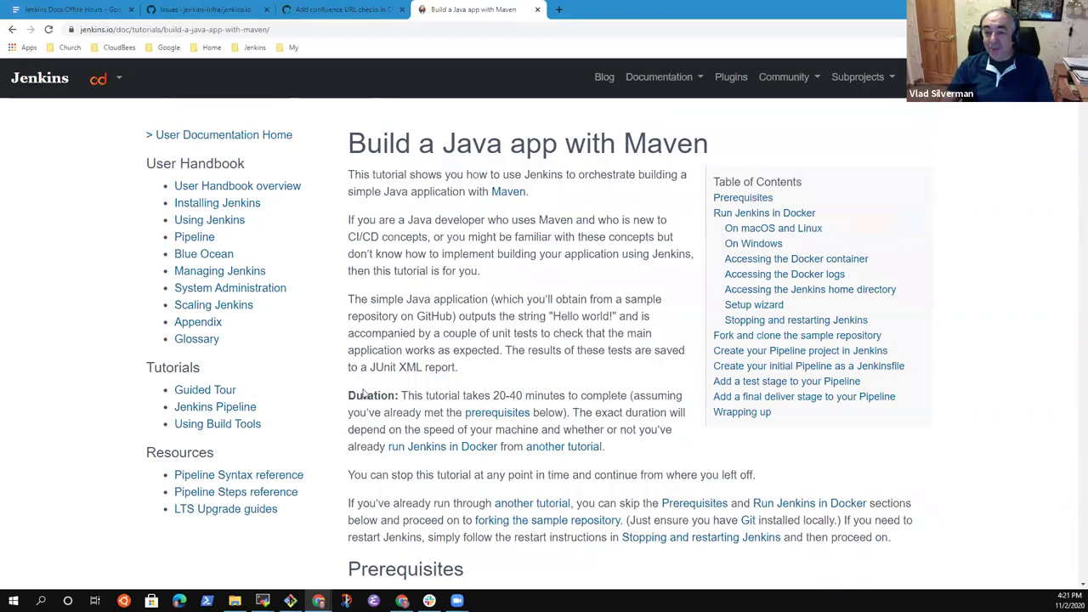
- Open the Tutorials overview and look through its "Using build tools" and "More tutorials" sections
{"action": "left_click", "coordinate": [698, 79]}
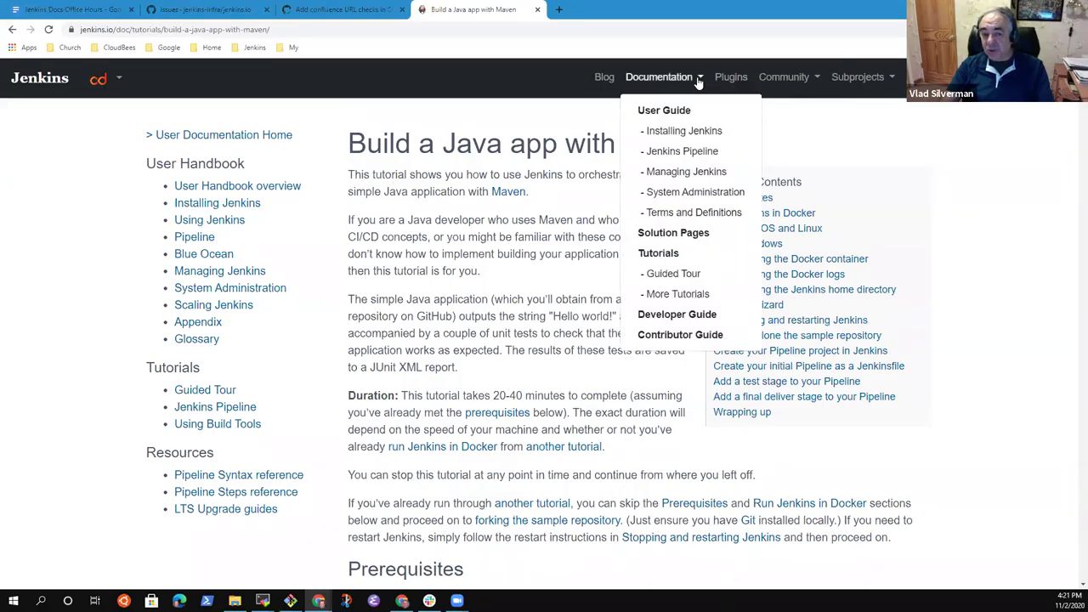
{"action": "left_click", "coordinate": [673, 294]}
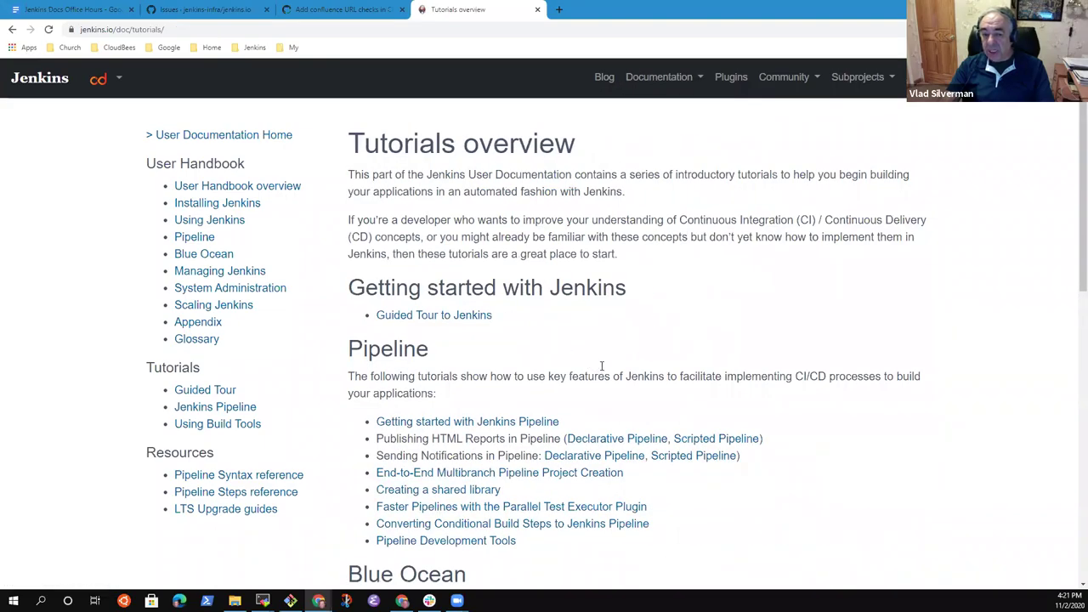
{"action": "scroll", "coordinate": [646, 367], "scroll_direction": "down", "scroll_amount": 5}
{"action": "scroll", "coordinate": [685, 365], "scroll_direction": "down", "scroll_amount": 3}
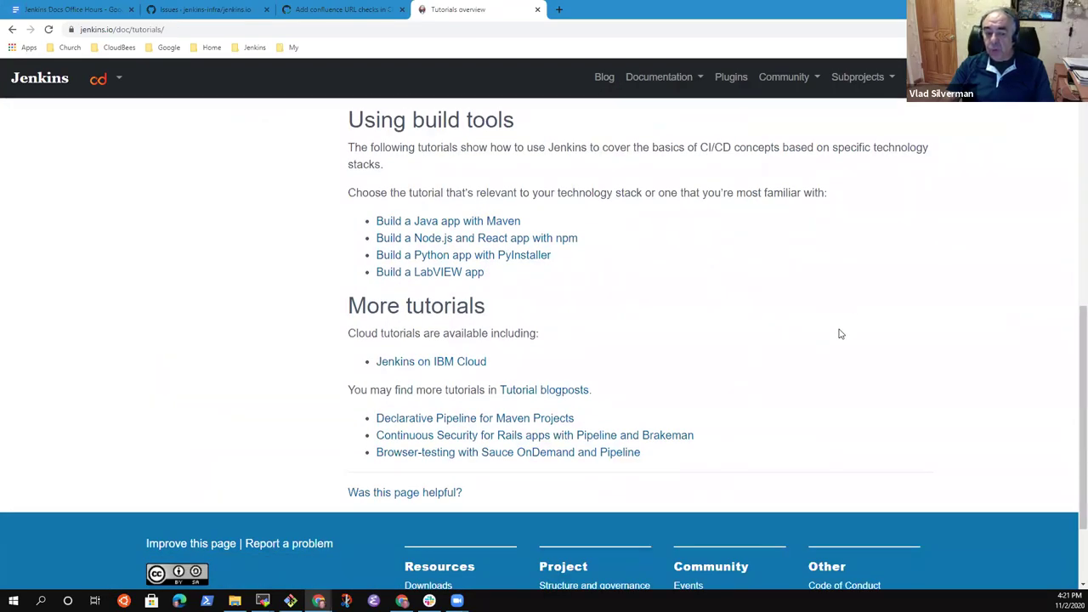
{"action": "scroll", "coordinate": [478, 312], "scroll_direction": "up", "scroll_amount": 1}
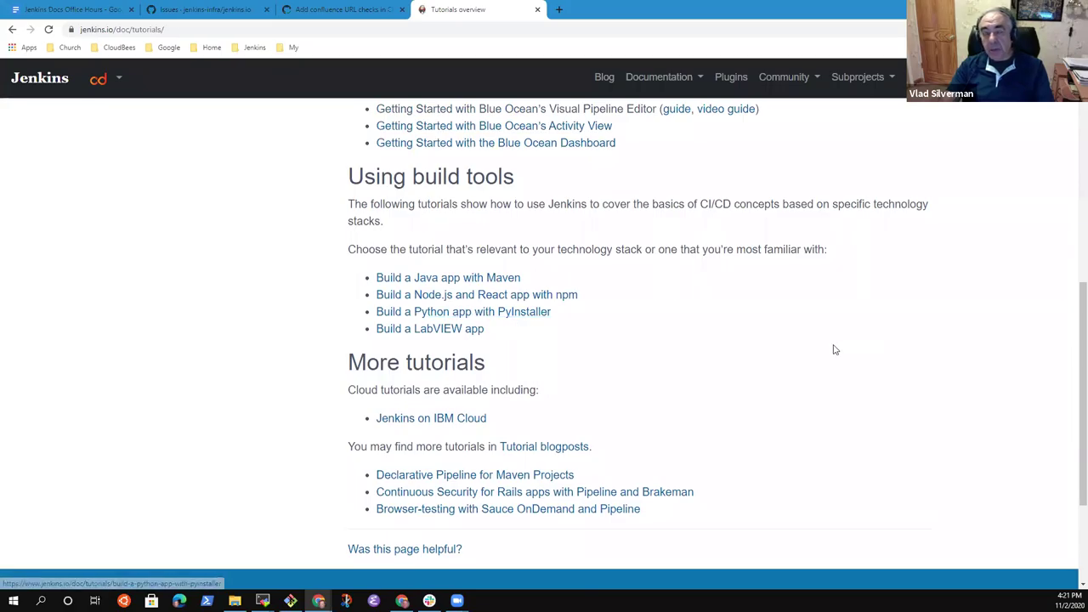
{"action": "scroll", "coordinate": [831, 335], "scroll_direction": "up", "scroll_amount": 3}
{"action": "scroll", "coordinate": [829, 316], "scroll_direction": "up", "scroll_amount": 3}
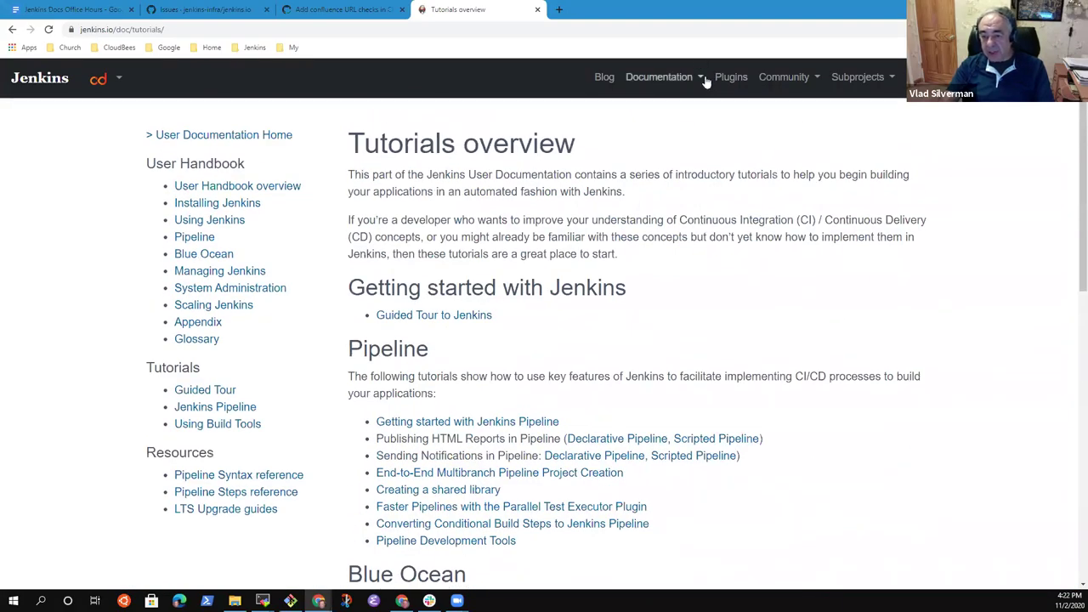
- Return to the Docker page under Installing Jenkins and examine its Dockerfile for customising the official image
{"action": "left_click", "coordinate": [701, 81]}
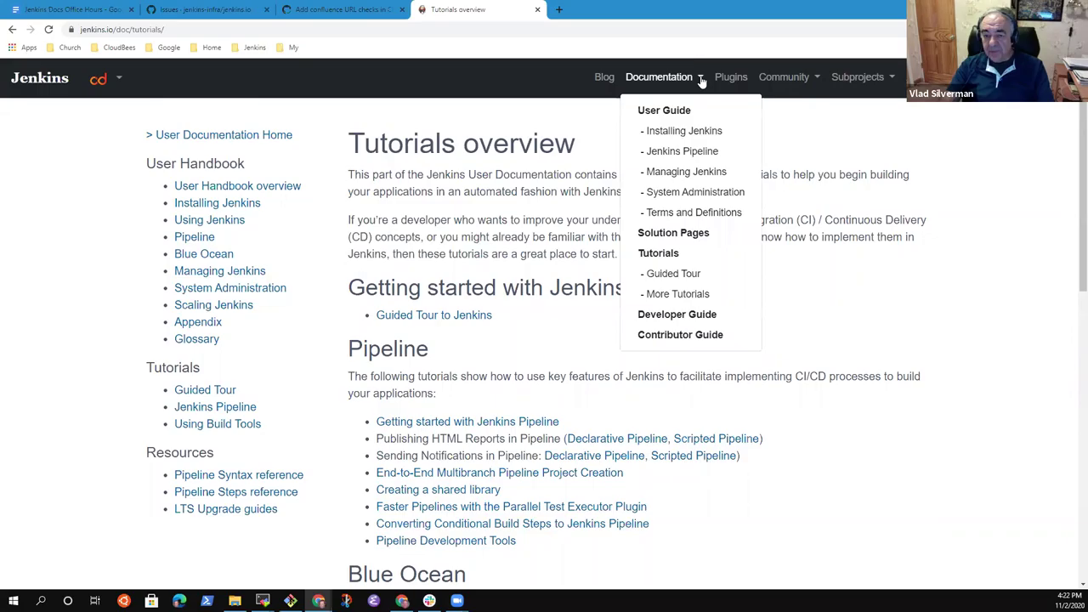
{"action": "left_click", "coordinate": [681, 132]}
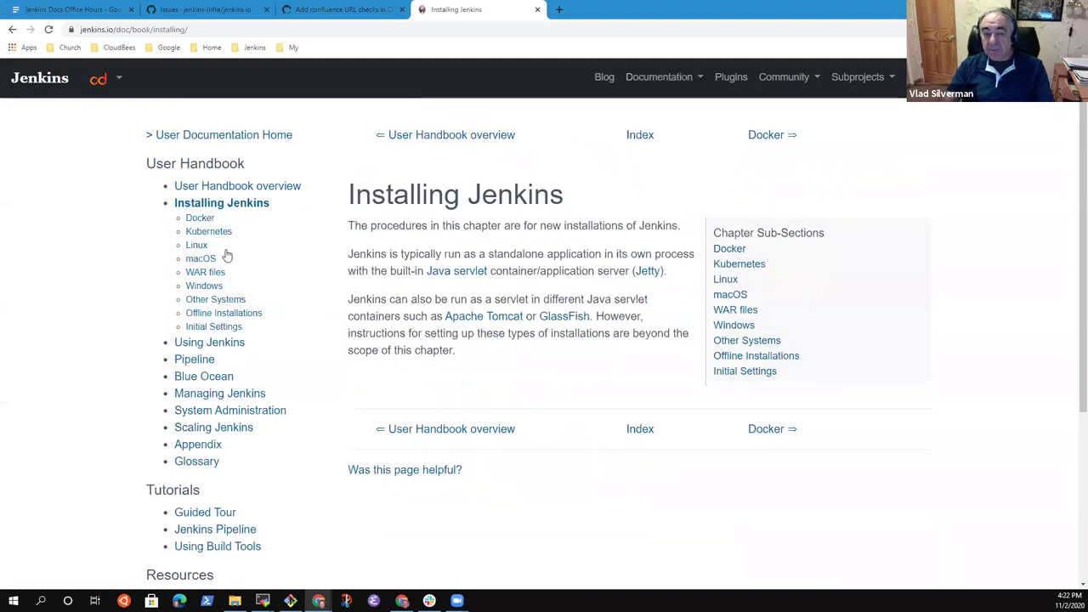
{"action": "left_click", "coordinate": [204, 219]}
{"action": "scroll", "coordinate": [586, 309], "scroll_direction": "down", "scroll_amount": 5}
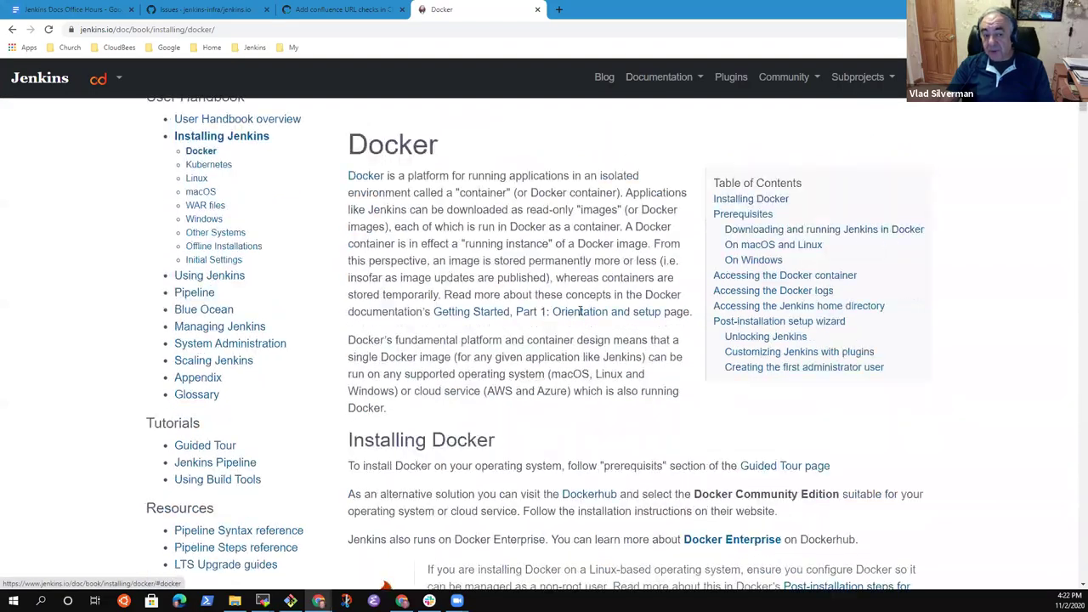
{"action": "scroll", "coordinate": [585, 309], "scroll_direction": "down", "scroll_amount": 10}
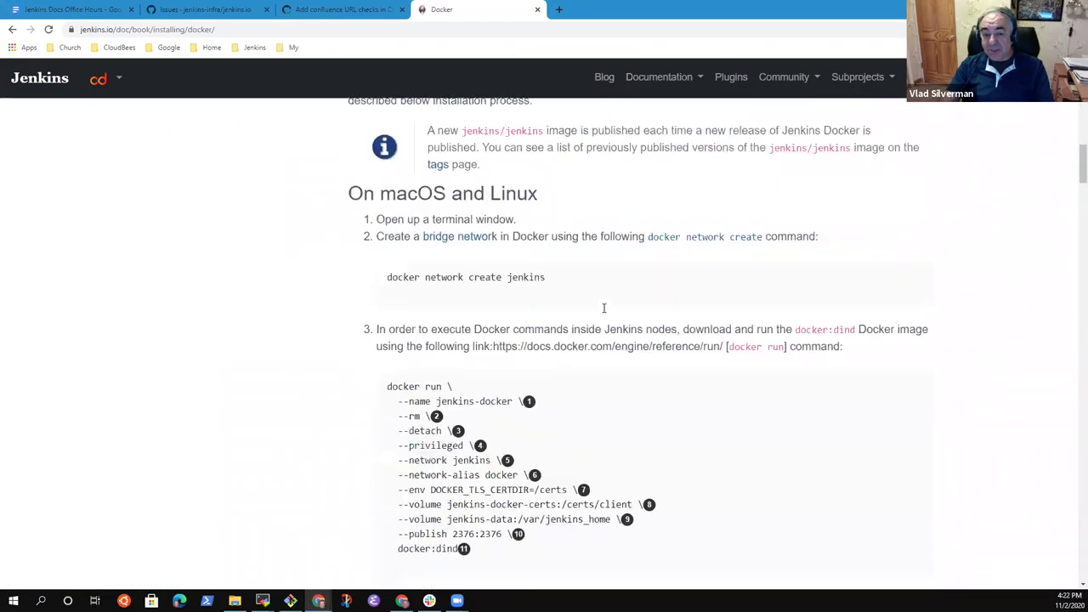
{"action": "scroll", "coordinate": [610, 316], "scroll_direction": "down", "scroll_amount": 12}
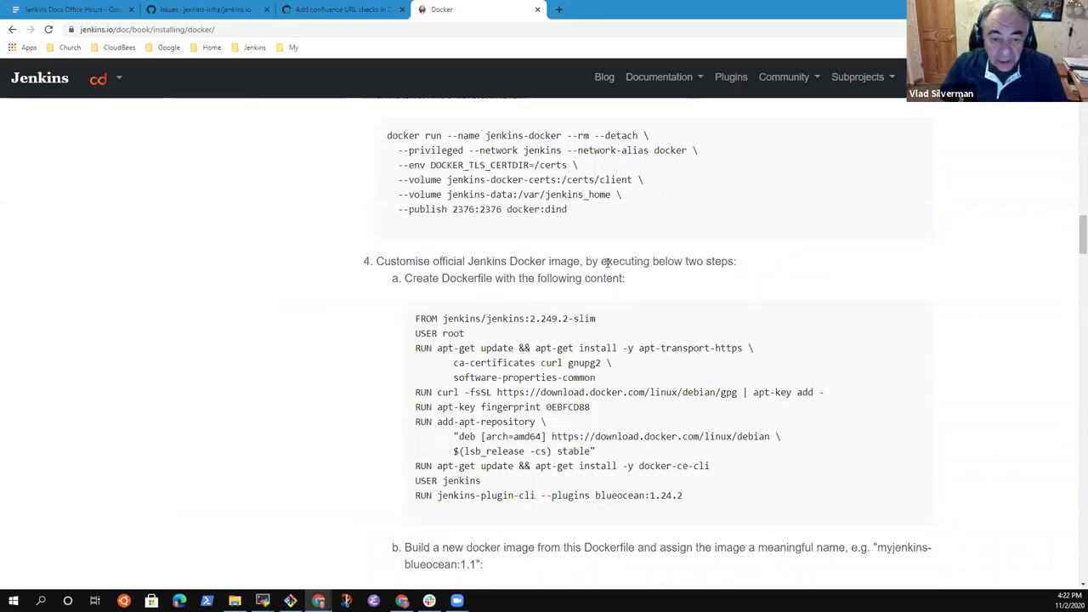
- Examine the docker run command and option notes for the myjenkins-blueocean:1.1 image in step 5
{"action": "scroll", "coordinate": [608, 304], "scroll_direction": "down", "scroll_amount": 4}
{"action": "scroll", "coordinate": [608, 304], "scroll_direction": "down", "scroll_amount": 3}
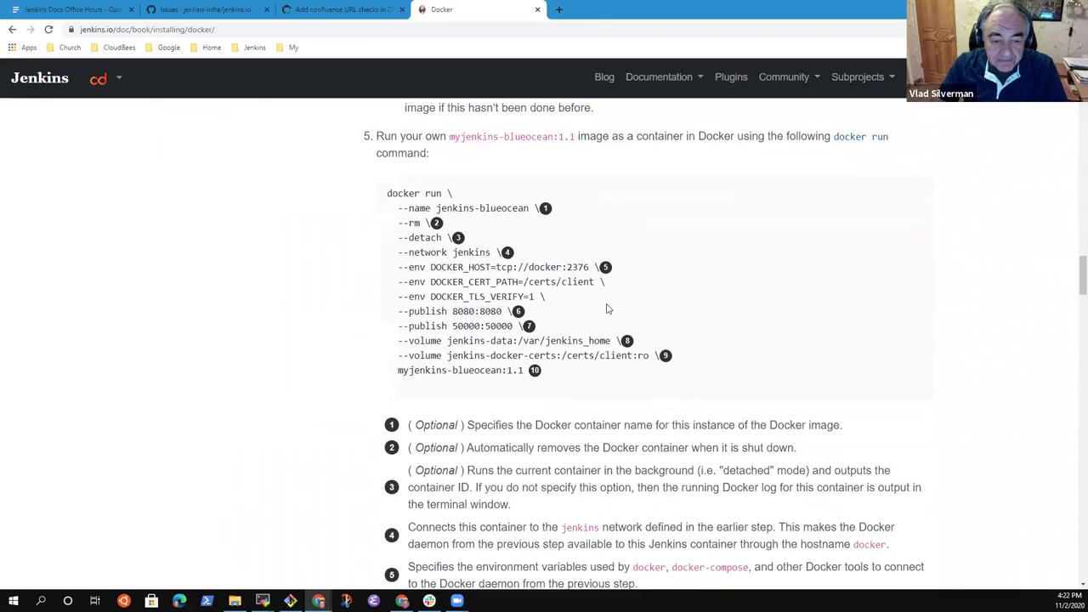
{"action": "scroll", "coordinate": [637, 306], "scroll_direction": "down", "scroll_amount": 2}
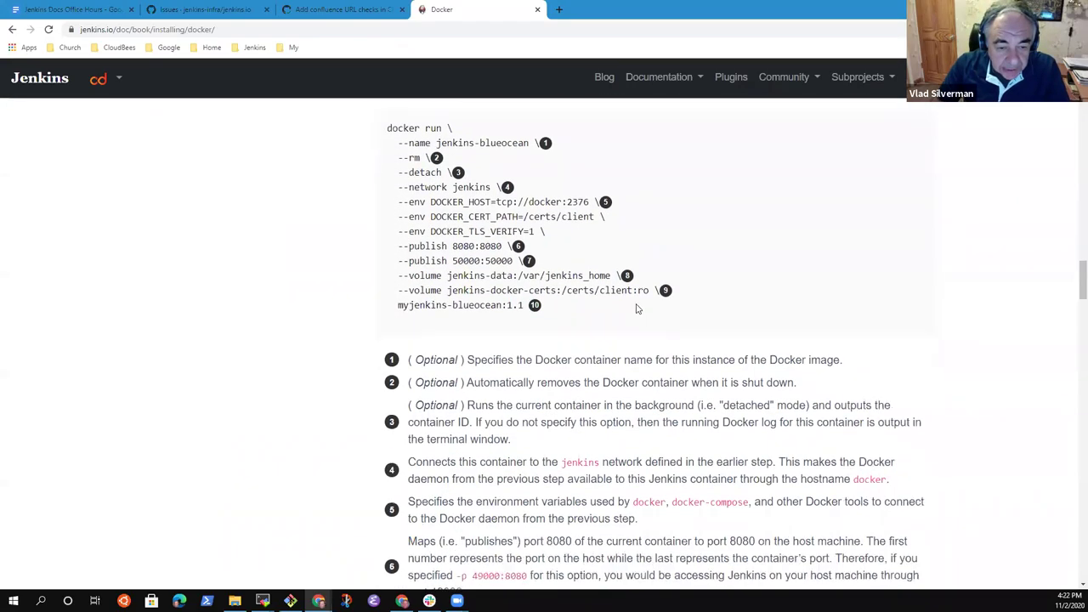
{"action": "scroll", "coordinate": [639, 311], "scroll_direction": "up", "scroll_amount": 3}
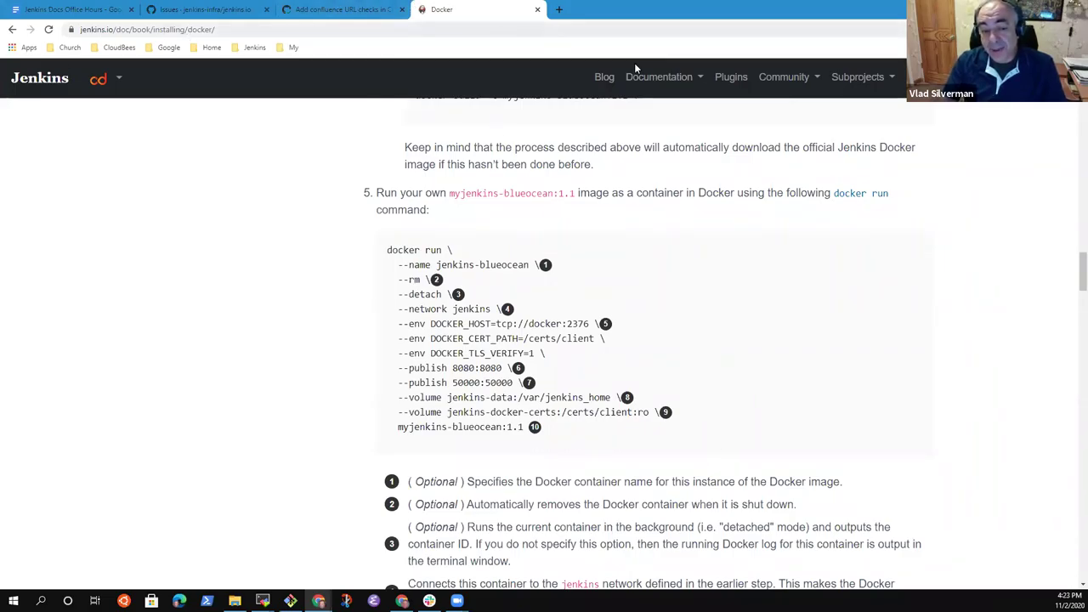
- Duplicate the Docker documentation tab and, in the copy, reopen the Docker page through the Installing Jenkins chapter
{"action": "right_click", "coordinate": [487, 10]}
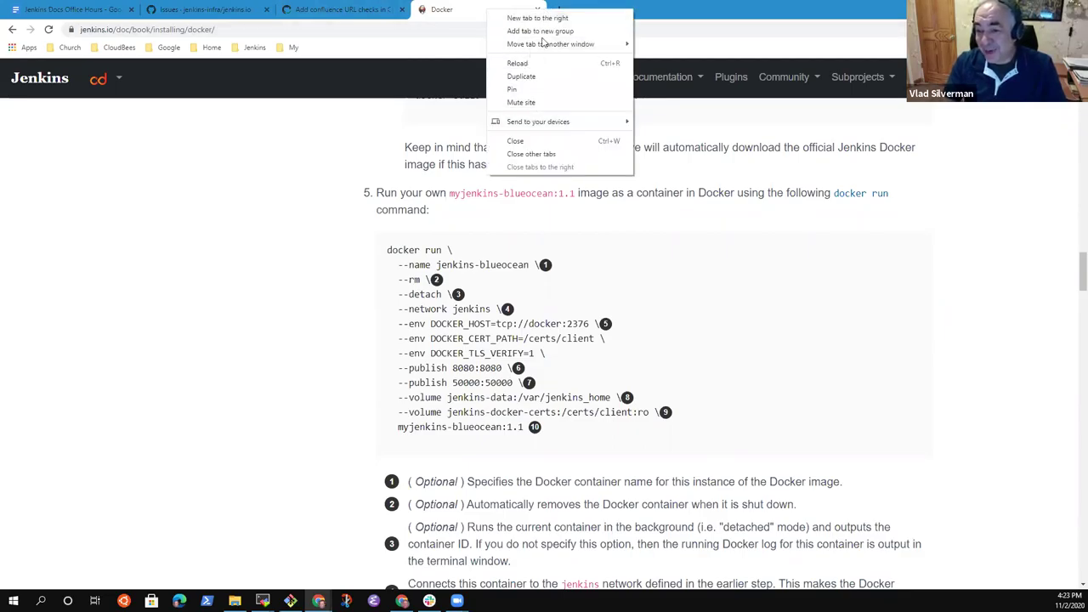
{"action": "left_click", "coordinate": [541, 76]}
{"action": "left_click", "coordinate": [644, 83]}
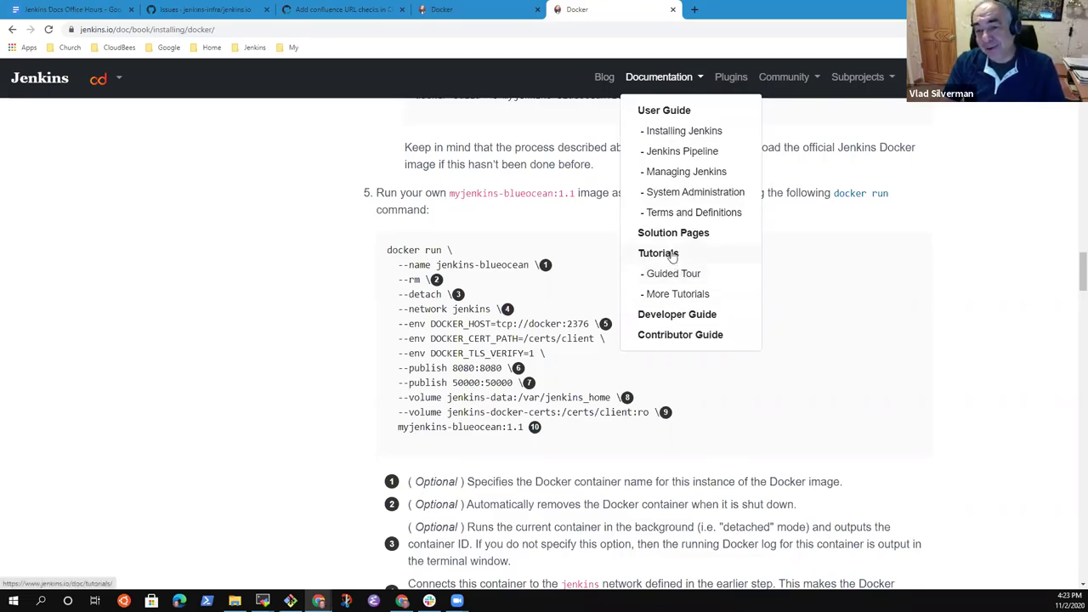
{"action": "left_click", "coordinate": [668, 131]}
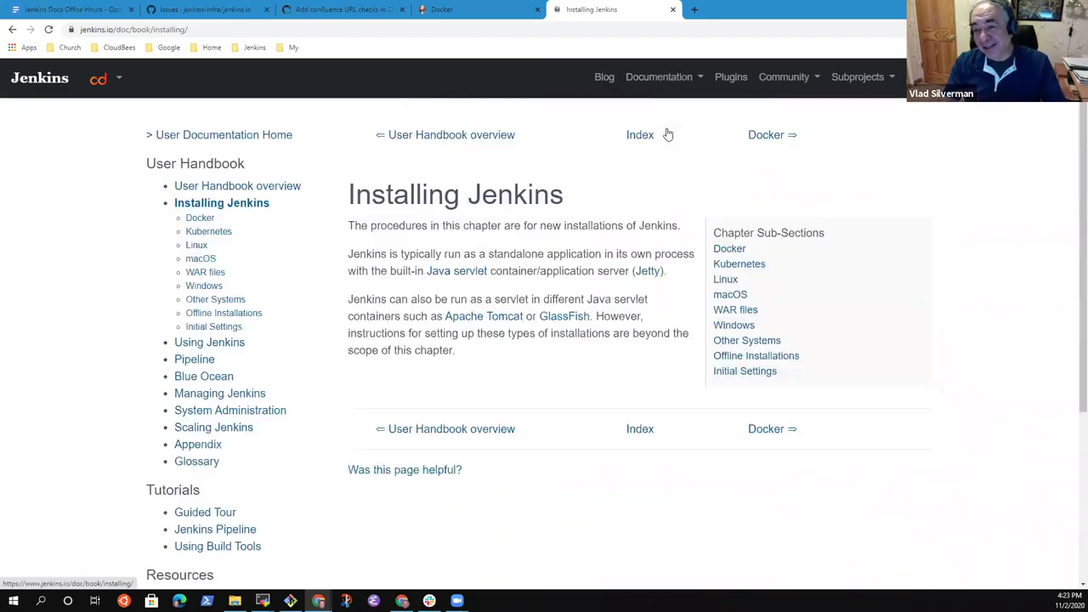
{"action": "left_click", "coordinate": [204, 220]}
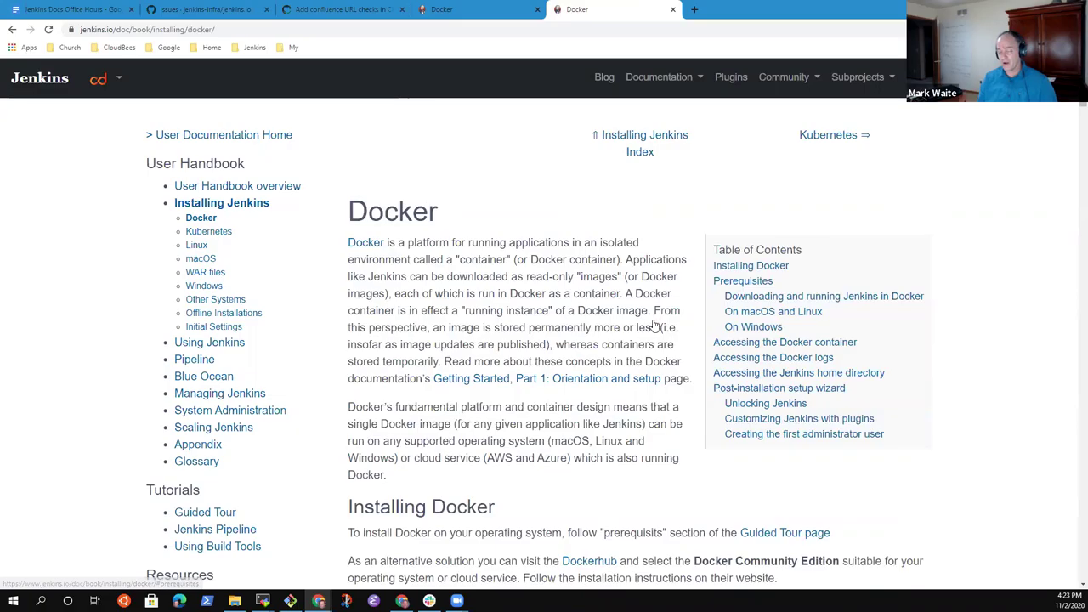
- Examine the Docker page's macOS, Linux and Windows instructions, from the docker:dind step to the final docker run command
{"action": "scroll", "coordinate": [651, 324], "scroll_direction": "down", "scroll_amount": 8}
{"action": "scroll", "coordinate": [561, 342], "scroll_direction": "down", "scroll_amount": 10}
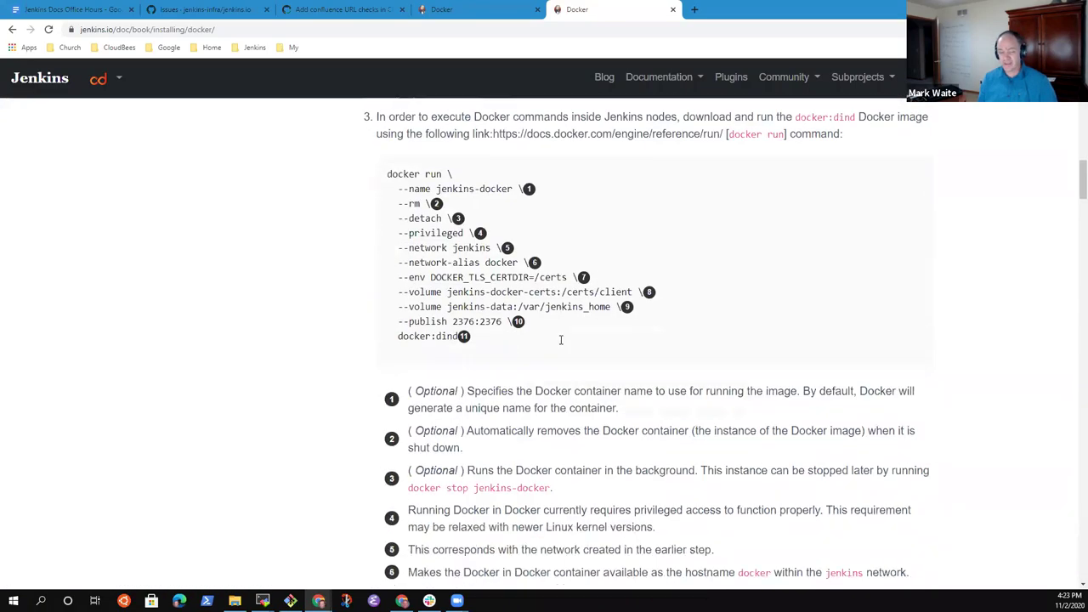
{"action": "scroll", "coordinate": [571, 341], "scroll_direction": "down", "scroll_amount": 6}
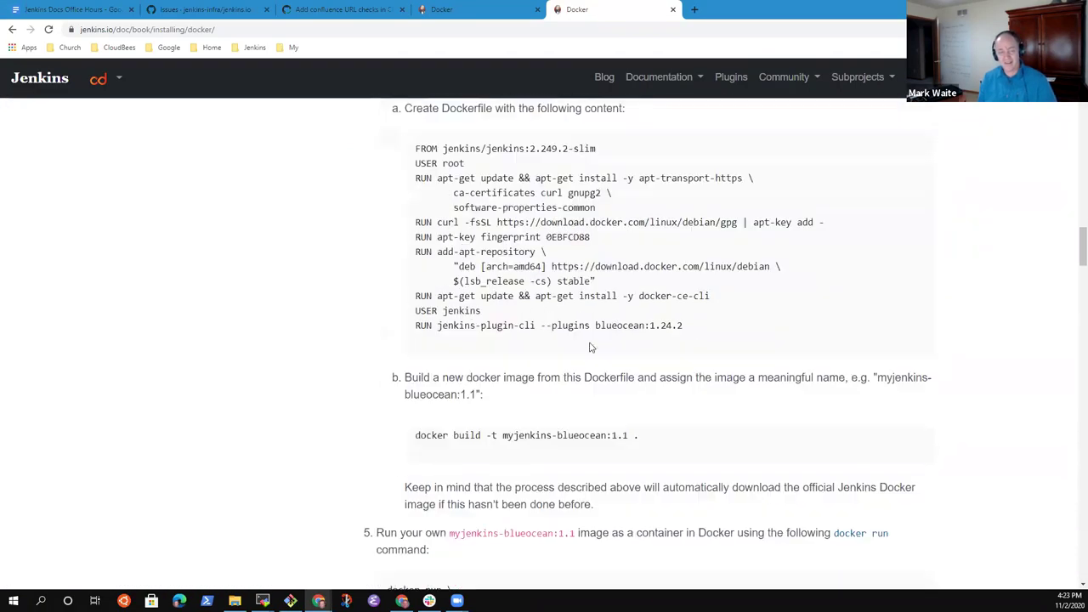
{"action": "scroll", "coordinate": [595, 374], "scroll_direction": "up", "scroll_amount": 1}
{"action": "scroll", "coordinate": [599, 380], "scroll_direction": "down", "scroll_amount": 10}
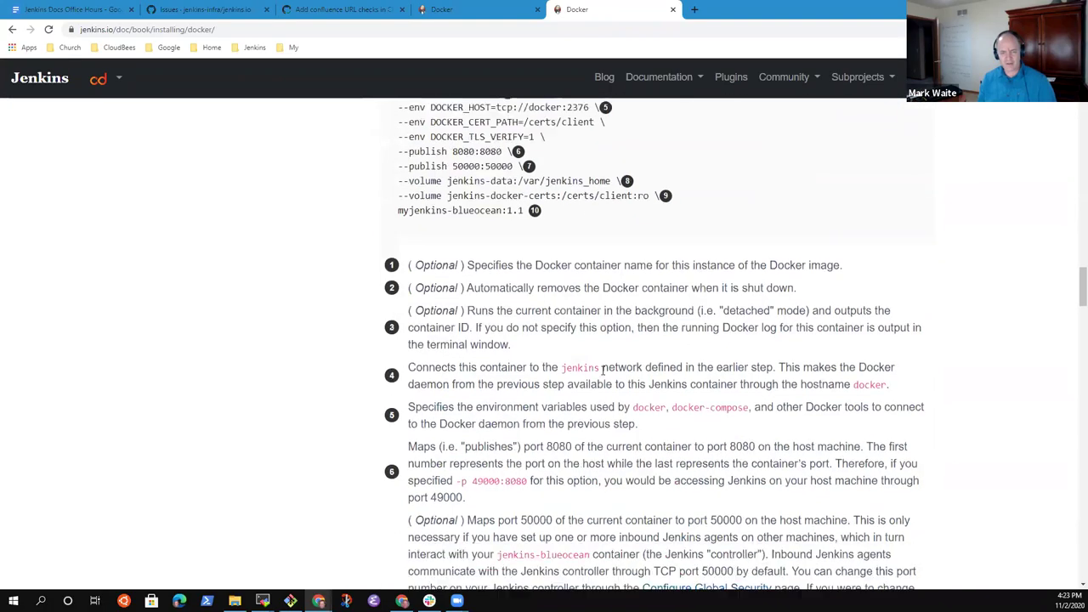
{"action": "scroll", "coordinate": [604, 373], "scroll_direction": "down", "scroll_amount": 8}
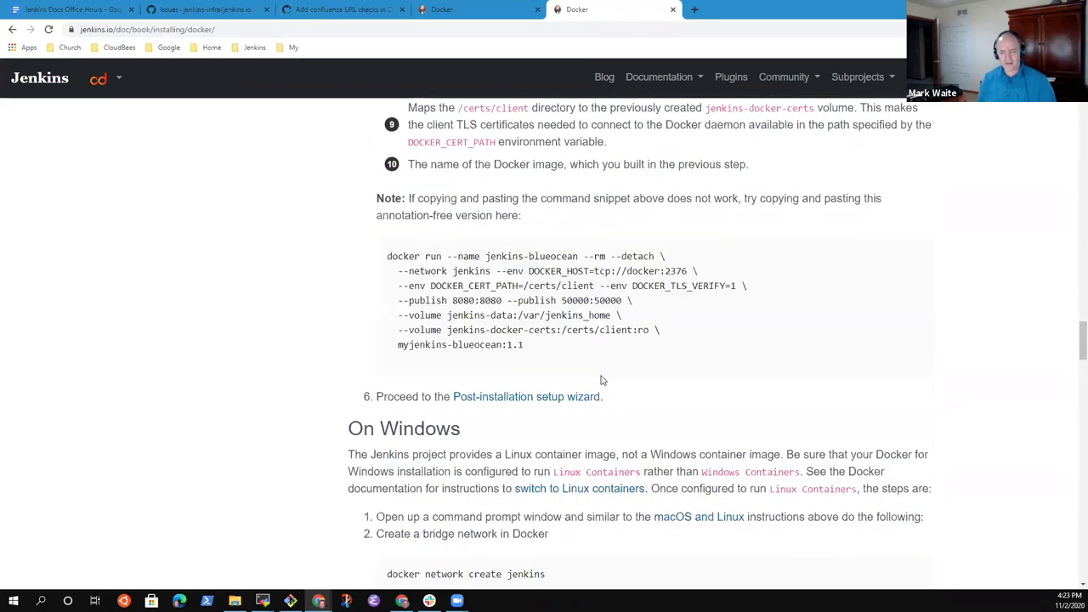
{"action": "scroll", "coordinate": [617, 377], "scroll_direction": "down", "scroll_amount": 3}
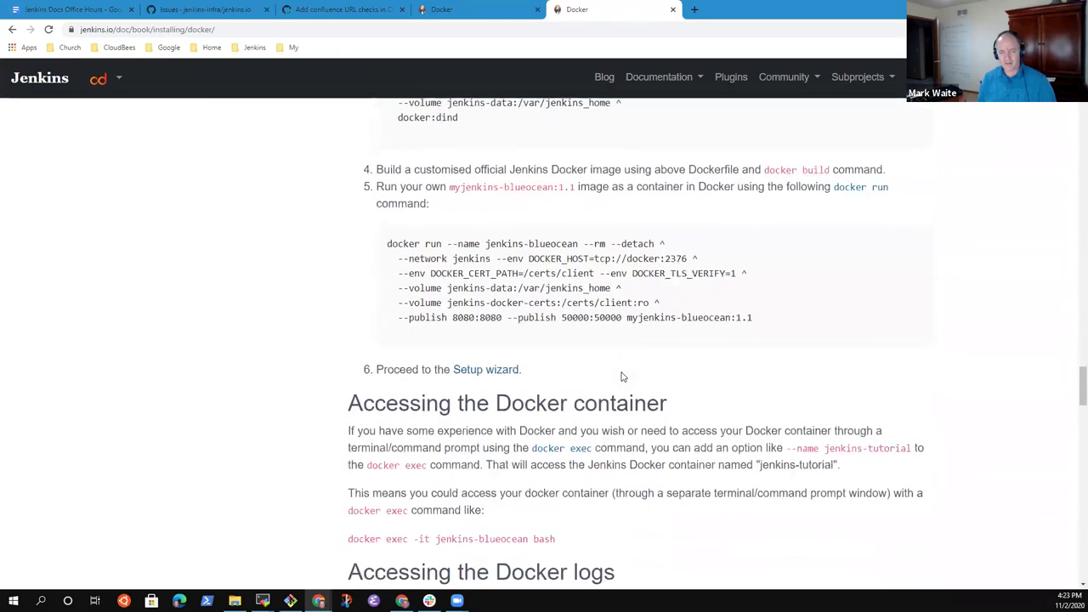
- In the duplicate tab, open the Tutorials overview and its "Build a Node.js and React app with npm" tutorial
{"action": "left_click", "coordinate": [494, 11]}
{"action": "left_click", "coordinate": [617, 9]}
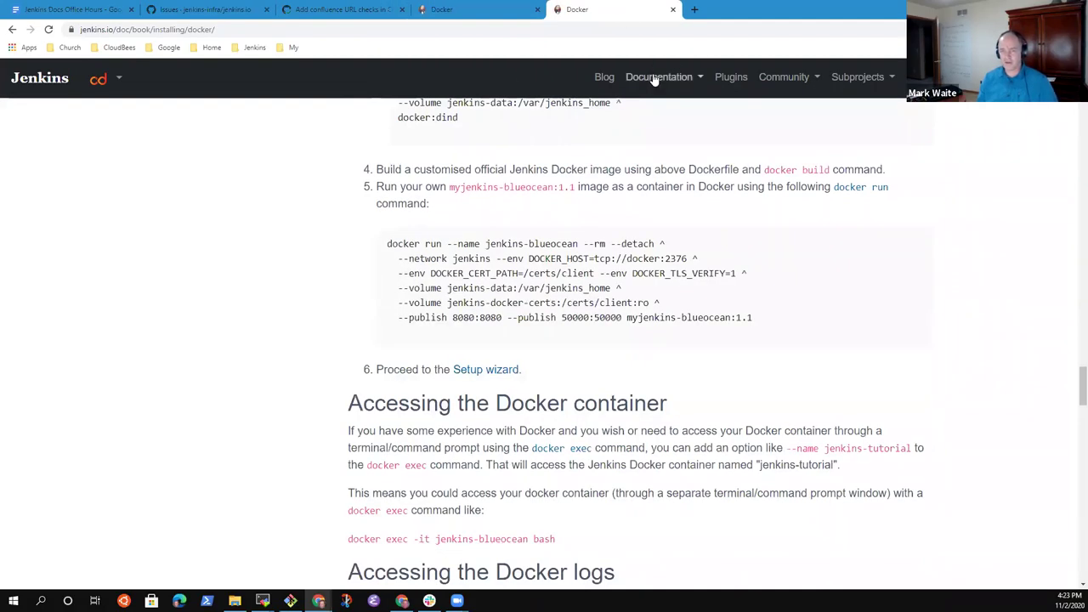
{"action": "mouse_move", "coordinate": [651, 78]}
{"action": "left_click", "coordinate": [684, 294]}
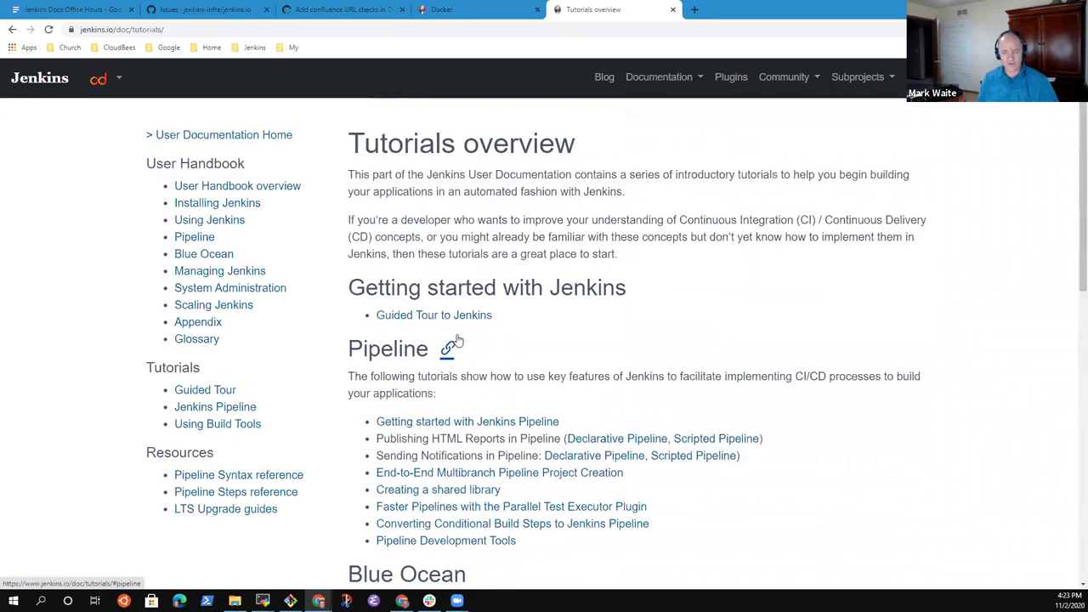
{"action": "scroll", "coordinate": [477, 360], "scroll_direction": "up", "scroll_amount": 3}
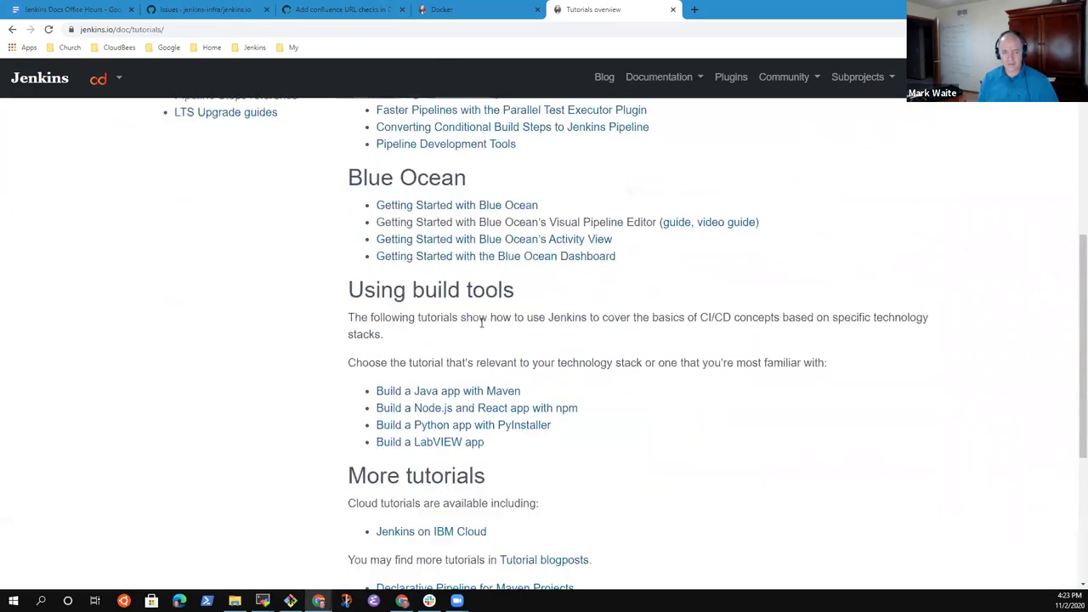
{"action": "left_click", "coordinate": [459, 410]}
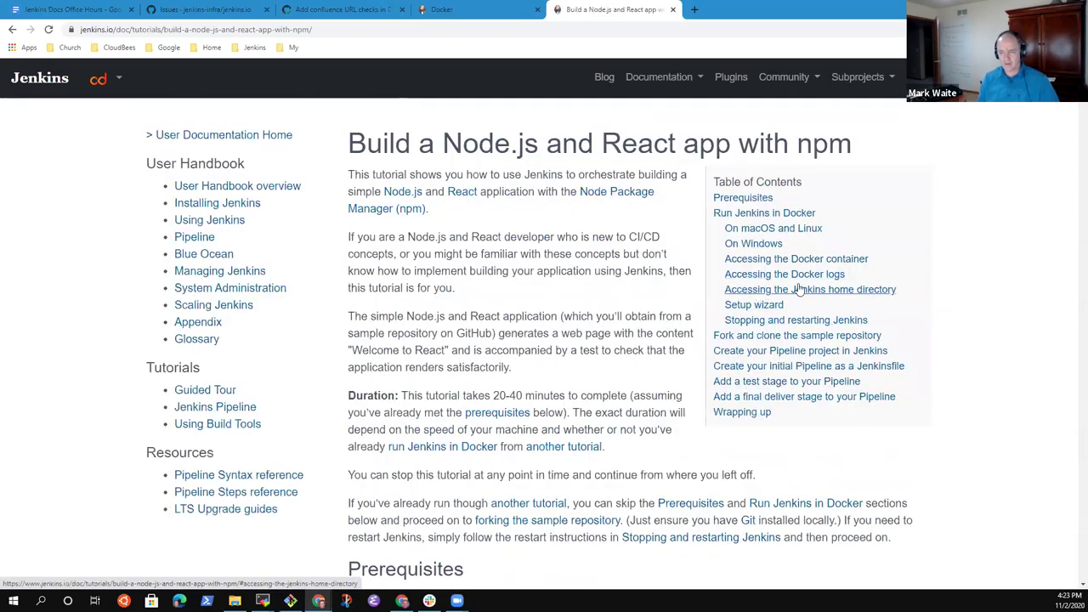
- Find the annotation-free jenkins-blueocean docker run command for macOS and Linux and highlight its --volume "$HOME":/home line
{"action": "left_click", "coordinate": [750, 335]}
{"action": "scroll", "coordinate": [620, 346], "scroll_direction": "up", "scroll_amount": 8}
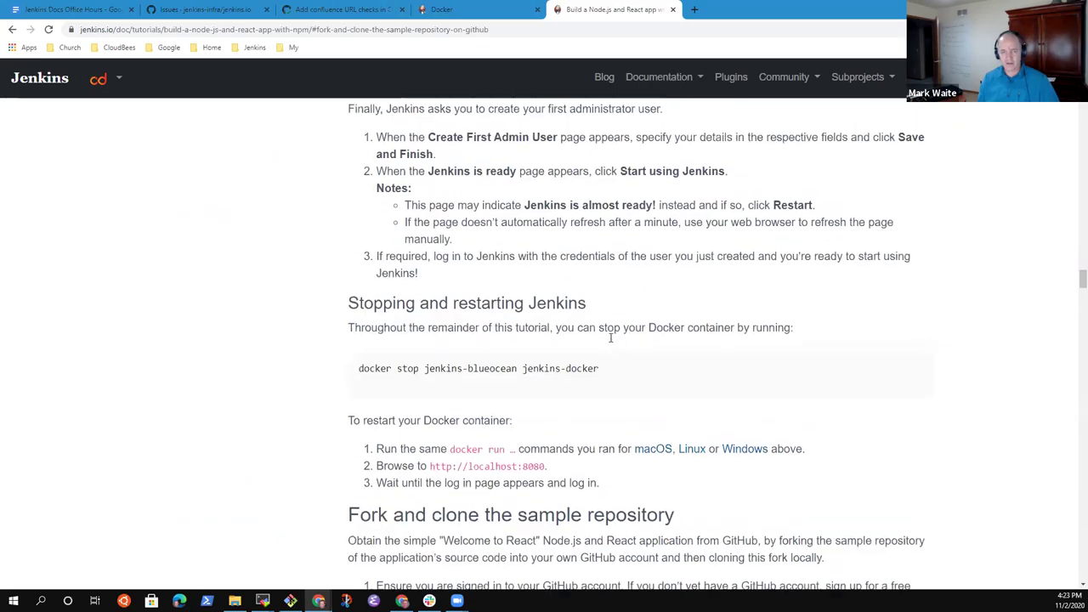
{"action": "scroll", "coordinate": [620, 346], "scroll_direction": "up", "scroll_amount": 15}
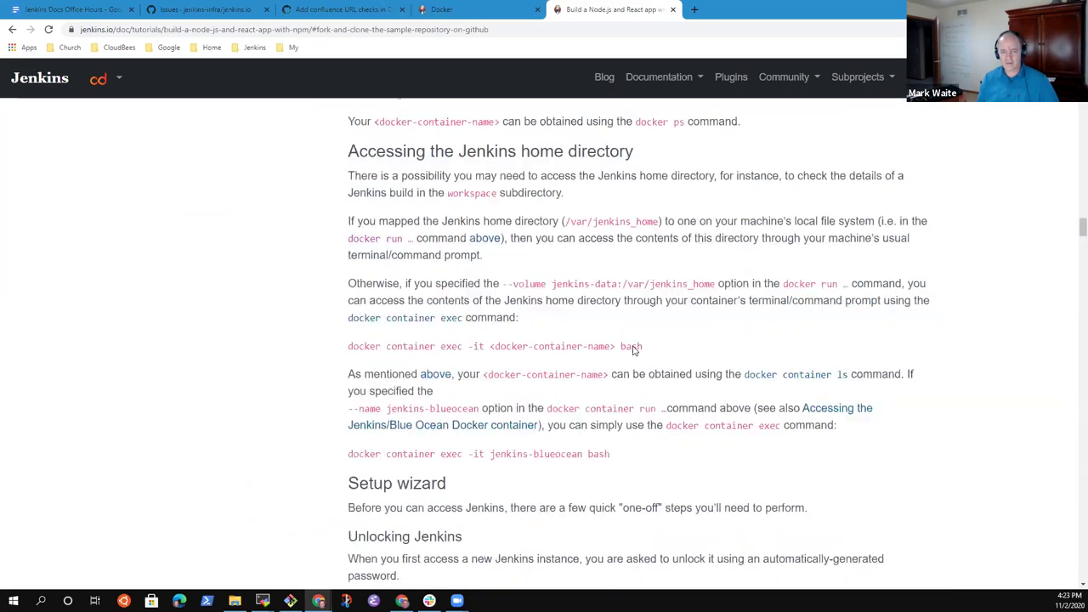
{"action": "scroll", "coordinate": [633, 350], "scroll_direction": "up", "scroll_amount": 15}
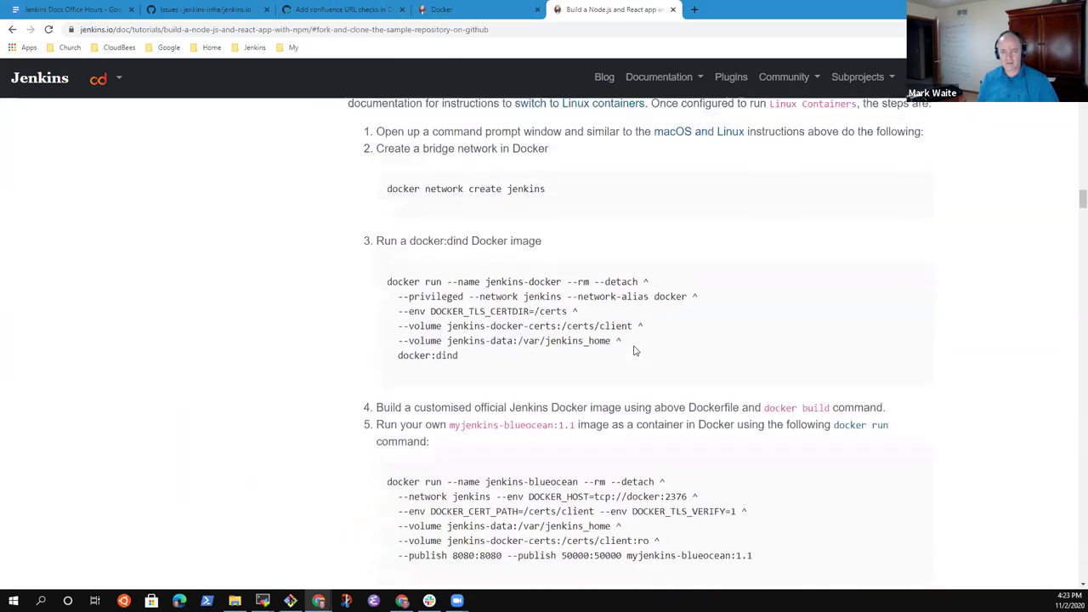
{"action": "scroll", "coordinate": [636, 350], "scroll_direction": "down", "scroll_amount": 3}
{"action": "scroll", "coordinate": [639, 349], "scroll_direction": "up", "scroll_amount": 10}
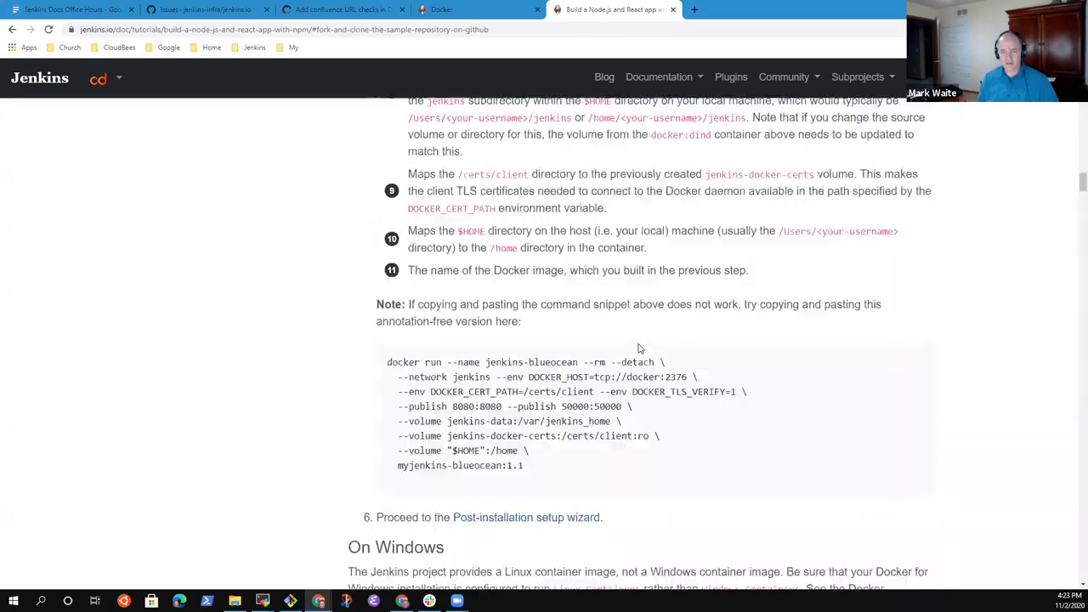
{"action": "scroll", "coordinate": [639, 348], "scroll_direction": "up", "scroll_amount": 2}
{"action": "scroll", "coordinate": [510, 342], "scroll_direction": "down", "scroll_amount": 3}
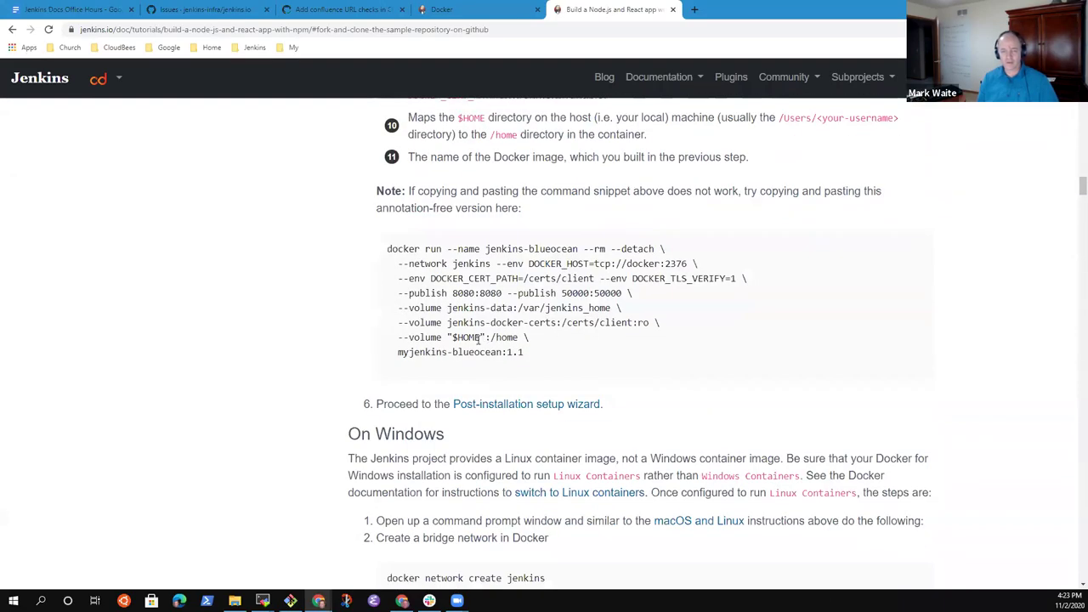
{"action": "left_click_drag", "start_coordinate": [398, 337], "coordinate": [570, 340]}
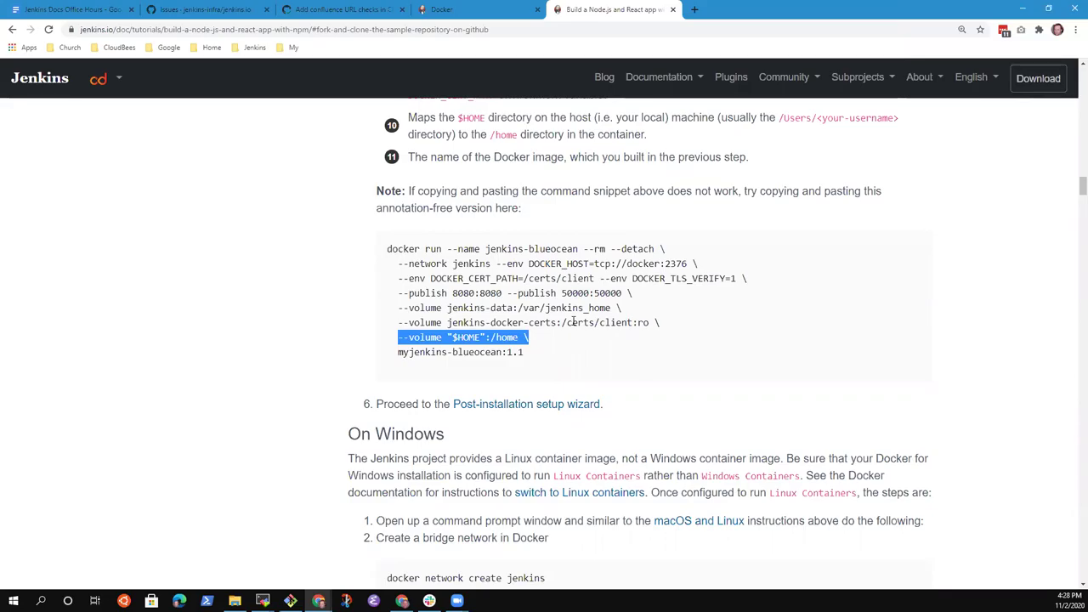
- Return to the Installing Jenkins Docker page and examine step 4's Dockerfile and docker build command
{"action": "left_click", "coordinate": [451, 9]}
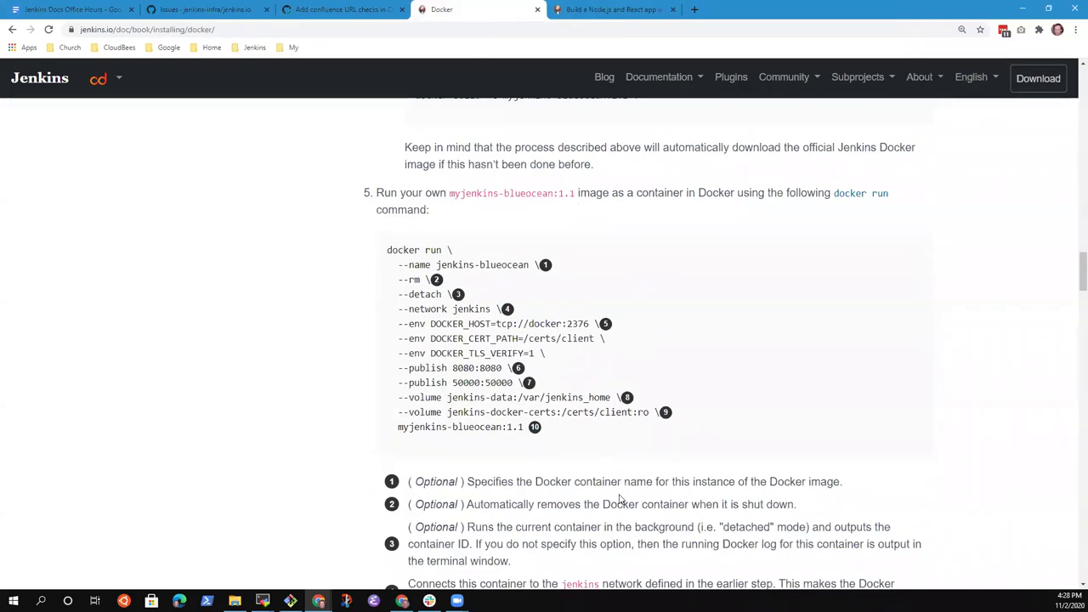
{"action": "scroll", "coordinate": [629, 467], "scroll_direction": "up", "scroll_amount": 5}
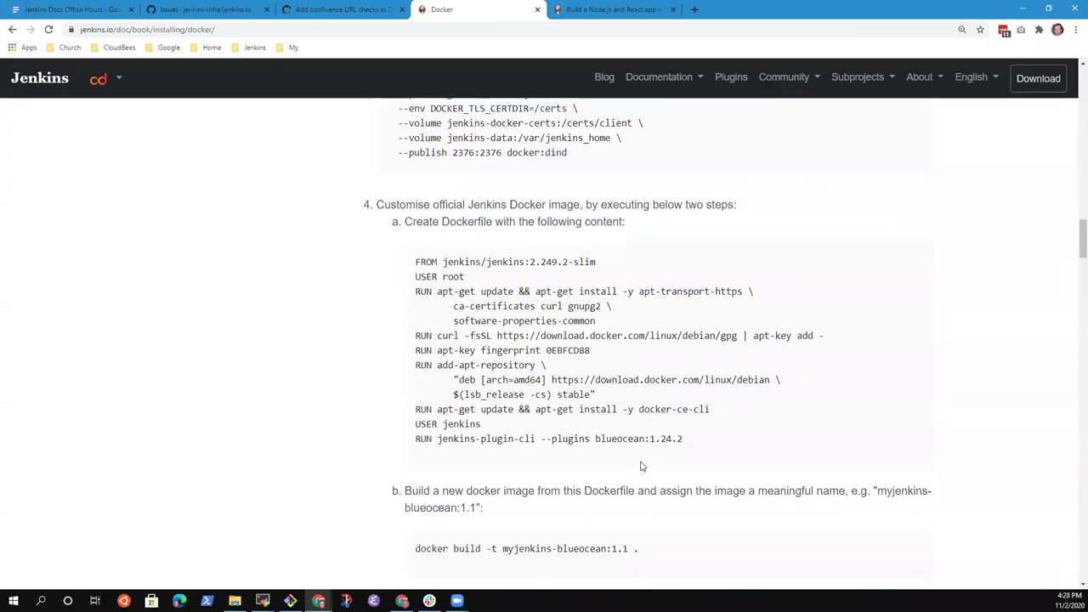
{"action": "scroll", "coordinate": [651, 480], "scroll_direction": "down", "scroll_amount": 1}
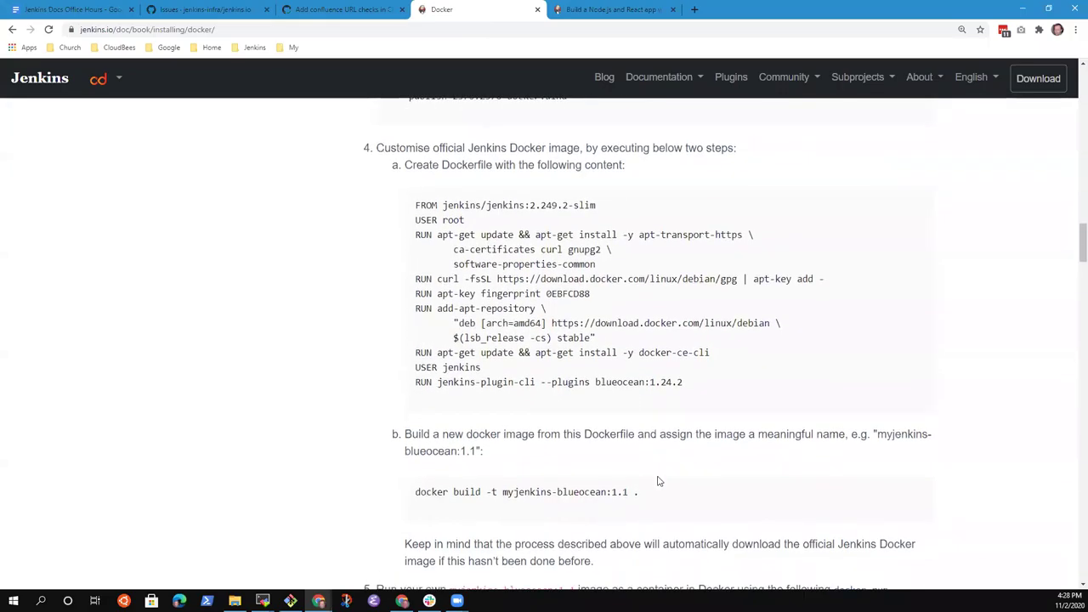
{"action": "scroll", "coordinate": [656, 480], "scroll_direction": "up", "scroll_amount": 2}
{"action": "scroll", "coordinate": [500, 473], "scroll_direction": "up", "scroll_amount": 1}
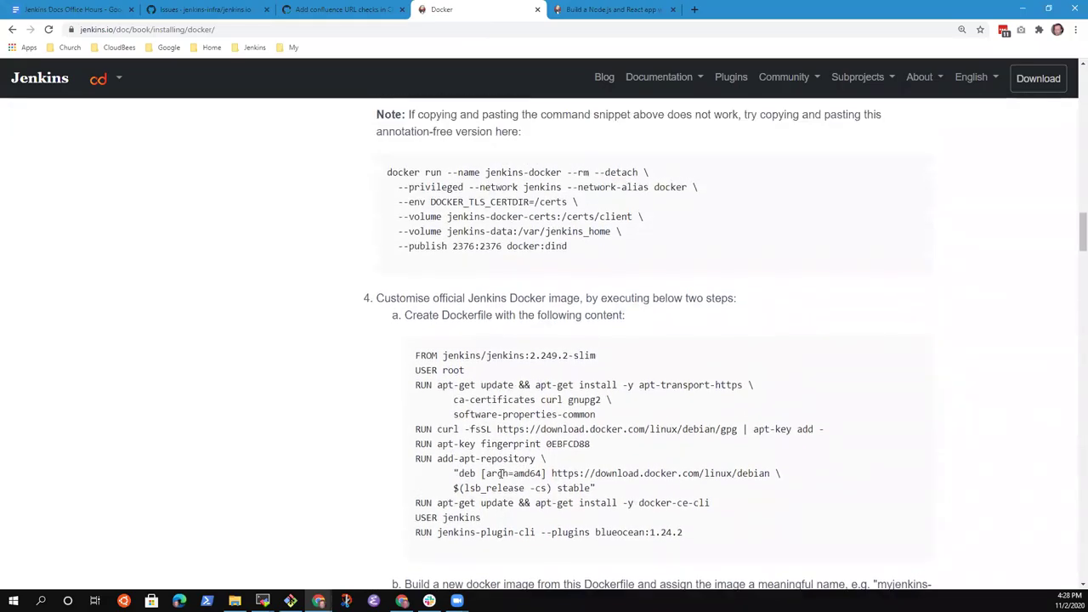
{"action": "scroll", "coordinate": [510, 478], "scroll_direction": "down", "scroll_amount": 2}
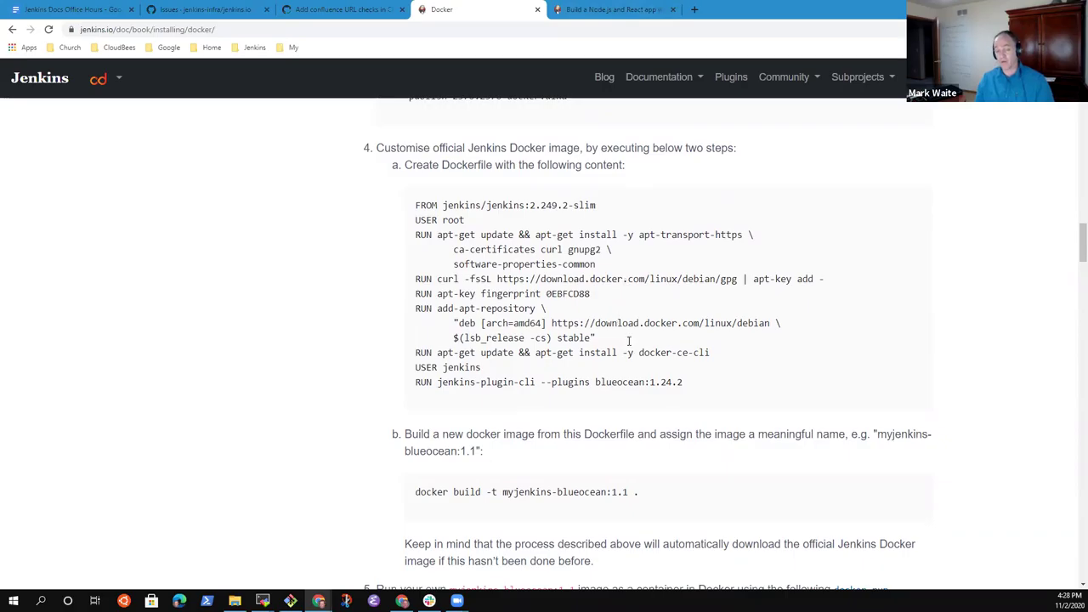
{"action": "scroll", "coordinate": [626, 348], "scroll_direction": "down", "scroll_amount": 1}
{"action": "scroll", "coordinate": [613, 134], "scroll_direction": "up", "scroll_amount": 2}
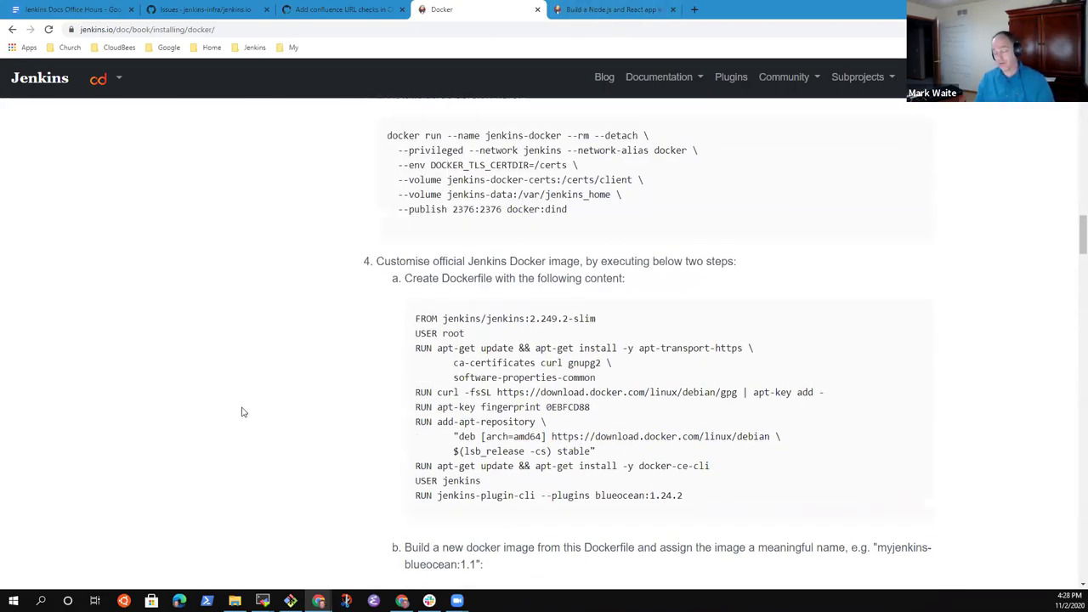
- Go back to the npm tutorial and highlight the --volume "$HOME":/home line in the docker run command again
{"action": "left_click", "coordinate": [609, 10]}
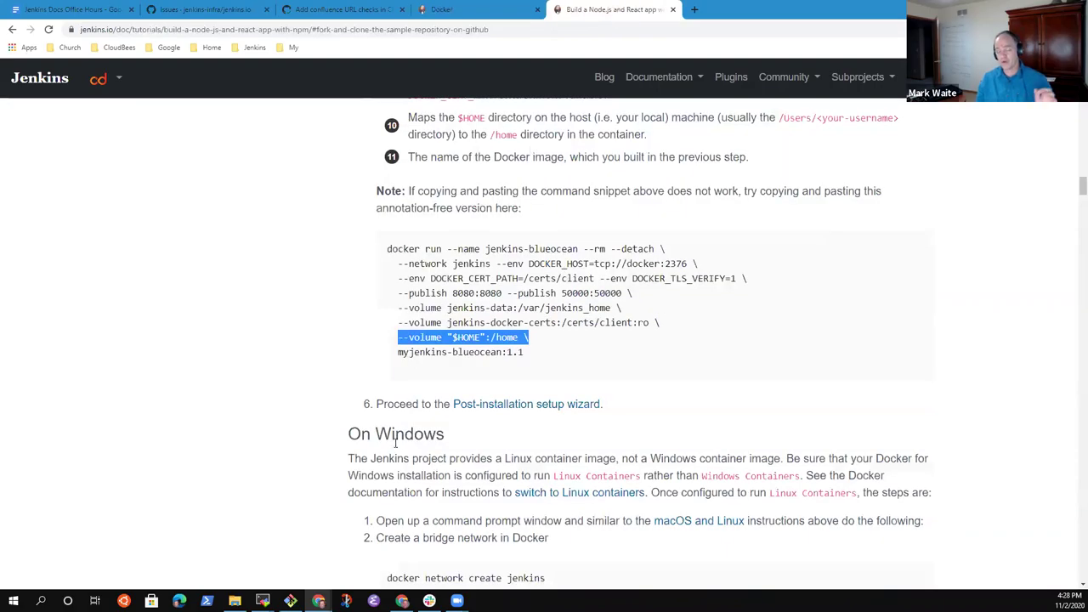
{"action": "left_click", "coordinate": [538, 377]}
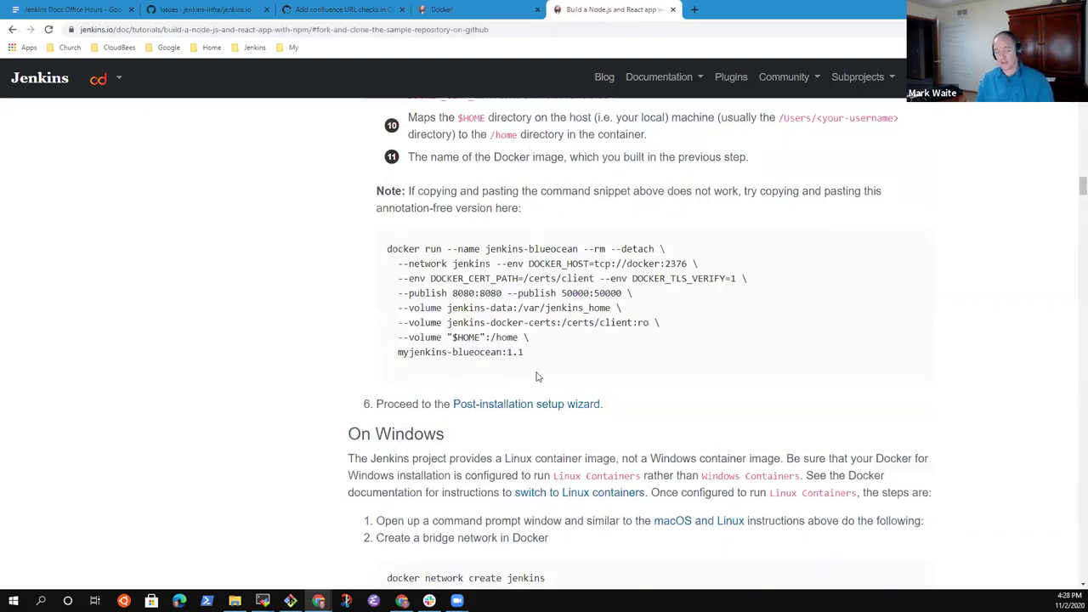
{"action": "left_click_drag", "start_coordinate": [400, 337], "coordinate": [532, 339]}
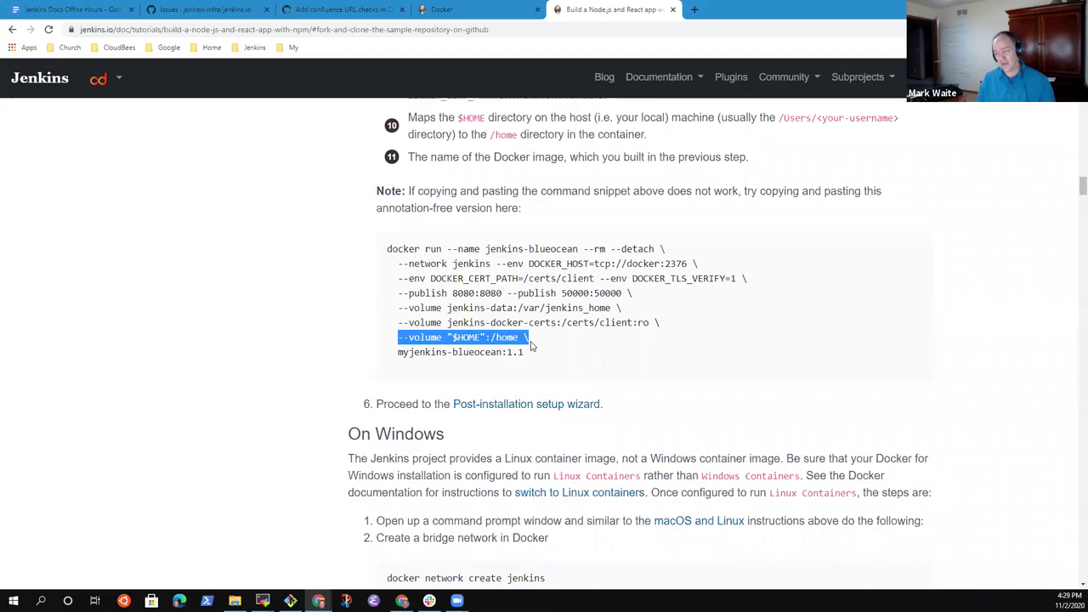
{"action": "left_click", "coordinate": [491, 348]}
{"action": "left_click_drag", "start_coordinate": [534, 340], "coordinate": [400, 341]}
{"action": "left_click", "coordinate": [533, 347]}
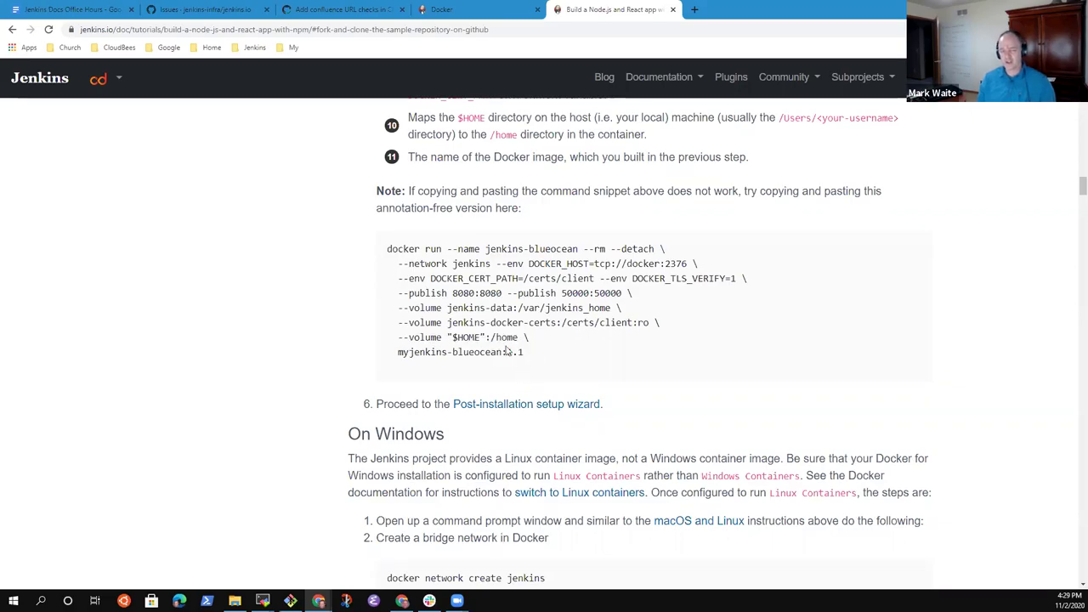
{"action": "left_click_drag", "start_coordinate": [396, 336], "coordinate": [528, 349]}
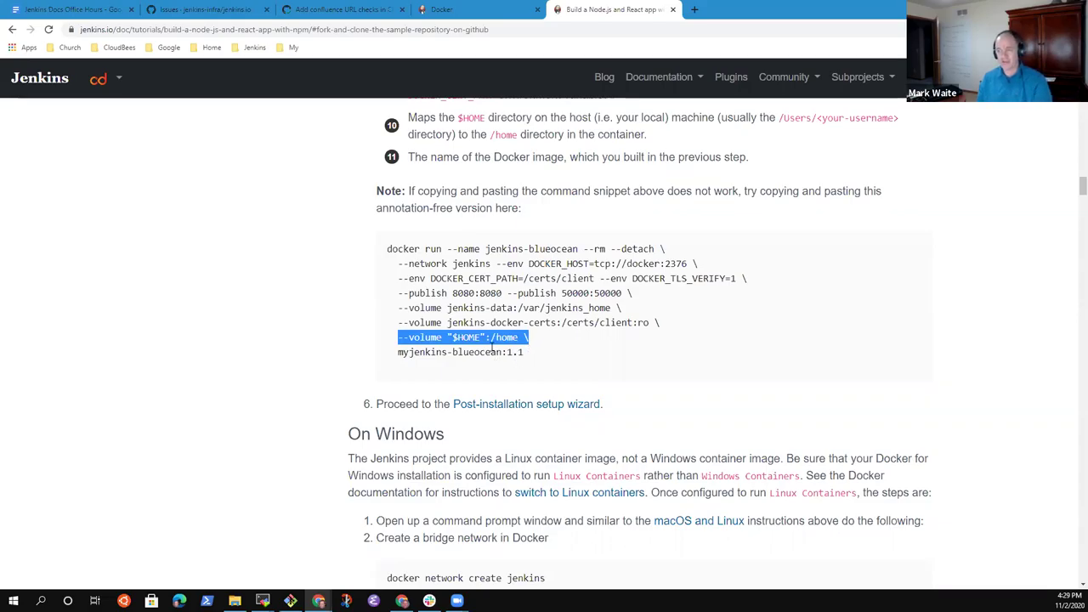
- Switch to the Installing Jenkins Docker page and review the docker:dind run command and the step 4 Dockerfile
{"action": "left_click", "coordinate": [497, 10]}
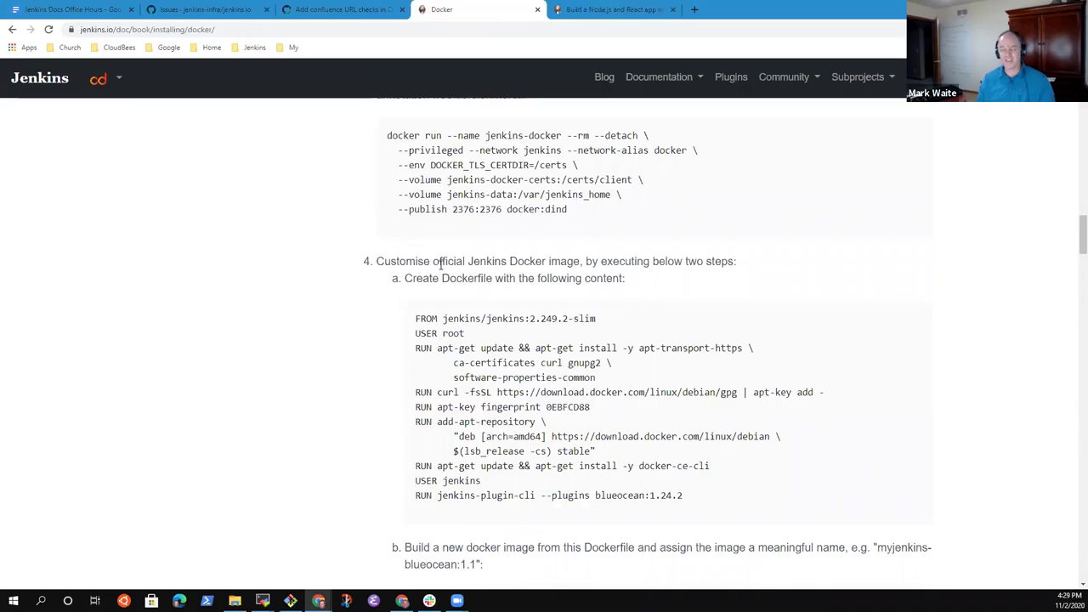
{"action": "scroll", "coordinate": [467, 234], "scroll_direction": "up", "scroll_amount": 1}
{"action": "scroll", "coordinate": [557, 311], "scroll_direction": "down", "scroll_amount": 1}
{"action": "scroll", "coordinate": [560, 311], "scroll_direction": "up", "scroll_amount": 1}
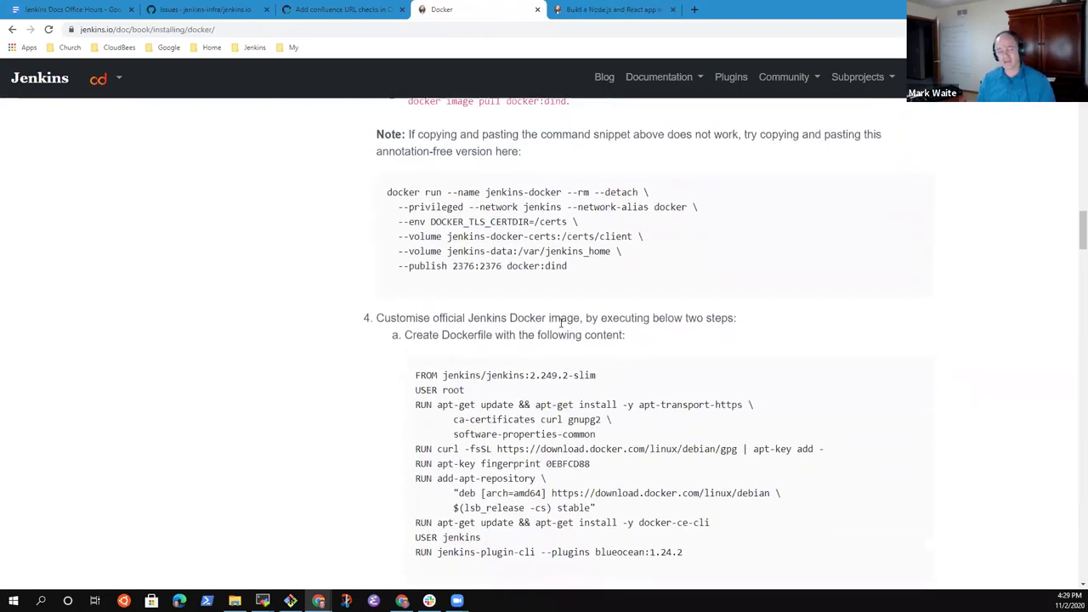
{"action": "scroll", "coordinate": [571, 350], "scroll_direction": "down", "scroll_amount": 2}
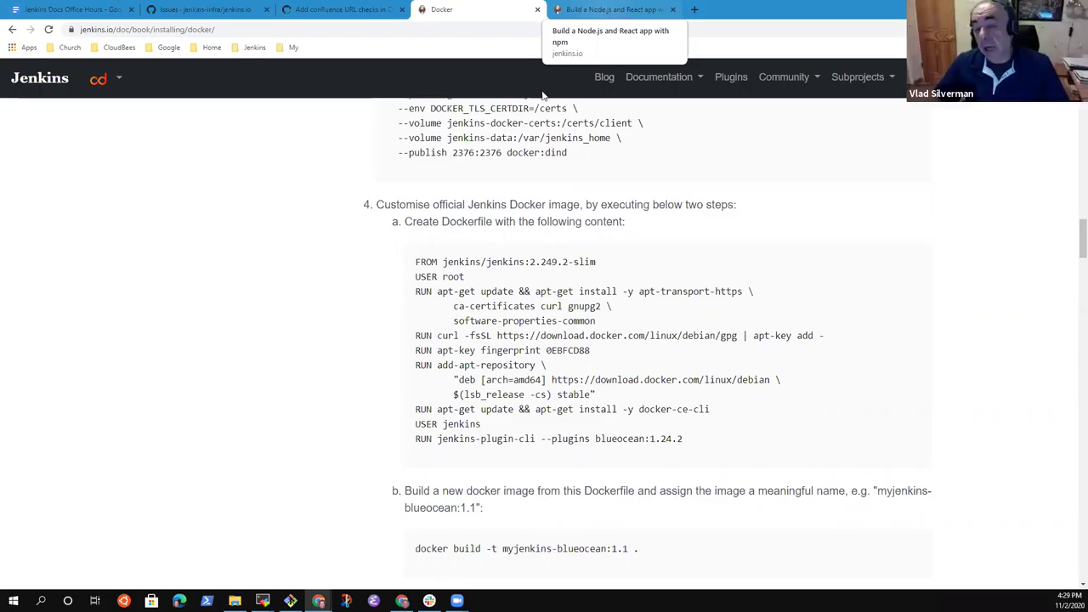
- Return to the npm tutorial page, and switch to the MobaXterm terminal at ~/git/jenkins/jenkins.io with its window maximized
{"action": "left_click", "coordinate": [603, 12]}
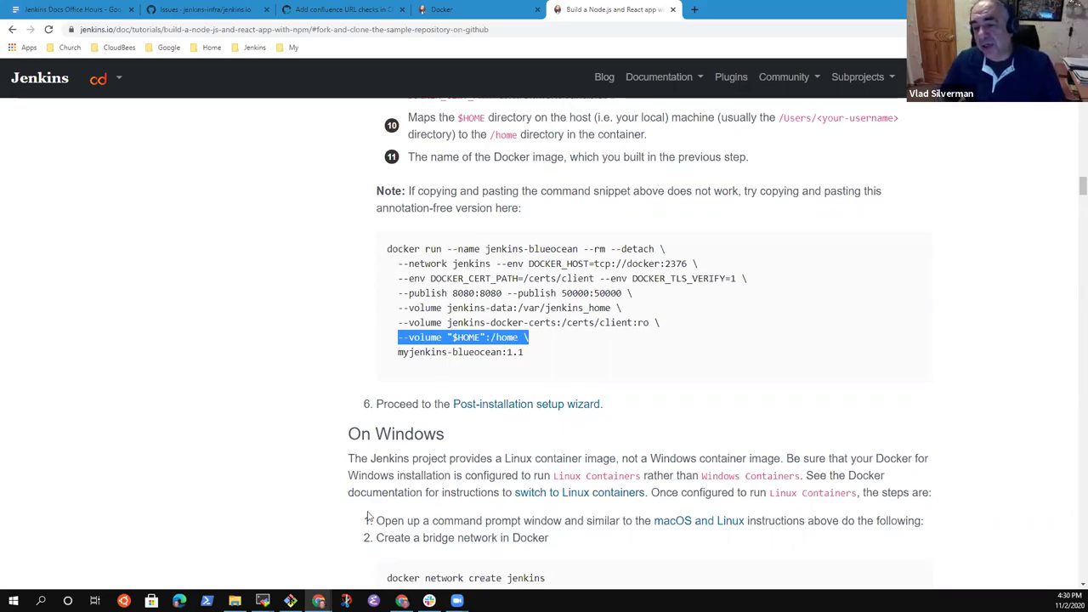
{"action": "mouse_move", "coordinate": [263, 600]}
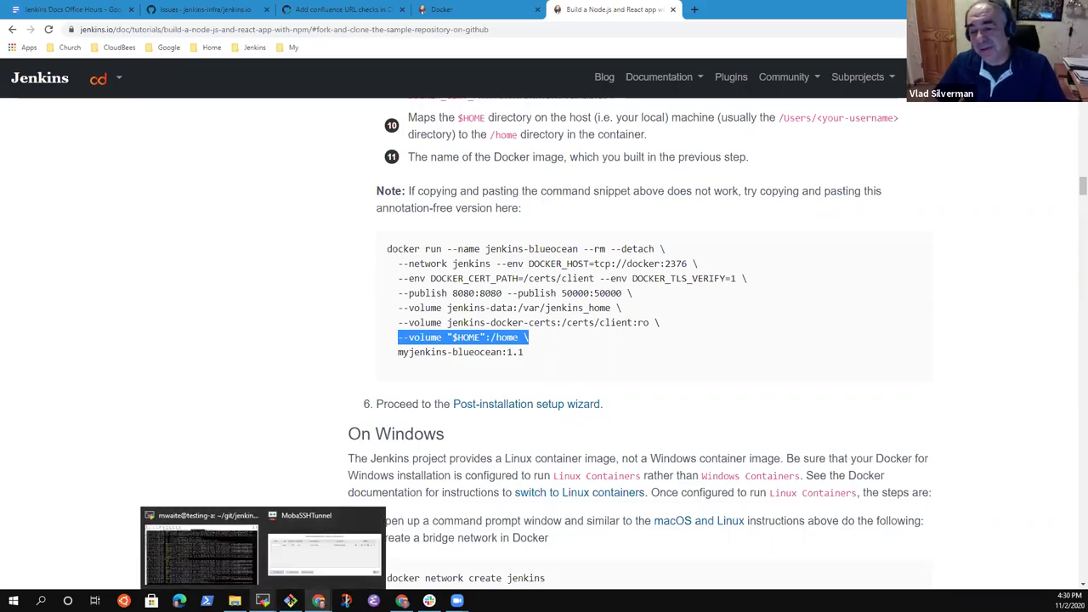
{"action": "mouse_move", "coordinate": [325, 552]}
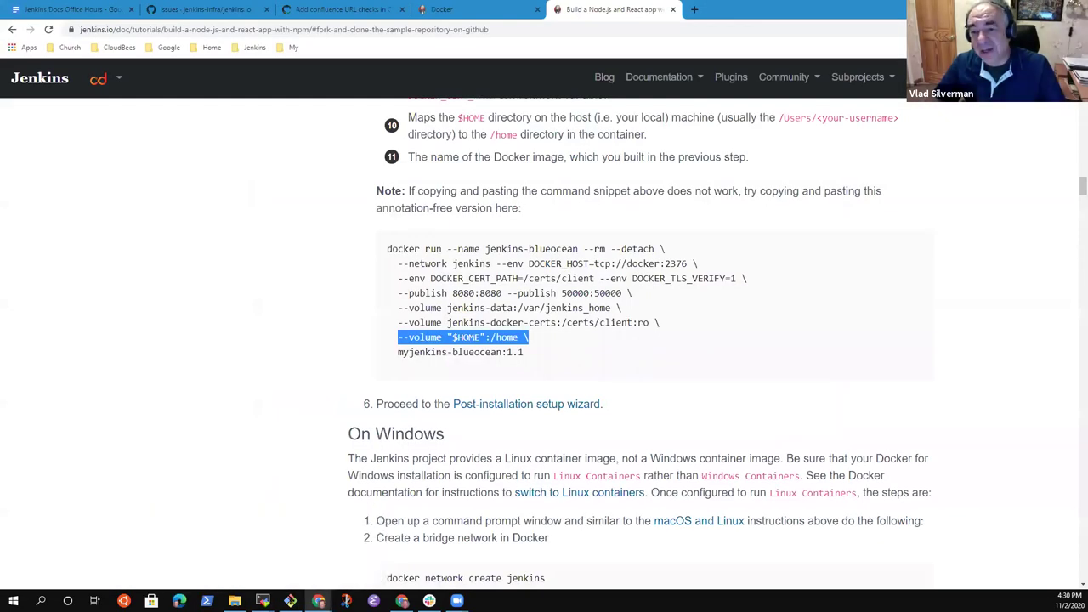
{"action": "key", "text": "alt+Tab"}
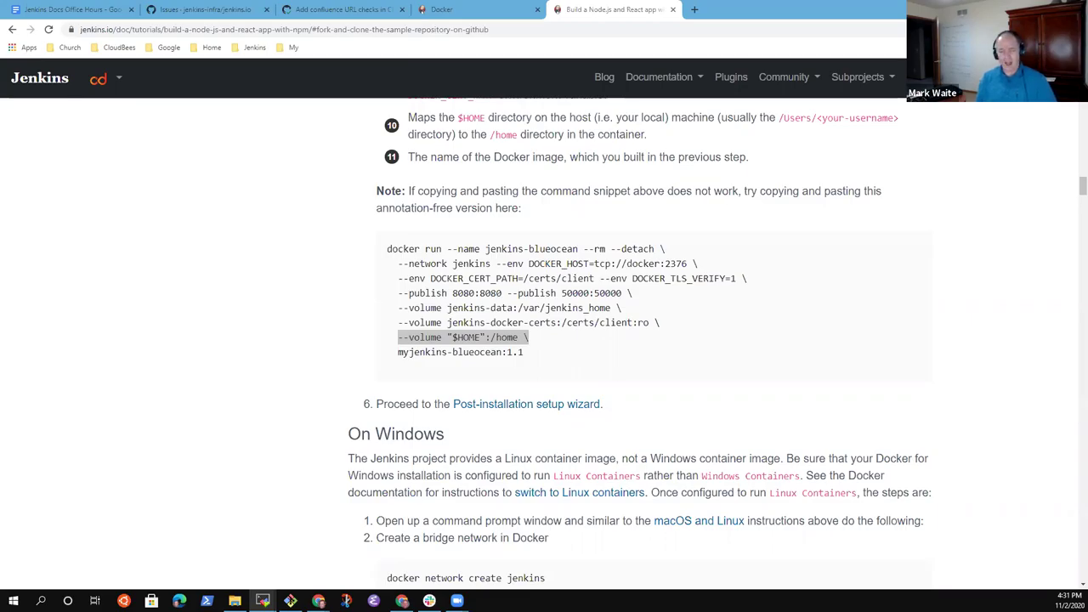
{"action": "key", "text": "alt+Tab"}
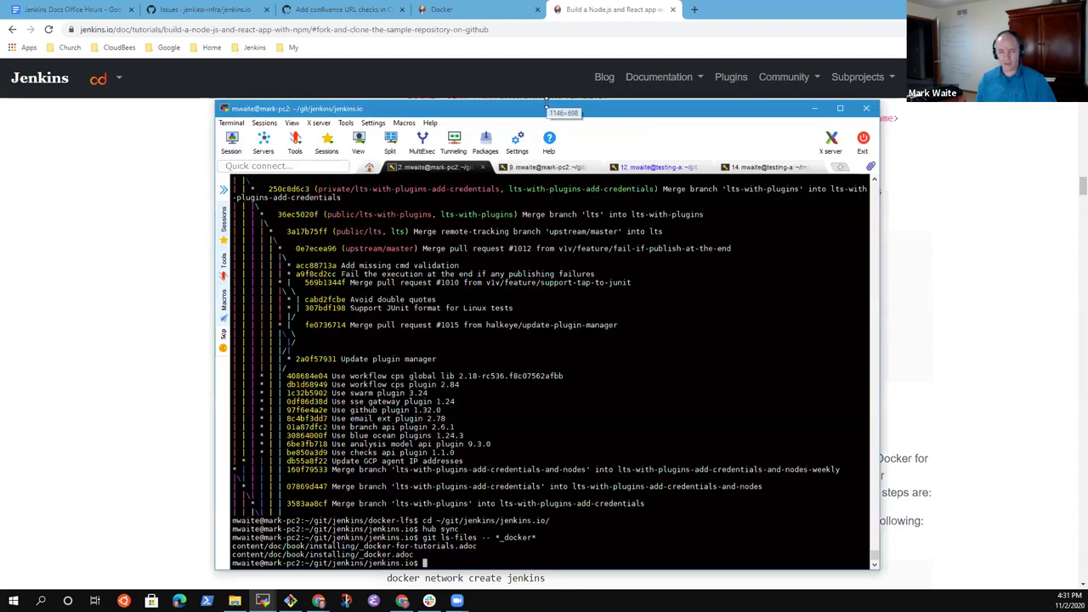
{"action": "double_click", "coordinate": [547, 109]}
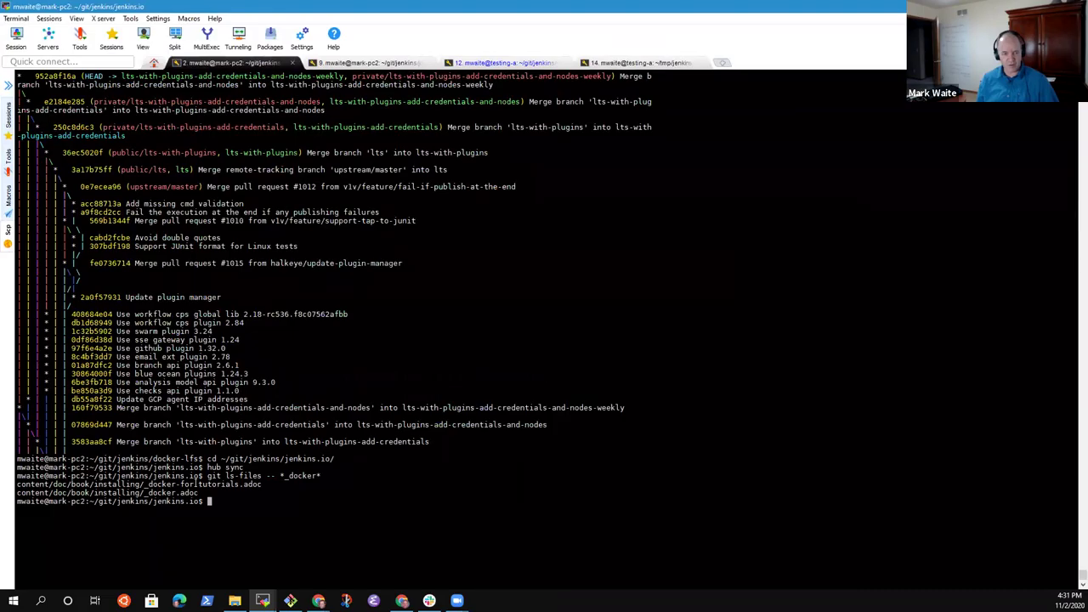
- Open content/doc/book/installing/_docker-for-tutorials.adoc and content/doc/book/installing/_docker.adoc together in emacs from the terminal
{"action": "double_click", "coordinate": [194, 483]}
{"action": "key", "text": "super+c"}
{"action": "type", "text": "emacs content/doc/book/installing/_docker-for-tutorials.adoc"}
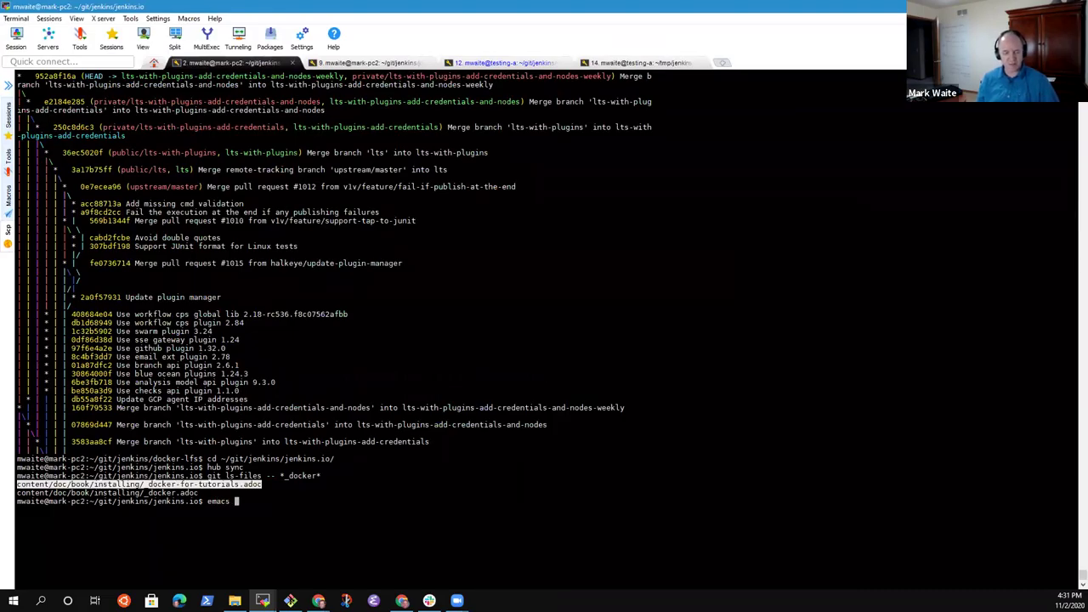
{"action": "right_click", "coordinate": [593, 513]}
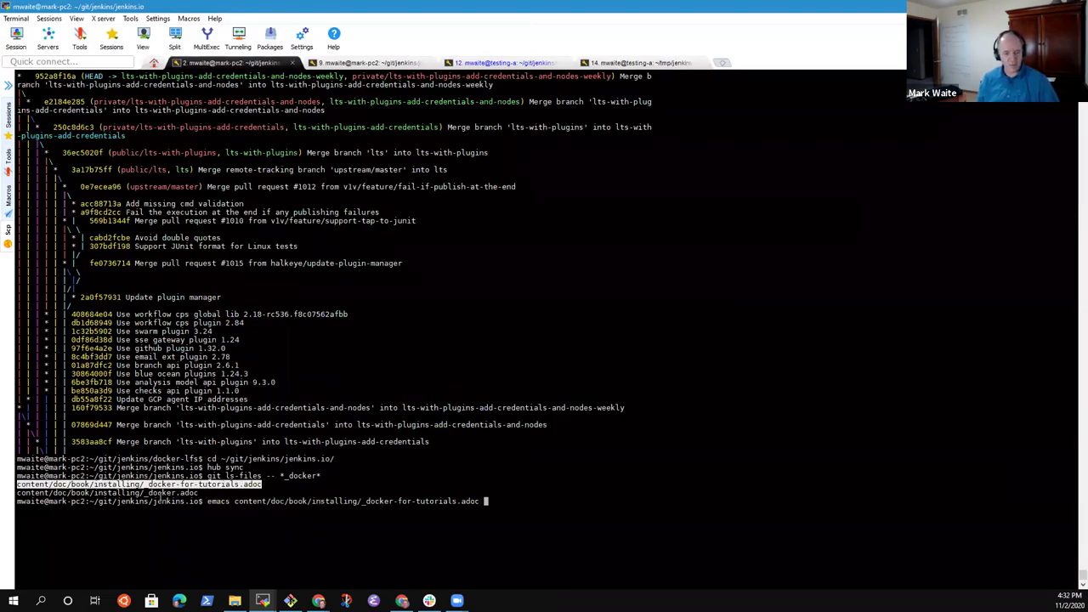
{"action": "double_click", "coordinate": [174, 492]}
{"action": "right_click", "coordinate": [586, 403]}
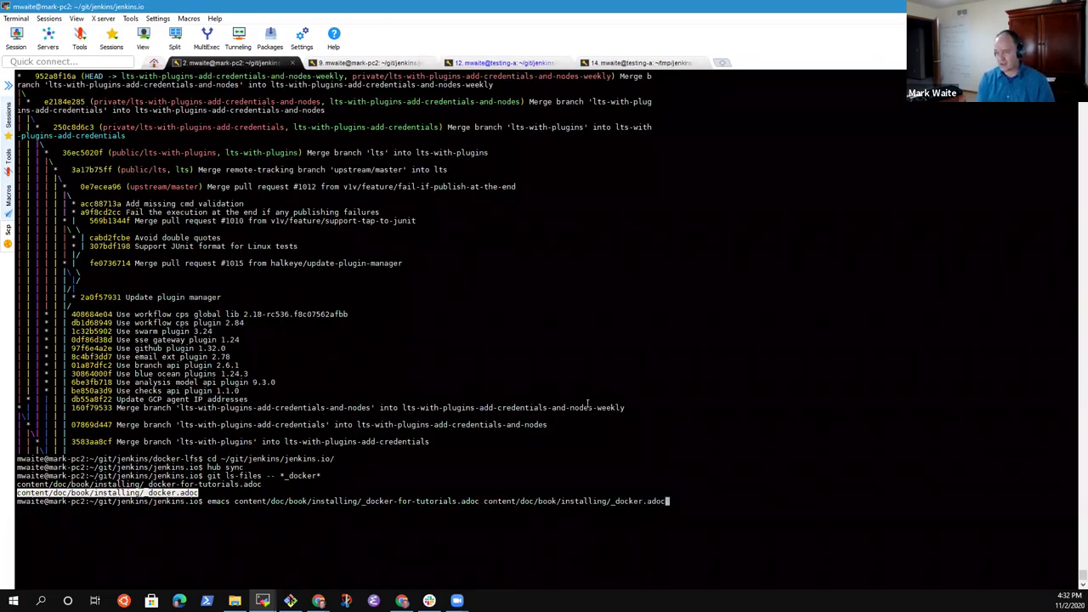
{"action": "key", "text": "Return"}
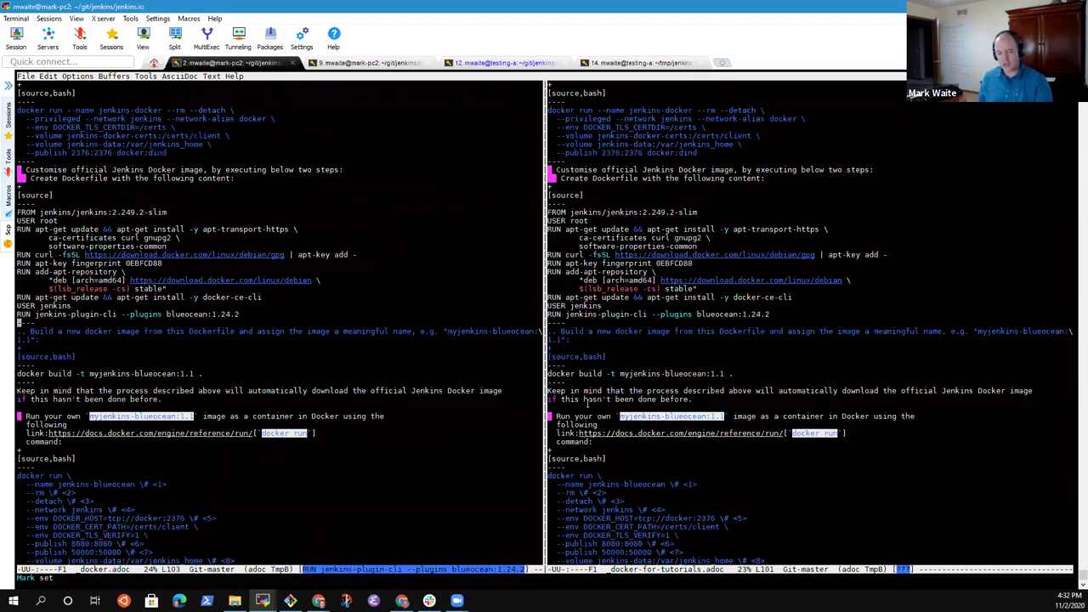
- Start an ediff-buffers comparison between _docker.adoc and _docker-for-tutorials.adoc
{"action": "key", "text": "alt+x"}
{"action": "type", "text": "ediff-"}
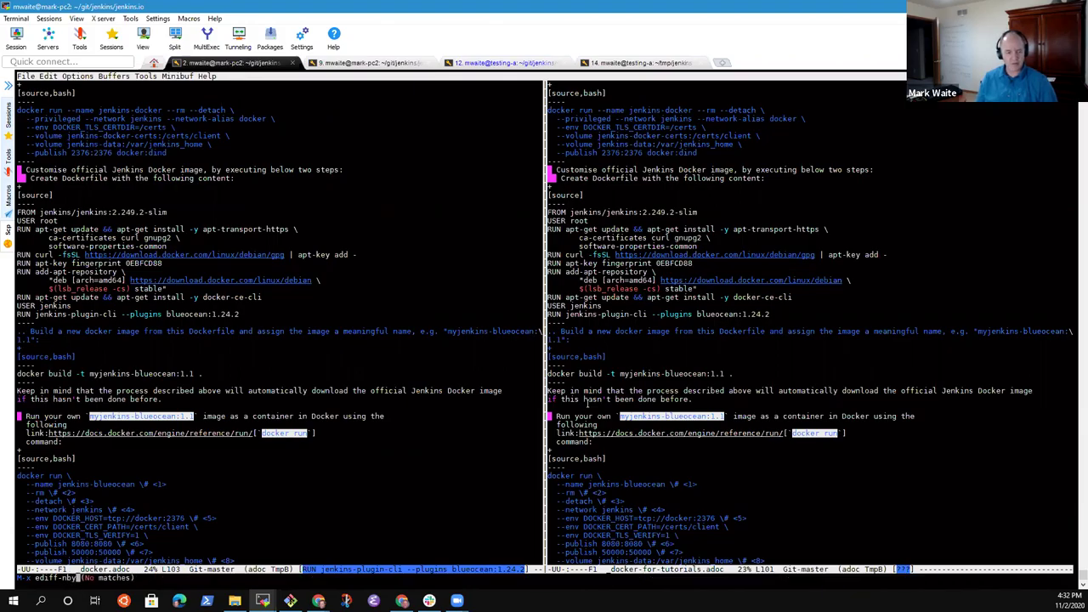
{"action": "type", "text": "buffers"}
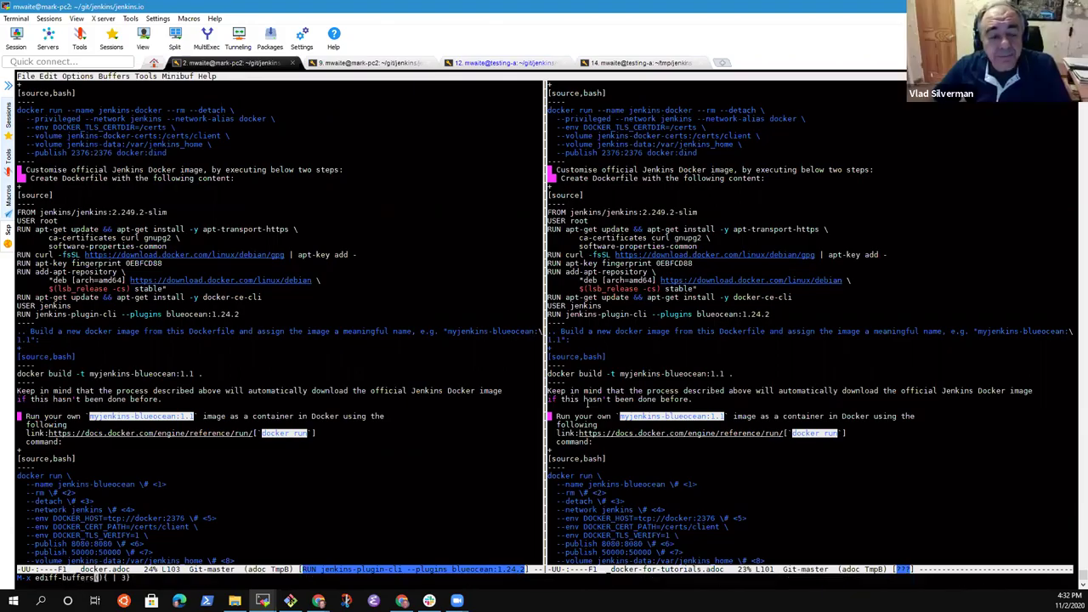
{"action": "key", "text": "Return"}
{"action": "key", "text": "Return"}
{"action": "key", "text": "Return"}
- Examine every difference between _docker.adoc and _docker-for-tutorials.adoc in order, and quit the Ediff session
{"action": "key", "text": "n"}
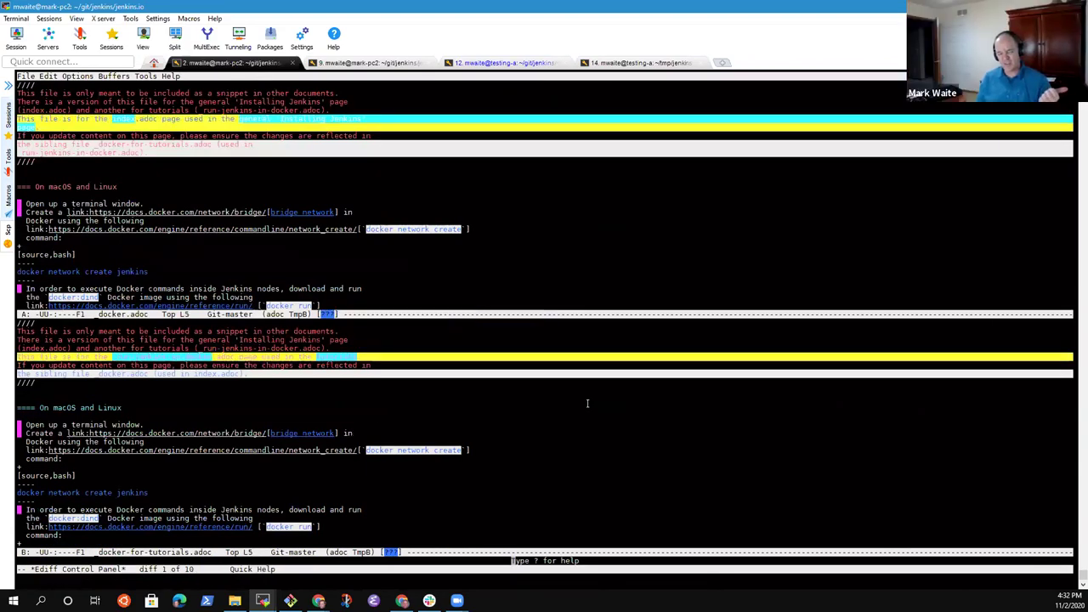
{"action": "key", "text": "n"}
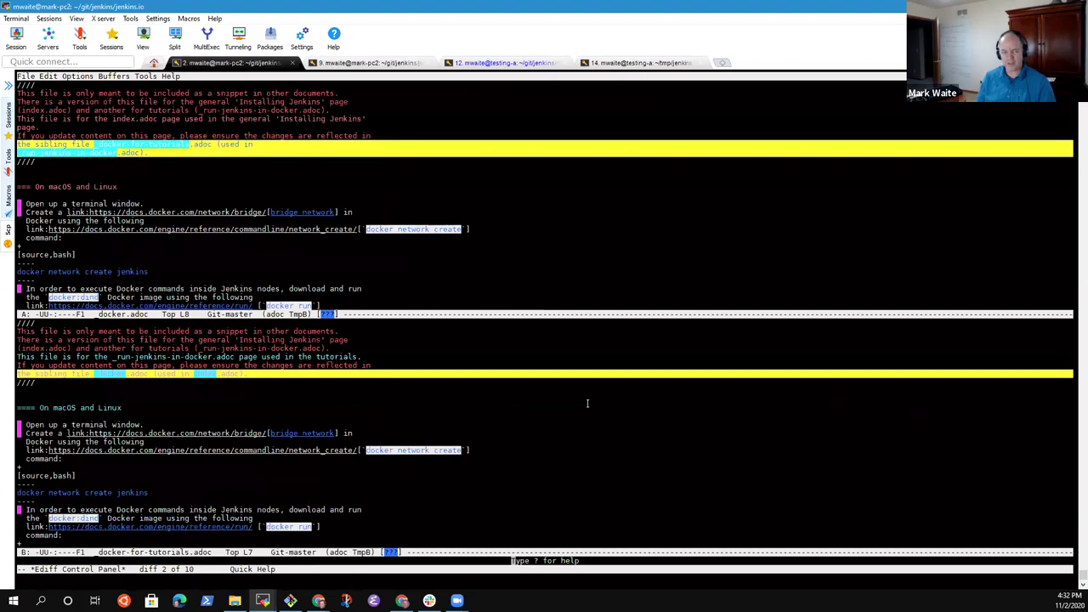
{"action": "key", "text": "n"}
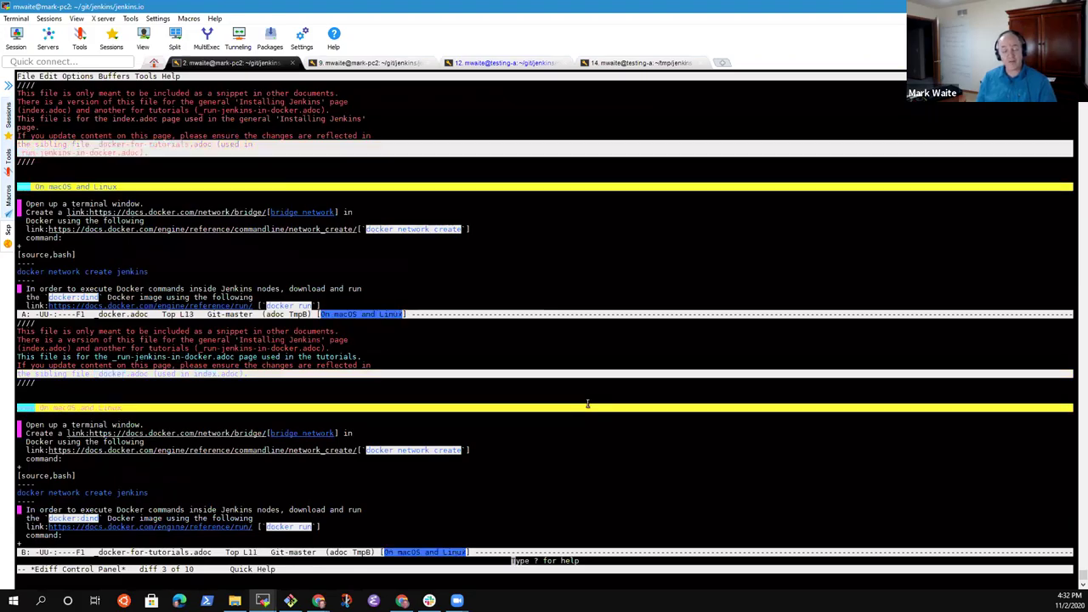
{"action": "key", "text": "n"}
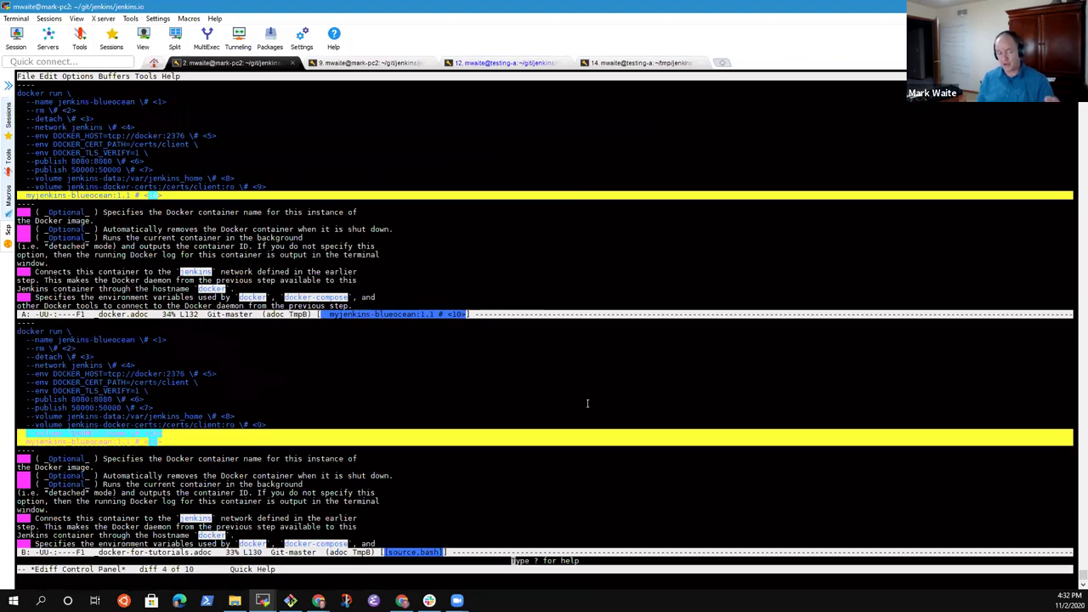
{"action": "key", "text": "n"}
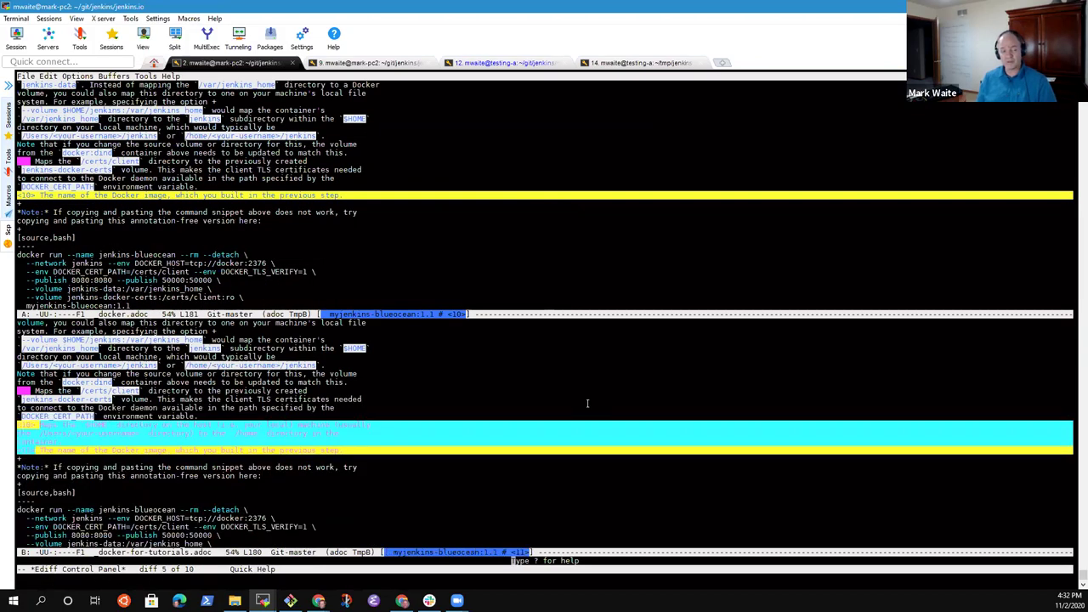
{"action": "key", "text": "n"}
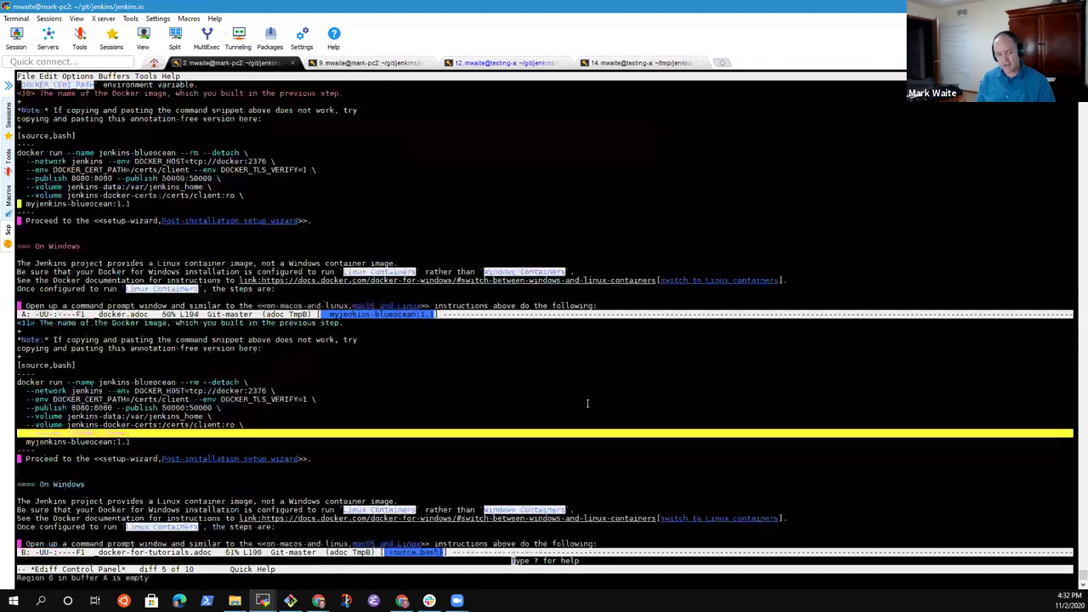
{"action": "key", "text": "n"}
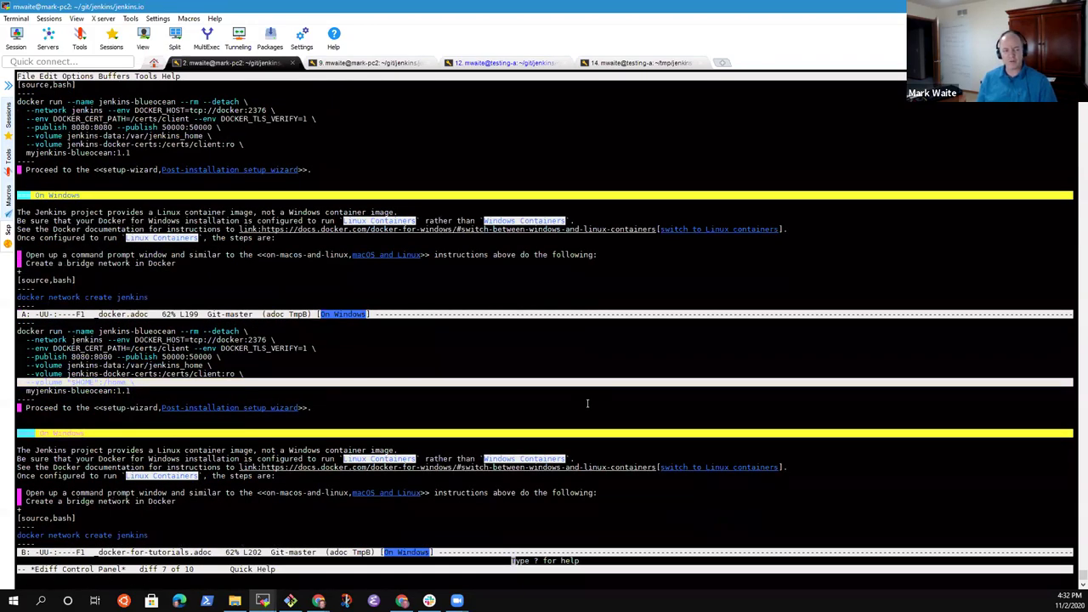
{"action": "key", "text": "n"}
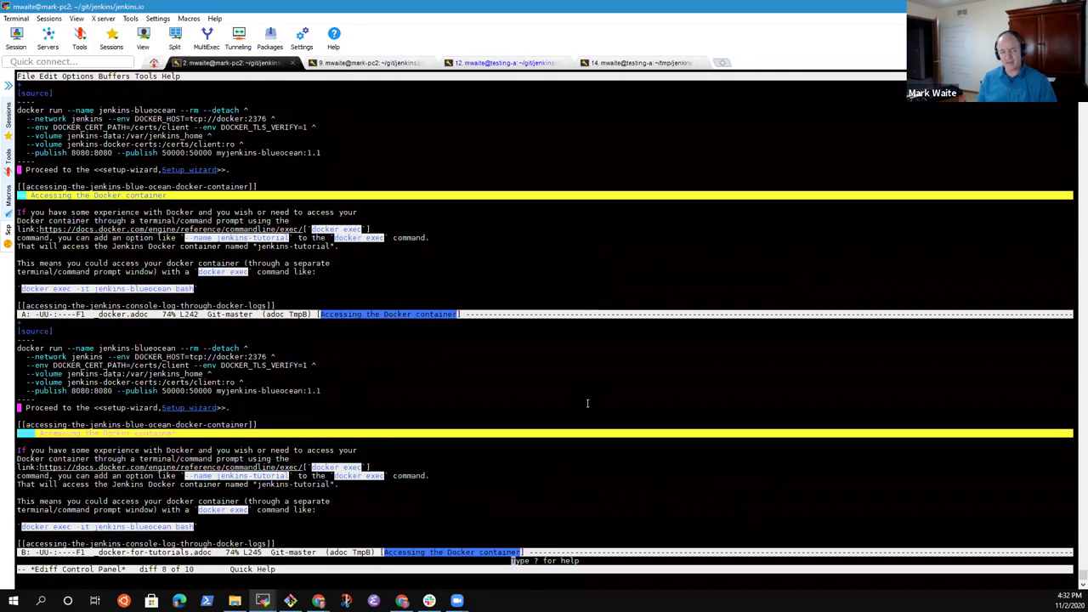
{"action": "key", "text": "n"}
{"action": "key", "text": "n"}
{"action": "key", "text": "n"}
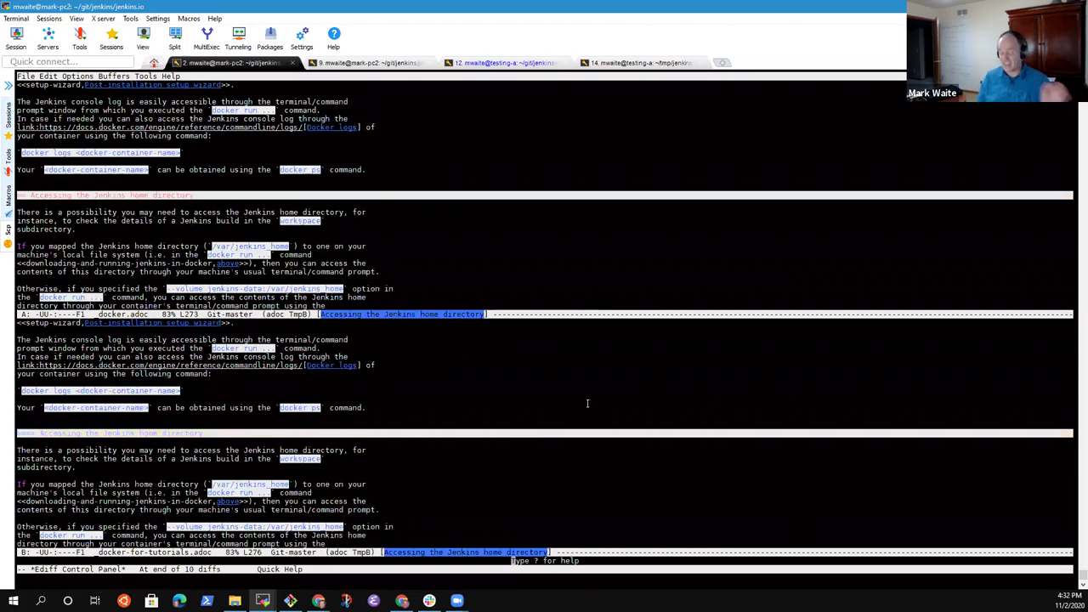
{"action": "key", "text": "q"}
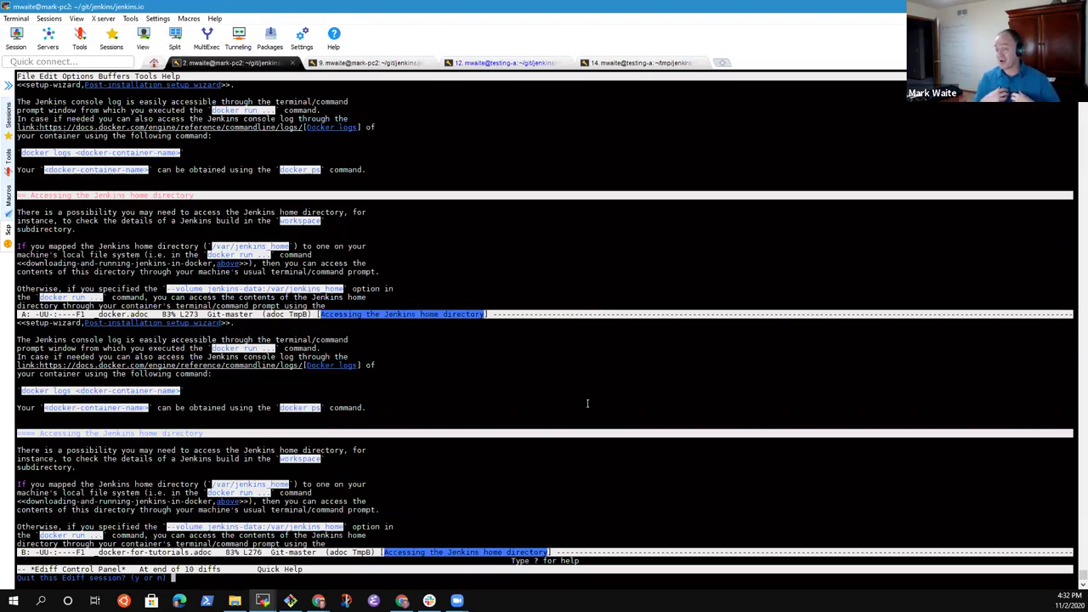
{"action": "key", "text": "y"}
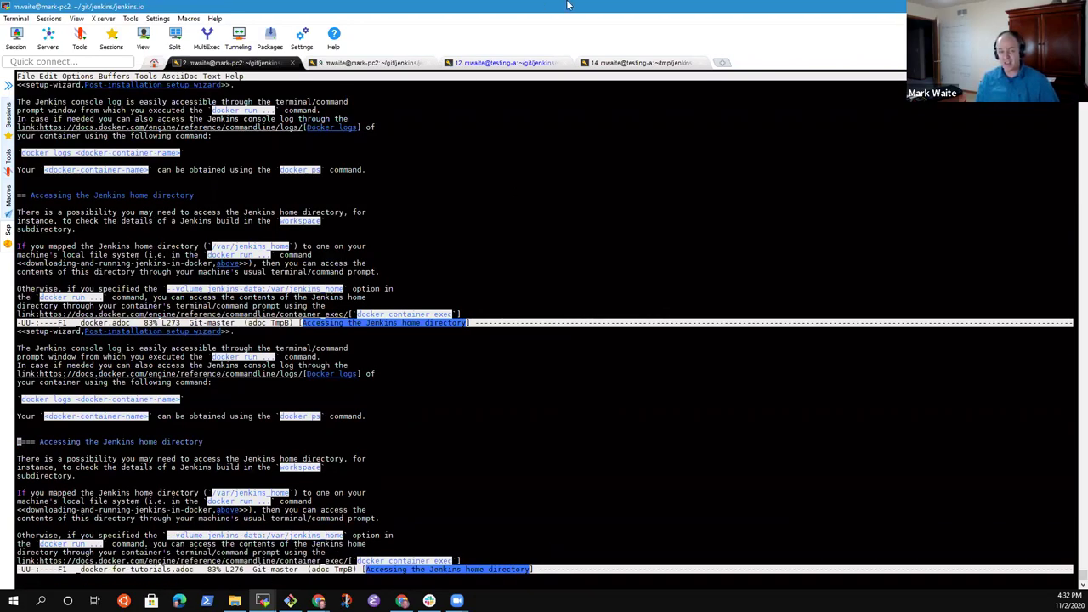
- Switch back to the npm tutorial in Chrome and highlight the full --volume "$HOME":/home line in the docker run command
{"action": "key", "text": "alt+Tab"}
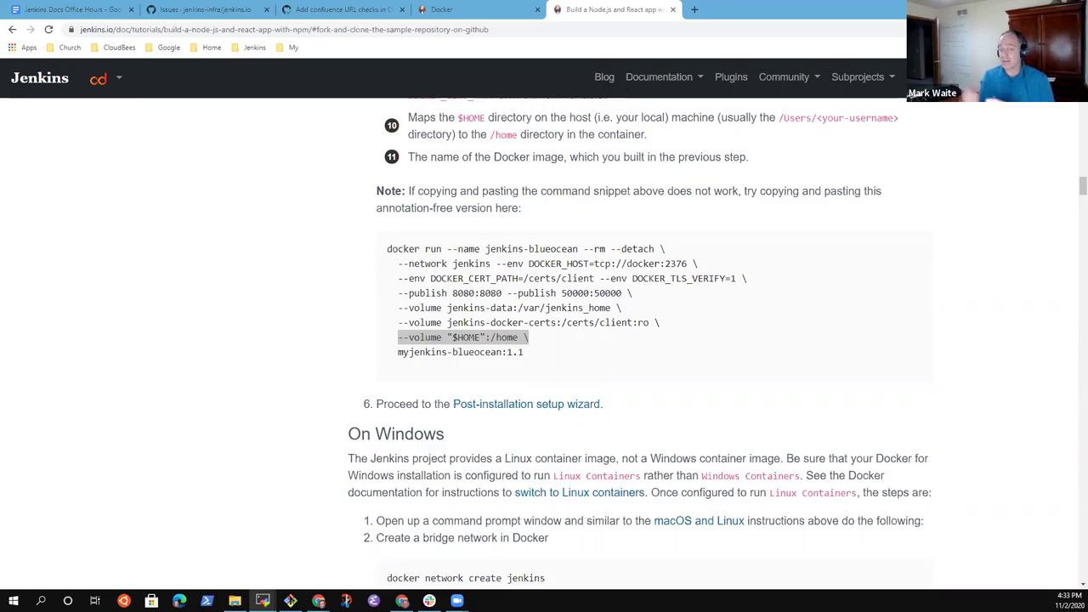
{"action": "left_click", "coordinate": [493, 338]}
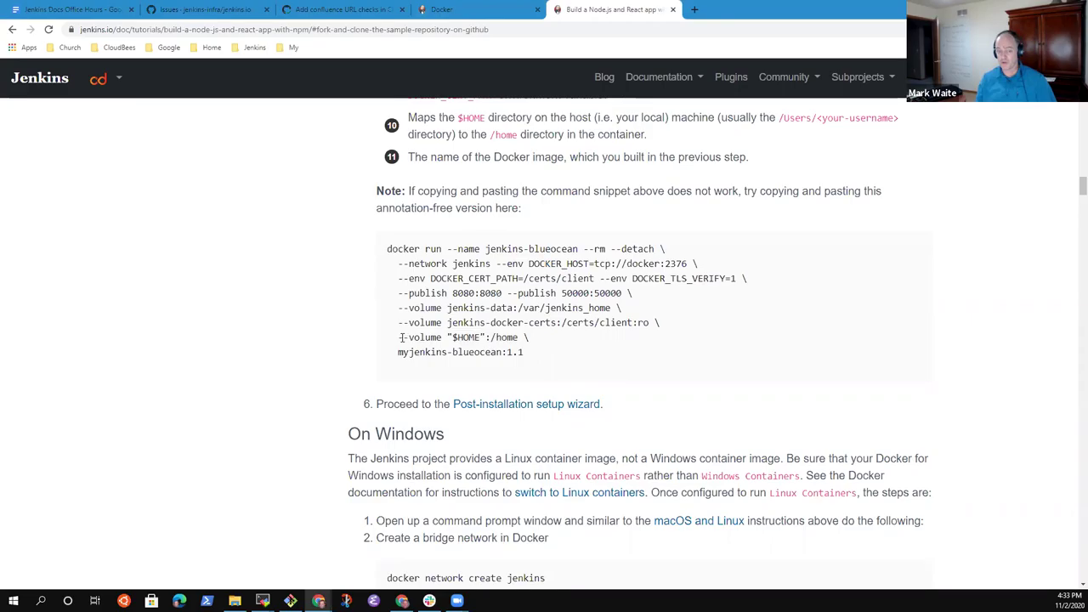
{"action": "left_click_drag", "start_coordinate": [405, 337], "coordinate": [535, 340]}
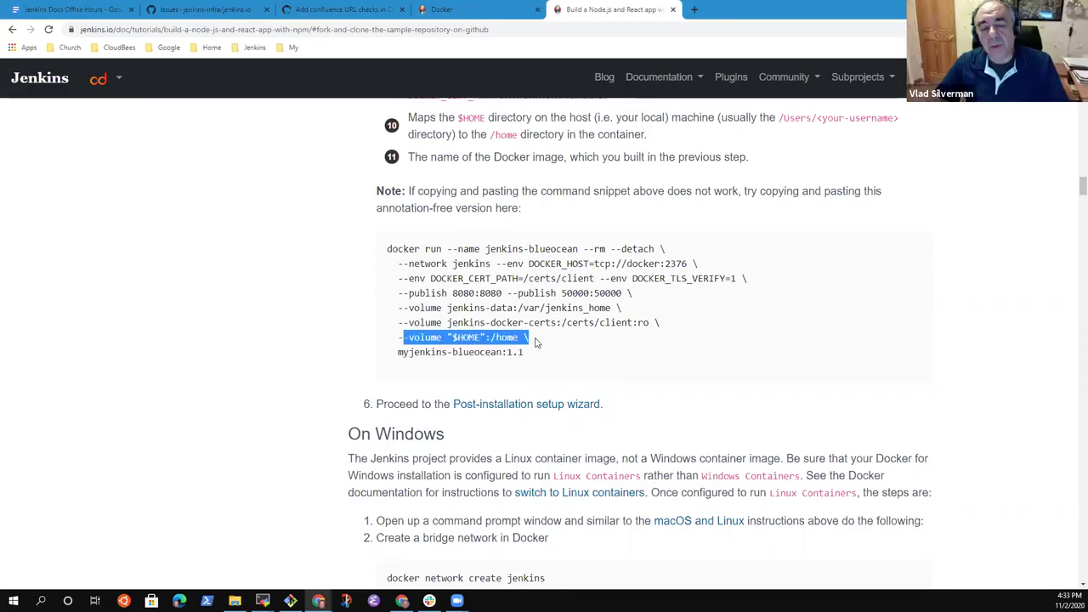
{"action": "left_click", "coordinate": [398, 338]}
{"action": "left_click_drag", "start_coordinate": [397, 337], "coordinate": [534, 350]}
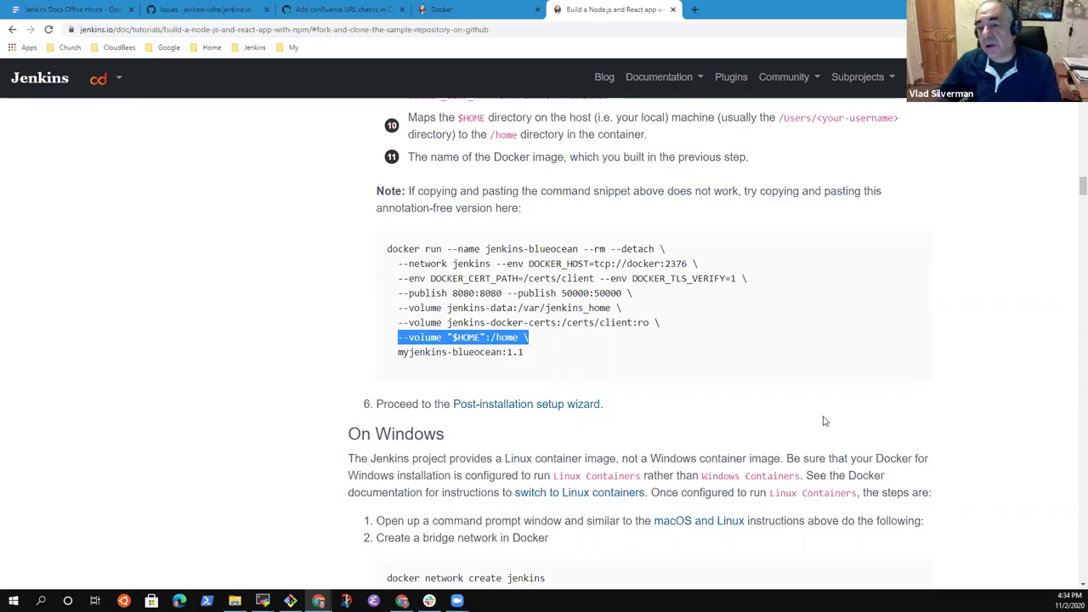
- Follow the Post-installation setup wizard link, review the Unlocking Jenkins instructions, and return to the tutorial's table of contents
{"action": "left_click", "coordinate": [513, 406]}
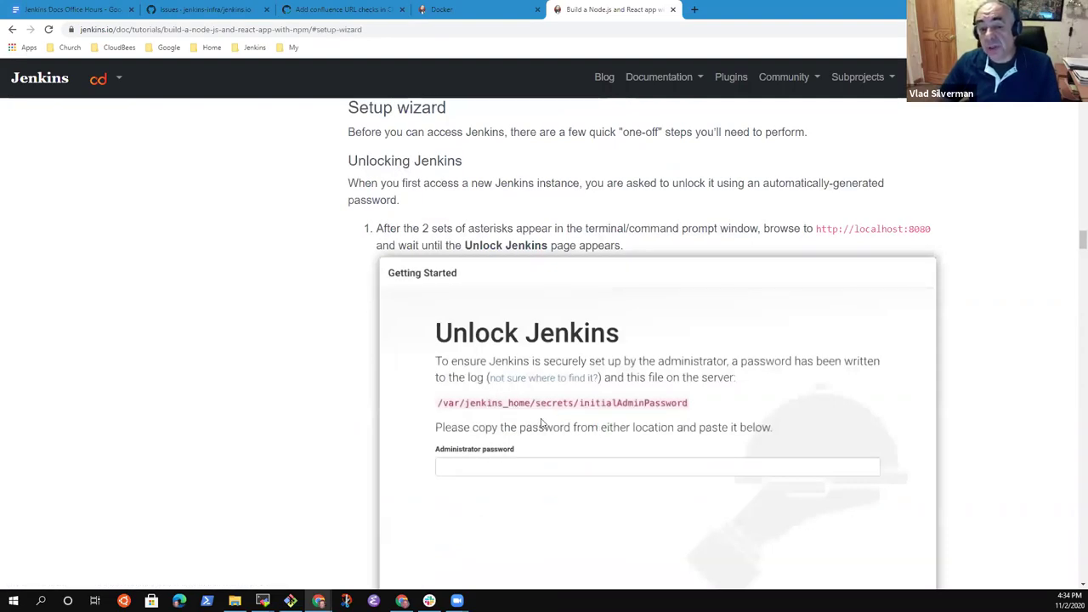
{"action": "scroll", "coordinate": [560, 444], "scroll_direction": "down", "scroll_amount": 5}
{"action": "scroll", "coordinate": [587, 450], "scroll_direction": "up", "scroll_amount": 1}
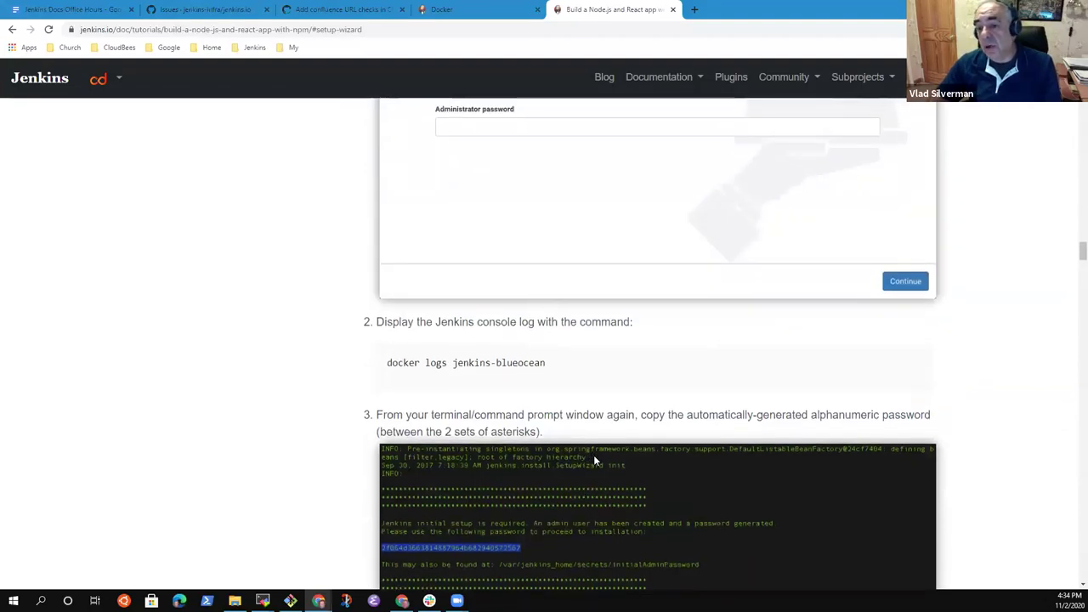
{"action": "scroll", "coordinate": [595, 455], "scroll_direction": "down", "scroll_amount": 2}
{"action": "scroll", "coordinate": [602, 461], "scroll_direction": "up", "scroll_amount": 8}
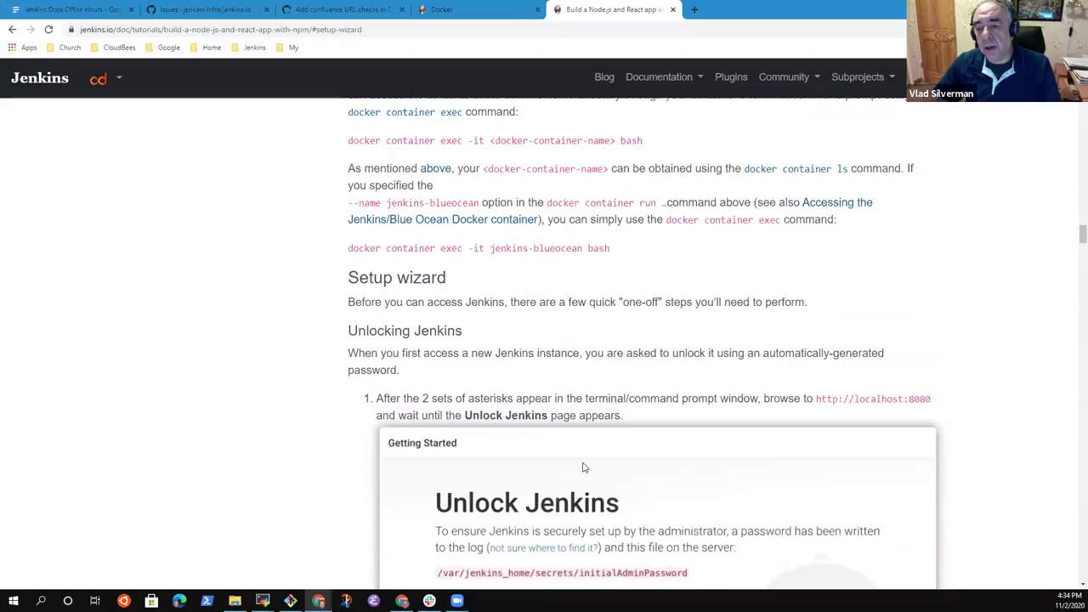
{"action": "scroll", "coordinate": [583, 468], "scroll_direction": "up", "scroll_amount": 15}
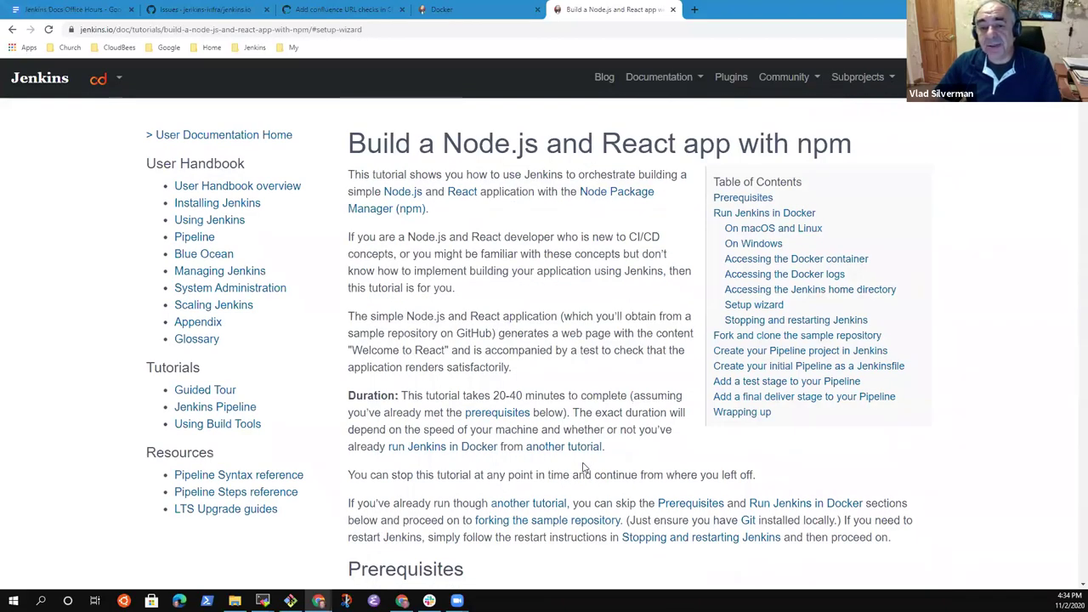
- Review the tutorial from the Fork and clone section back to Accessing the Jenkins home directory, and check the Installing Jenkins Docker page
{"action": "left_click", "coordinate": [791, 337]}
{"action": "scroll", "coordinate": [630, 349], "scroll_direction": "up", "scroll_amount": 8}
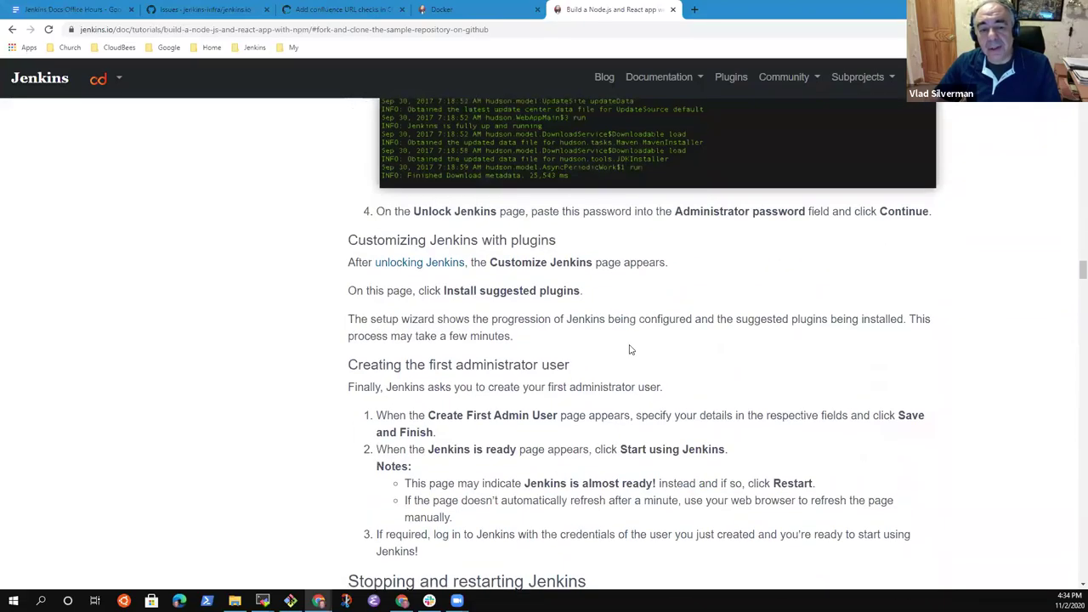
{"action": "scroll", "coordinate": [634, 349], "scroll_direction": "up", "scroll_amount": 12}
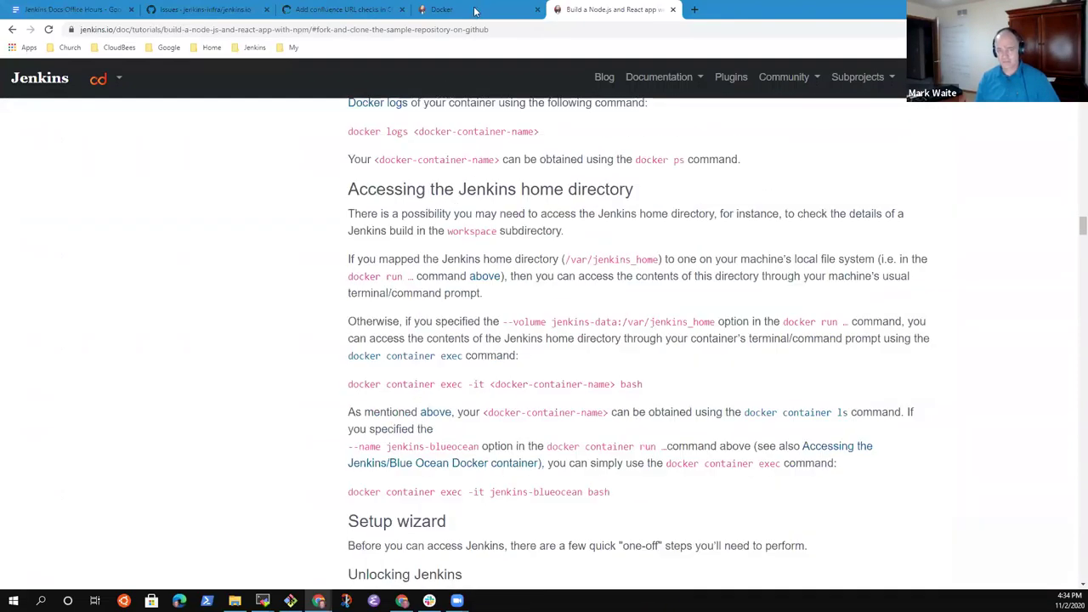
{"action": "left_click", "coordinate": [476, 10]}
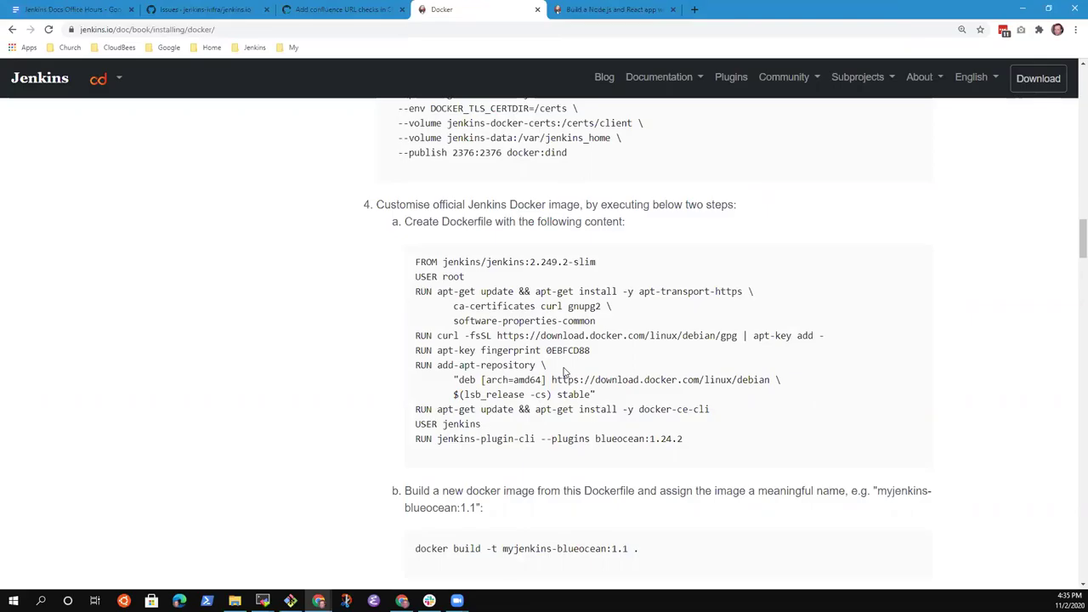
{"action": "key", "text": "ctrl+Tab"}
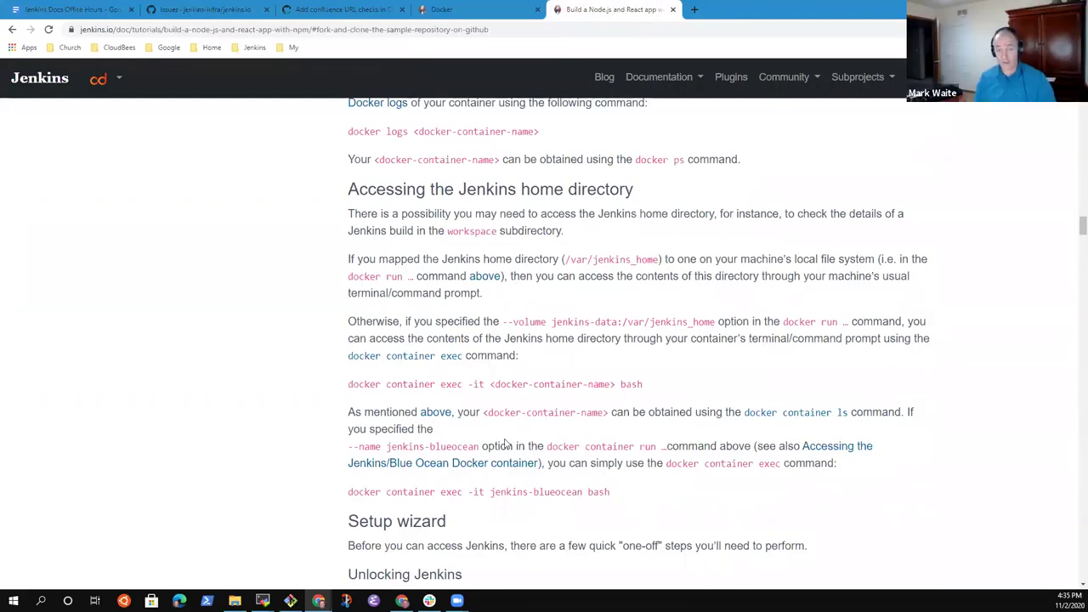
- Return to the annotation-free docker run command above the On Windows section and highlight its --volume "$HOME":/home line
{"action": "scroll", "coordinate": [506, 443], "scroll_direction": "up", "scroll_amount": 15}
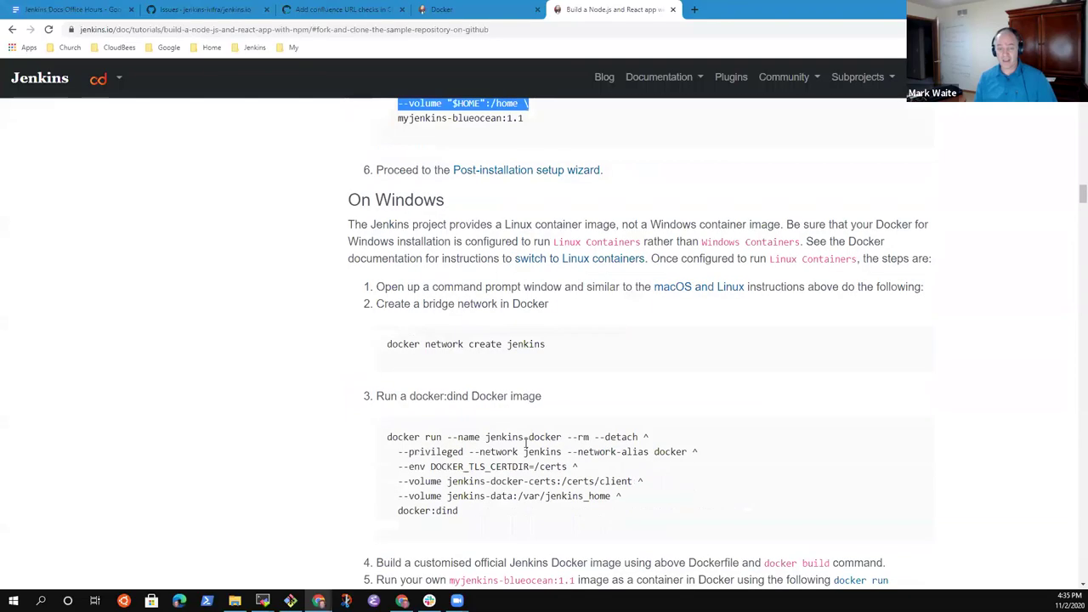
{"action": "scroll", "coordinate": [525, 441], "scroll_direction": "up", "scroll_amount": 4}
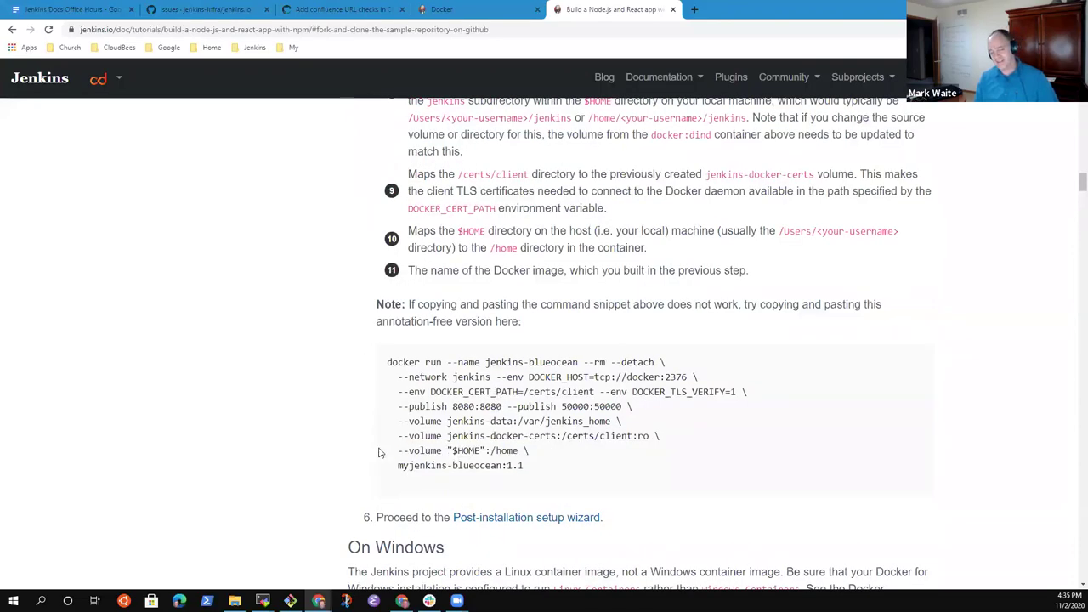
{"action": "left_click_drag", "start_coordinate": [397, 449], "coordinate": [537, 459]}
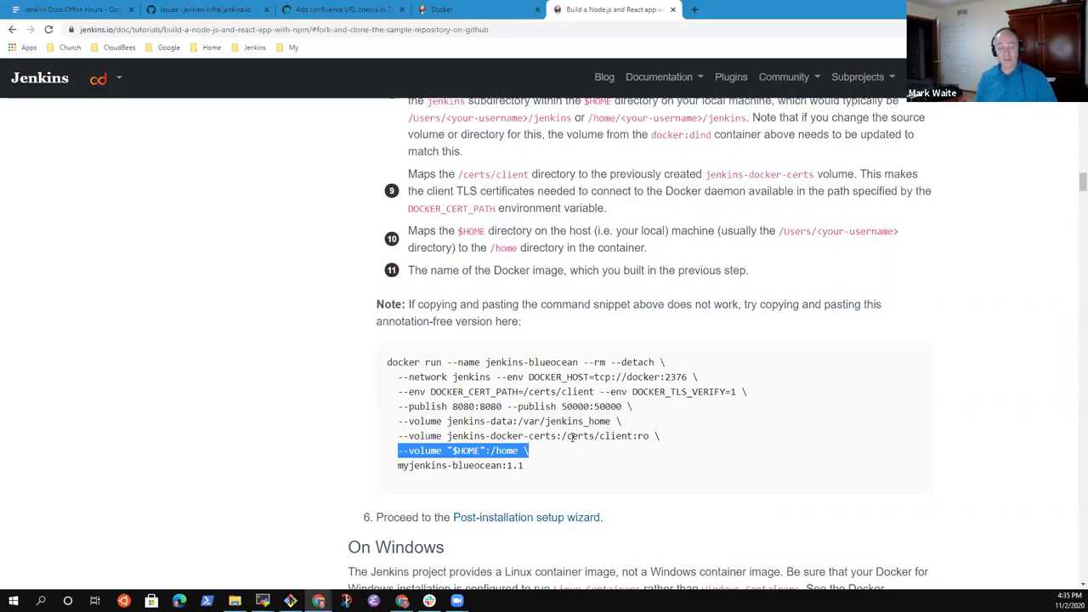
{"action": "scroll", "coordinate": [568, 425], "scroll_direction": "down", "scroll_amount": 3}
{"action": "left_click", "coordinate": [550, 250]}
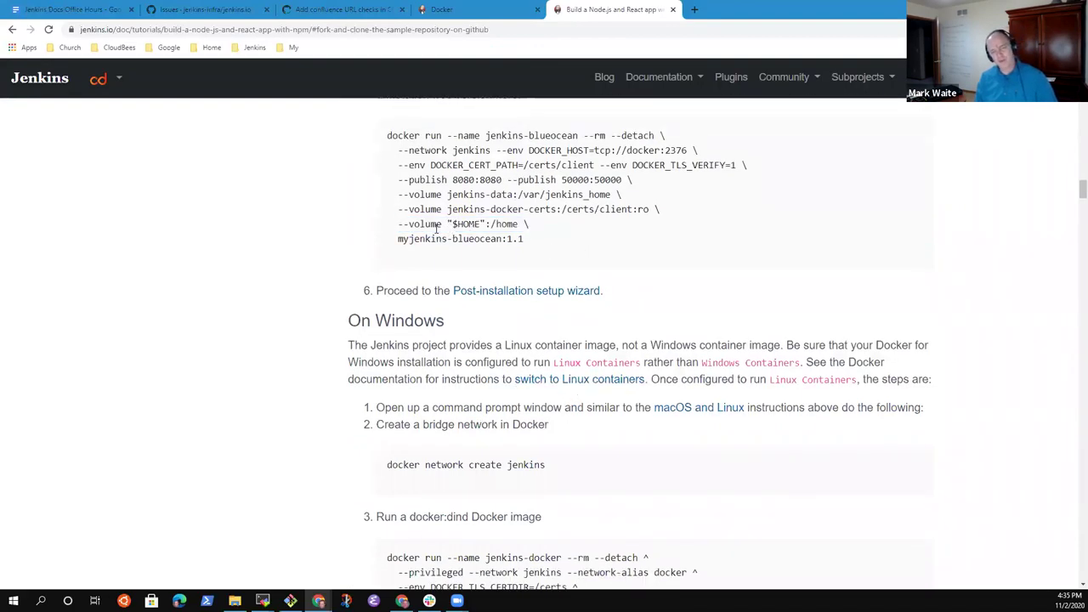
{"action": "left_click_drag", "start_coordinate": [398, 225], "coordinate": [530, 228]}
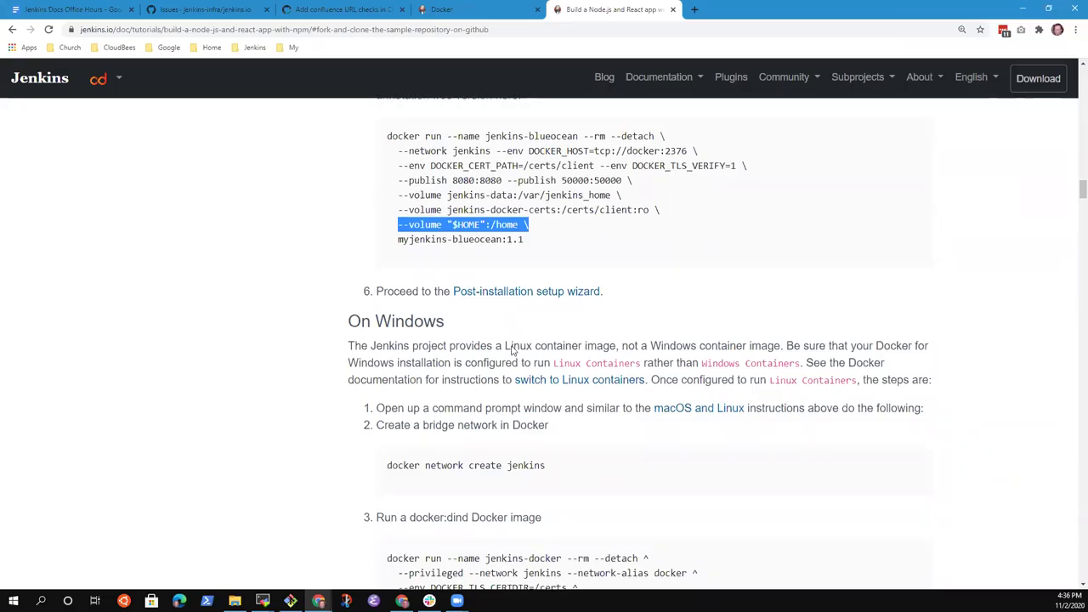
- Highlight explanation 10 on mapping the host's $HOME directory to /home in the container, and clear the selection after reading
{"action": "scroll", "coordinate": [561, 370], "scroll_direction": "up", "scroll_amount": 3}
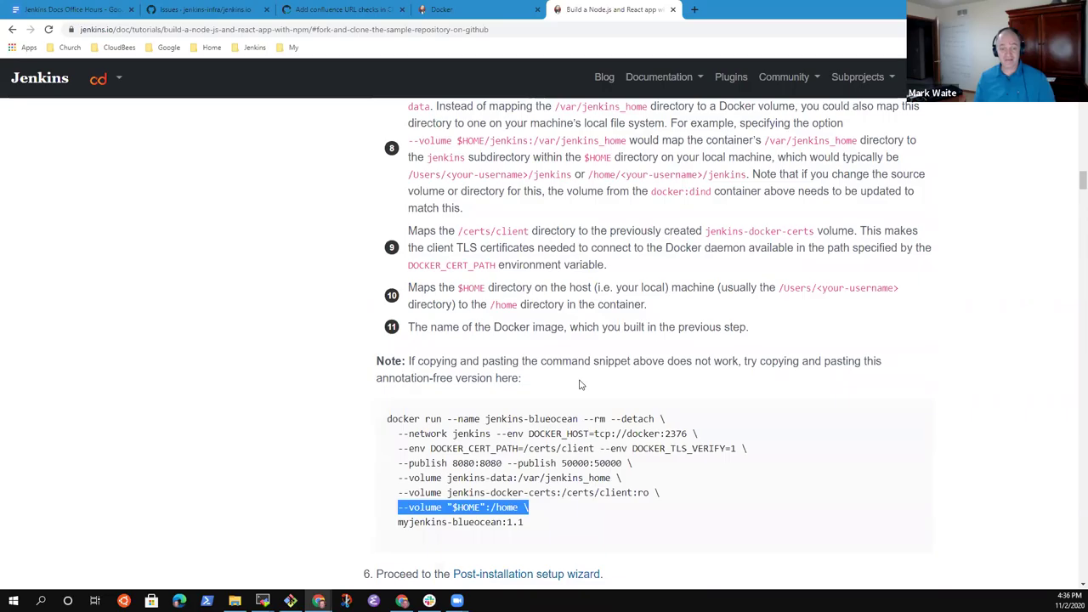
{"action": "scroll", "coordinate": [617, 380], "scroll_direction": "down", "scroll_amount": 1}
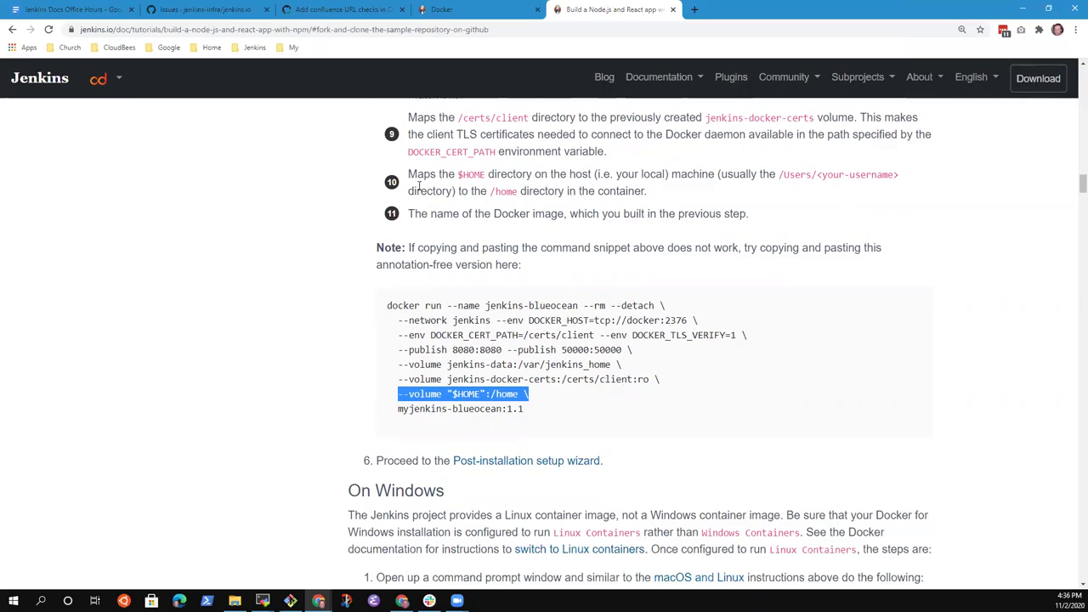
{"action": "left_click_drag", "start_coordinate": [408, 175], "coordinate": [639, 189]}
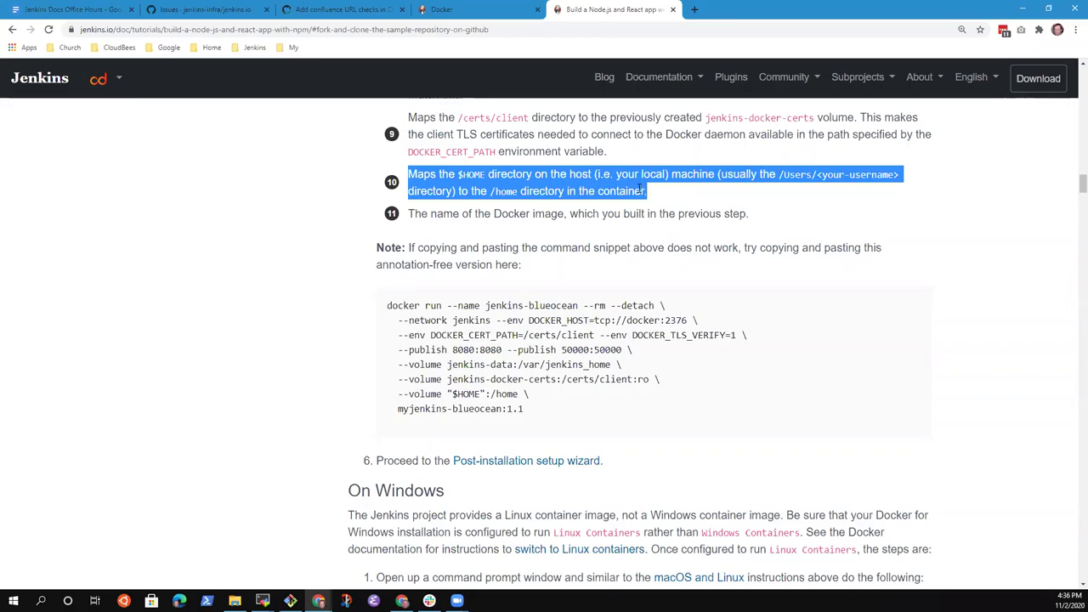
{"action": "left_click", "coordinate": [639, 189]}
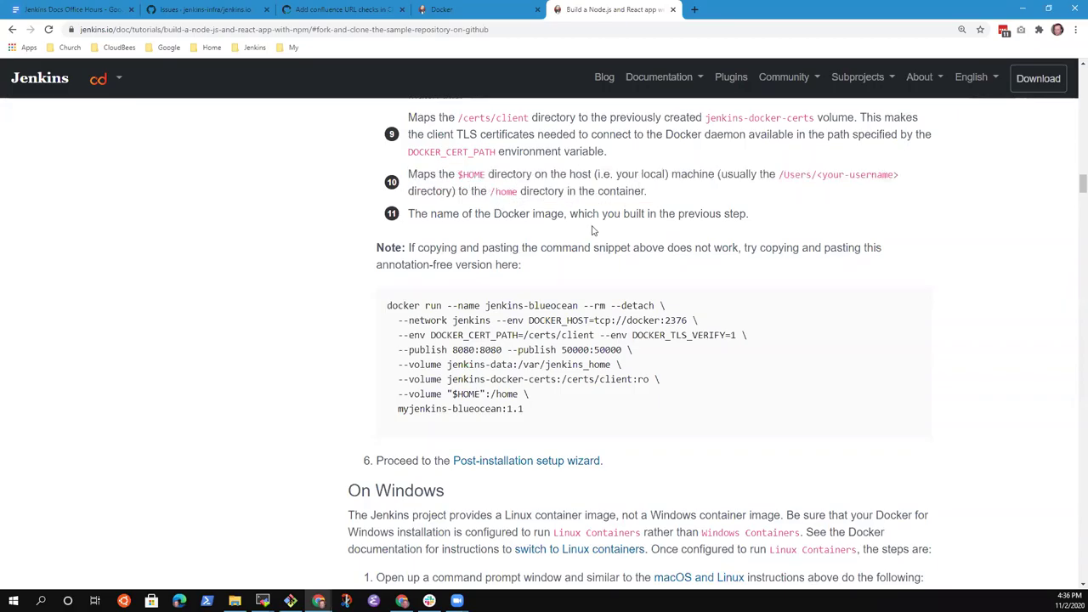
- Review the numbered explanations of the docker run options, and highlight the full text of item 10 about the $HOME mapping again
{"action": "scroll", "coordinate": [611, 230], "scroll_direction": "up", "scroll_amount": 1}
{"action": "scroll", "coordinate": [611, 229], "scroll_direction": "up", "scroll_amount": 10}
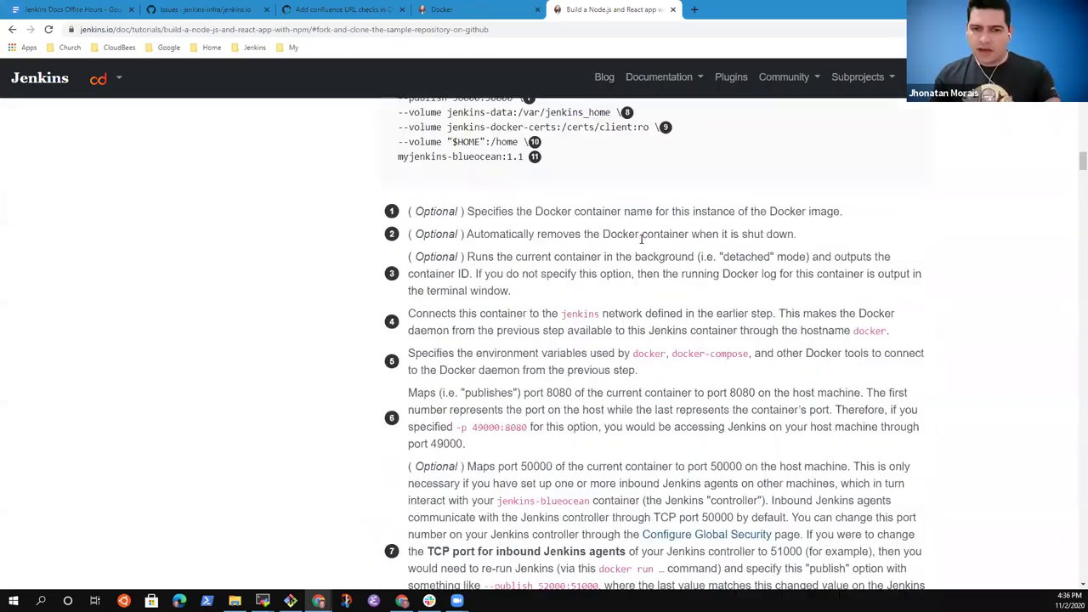
{"action": "scroll", "coordinate": [656, 248], "scroll_direction": "down", "scroll_amount": 9}
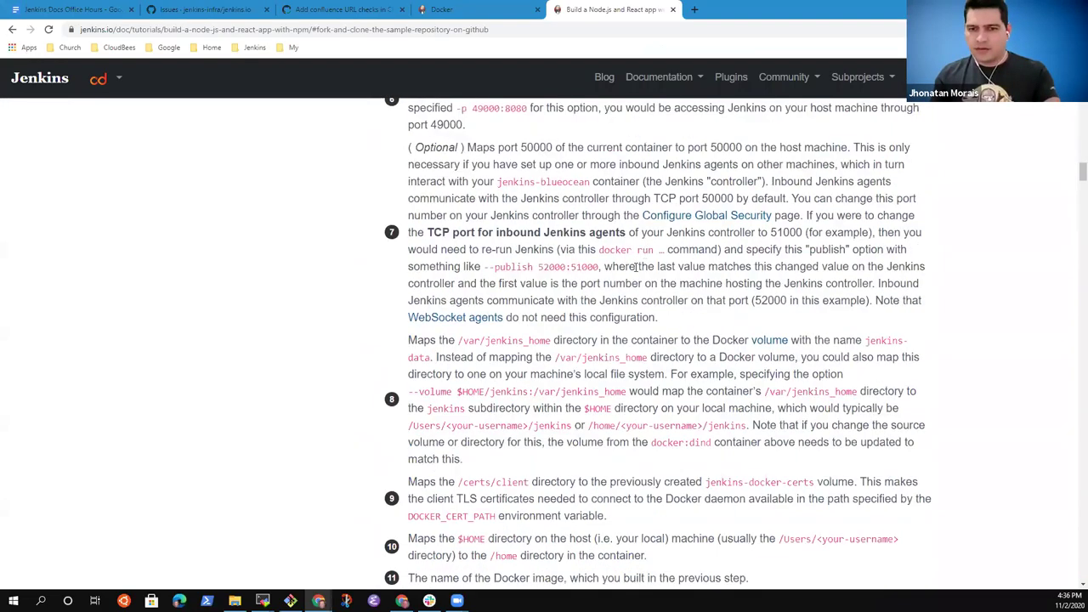
{"action": "left_click_drag", "start_coordinate": [410, 287], "coordinate": [648, 304]}
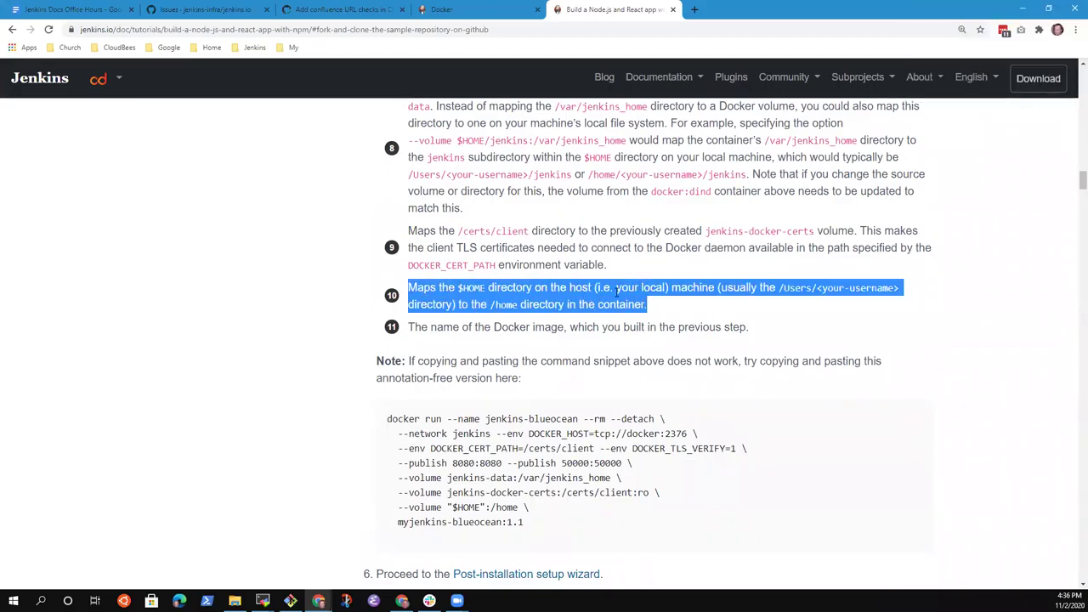
{"action": "left_click", "coordinate": [493, 302]}
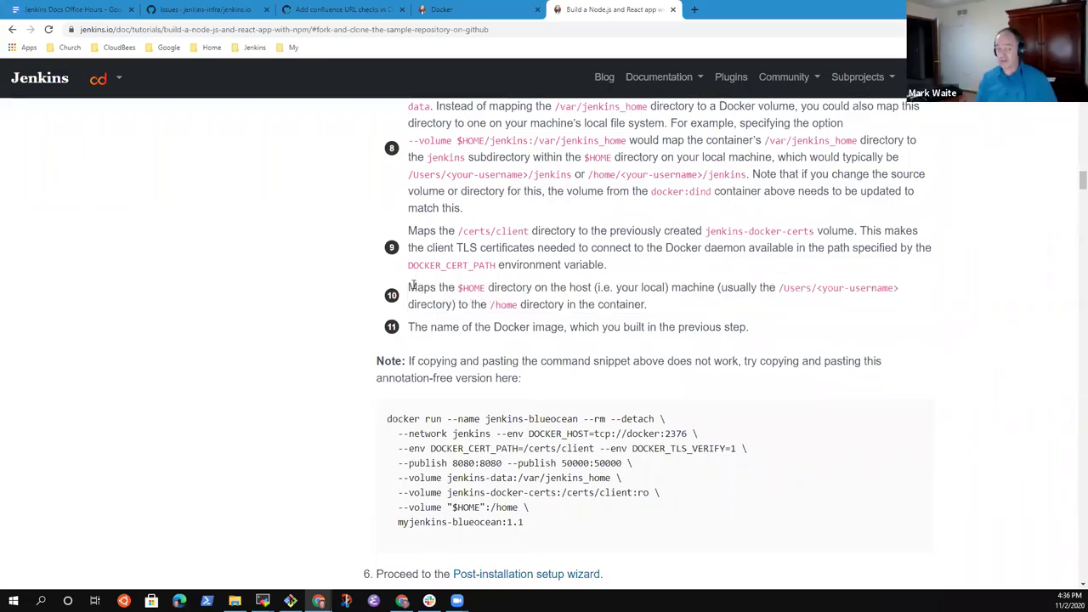
{"action": "left_click_drag", "start_coordinate": [408, 287], "coordinate": [656, 309]}
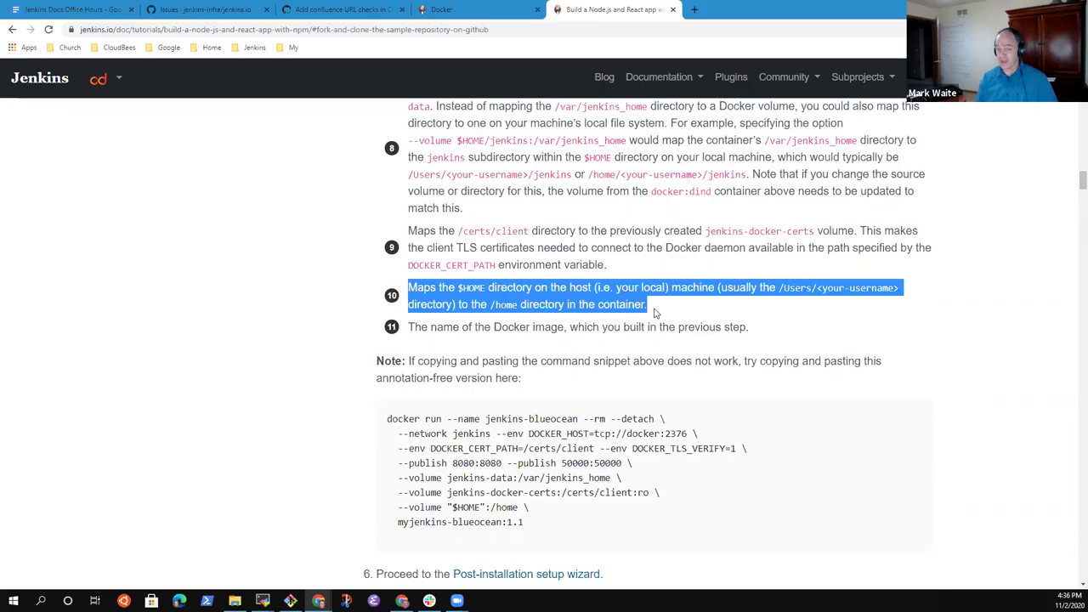
- Compare the --volume "$HOME":/home line of the tutorial's docker run command with its explanation, and check the Docker installation page
{"action": "scroll", "coordinate": [654, 309], "scroll_direction": "up", "scroll_amount": 3}
{"action": "scroll", "coordinate": [644, 308], "scroll_direction": "up", "scroll_amount": 5}
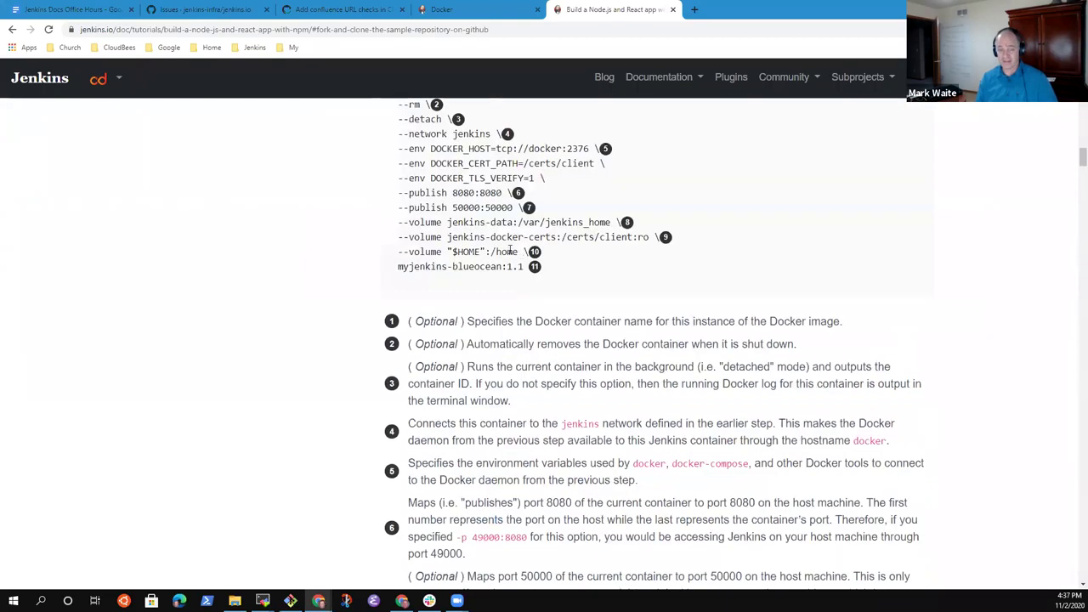
{"action": "left_click_drag", "start_coordinate": [395, 306], "coordinate": [556, 310]}
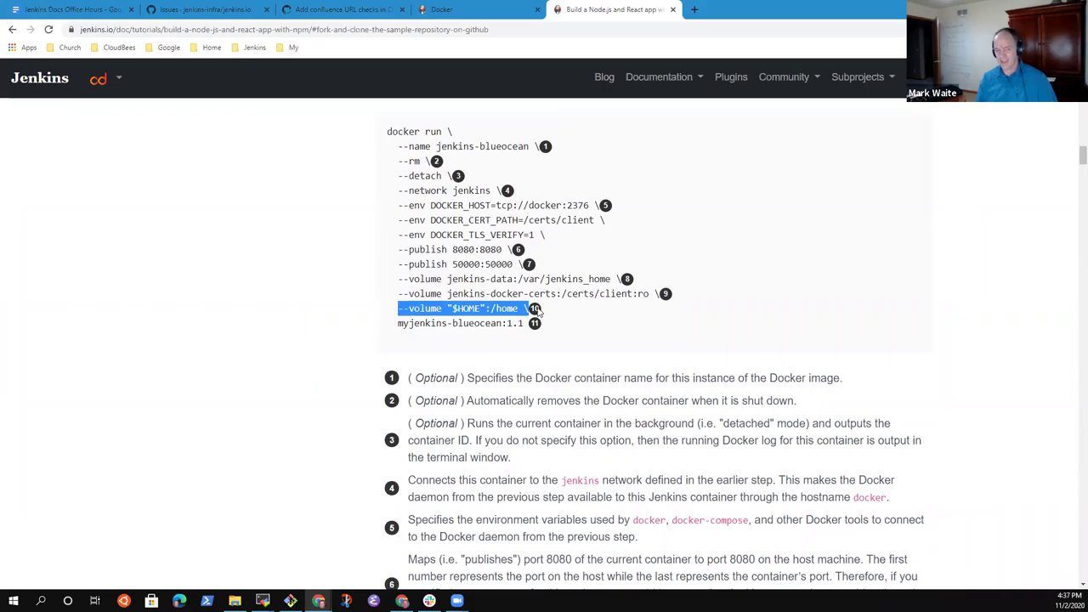
{"action": "scroll", "coordinate": [539, 323], "scroll_direction": "down", "scroll_amount": 6}
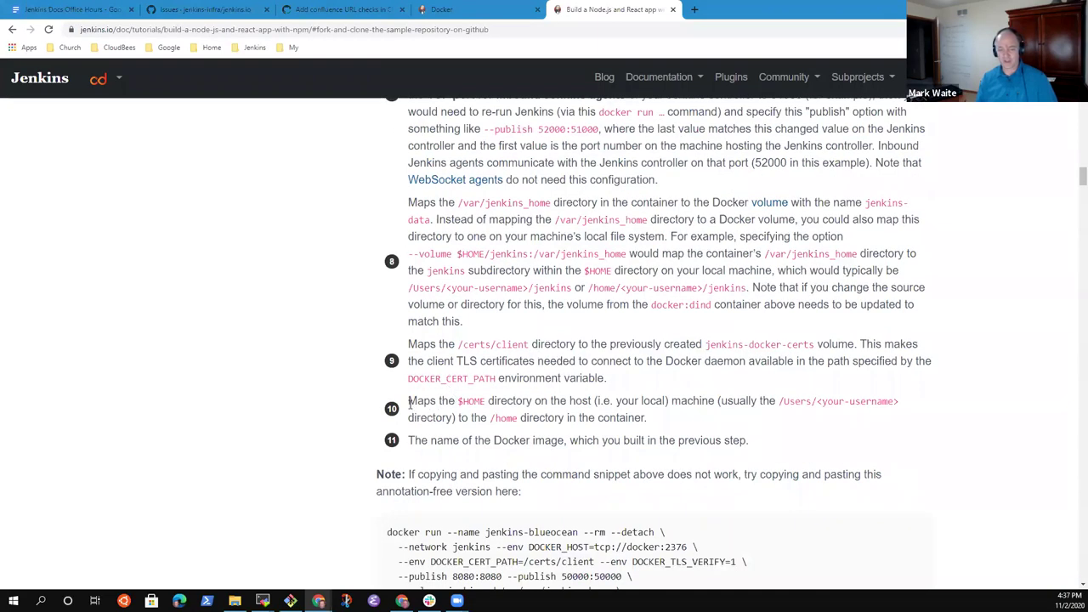
{"action": "left_click_drag", "start_coordinate": [426, 400], "coordinate": [646, 416]}
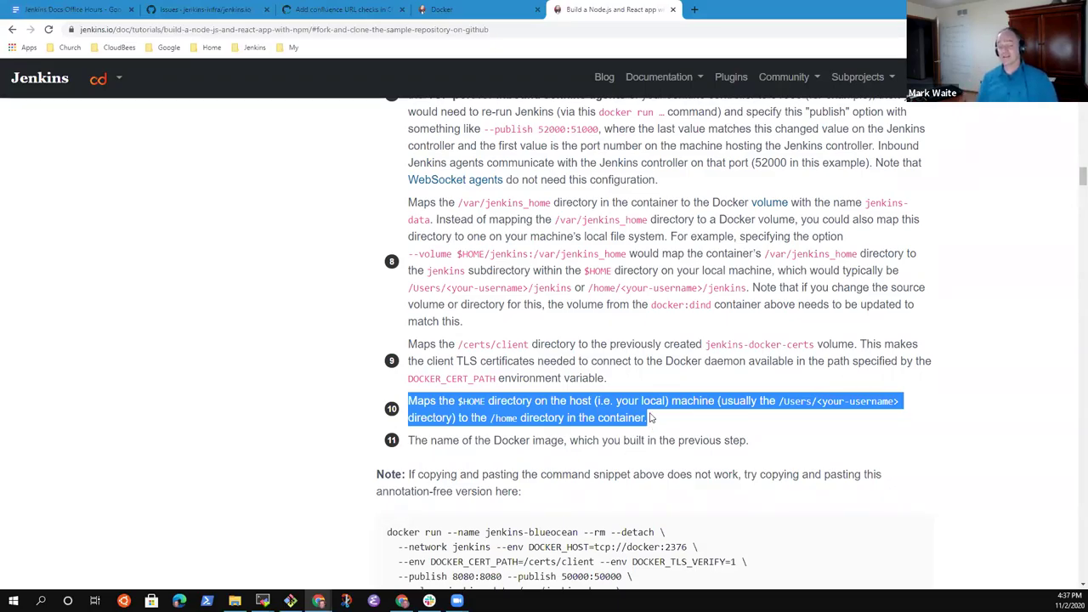
{"action": "left_click", "coordinate": [672, 379]}
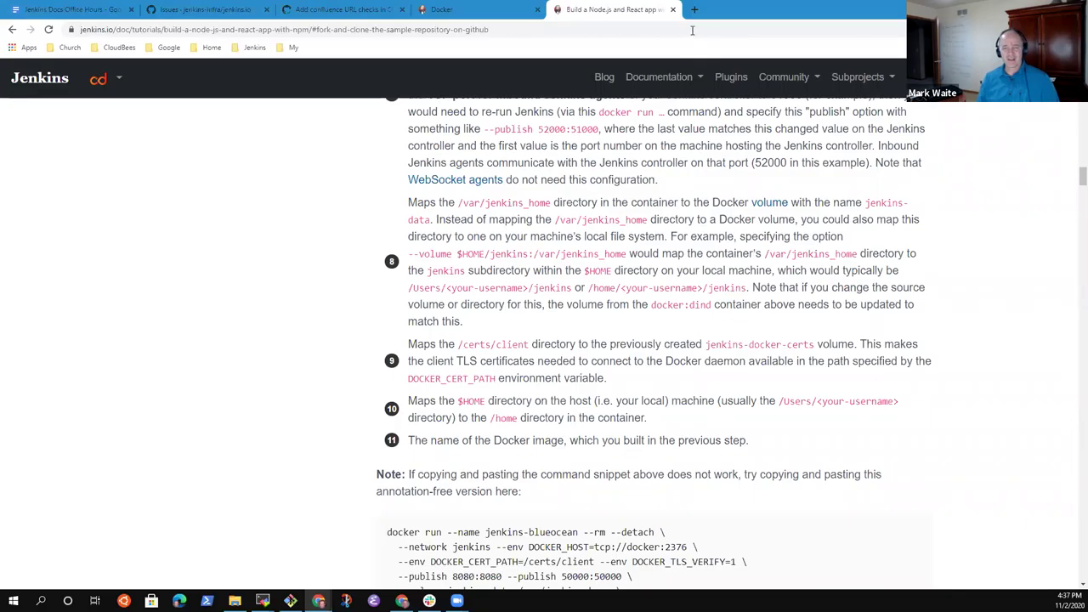
{"action": "left_click", "coordinate": [478, 9]}
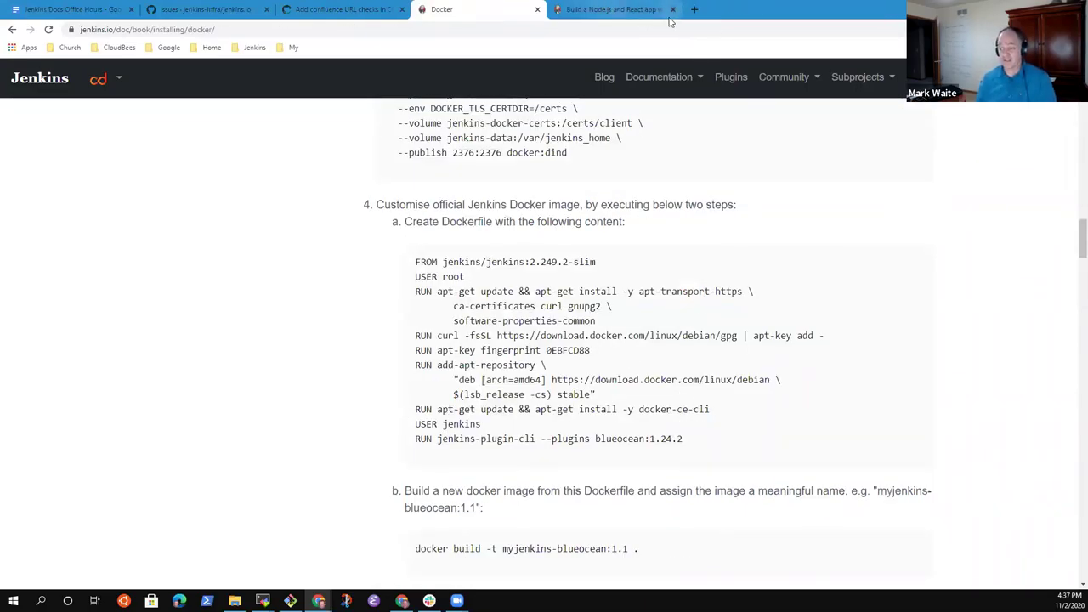
{"action": "left_click", "coordinate": [607, 12]}
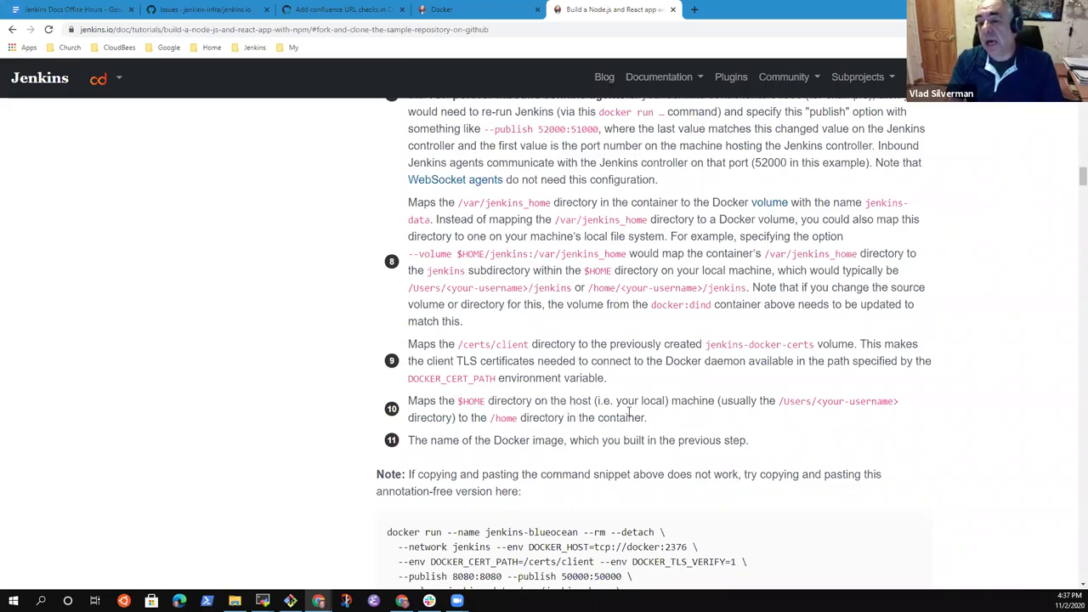
- Skim the Node.js and React tutorial from the macOS and Linux docker run command to the initial Jenkinsfile section
{"action": "scroll", "coordinate": [548, 425], "scroll_direction": "down", "scroll_amount": 2}
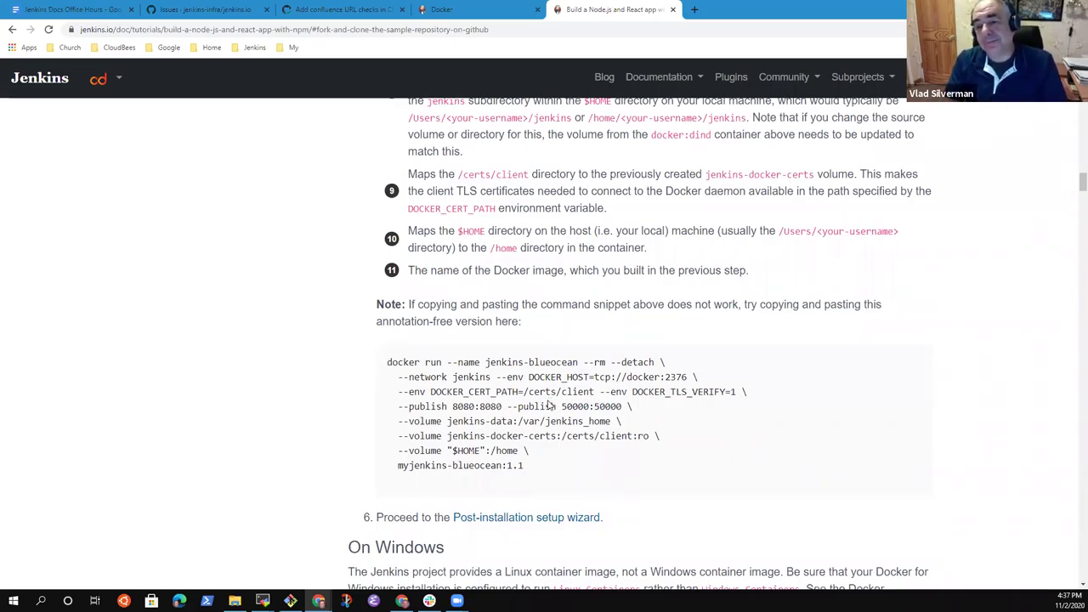
{"action": "scroll", "coordinate": [549, 406], "scroll_direction": "down", "scroll_amount": 1}
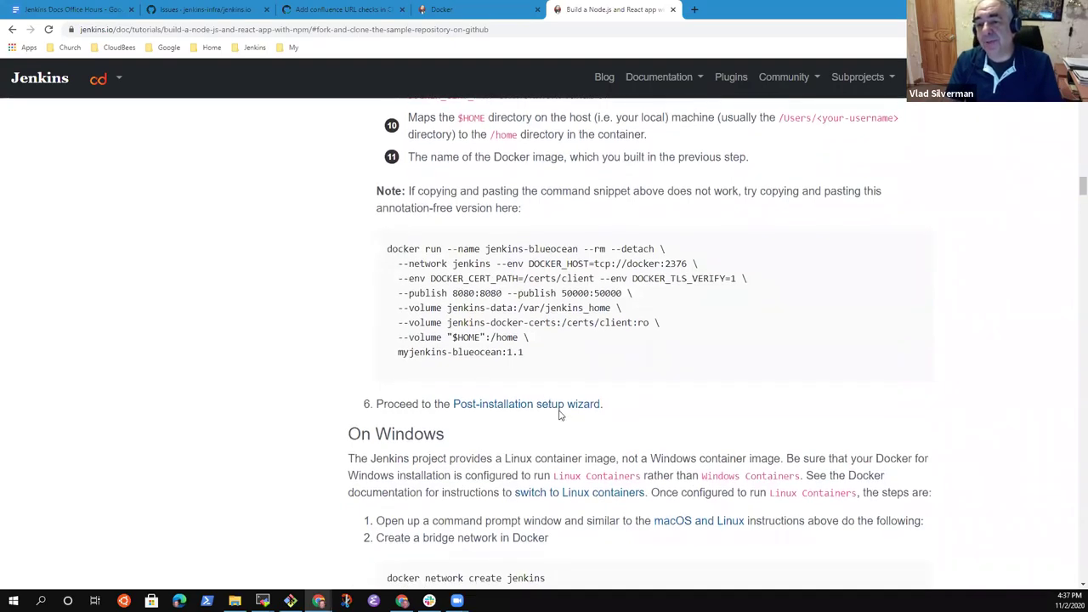
{"action": "scroll", "coordinate": [565, 412], "scroll_direction": "down", "scroll_amount": 2}
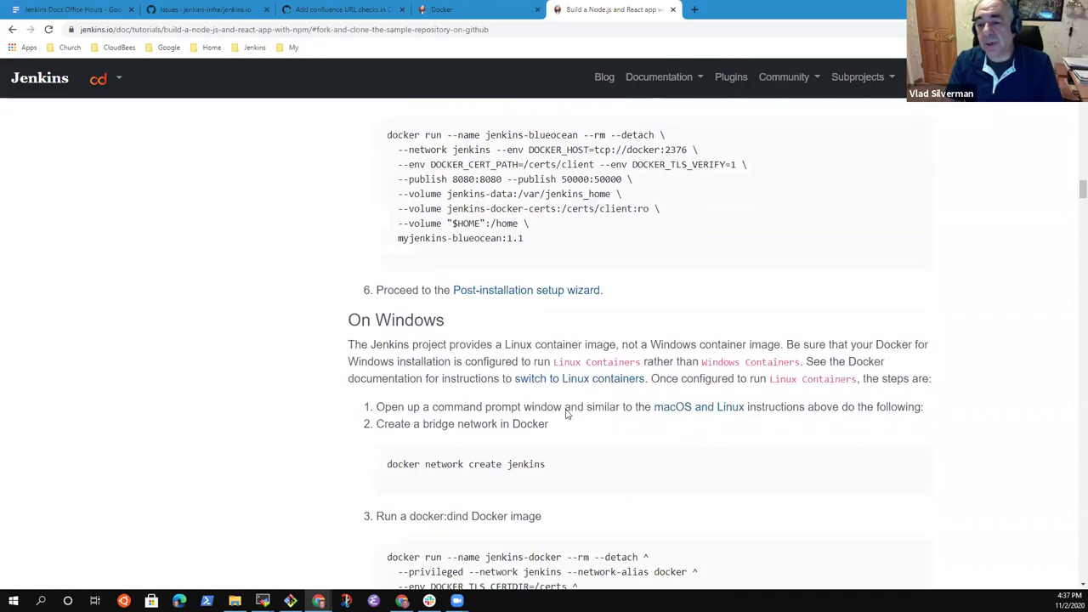
{"action": "scroll", "coordinate": [597, 408], "scroll_direction": "down", "scroll_amount": 7}
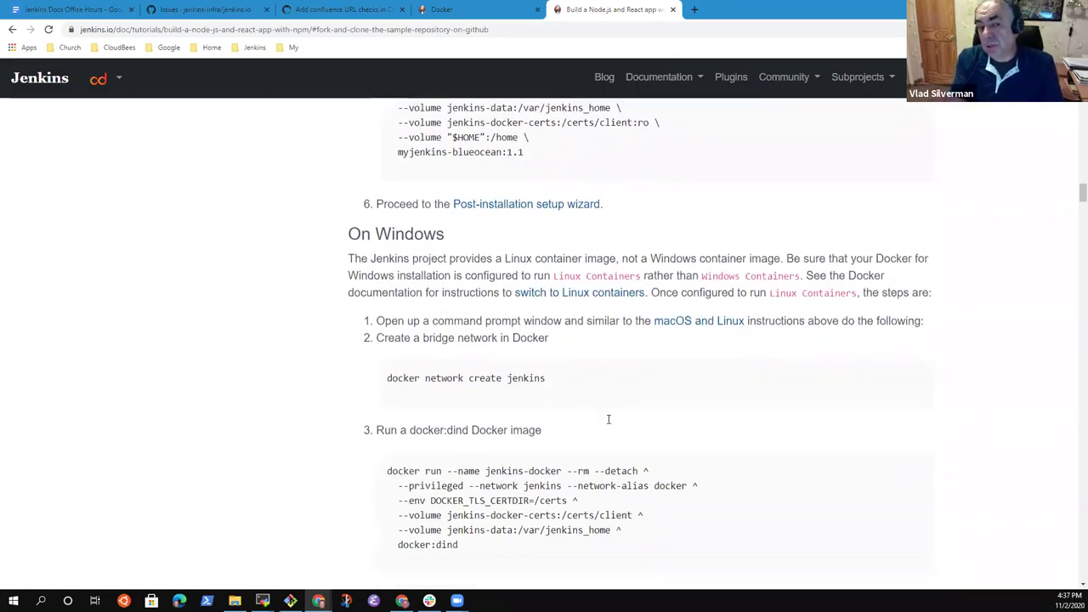
{"action": "scroll", "coordinate": [598, 418], "scroll_direction": "down", "scroll_amount": 4}
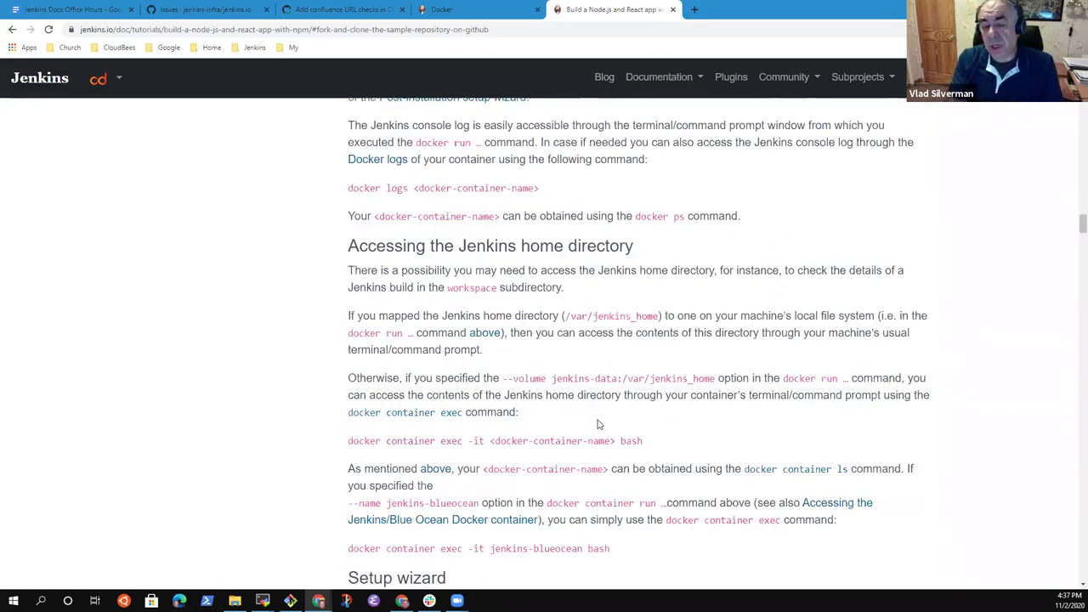
{"action": "scroll", "coordinate": [597, 424], "scroll_direction": "down", "scroll_amount": 20}
{"action": "scroll", "coordinate": [597, 424], "scroll_direction": "down", "scroll_amount": 15}
{"action": "scroll", "coordinate": [598, 424], "scroll_direction": "up", "scroll_amount": 6}
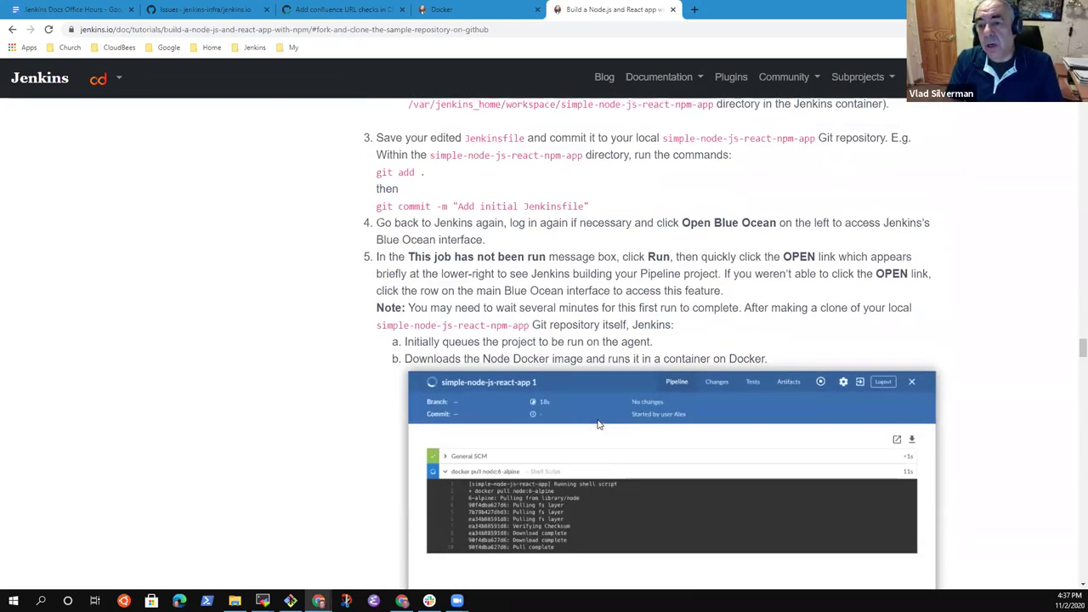
{"action": "scroll", "coordinate": [597, 423], "scroll_direction": "up", "scroll_amount": 4}
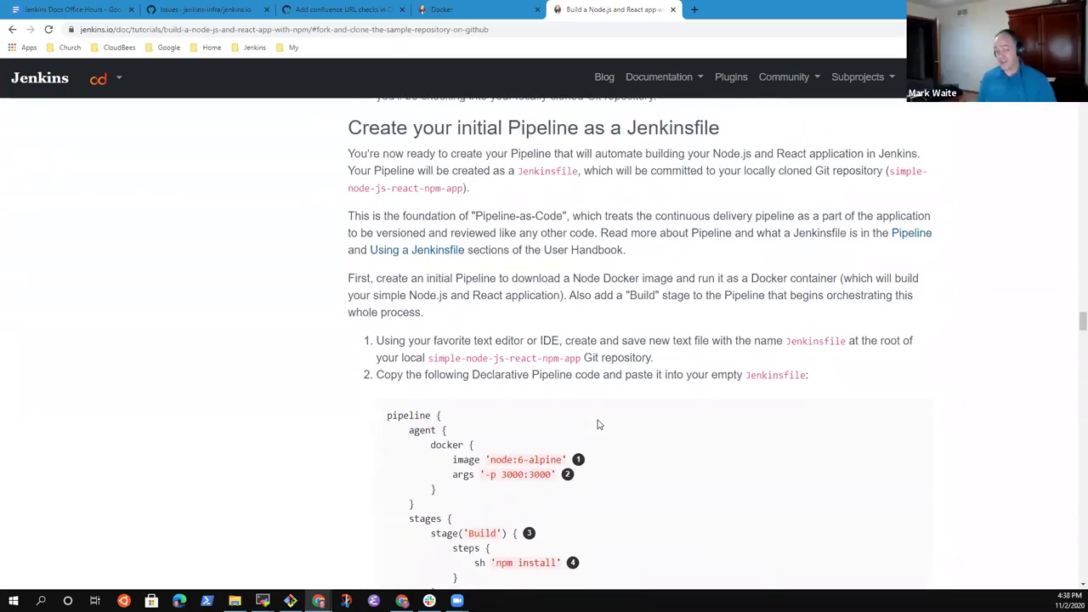
- Review the per-platform local directory paths for cloning the forked repository, above the Pipeline project section
{"action": "scroll", "coordinate": [597, 424], "scroll_direction": "up", "scroll_amount": 6}
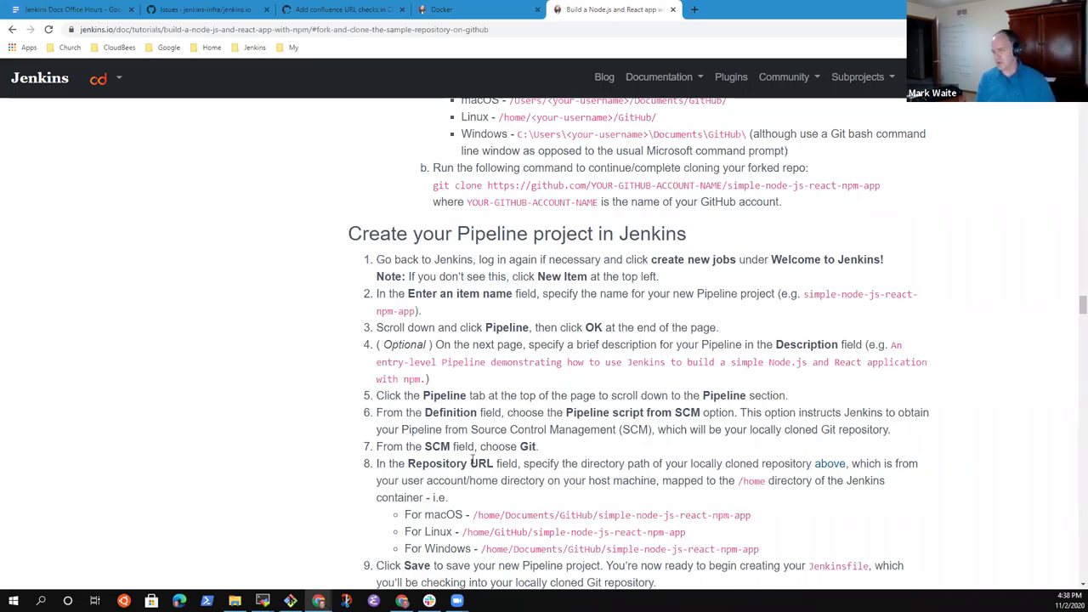
{"action": "scroll", "coordinate": [488, 459], "scroll_direction": "up", "scroll_amount": 2}
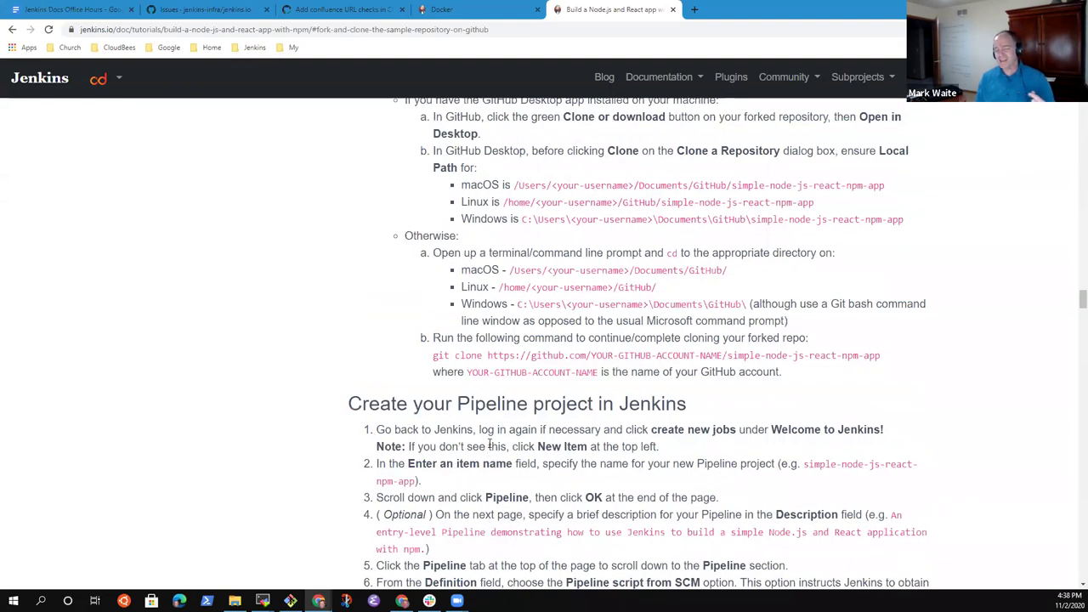
{"action": "left_click_drag", "start_coordinate": [463, 266], "coordinate": [678, 303]}
{"action": "left_click", "coordinate": [485, 281]}
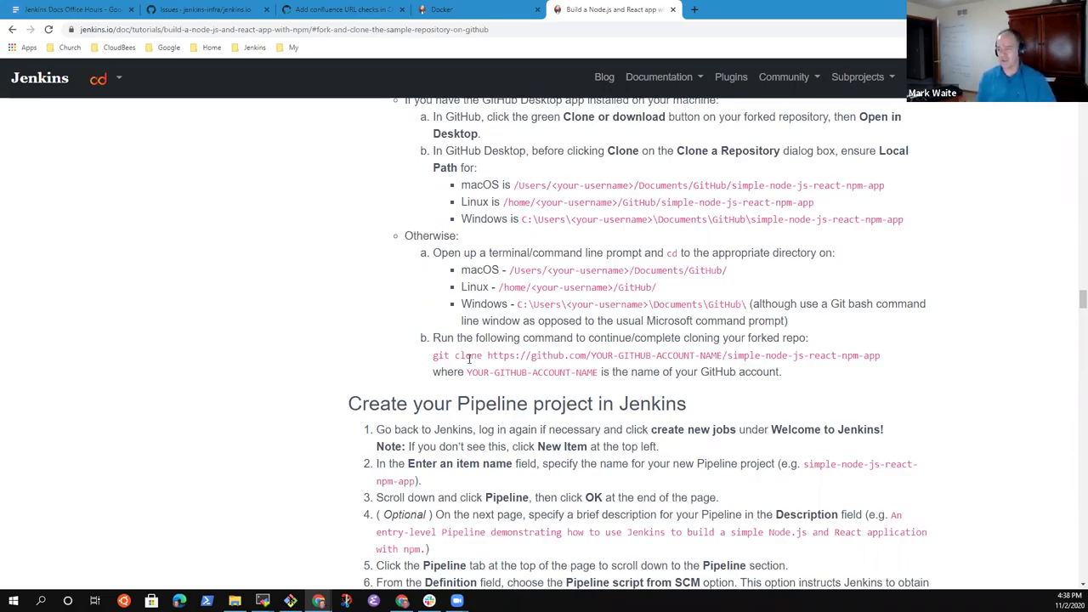
- Read the Pipeline project instructions and the Declarative Pipeline code with its explanatory notes for the initial Jenkinsfile
{"action": "scroll", "coordinate": [407, 343], "scroll_direction": "down", "scroll_amount": 3}
{"action": "scroll", "coordinate": [434, 337], "scroll_direction": "down", "scroll_amount": 2}
{"action": "scroll", "coordinate": [476, 341], "scroll_direction": "up", "scroll_amount": 2}
{"action": "scroll", "coordinate": [480, 344], "scroll_direction": "down", "scroll_amount": 2}
{"action": "scroll", "coordinate": [481, 345], "scroll_direction": "up", "scroll_amount": 4}
{"action": "scroll", "coordinate": [502, 353], "scroll_direction": "down", "scroll_amount": 4}
{"action": "scroll", "coordinate": [514, 363], "scroll_direction": "down", "scroll_amount": 4}
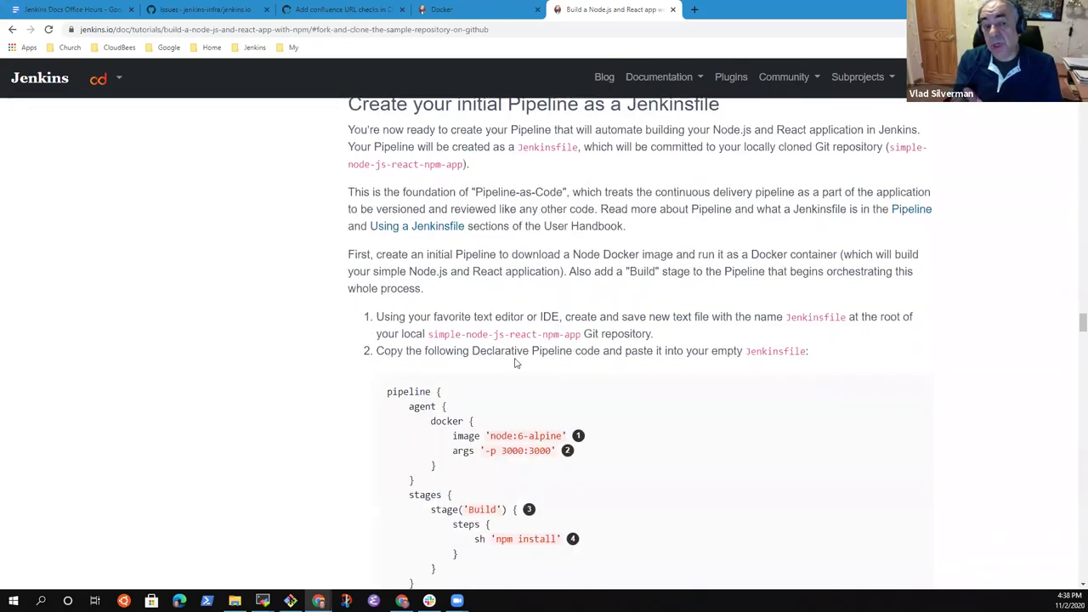
{"action": "scroll", "coordinate": [514, 363], "scroll_direction": "down", "scroll_amount": 4}
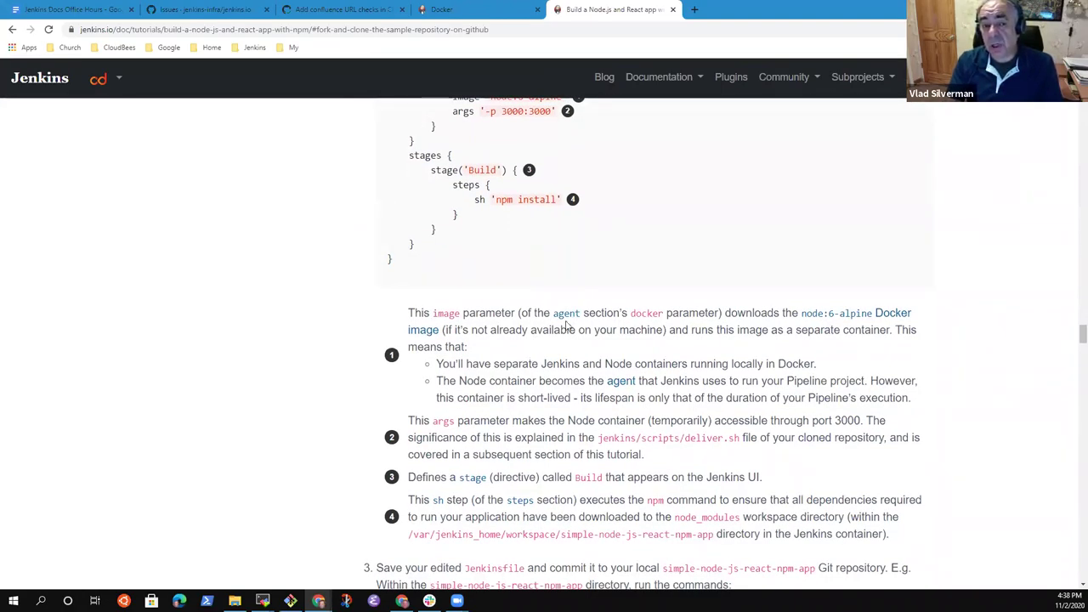
{"action": "scroll", "coordinate": [567, 326], "scroll_direction": "up", "scroll_amount": 3}
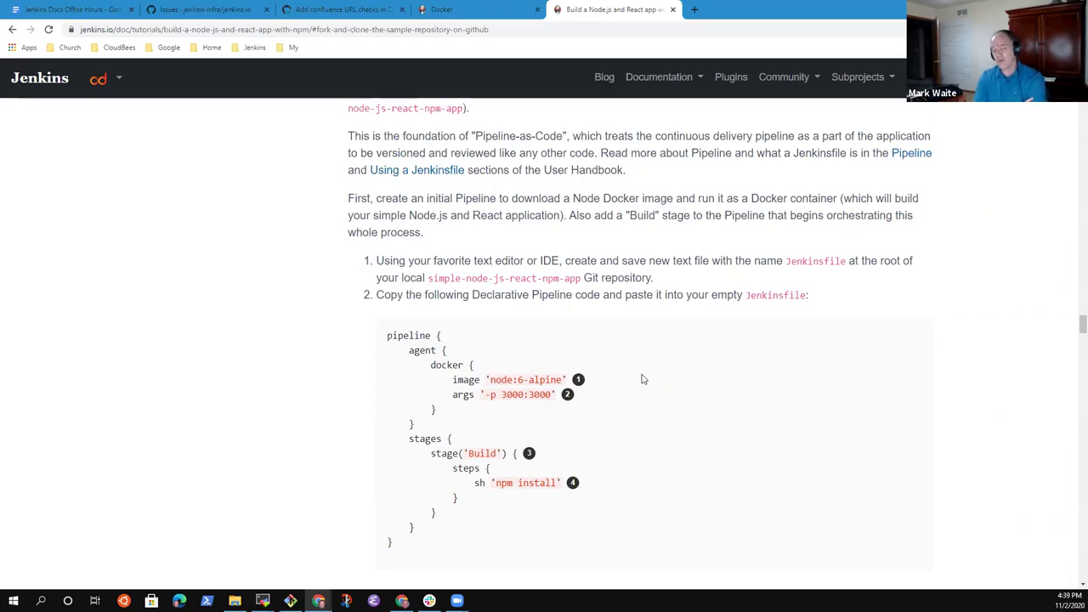
- Examine the tutorial's Windows docker run command for the myjenkins-blueocean:1.1 image, including its line-continuation characters
{"action": "scroll", "coordinate": [643, 379], "scroll_direction": "up", "scroll_amount": 5}
{"action": "scroll", "coordinate": [466, 363], "scroll_direction": "up", "scroll_amount": 15}
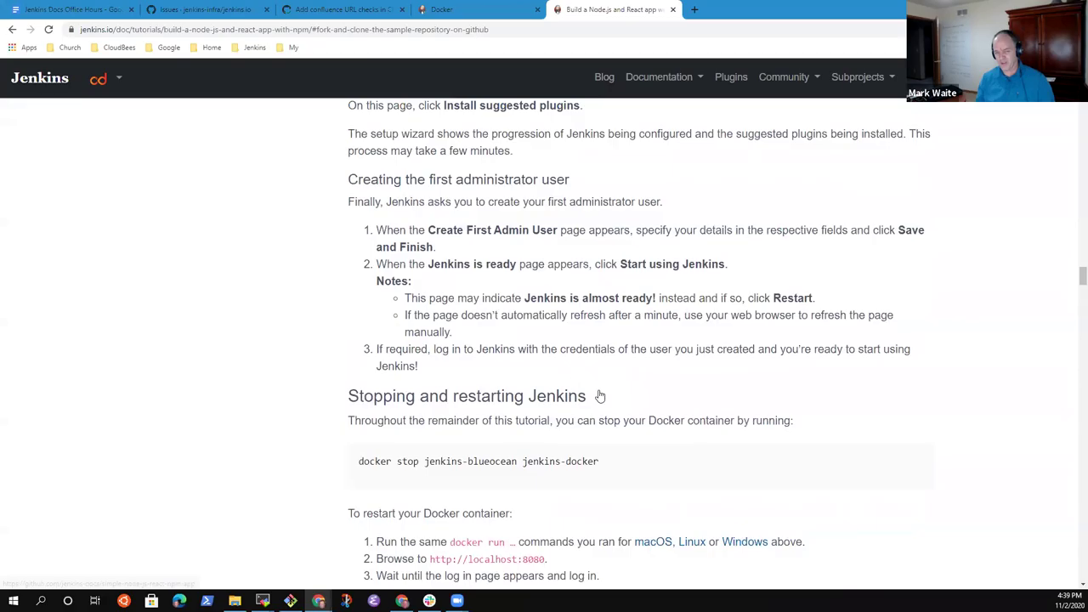
{"action": "scroll", "coordinate": [599, 396], "scroll_direction": "up", "scroll_amount": 5}
{"action": "scroll", "coordinate": [592, 379], "scroll_direction": "up", "scroll_amount": 10}
{"action": "scroll", "coordinate": [702, 433], "scroll_direction": "up", "scroll_amount": 12}
{"action": "scroll", "coordinate": [679, 373], "scroll_direction": "up", "scroll_amount": 2}
{"action": "scroll", "coordinate": [672, 357], "scroll_direction": "down", "scroll_amount": 3}
{"action": "left_click_drag", "start_coordinate": [657, 329], "coordinate": [667, 333]}
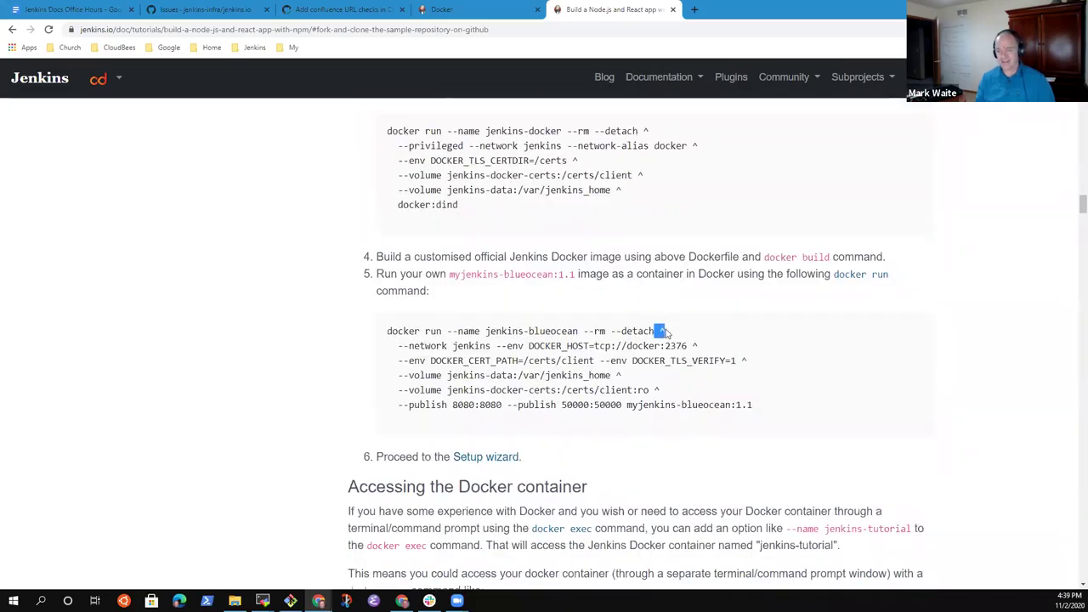
{"action": "left_click", "coordinate": [668, 334]}
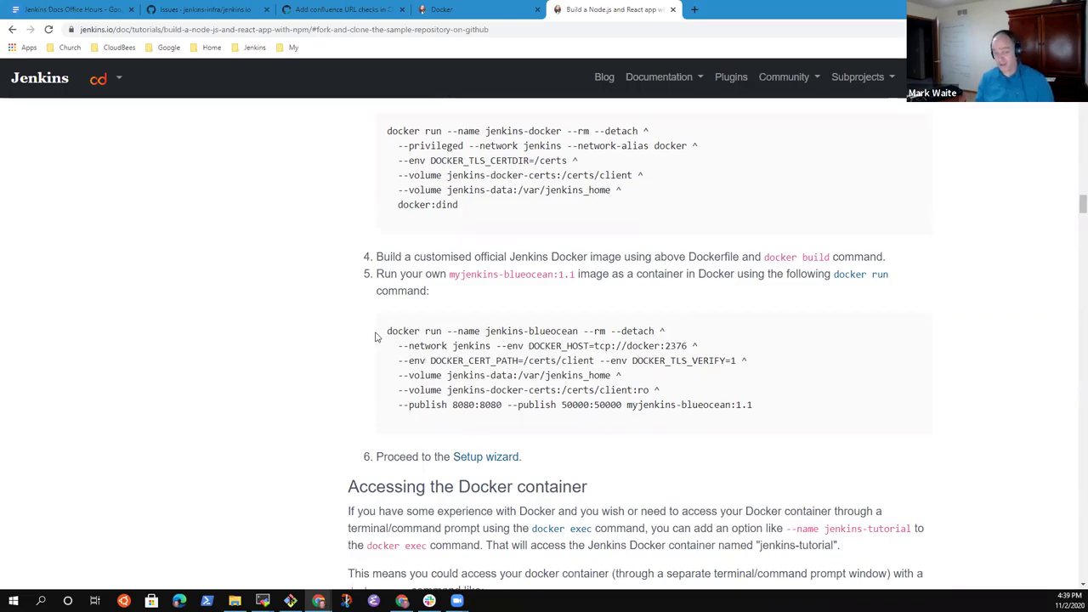
{"action": "left_click_drag", "start_coordinate": [386, 330], "coordinate": [771, 412]}
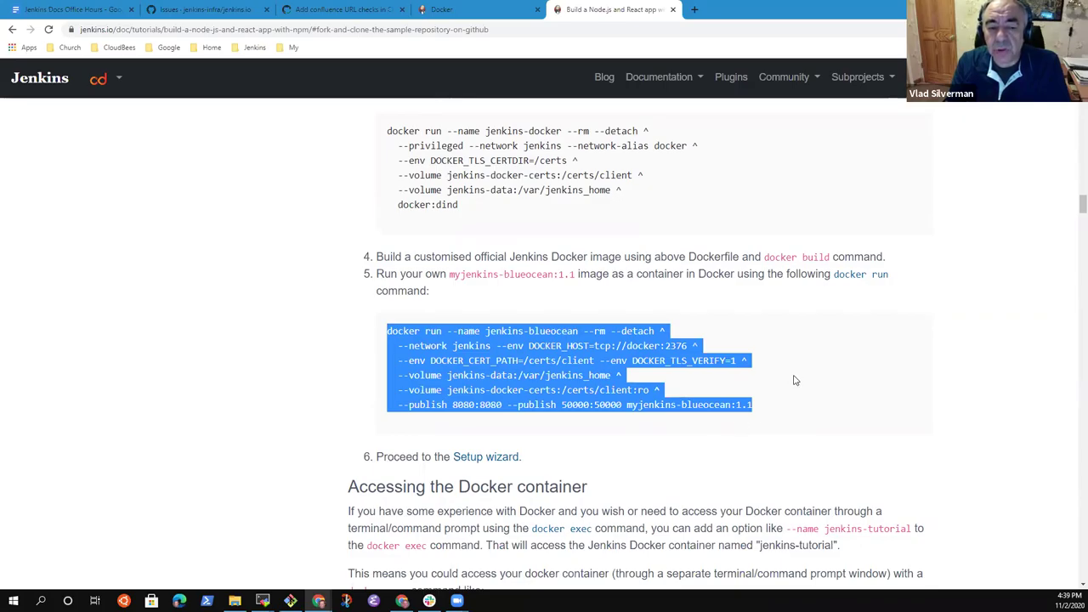
{"action": "left_click", "coordinate": [675, 386]}
- Examine the matching Windows docker run command for myjenkins-blueocean:1.1 on the Docker installation page
{"action": "left_click", "coordinate": [441, 10]}
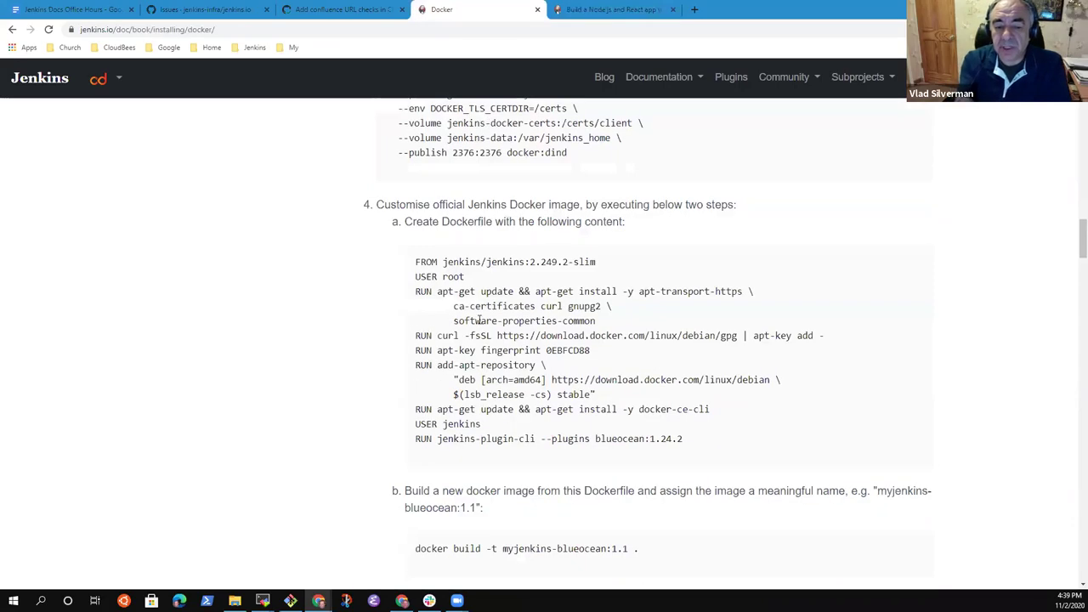
{"action": "scroll", "coordinate": [422, 366], "scroll_direction": "down", "scroll_amount": 8}
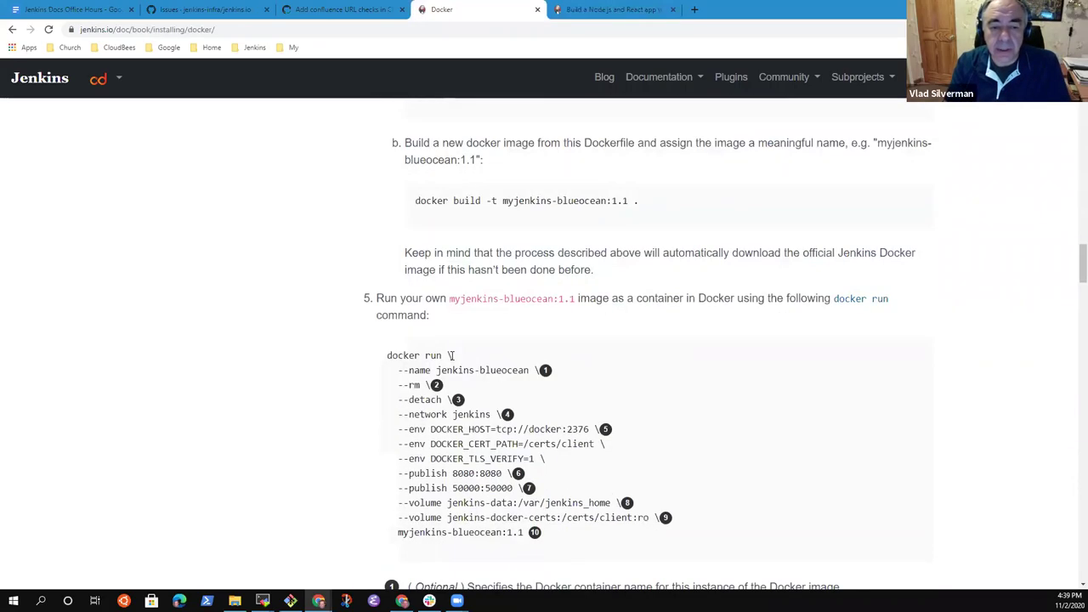
{"action": "scroll", "coordinate": [463, 355], "scroll_direction": "down", "scroll_amount": 15}
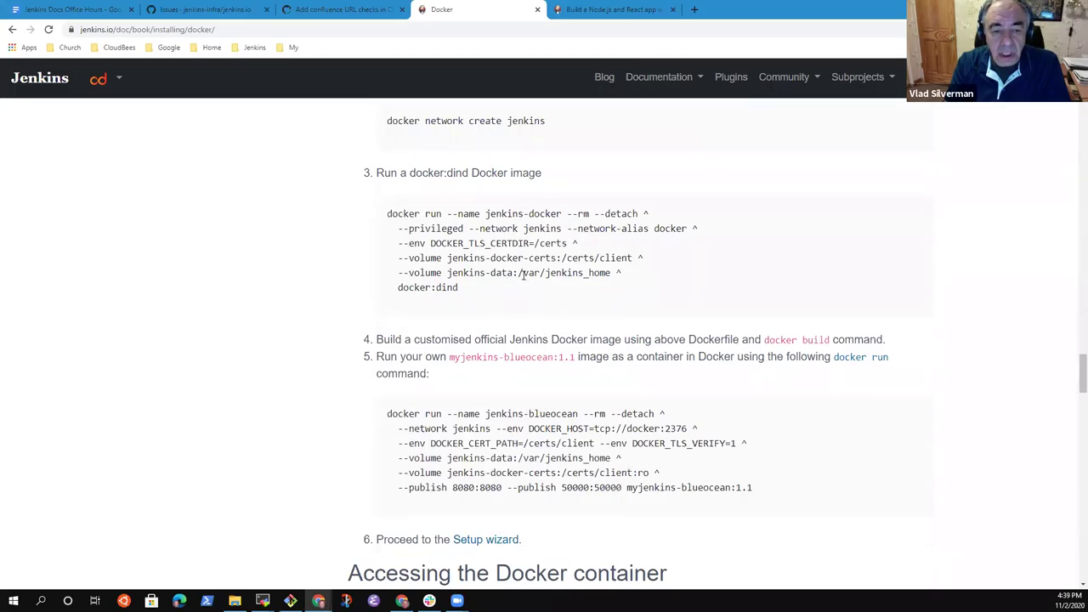
{"action": "scroll", "coordinate": [567, 310], "scroll_direction": "down", "scroll_amount": 1}
{"action": "scroll", "coordinate": [574, 306], "scroll_direction": "down", "scroll_amount": 2}
{"action": "scroll", "coordinate": [575, 310], "scroll_direction": "up", "scroll_amount": 3}
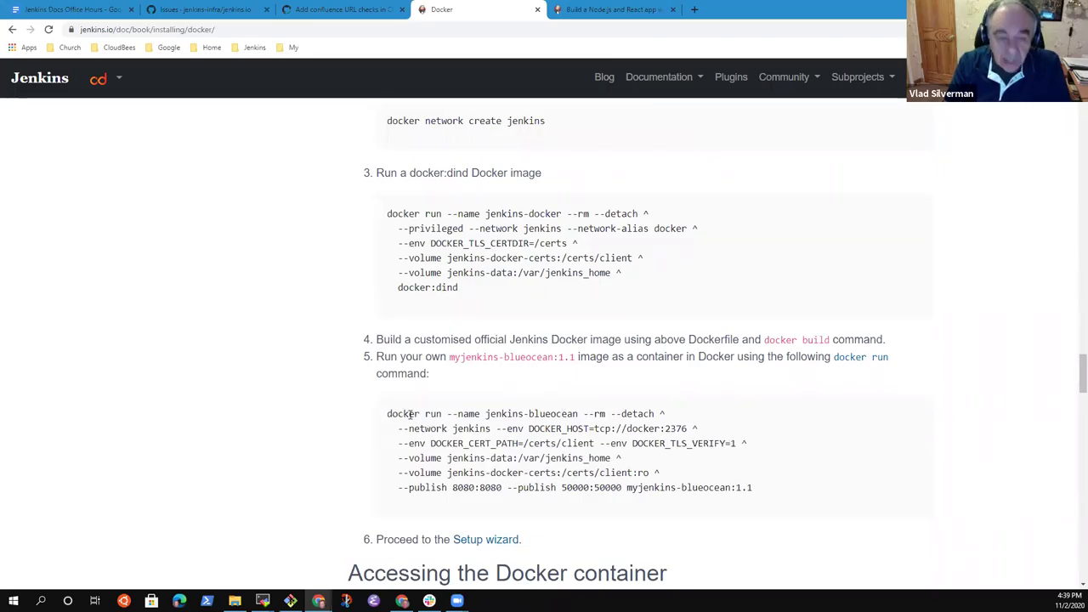
{"action": "left_click_drag", "start_coordinate": [411, 414], "coordinate": [786, 488]}
{"action": "left_click", "coordinate": [806, 485]}
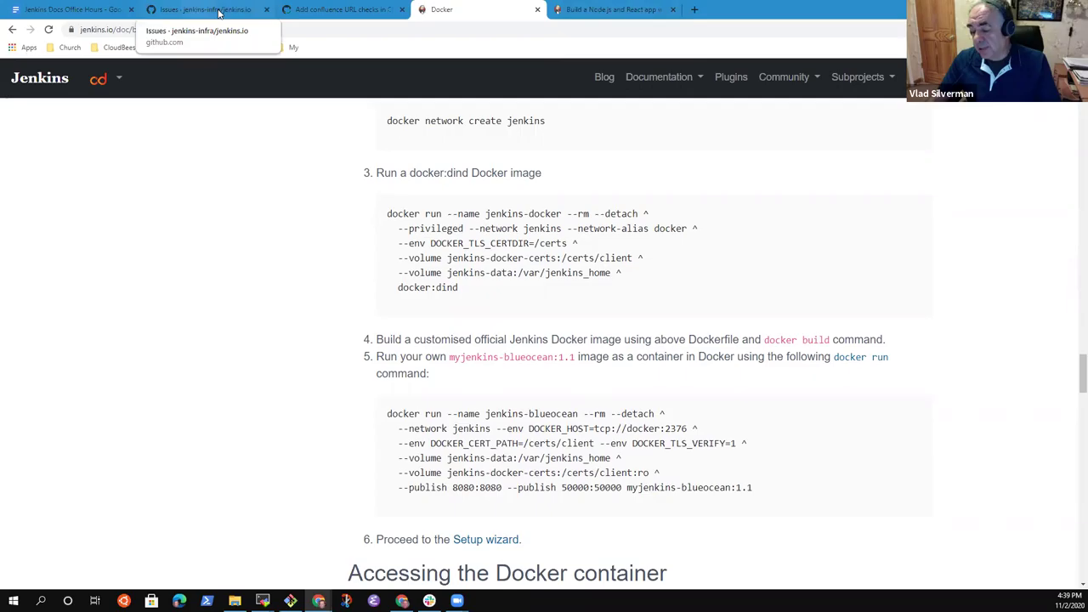
- Glance at the confluence URL checks pull request, and return to the Node.js and React tutorial
{"action": "left_click", "coordinate": [354, 10]}
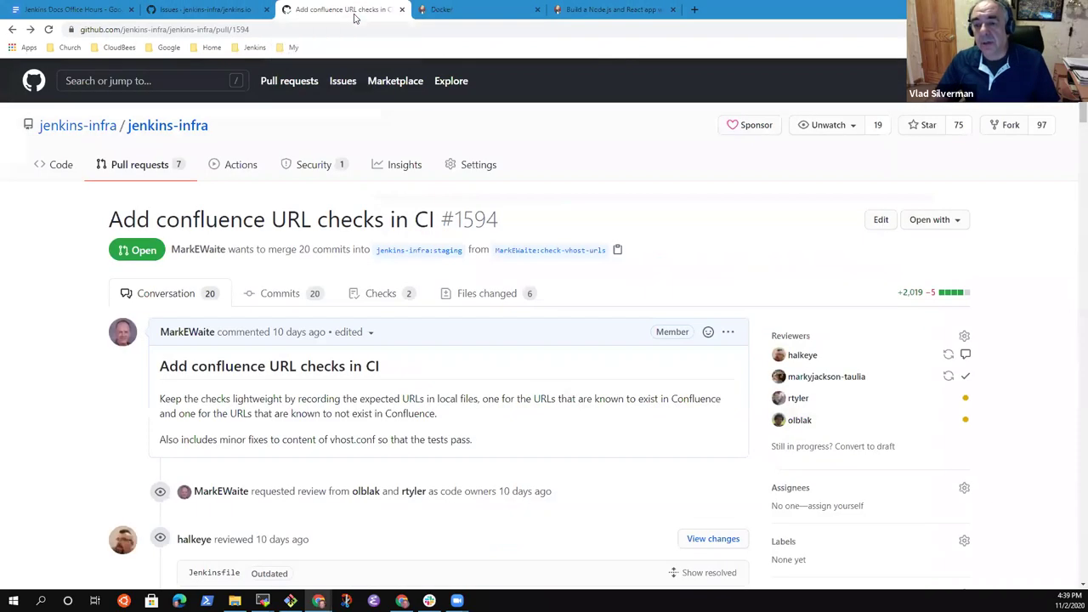
{"action": "left_click", "coordinate": [480, 12]}
{"action": "left_click", "coordinate": [639, 15]}
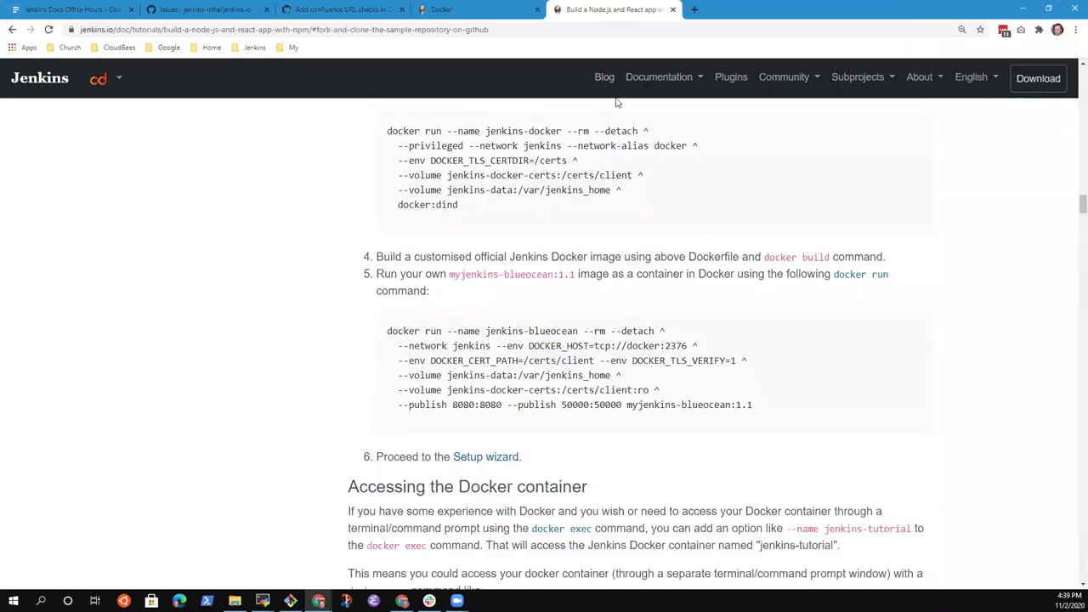
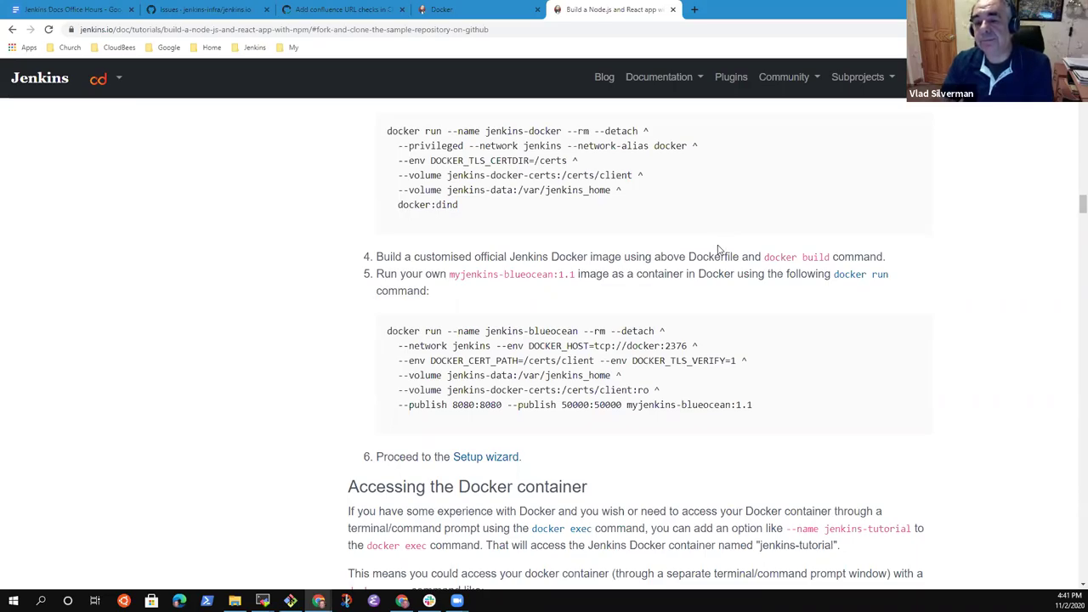
- Open the Jenkins tutorials overview and locate the list of tutorials on using build tools
{"action": "left_click", "coordinate": [688, 85]}
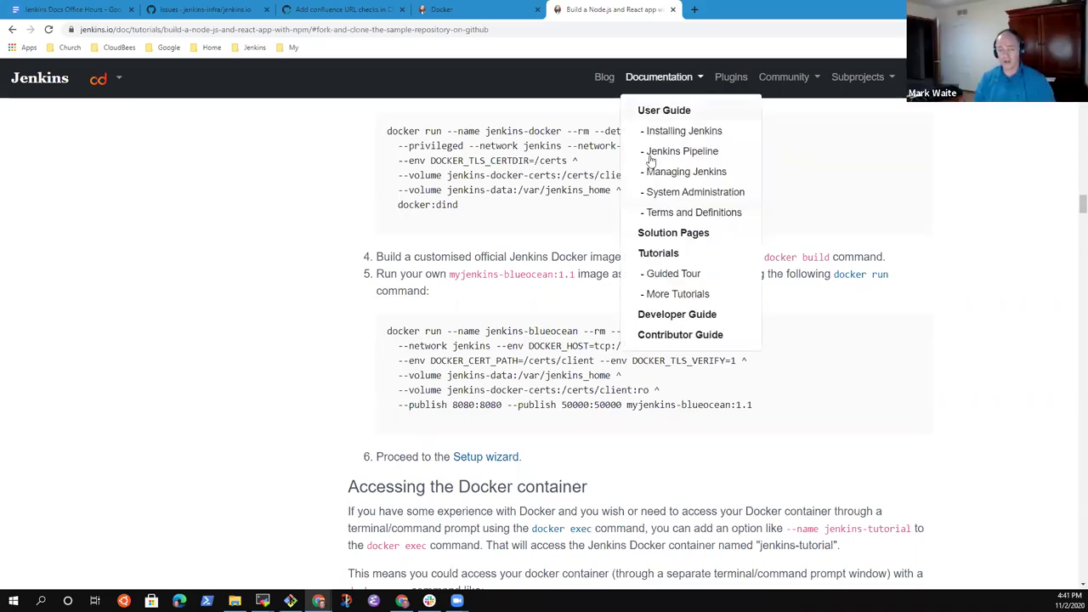
{"action": "left_click", "coordinate": [684, 296]}
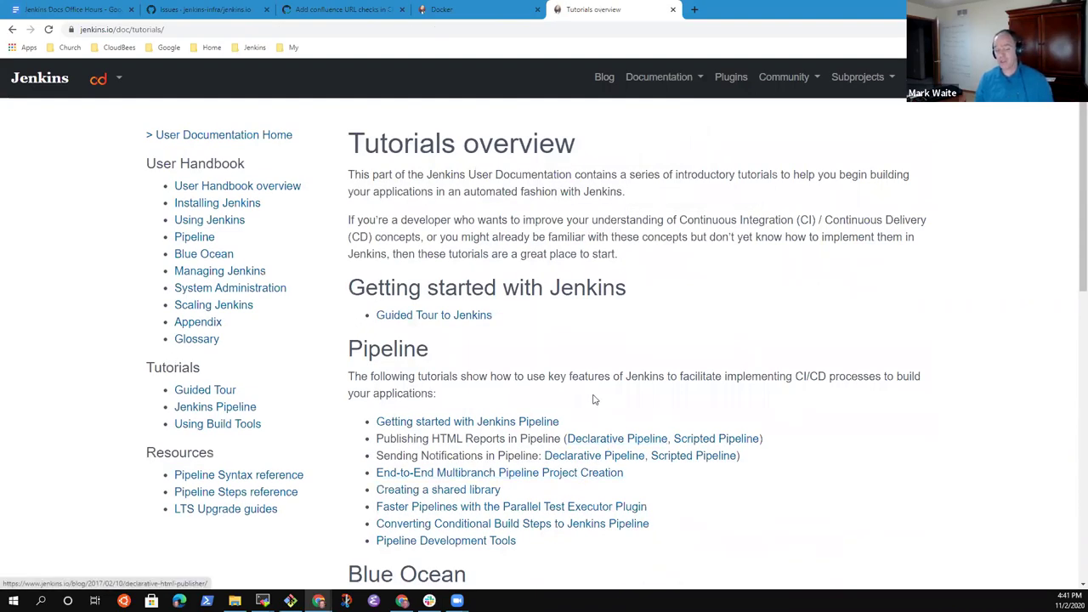
{"action": "scroll", "coordinate": [586, 399], "scroll_direction": "down", "scroll_amount": 3}
{"action": "scroll", "coordinate": [587, 402], "scroll_direction": "down", "scroll_amount": 4}
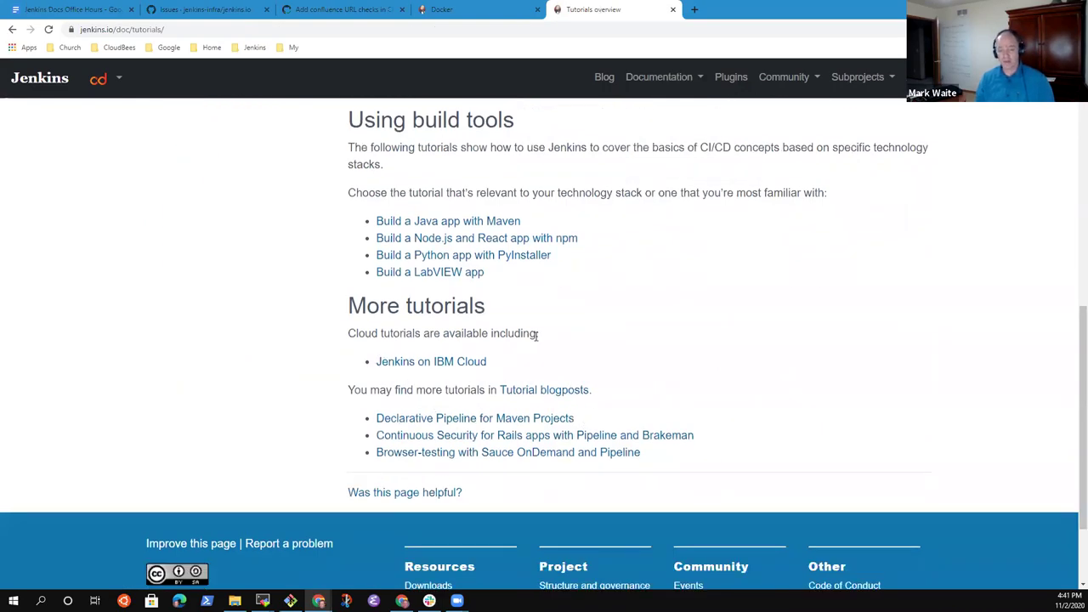
- Look over the Jenkins on IBM Cloud tutorial listed under More tutorials, and return to the tutorials overview
{"action": "left_click_drag", "start_coordinate": [345, 299], "coordinate": [510, 371]}
{"action": "left_click", "coordinate": [561, 378]}
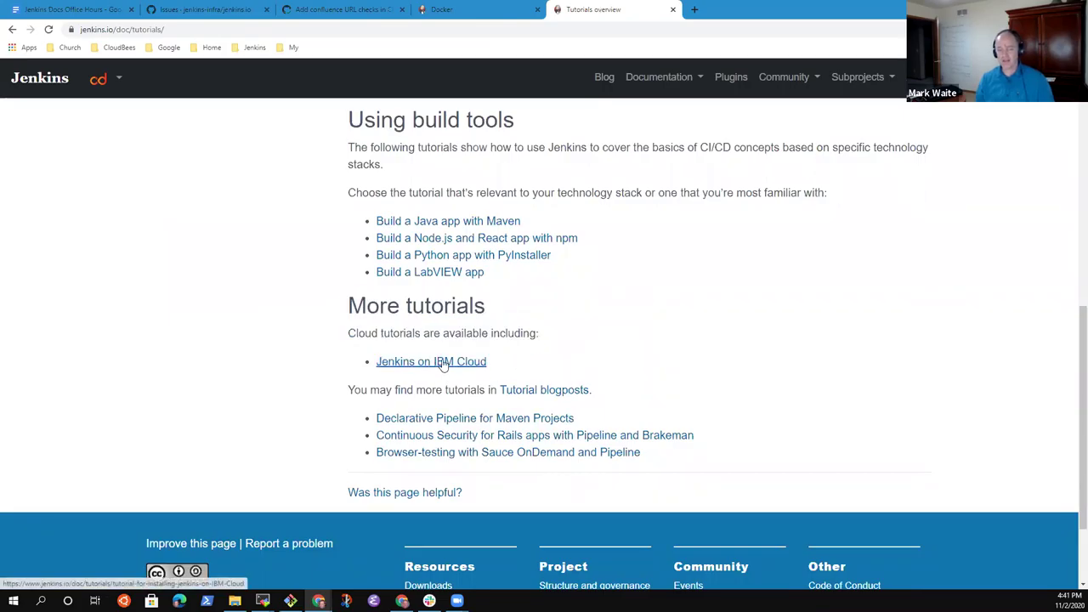
{"action": "left_click", "coordinate": [441, 362]}
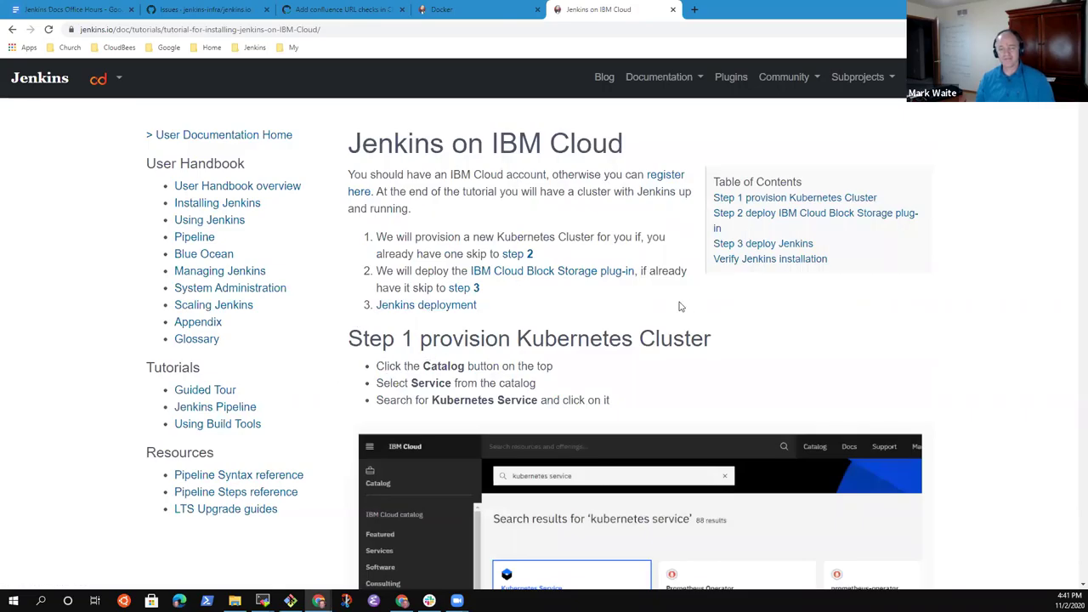
{"action": "scroll", "coordinate": [680, 308], "scroll_direction": "down", "scroll_amount": 3}
{"action": "scroll", "coordinate": [679, 308], "scroll_direction": "down", "scroll_amount": 3}
{"action": "scroll", "coordinate": [684, 314], "scroll_direction": "up", "scroll_amount": 6}
{"action": "scroll", "coordinate": [693, 321], "scroll_direction": "down", "scroll_amount": 6}
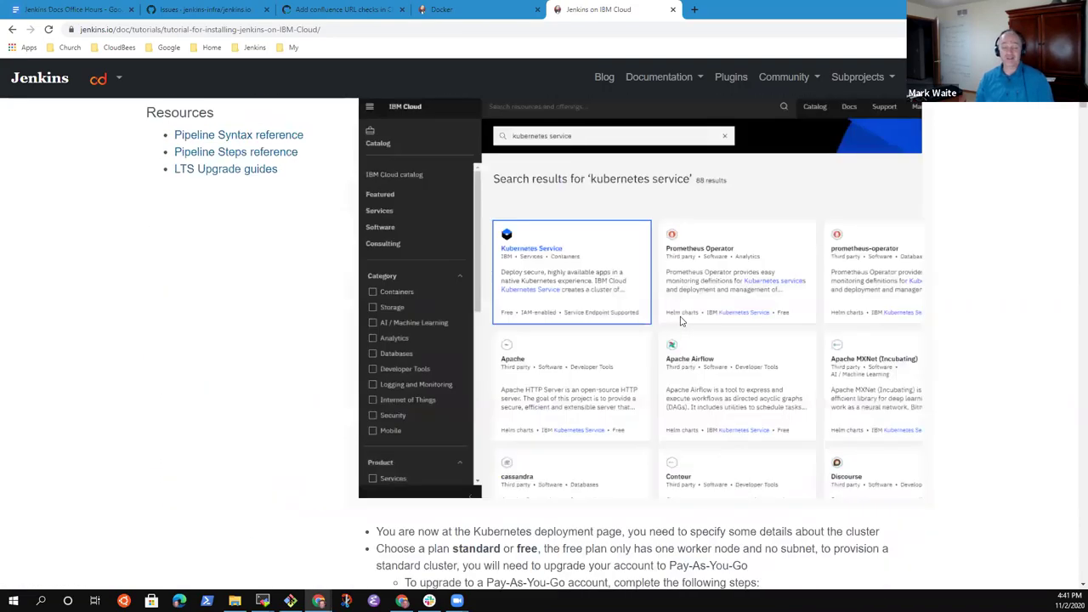
{"action": "scroll", "coordinate": [695, 324], "scroll_direction": "up", "scroll_amount": 5}
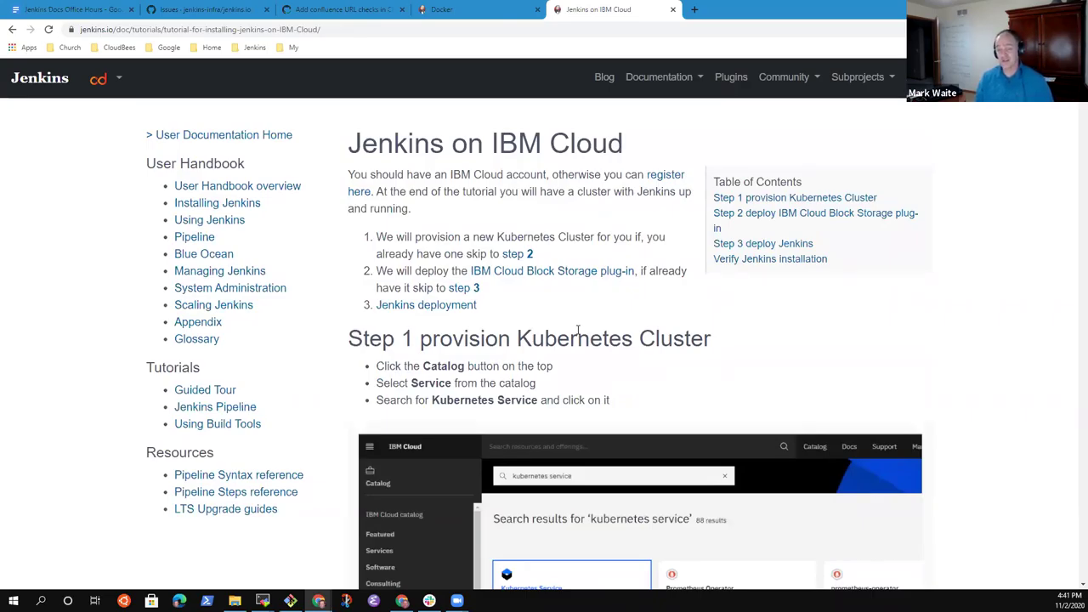
{"action": "left_click", "coordinate": [12, 29]}
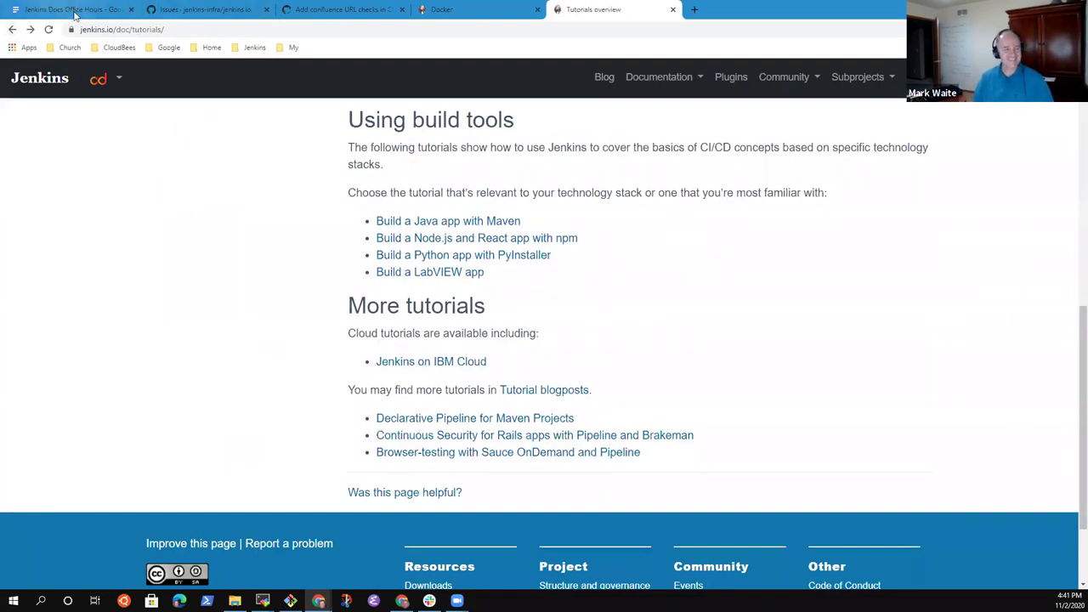
- Return to the Jenkins Docs Office Hours notes and highlight the open Node.JS tutorial issue about access to port 3000
{"action": "left_click", "coordinate": [503, 12]}
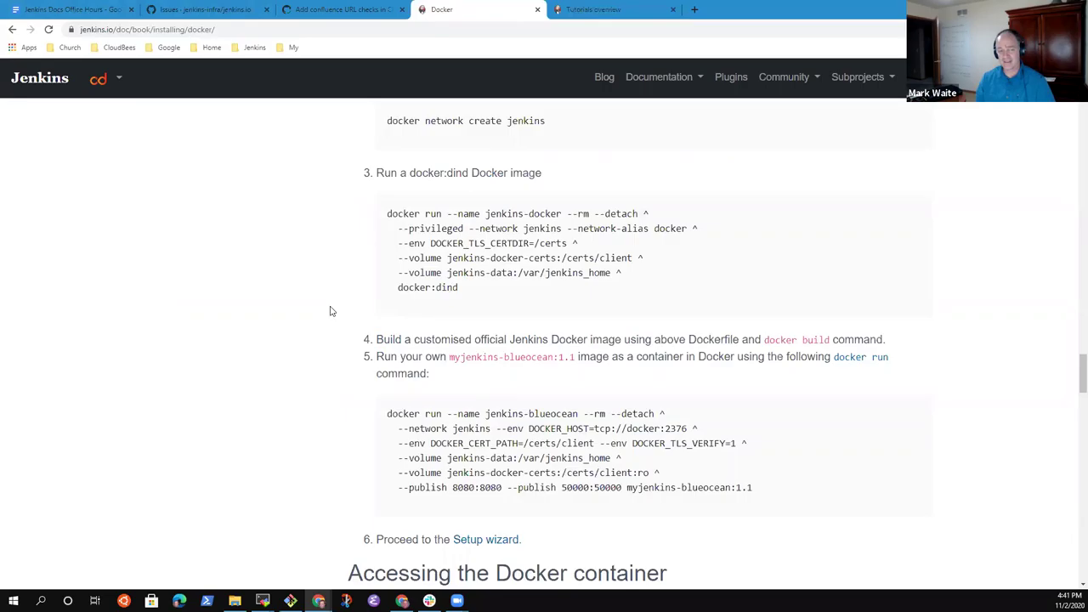
{"action": "left_click", "coordinate": [73, 10]}
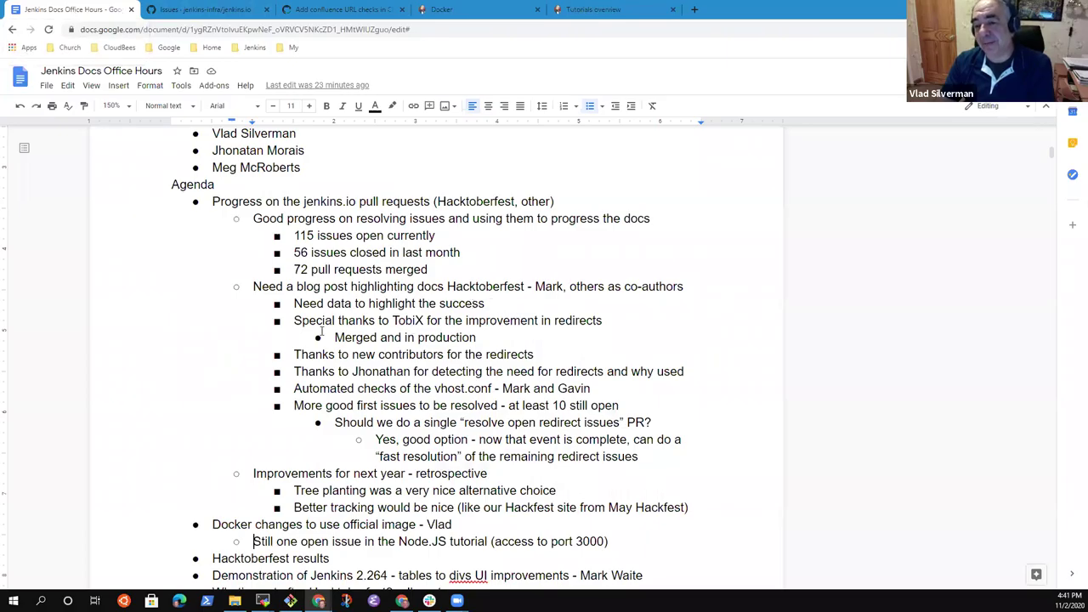
{"action": "scroll", "coordinate": [416, 417], "scroll_direction": "down", "scroll_amount": 3}
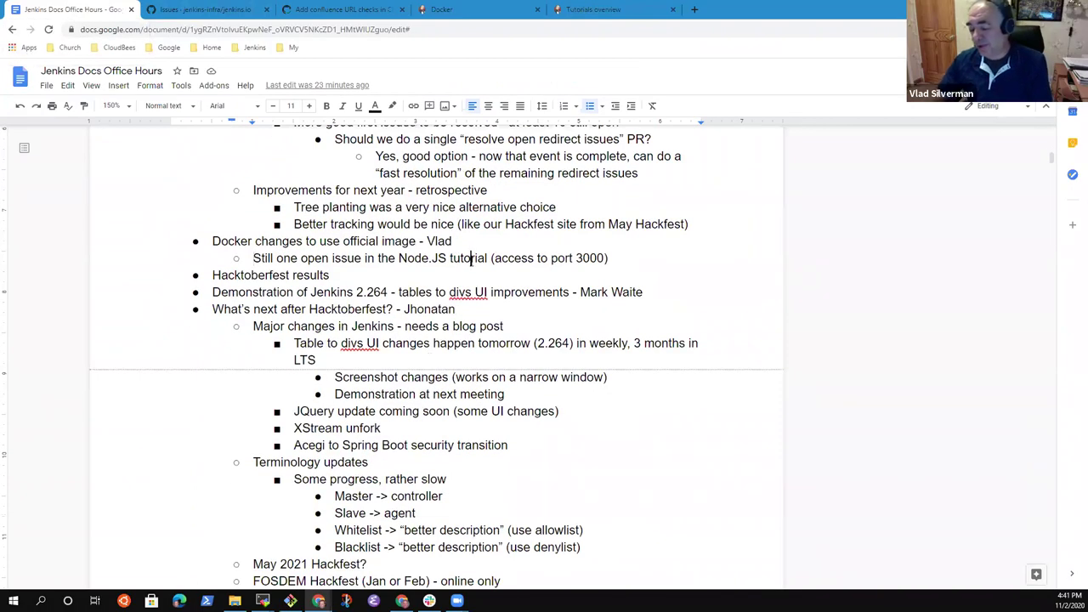
{"action": "triple_click", "coordinate": [471, 261]}
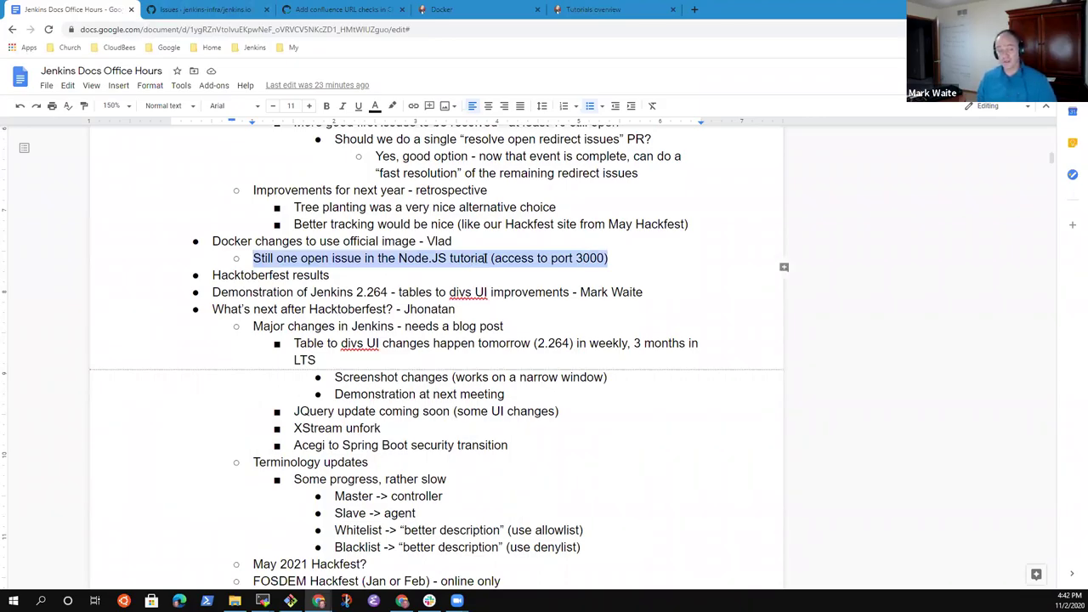
{"action": "left_click", "coordinate": [488, 259]}
{"action": "triple_click", "coordinate": [492, 257]}
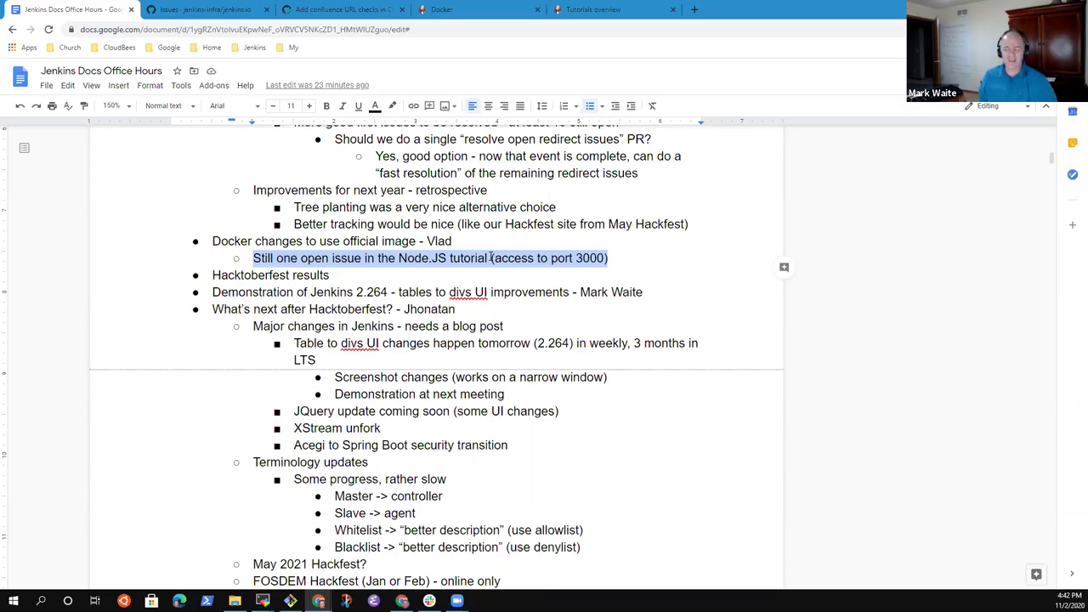
- Add a sub-bullet under the Node.JS tutorial issue reading "Tutorial has a running process that the user connects in their browser"
{"action": "key", "text": "Up"}
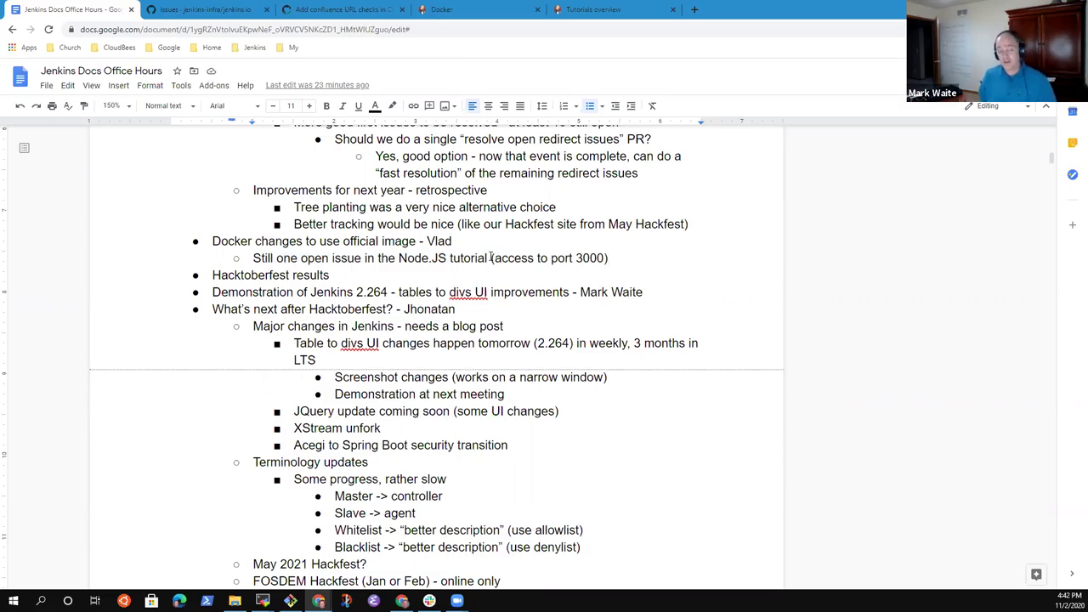
{"action": "key", "text": "Return"}
{"action": "key", "text": "Tab"}
{"action": "type", "text": "Tut"}
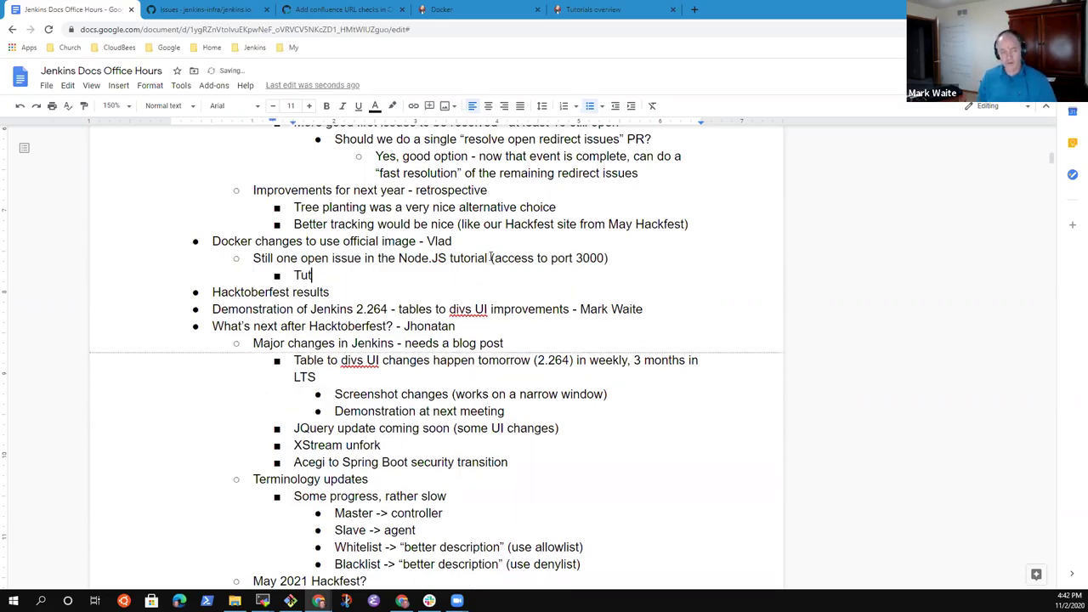
{"action": "type", "text": "orial has a running pr"}
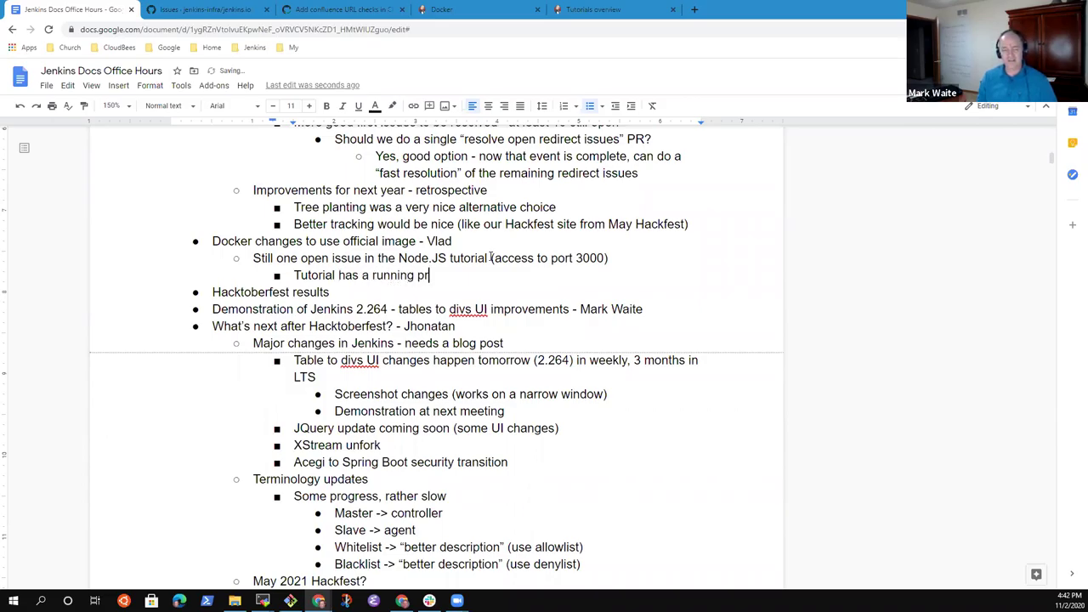
{"action": "type", "text": "ocess that the yuser"}
{"action": "key", "text": "BackSpace"}
{"action": "key", "text": "BackSpace"}
{"action": "key", "text": "BackSpace"}
{"action": "key", "text": "BackSpace"}
{"action": "key", "text": "BackSpace"}
{"action": "type", "text": "user "}
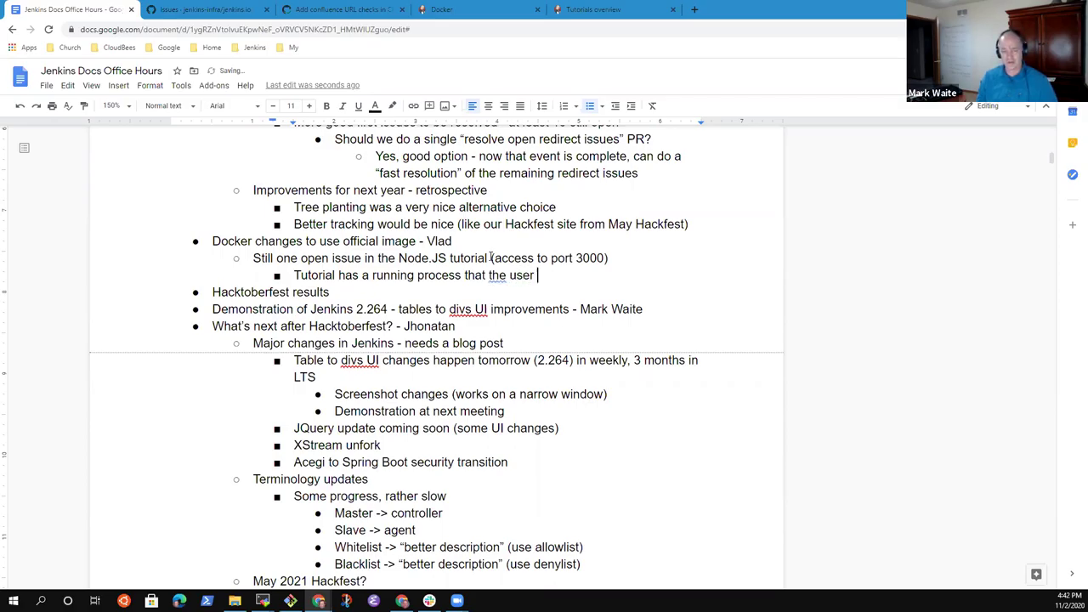
{"action": "type", "text": "connects"}
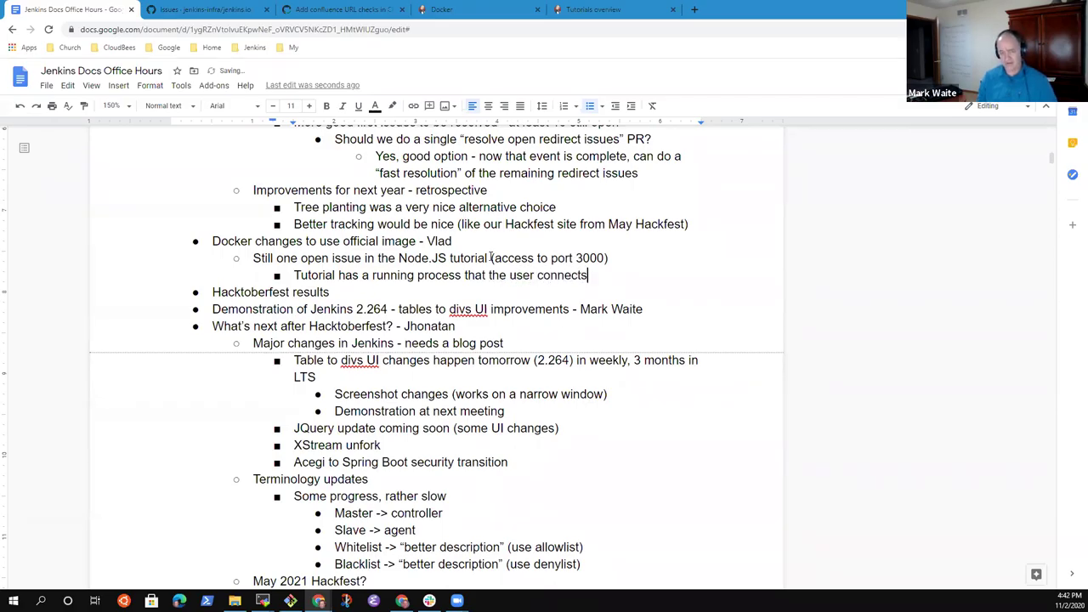
{"action": "type", "text": " in their browser"}
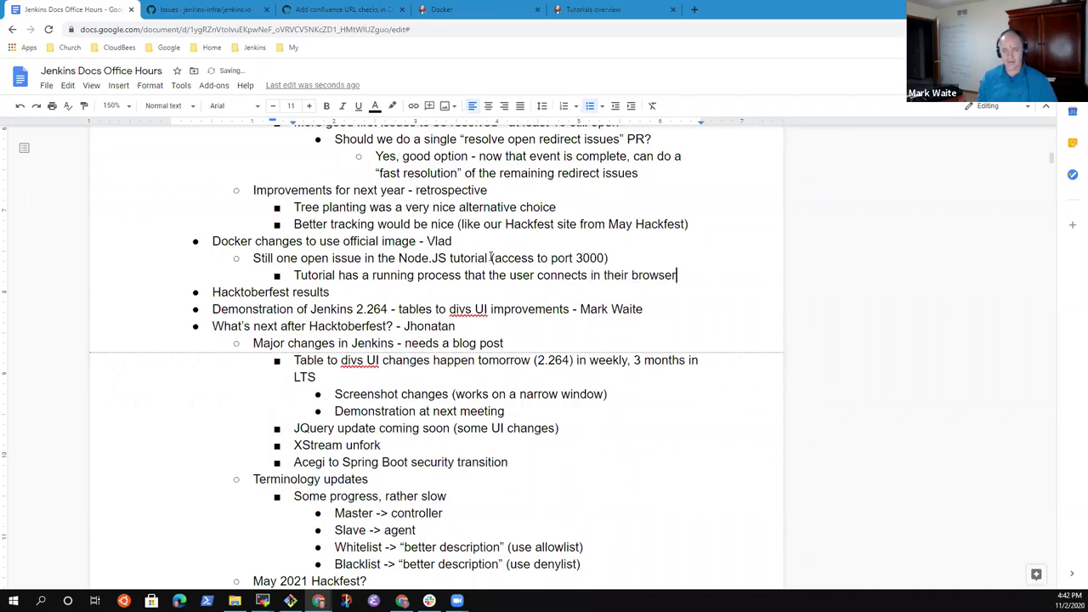
{"action": "key", "text": "Return"}
{"action": "type", "text": "http://localhost:3000/"}
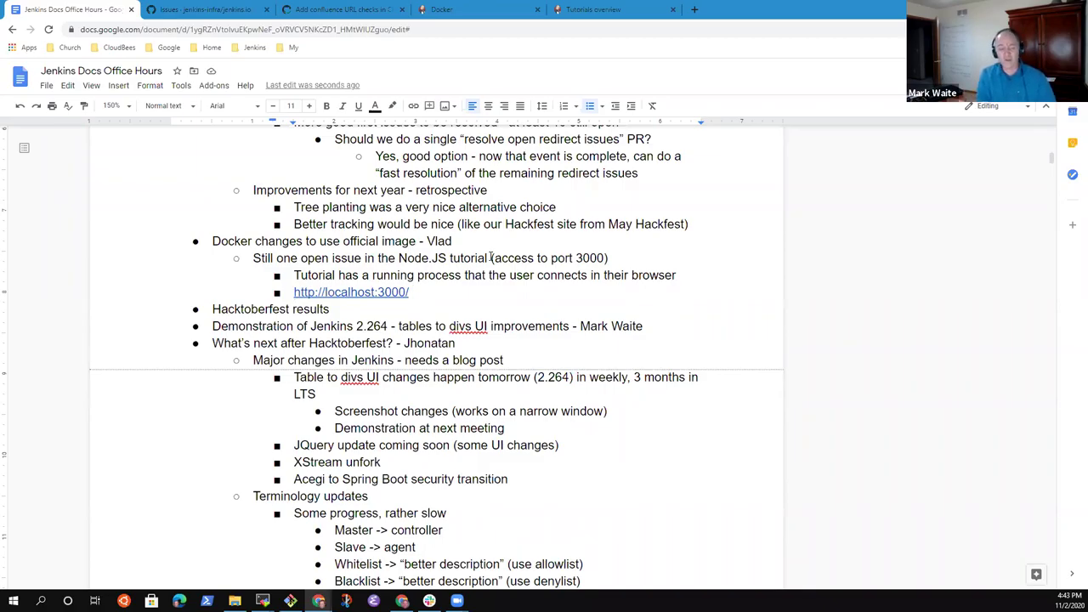
{"action": "type", "text": "not"}
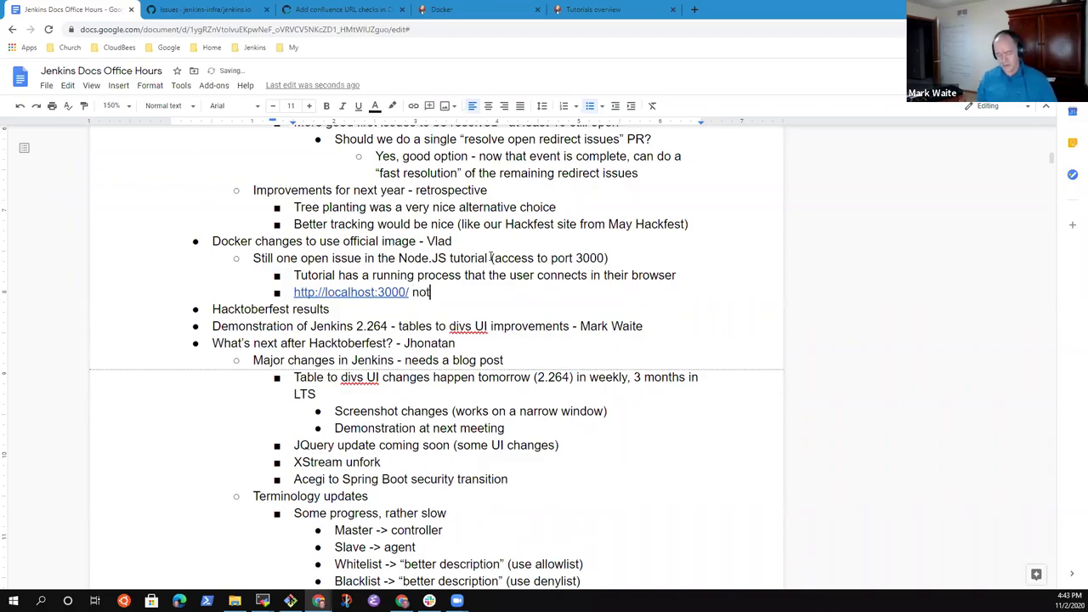
{"action": "type", "text": " accessible"}
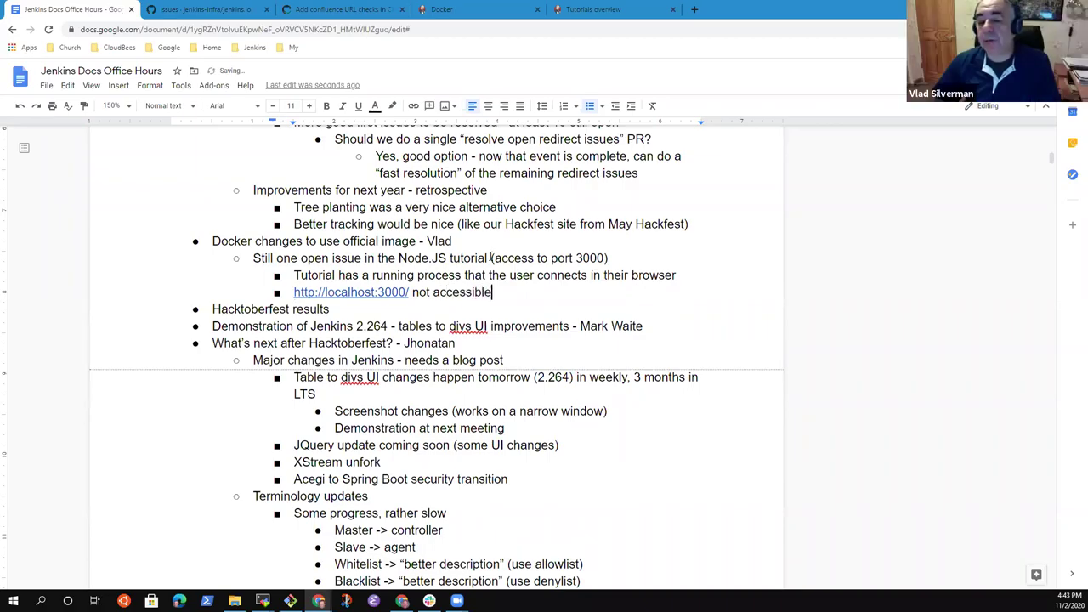
- Delete the "Hacktoberfest results" item from the agenda
{"action": "key", "text": "shift+Home"}
{"action": "key", "text": "BackSpace"}
{"action": "key", "text": "Delete"}
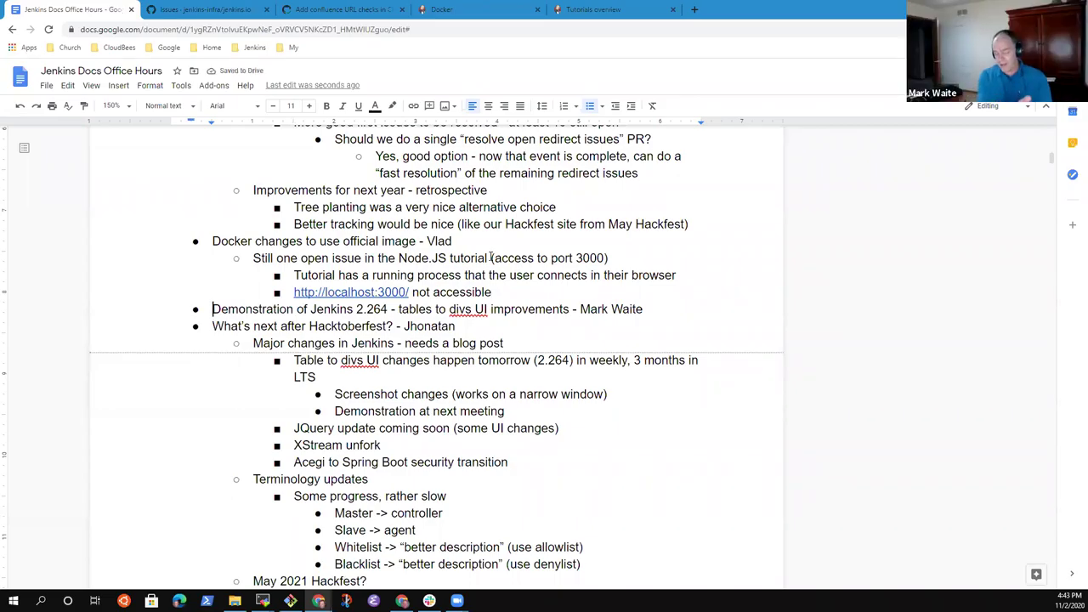
- Highlight the agenda item on demonstrating the Jenkins 2.264 tables to divs UI improvements, and clear the selection
{"action": "key", "text": "Down"}
{"action": "key", "text": "shift+Down"}
{"action": "key", "text": "Up"}
{"action": "key", "text": "shift+Down"}
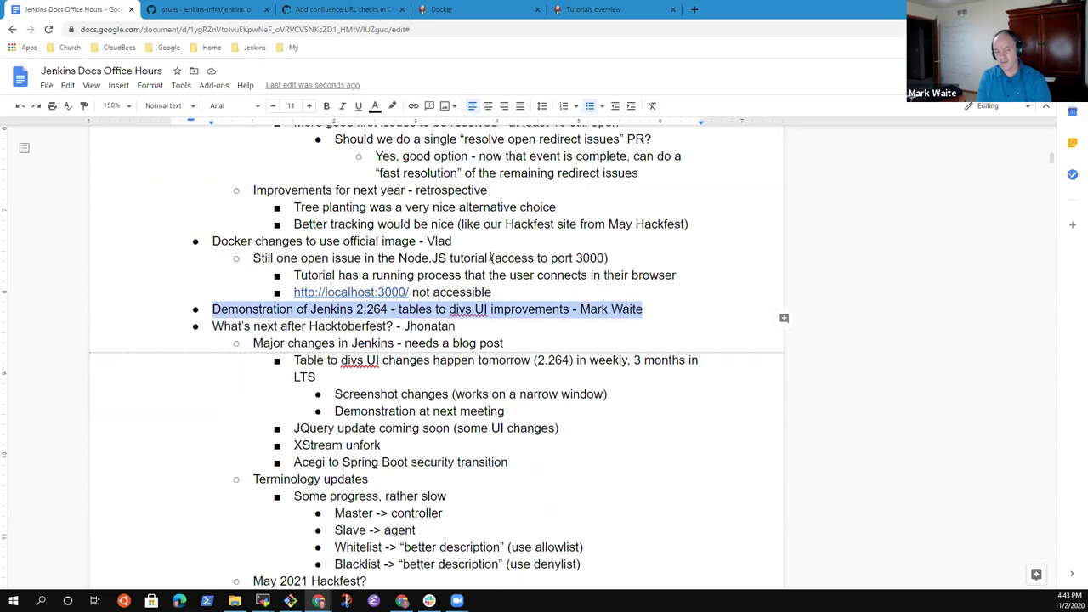
{"action": "key", "text": "End"}
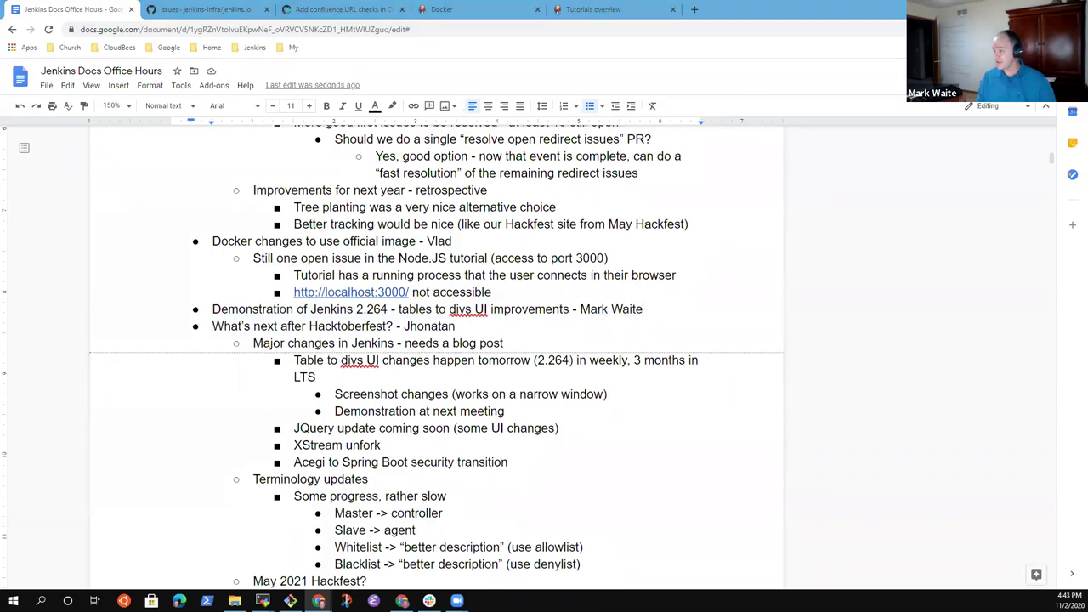
- Bring the Jenkins dashboard into the browser window and load the bookmarked testing-a Jenkins server in it
{"action": "left_click_drag", "start_coordinate": [267, 7], "coordinate": [865, 13]}
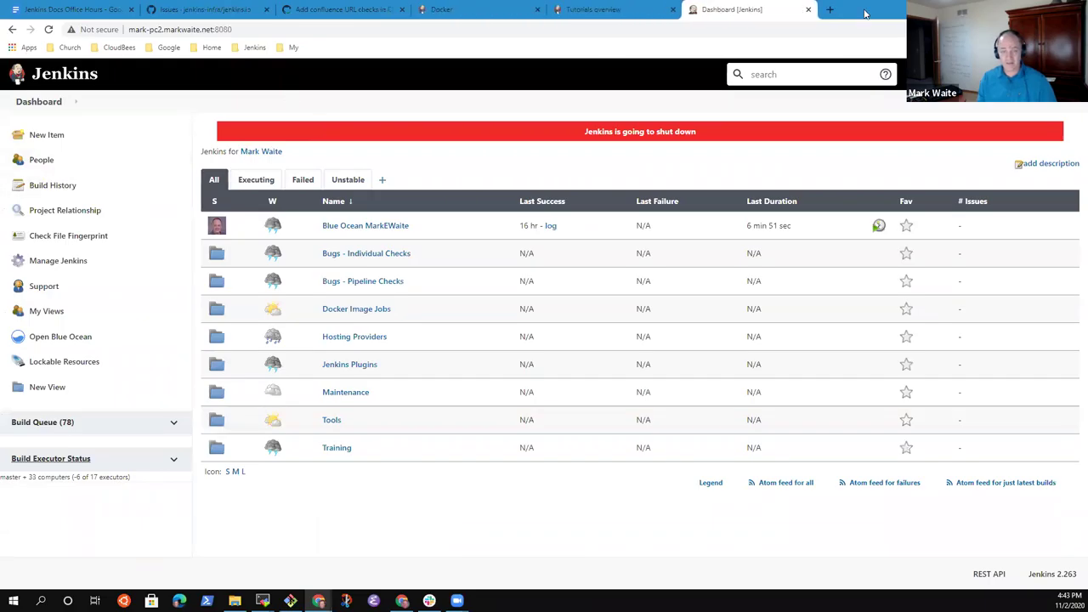
{"action": "left_click", "coordinate": [254, 47]}
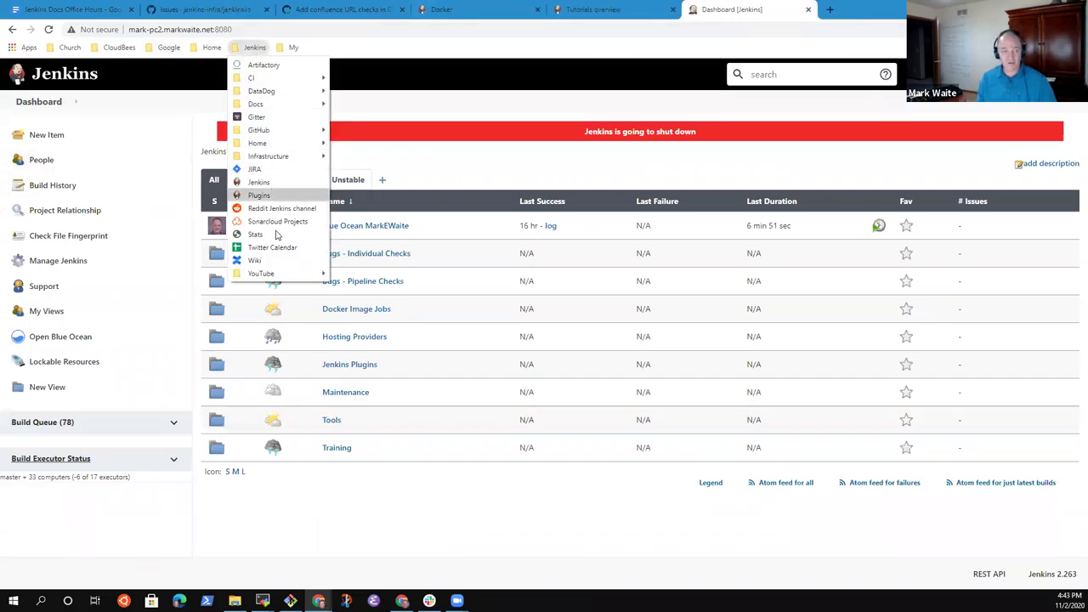
{"action": "mouse_move", "coordinate": [294, 143]}
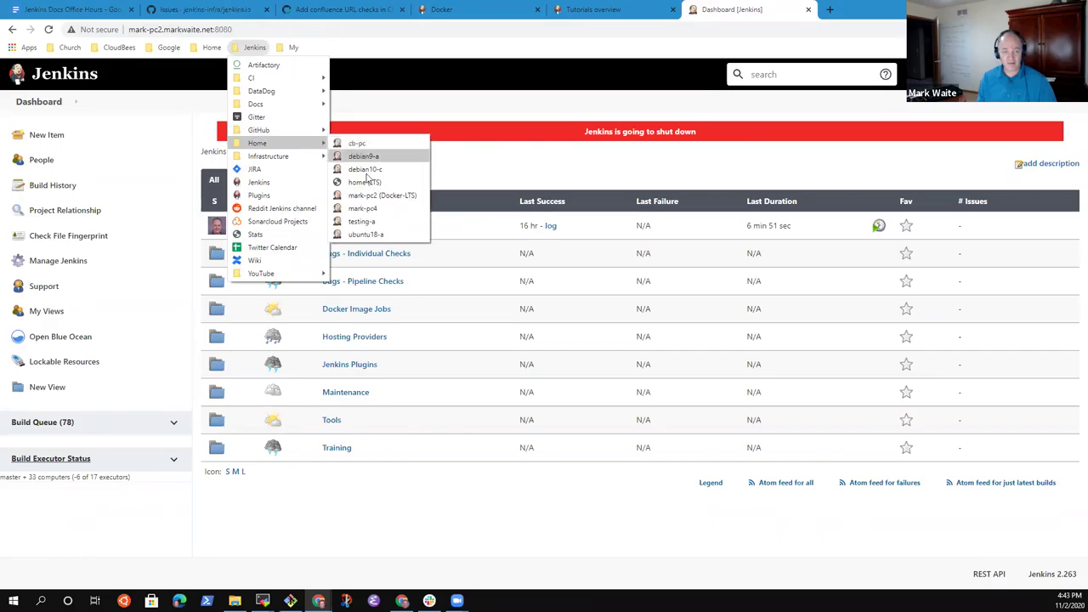
{"action": "left_click", "coordinate": [362, 221]}
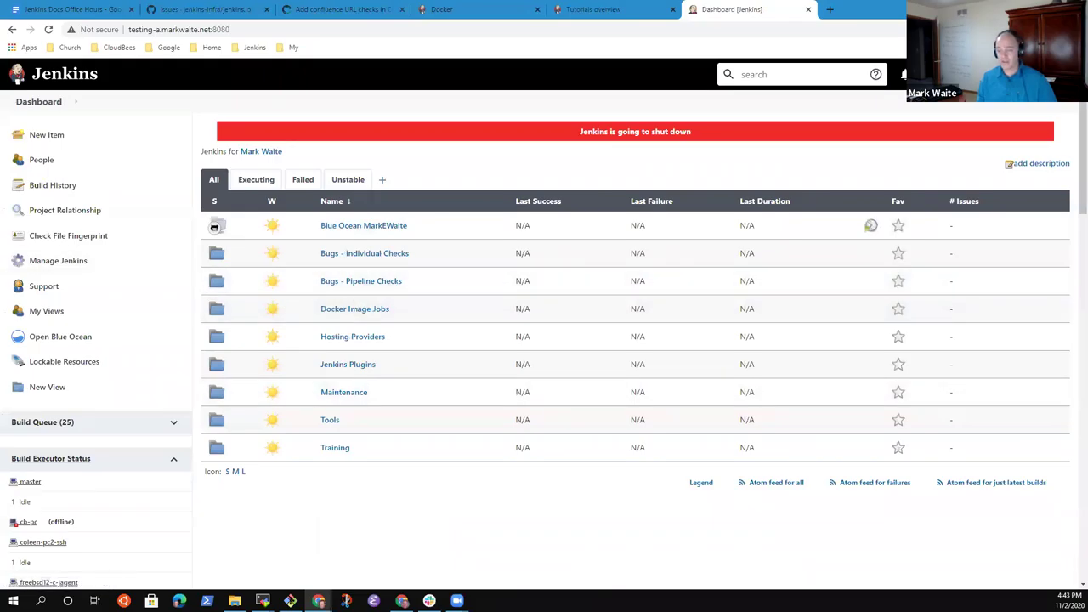
- Check the Jenkins version at the end of the dashboard page, and collapse the Build Executor Status list
{"action": "scroll", "coordinate": [1068, 369], "scroll_direction": "down", "scroll_amount": 15}
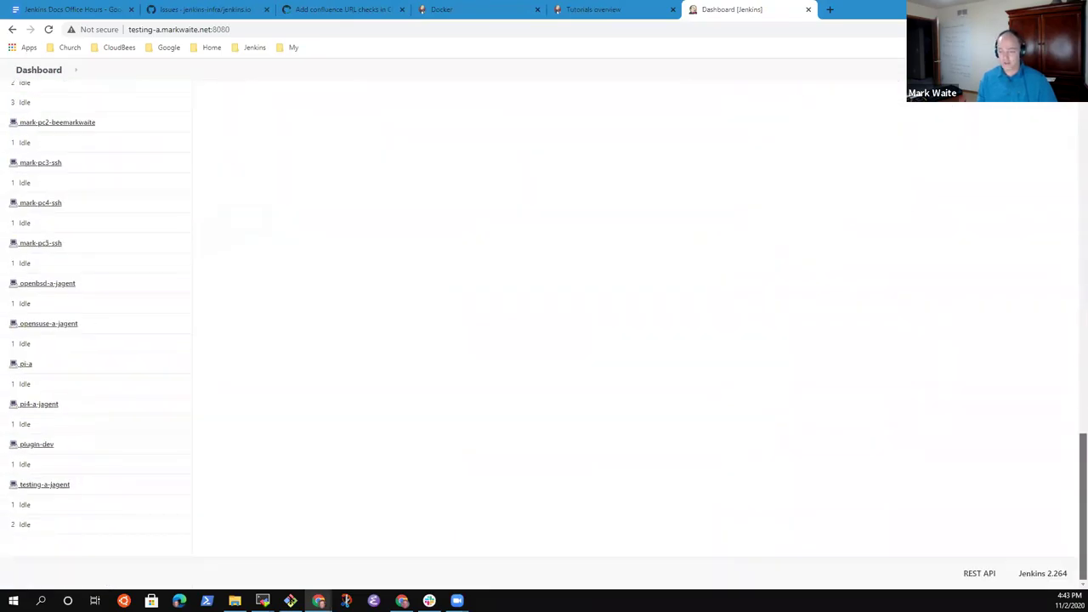
{"action": "left_click_drag", "start_coordinate": [1012, 572], "coordinate": [1072, 582]}
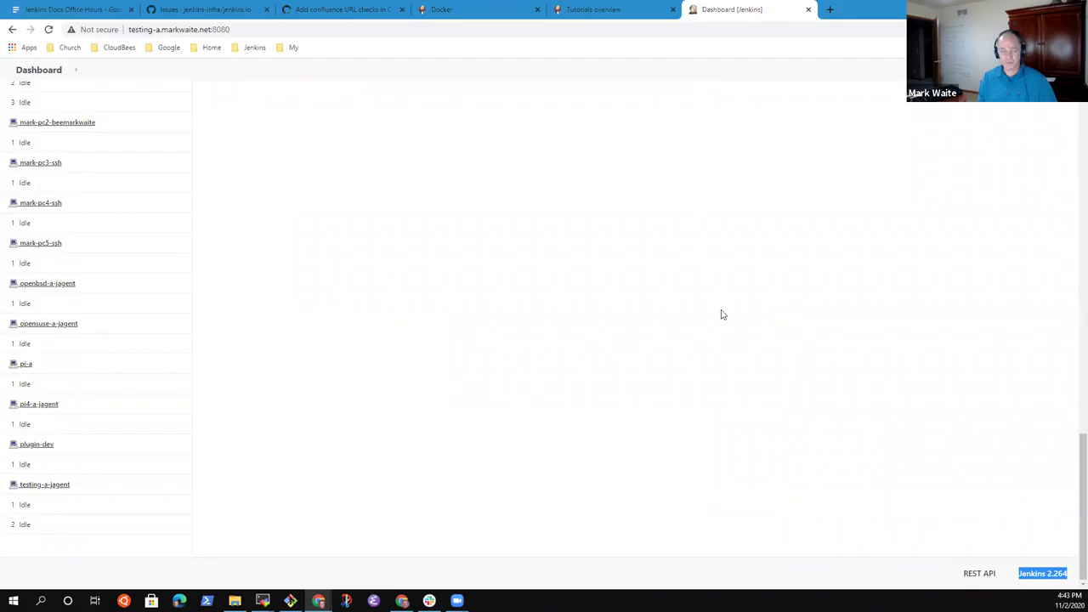
{"action": "scroll", "coordinate": [712, 358], "scroll_direction": "up", "scroll_amount": 5}
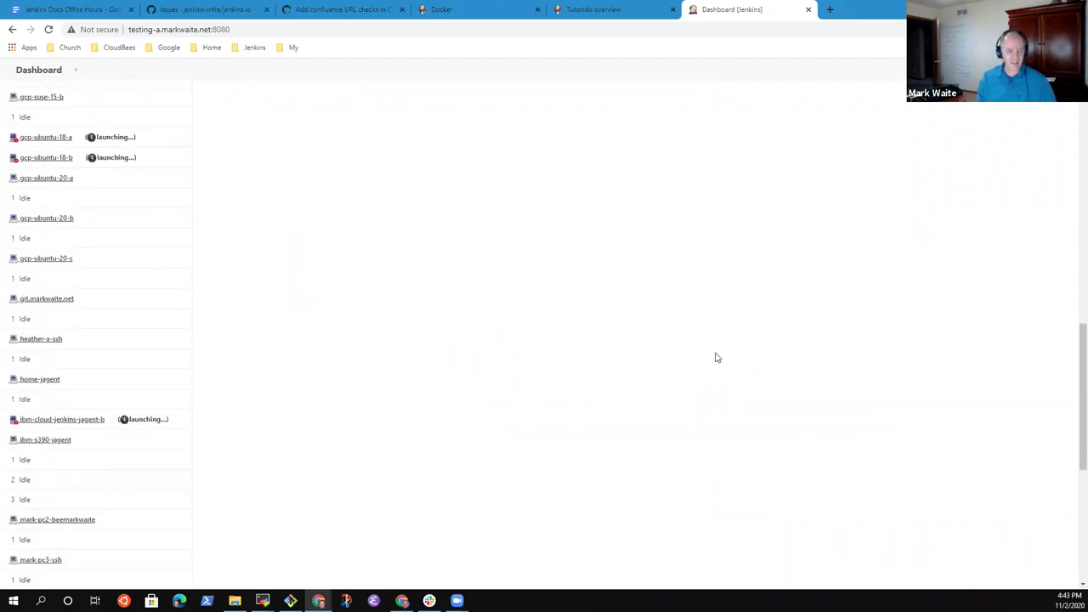
{"action": "scroll", "coordinate": [139, 440], "scroll_direction": "up", "scroll_amount": 10}
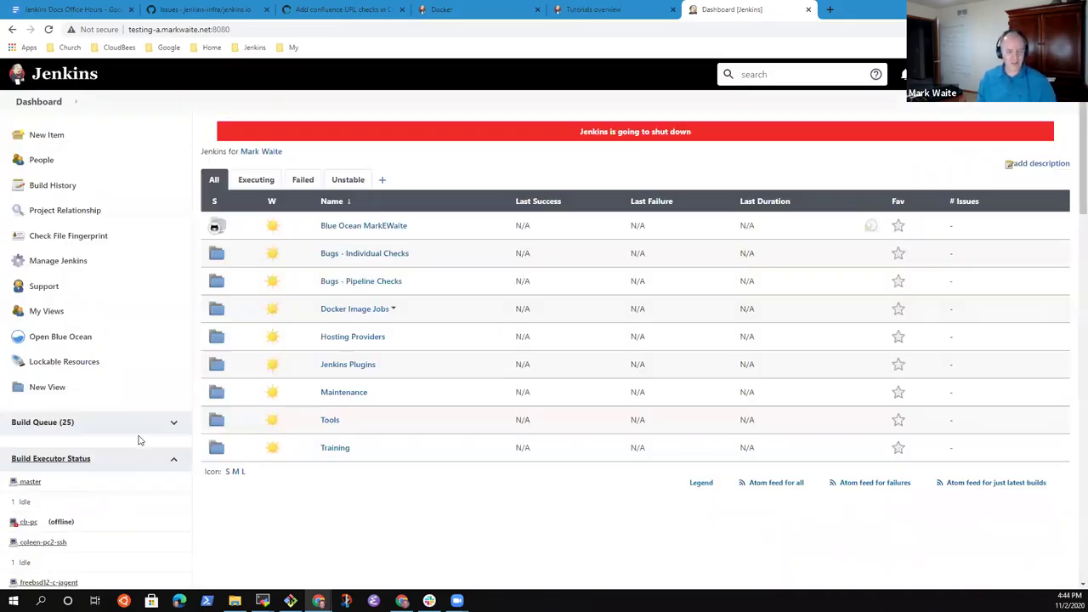
{"action": "left_click", "coordinate": [171, 463]}
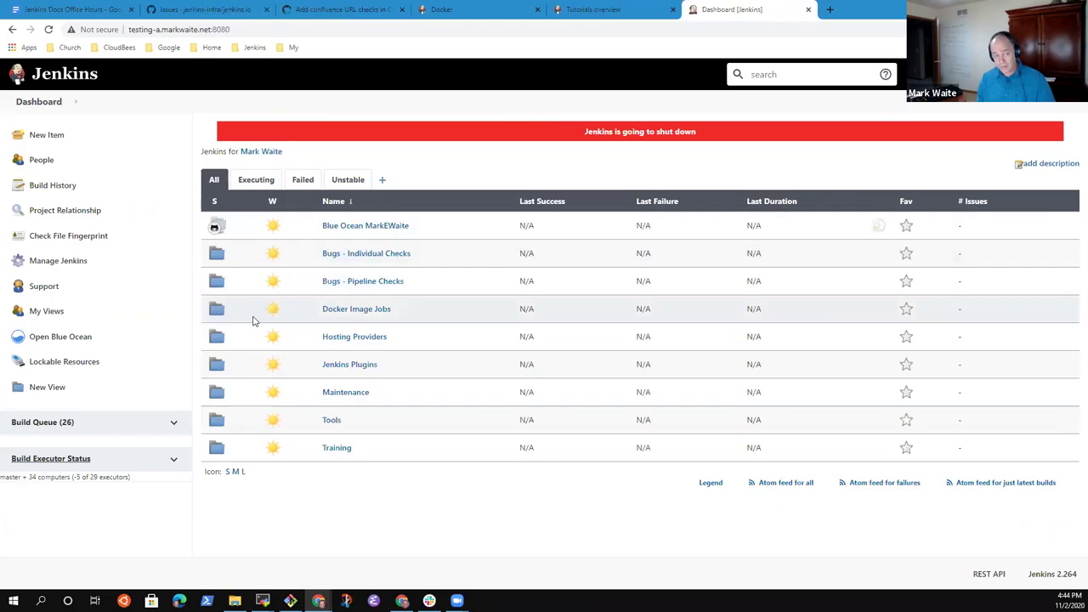
- Load the Configure System page from Manage Jenkins, and open the dashboard in a separate browser tab
{"action": "left_click", "coordinate": [83, 269]}
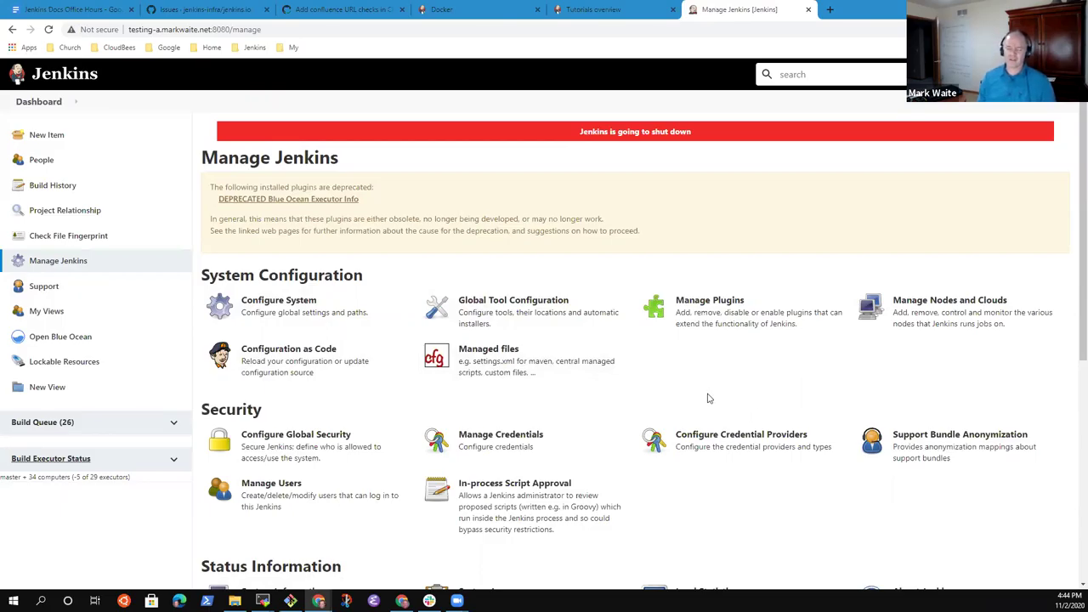
{"action": "left_click", "coordinate": [308, 312]}
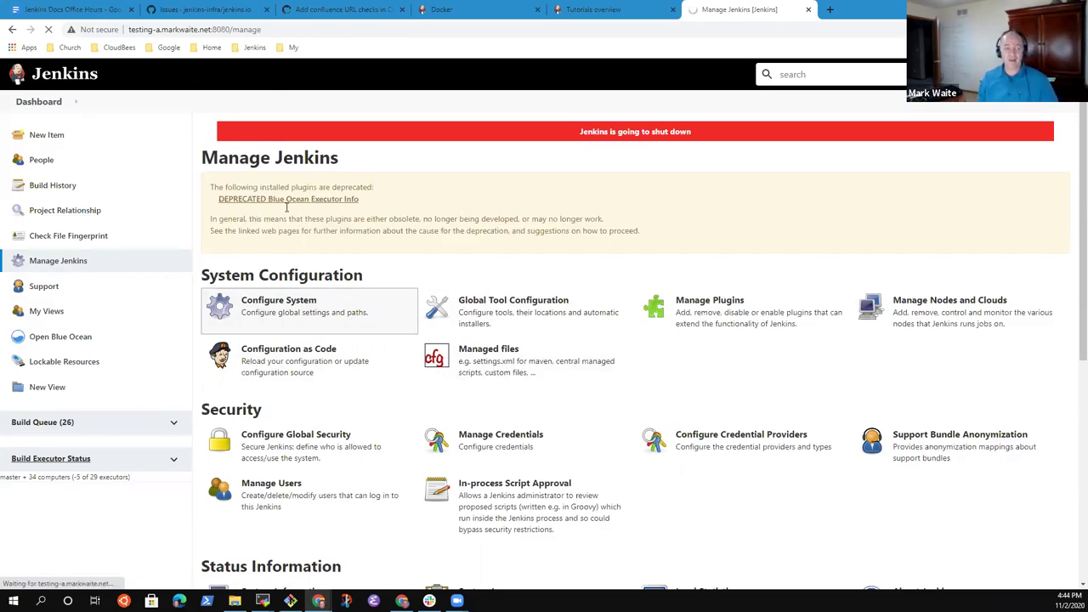
{"action": "right_click", "coordinate": [48, 103]}
{"action": "left_click", "coordinate": [87, 112]}
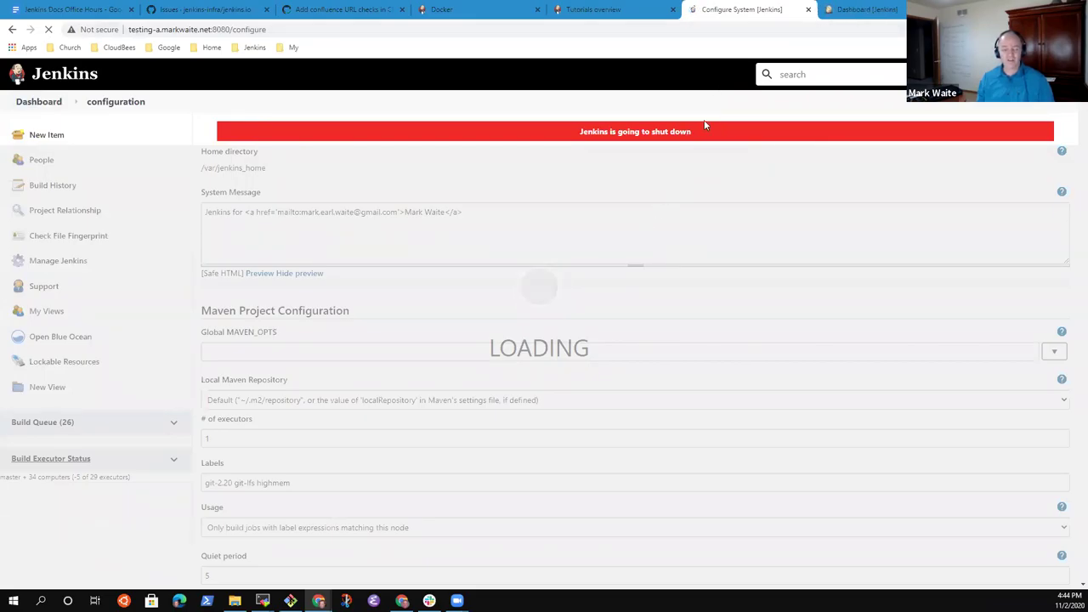
{"action": "left_click", "coordinate": [854, 10]}
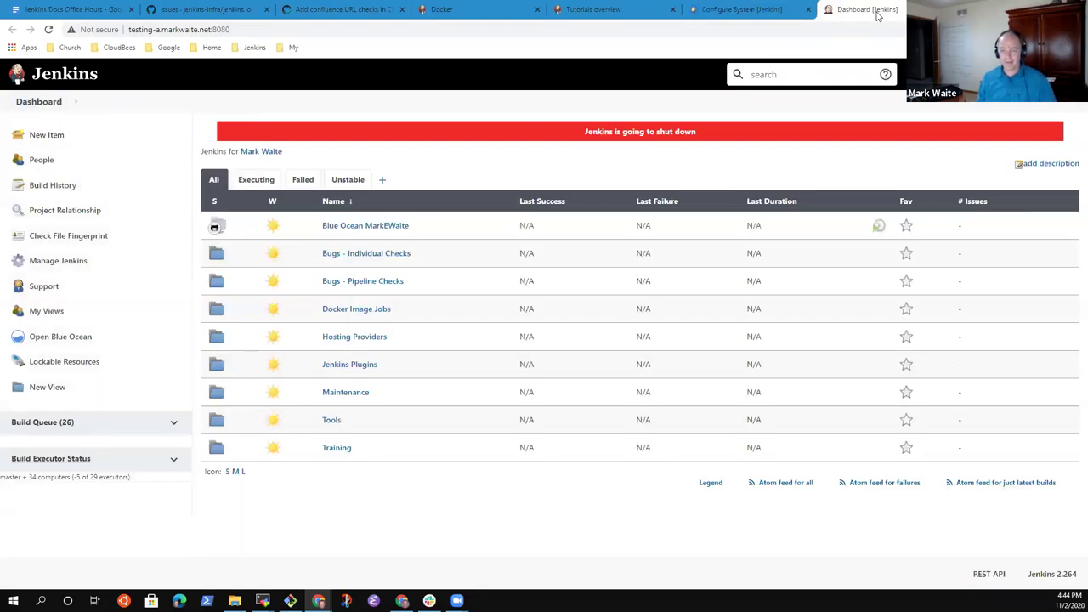
- Load the bookmarked mark-pc2 Jenkins server from the Home bookmarks, and open its Configure System page from Manage Jenkins
{"action": "left_click", "coordinate": [240, 49]}
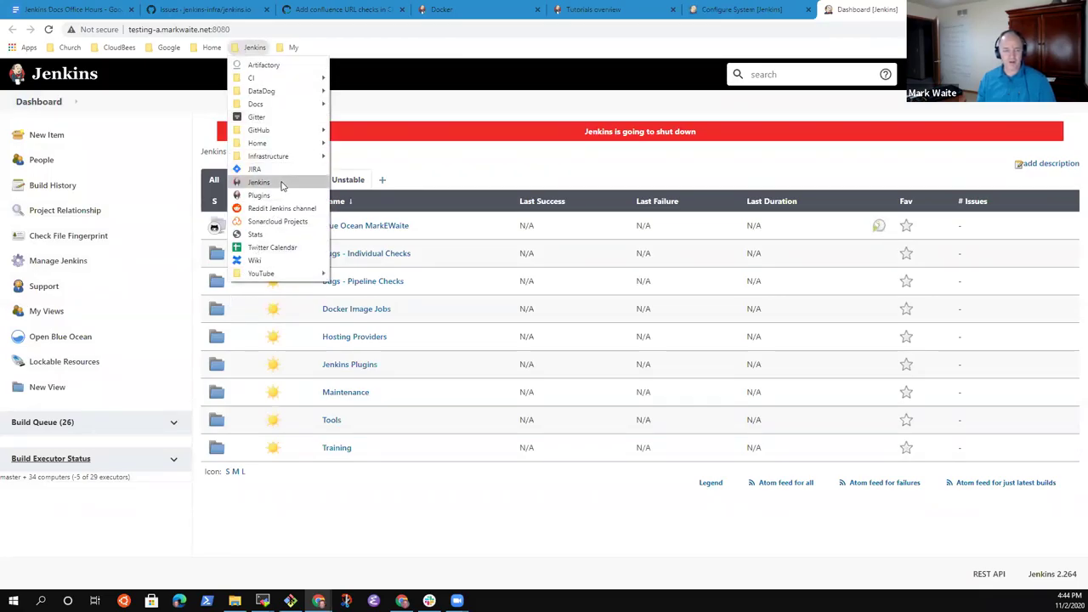
{"action": "mouse_move", "coordinate": [299, 146]}
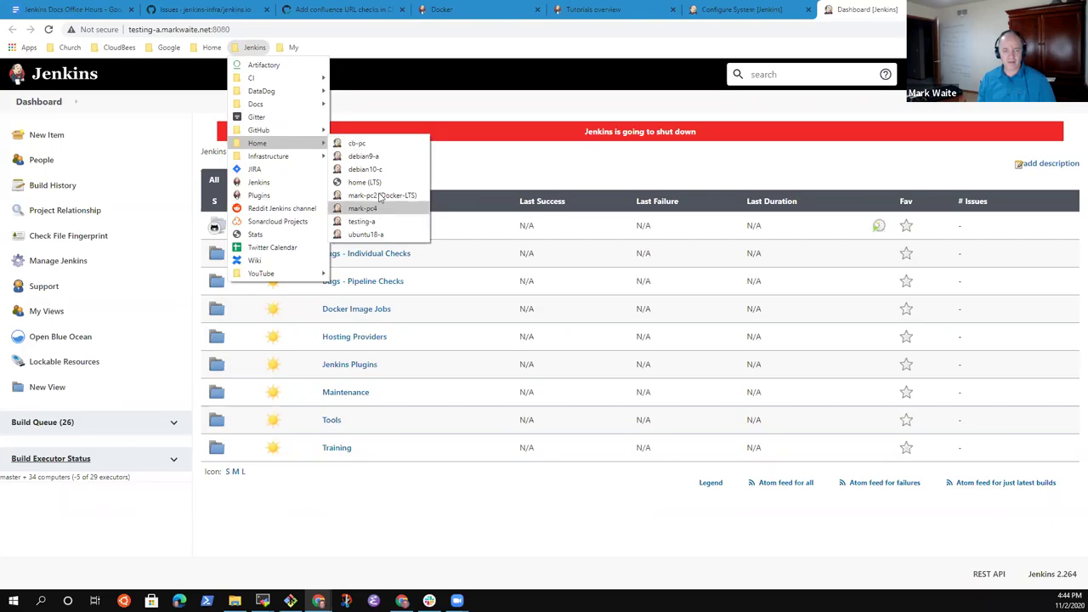
{"action": "left_click", "coordinate": [365, 209]}
{"action": "left_click", "coordinate": [73, 261]}
{"action": "left_click", "coordinate": [323, 348]}
- Examine the form layout on testing-a's Configure System page, switching Restrict project naming off and back on to compare the indented strategy options
{"action": "left_click", "coordinate": [755, 16]}
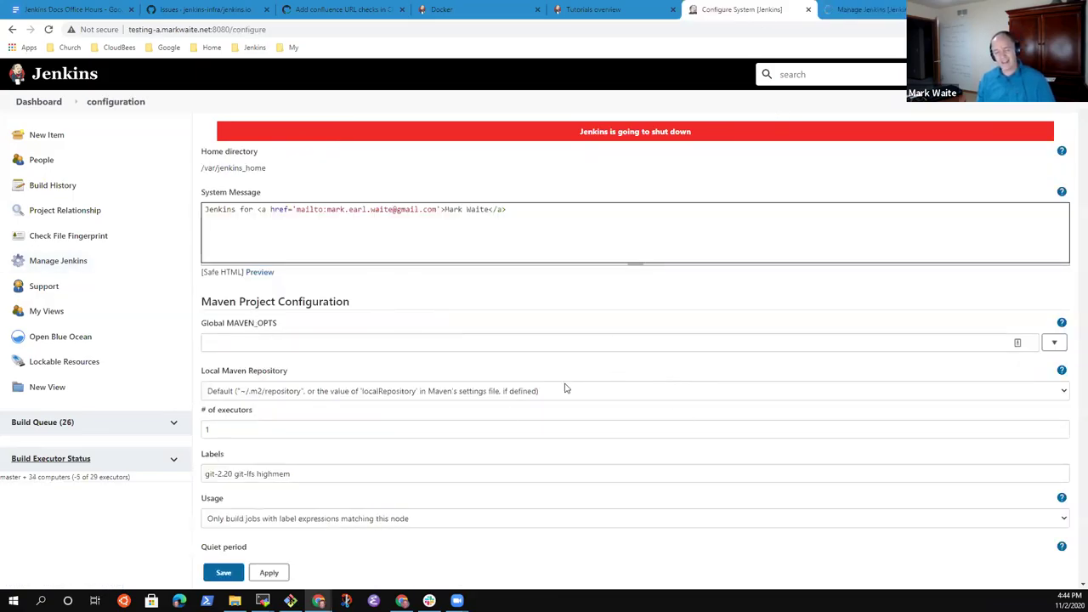
{"action": "scroll", "coordinate": [350, 340], "scroll_direction": "down", "scroll_amount": 2}
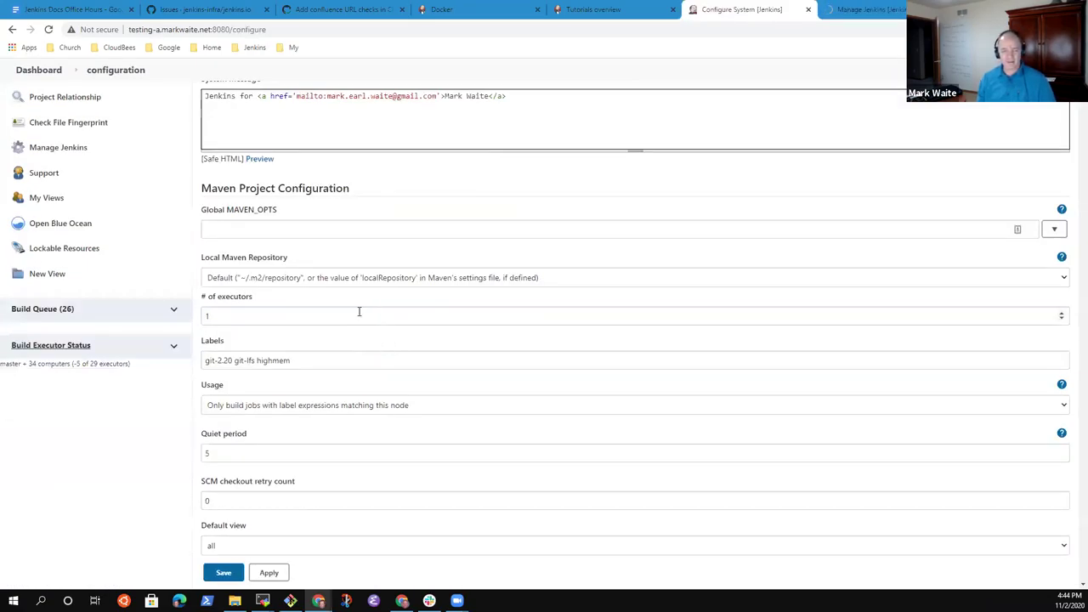
{"action": "left_click", "coordinate": [222, 316]}
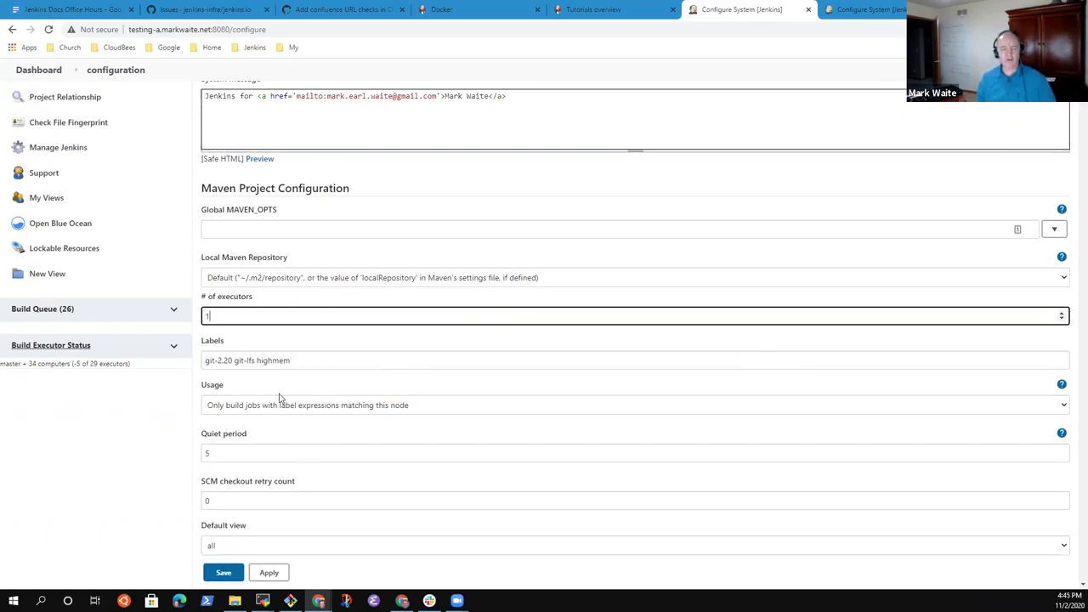
{"action": "scroll", "coordinate": [258, 415], "scroll_direction": "down", "scroll_amount": 3}
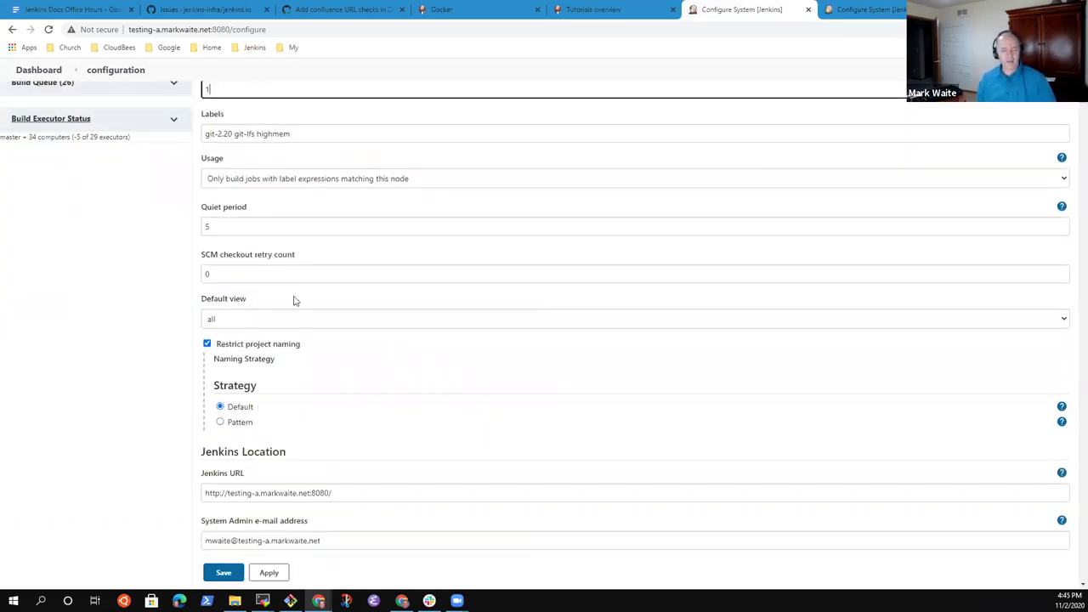
{"action": "left_click", "coordinate": [207, 344]}
{"action": "left_click", "coordinate": [208, 344]}
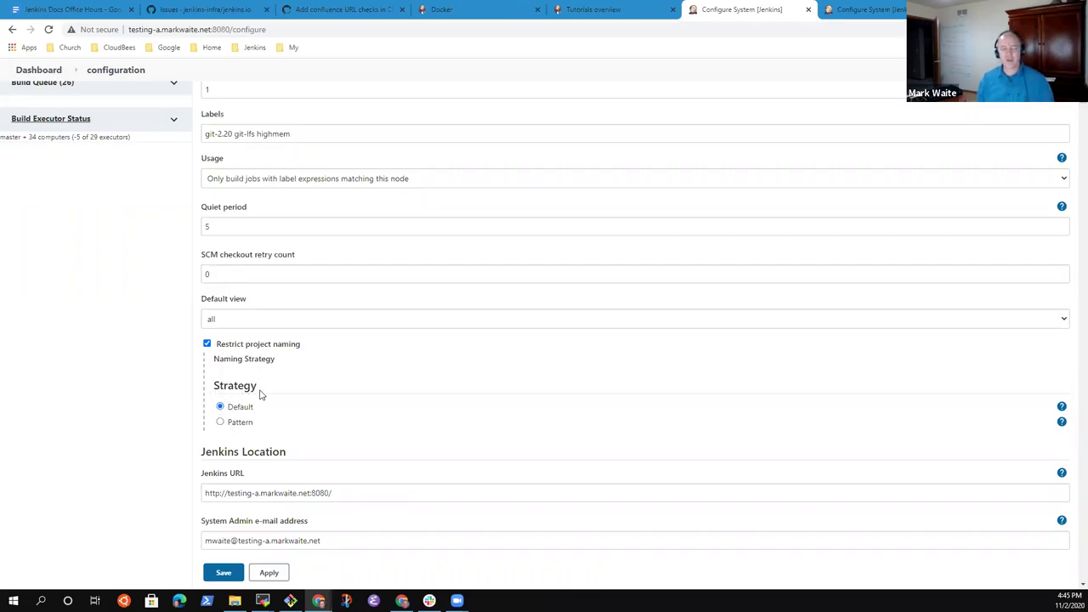
{"action": "scroll", "coordinate": [276, 350], "scroll_direction": "down", "scroll_amount": 3}
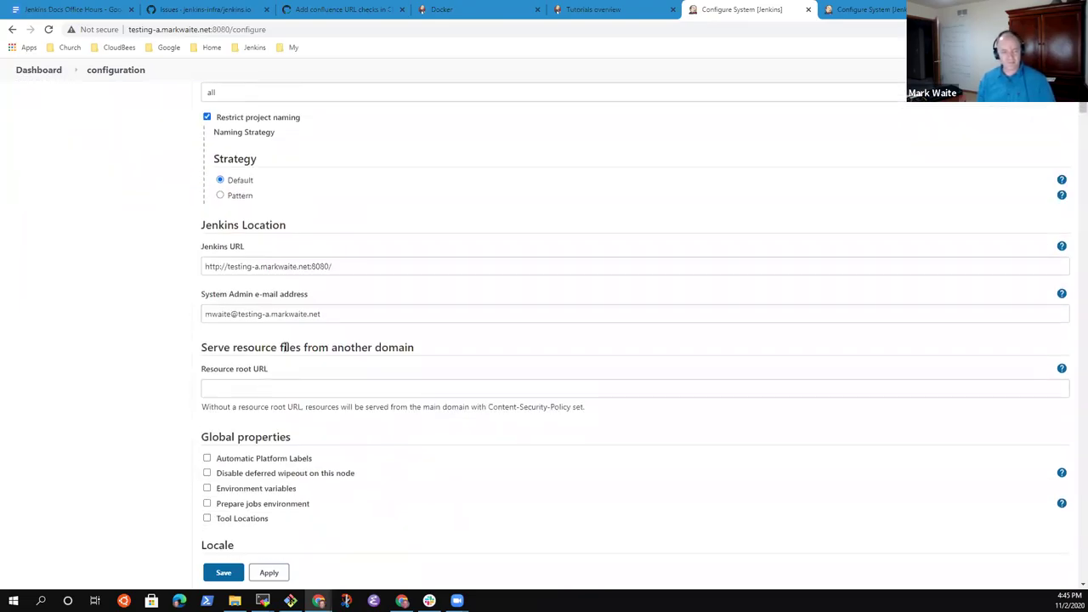
{"action": "scroll", "coordinate": [285, 348], "scroll_direction": "up", "scroll_amount": 4}
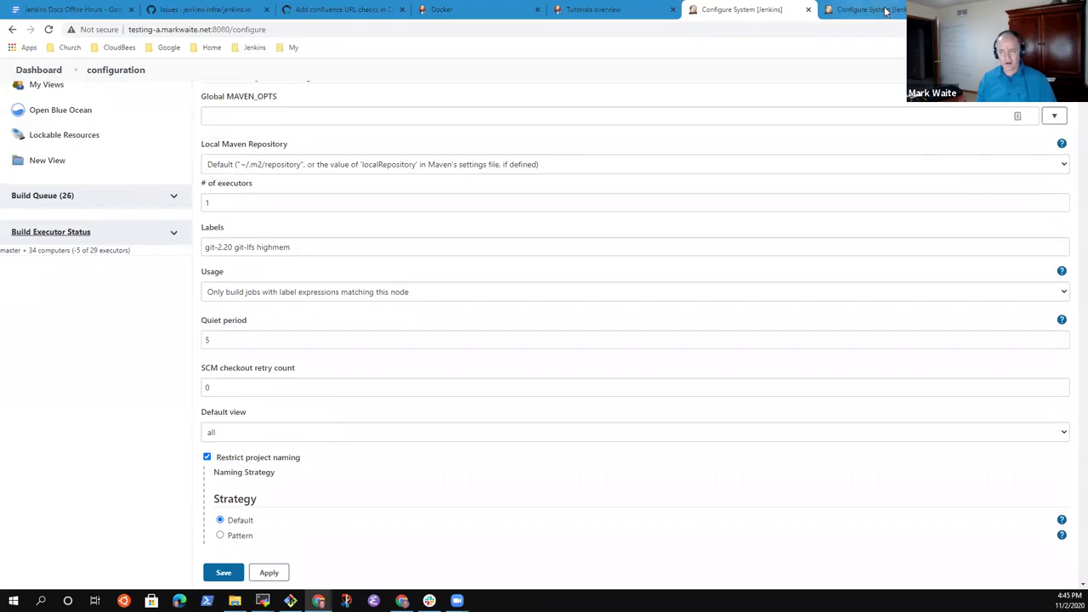
- Compare the same fields on mark-pc2's Configure System page, from the home directory down to Jenkins Location
{"action": "left_click", "coordinate": [885, 10]}
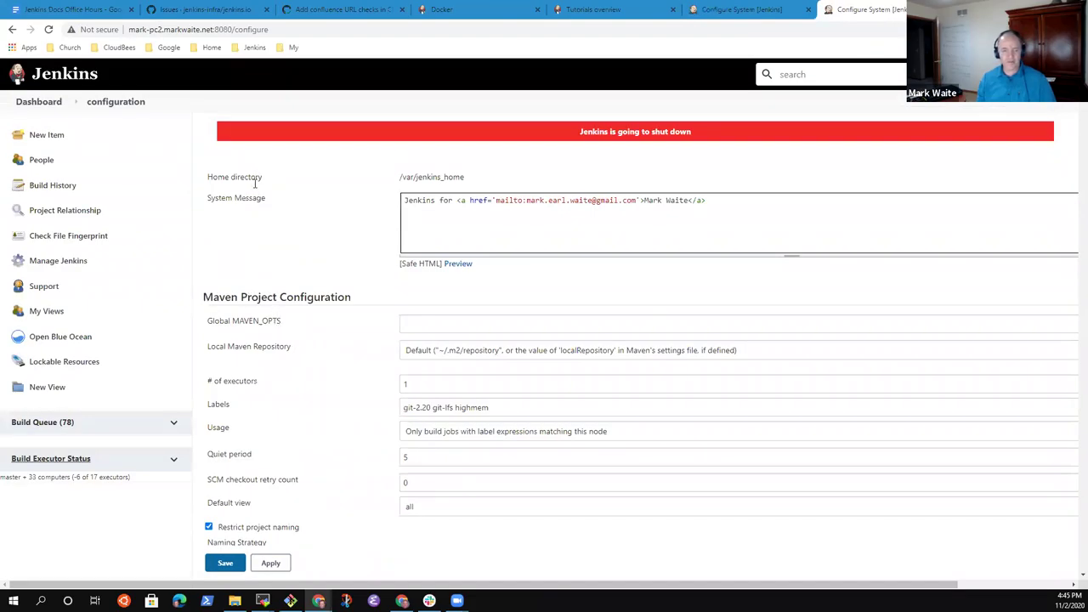
{"action": "scroll", "coordinate": [265, 208], "scroll_direction": "down", "scroll_amount": 1}
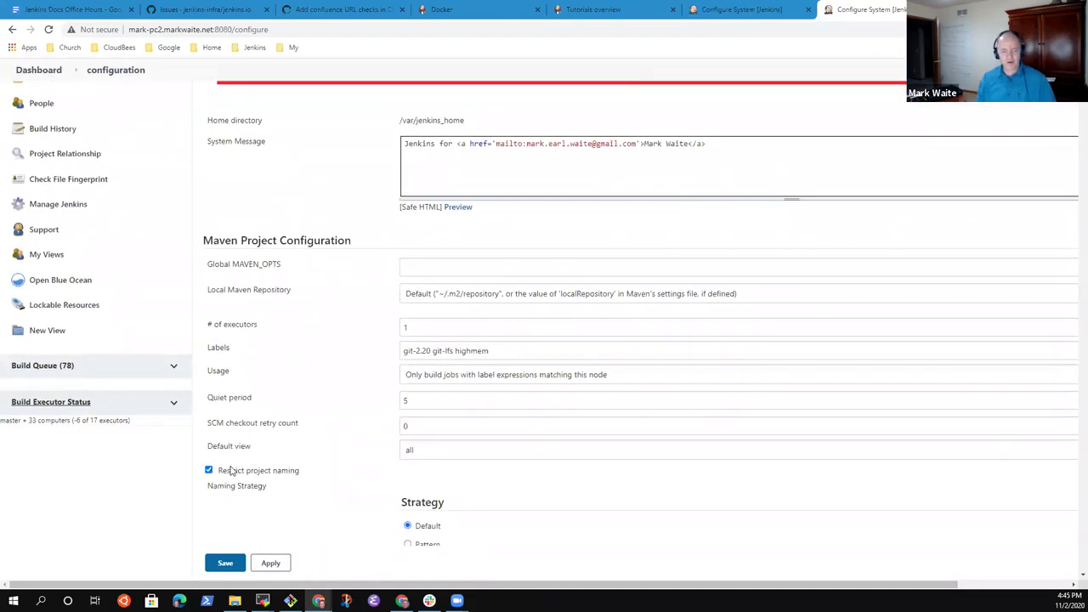
{"action": "scroll", "coordinate": [395, 475], "scroll_direction": "down", "scroll_amount": 3}
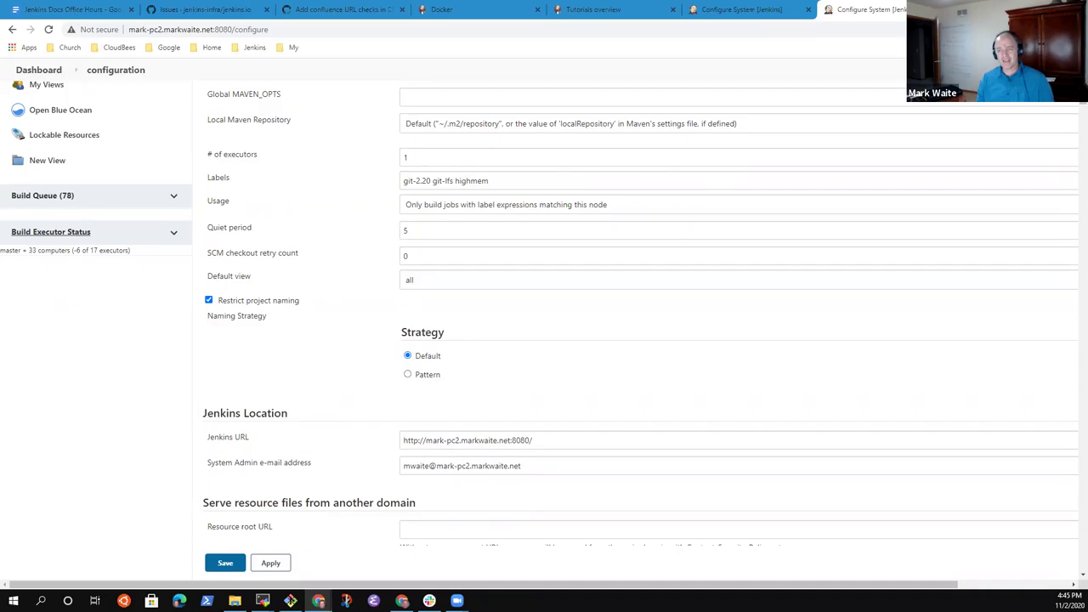
- Shrink the browser window to the 800x600 preset, make it taller, and view the far end of mark-pc2's configuration form
{"action": "key", "text": "super+Down"}
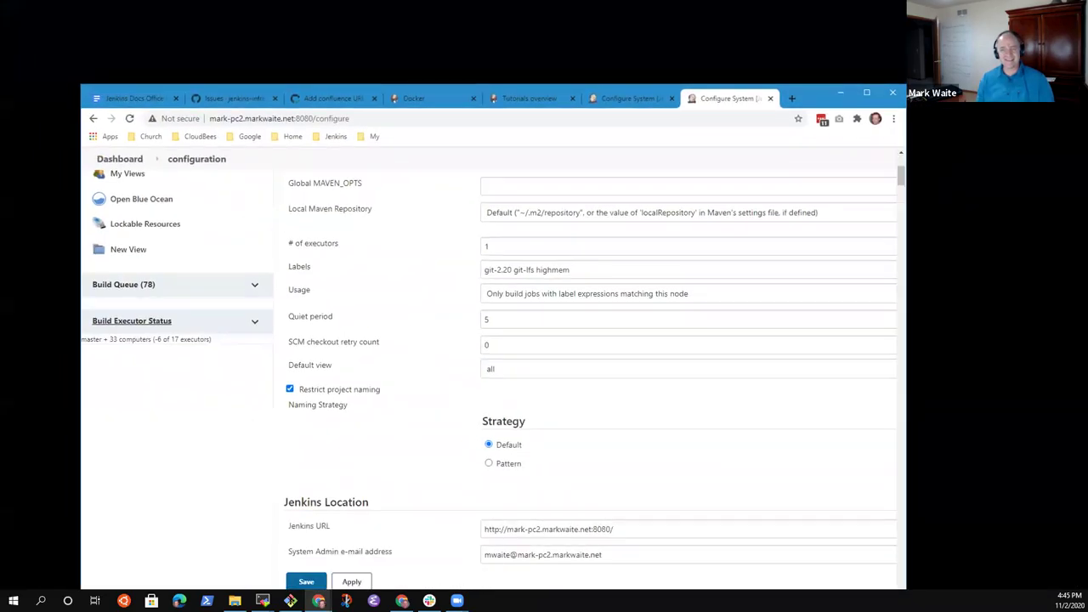
{"action": "right_click", "coordinate": [905, 133]}
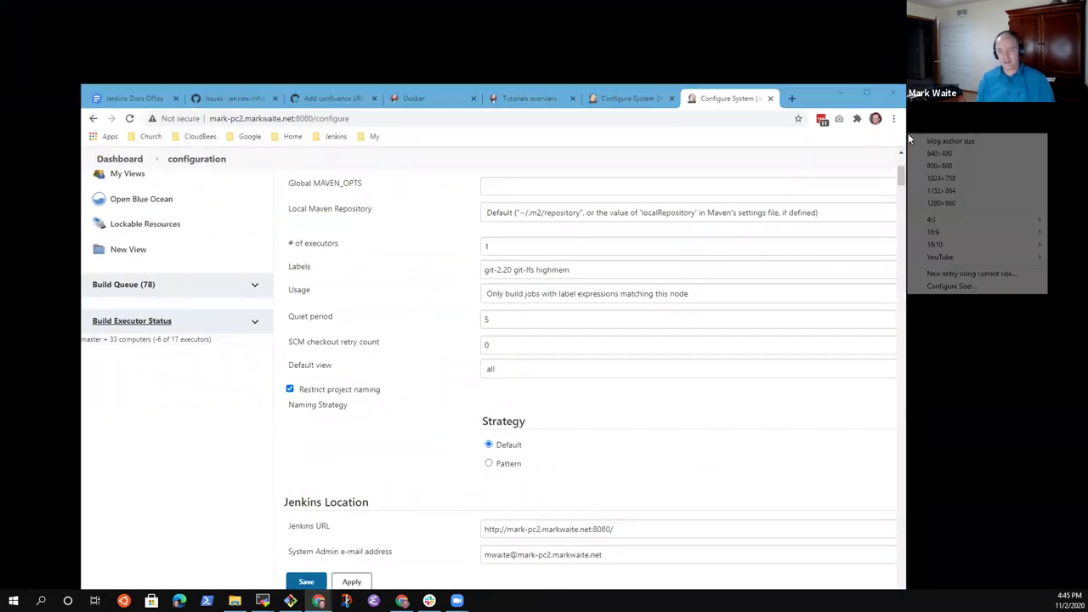
{"action": "left_click", "coordinate": [943, 165]}
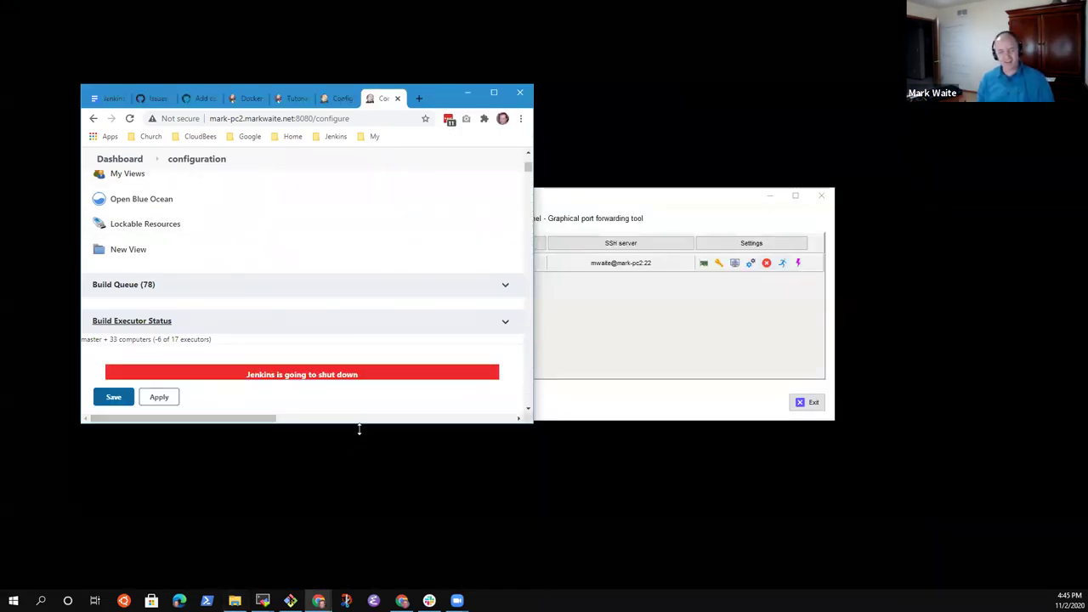
{"action": "left_click_drag", "start_coordinate": [365, 422], "coordinate": [371, 536]}
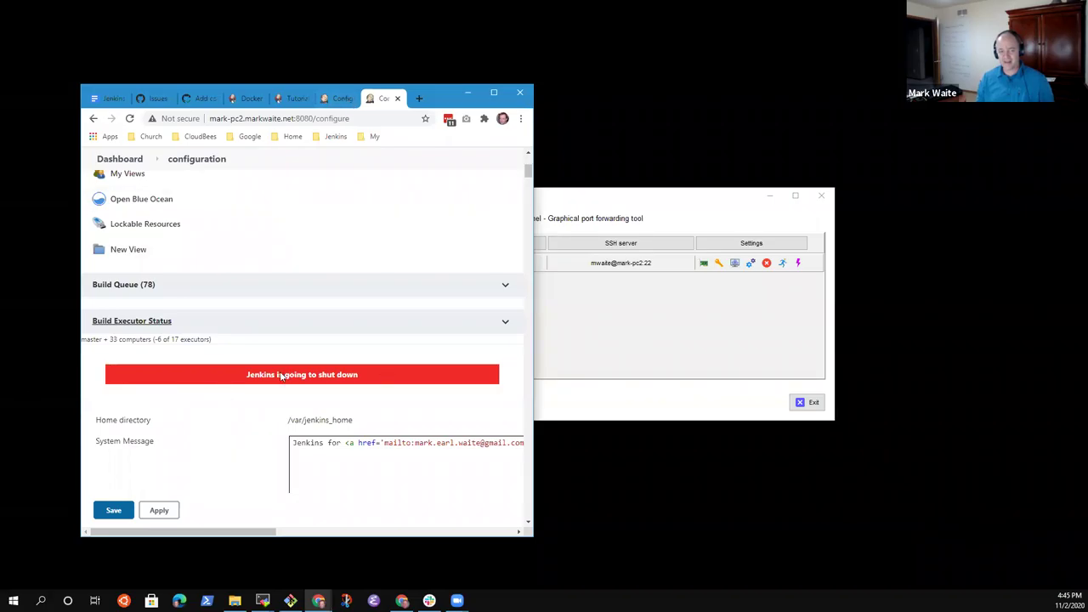
{"action": "left_click_drag", "start_coordinate": [207, 538], "coordinate": [324, 519]}
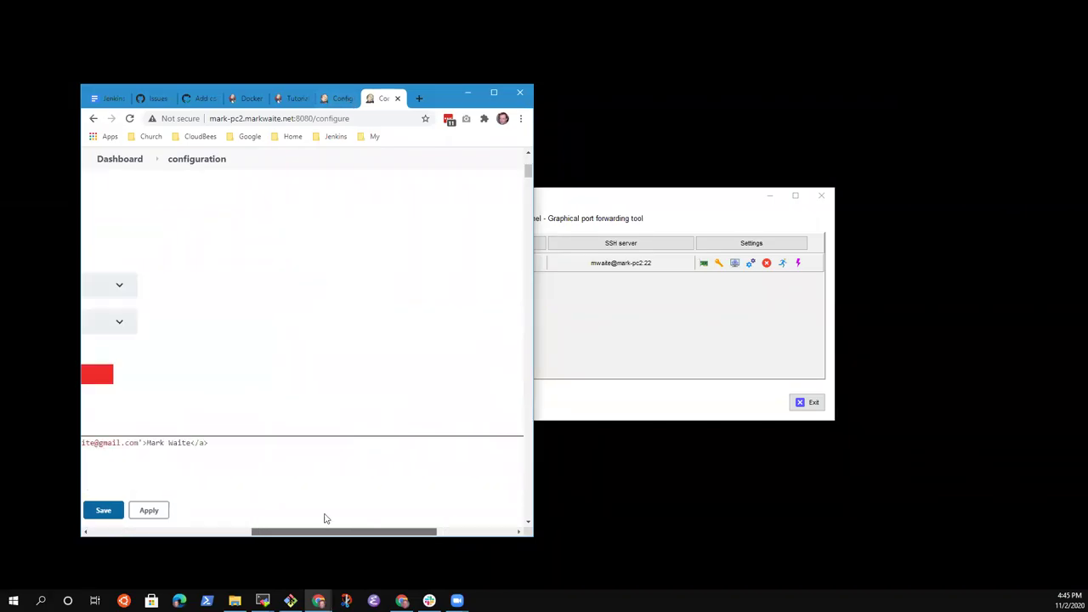
- Show testing-a's Configure System form in the narrow window, and resize the window to the 1024x768 preset
{"action": "left_click", "coordinate": [342, 100]}
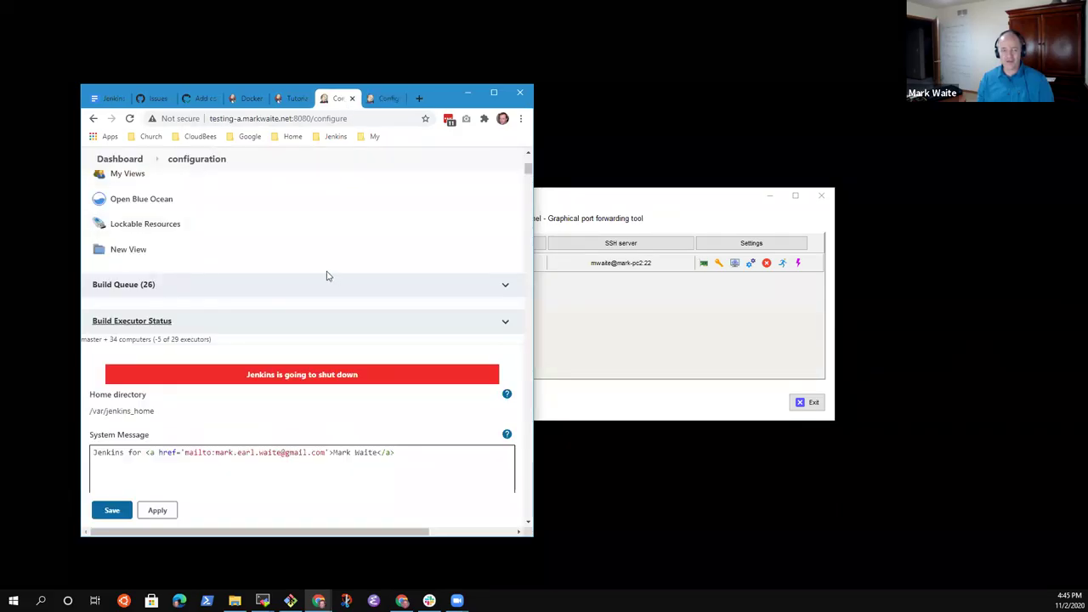
{"action": "scroll", "coordinate": [323, 275], "scroll_direction": "down", "scroll_amount": 5}
{"action": "scroll", "coordinate": [321, 279], "scroll_direction": "up", "scroll_amount": 5}
{"action": "scroll", "coordinate": [321, 281], "scroll_direction": "up", "scroll_amount": 4}
{"action": "scroll", "coordinate": [323, 286], "scroll_direction": "down", "scroll_amount": 3}
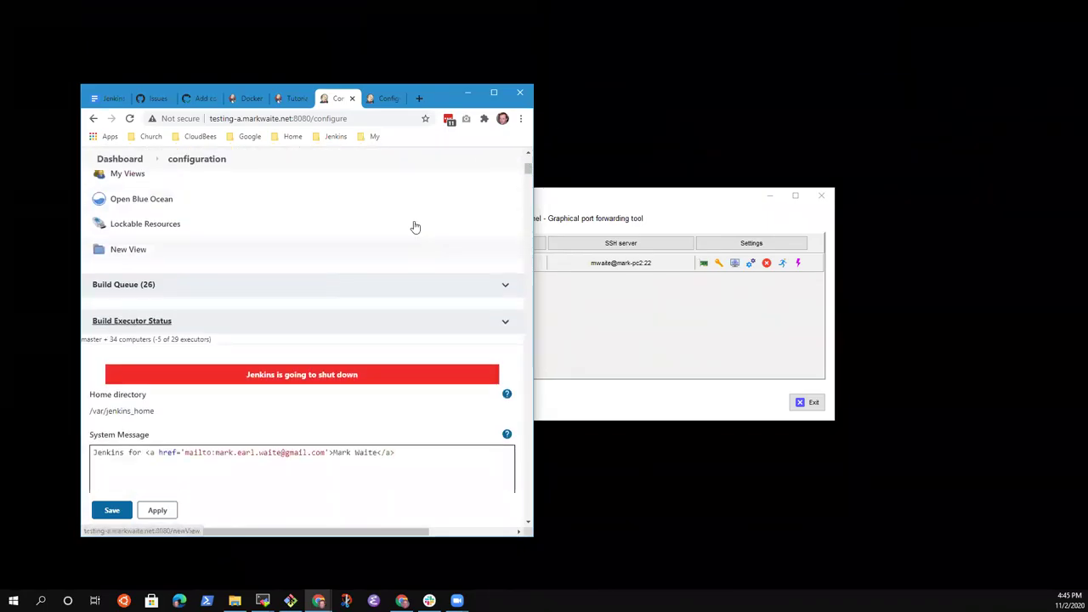
{"action": "right_click", "coordinate": [534, 132]}
{"action": "left_click", "coordinate": [575, 177]}
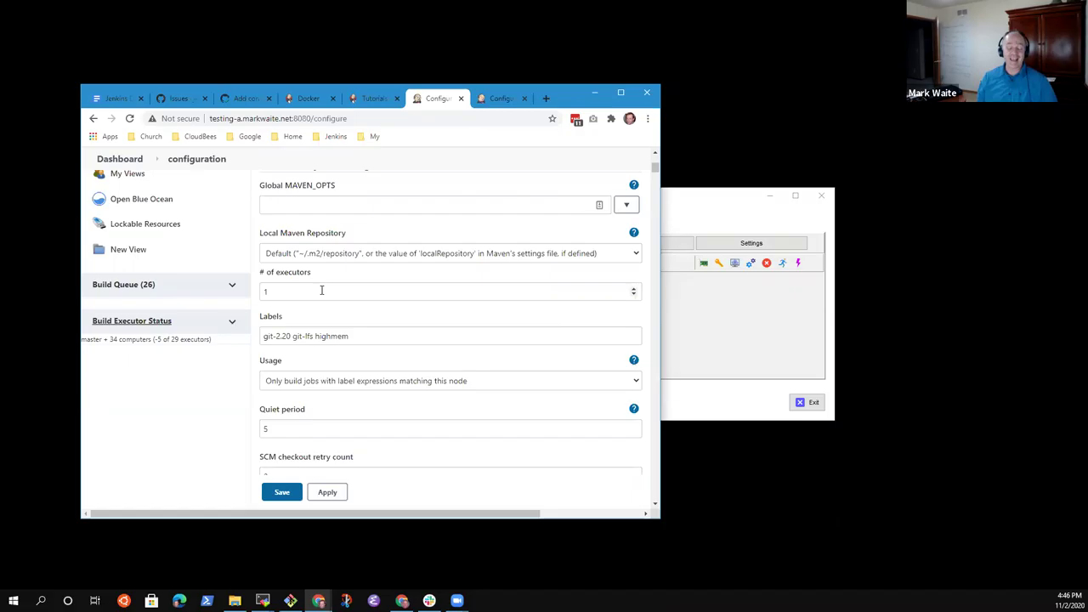
- Examine how testing-a's configuration sections lay out in the smaller window, from the executor settings through Gitlab and Jira to GitHub
{"action": "scroll", "coordinate": [327, 295], "scroll_direction": "down", "scroll_amount": 3}
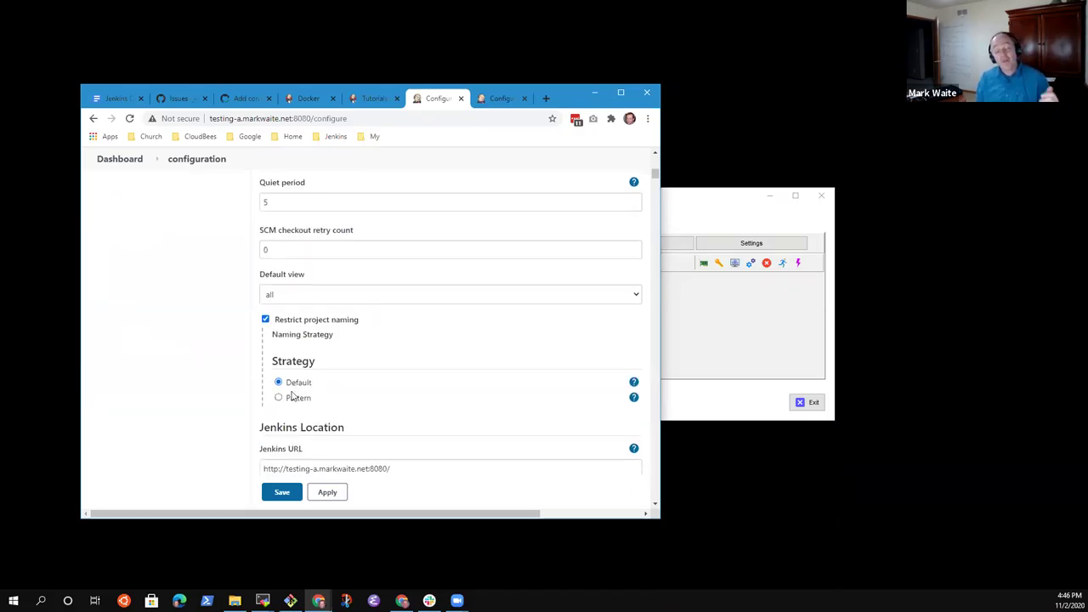
{"action": "scroll", "coordinate": [366, 418], "scroll_direction": "down", "scroll_amount": 2}
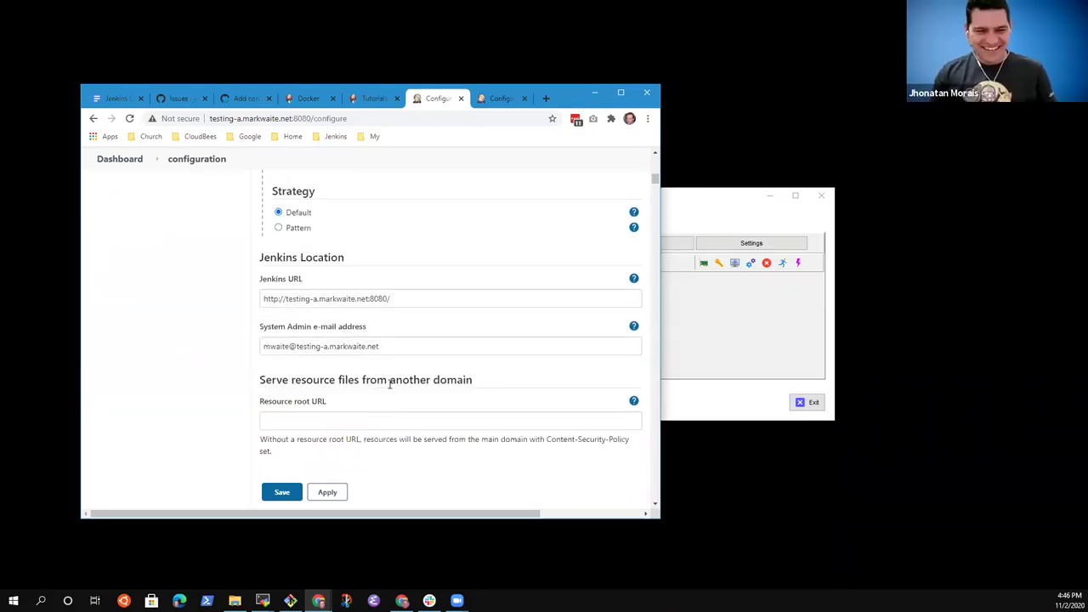
{"action": "scroll", "coordinate": [396, 385], "scroll_direction": "down", "scroll_amount": 2}
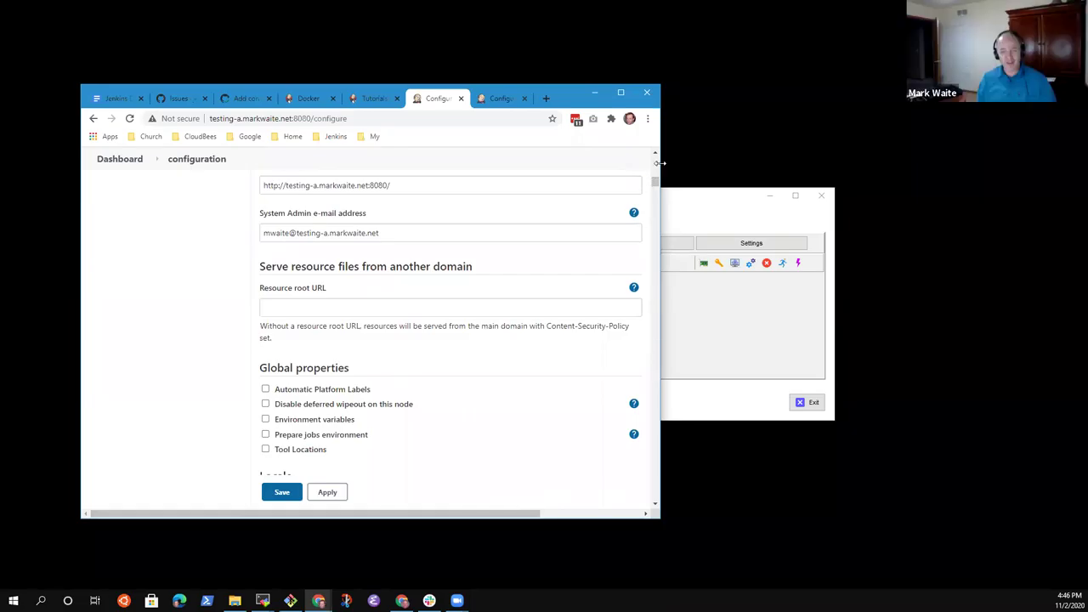
{"action": "scroll", "coordinate": [535, 280], "scroll_direction": "down", "scroll_amount": 6}
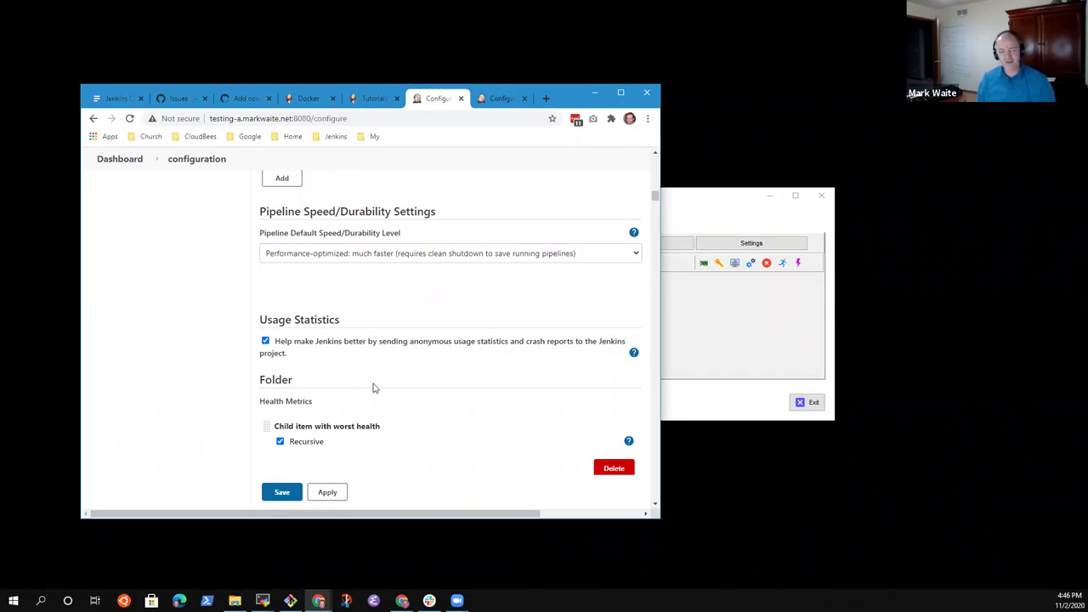
{"action": "scroll", "coordinate": [374, 386], "scroll_direction": "down", "scroll_amount": 3}
{"action": "scroll", "coordinate": [377, 383], "scroll_direction": "down", "scroll_amount": 7}
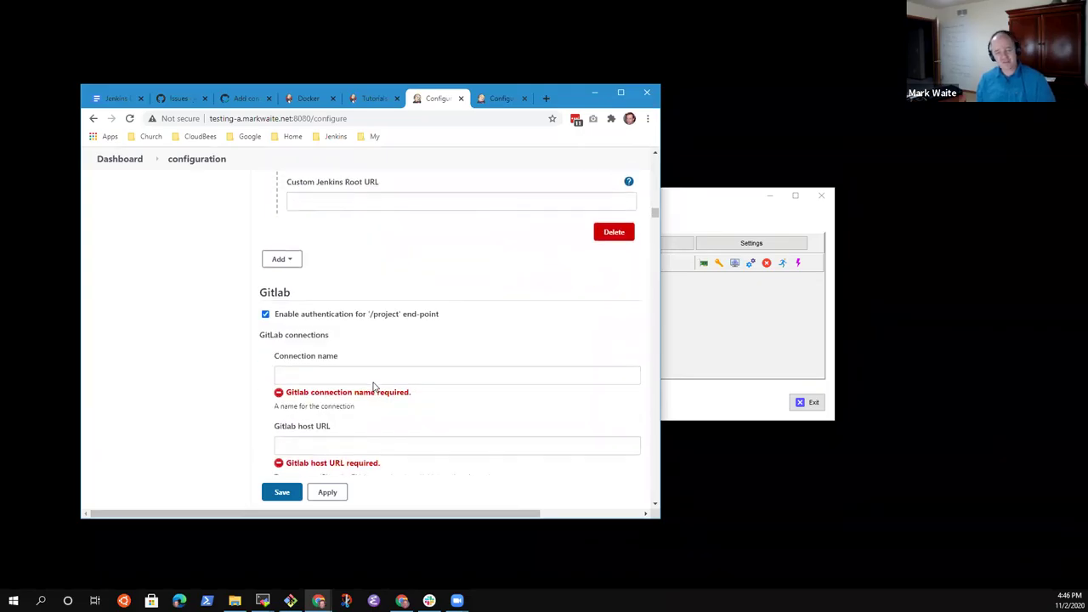
{"action": "scroll", "coordinate": [377, 393], "scroll_direction": "down", "scroll_amount": 6}
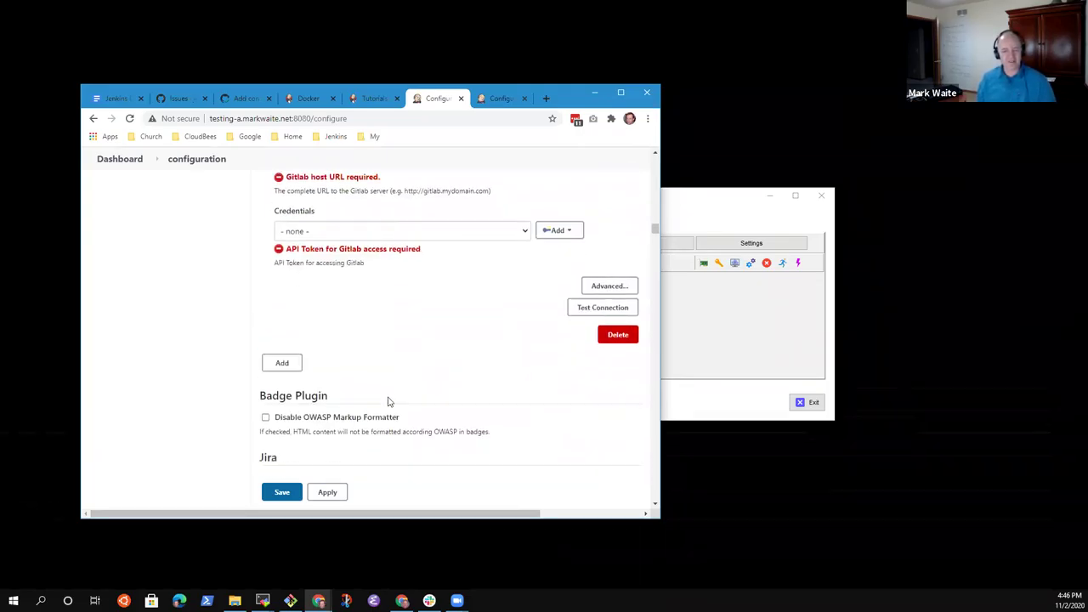
{"action": "scroll", "coordinate": [388, 401], "scroll_direction": "down", "scroll_amount": 5}
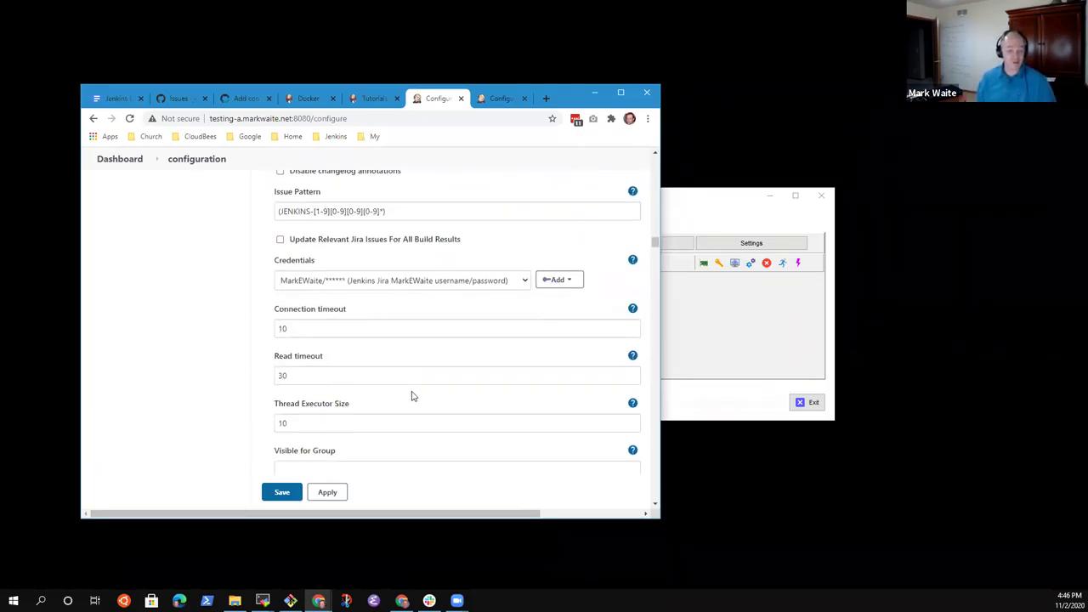
{"action": "scroll", "coordinate": [412, 396], "scroll_direction": "down", "scroll_amount": 6}
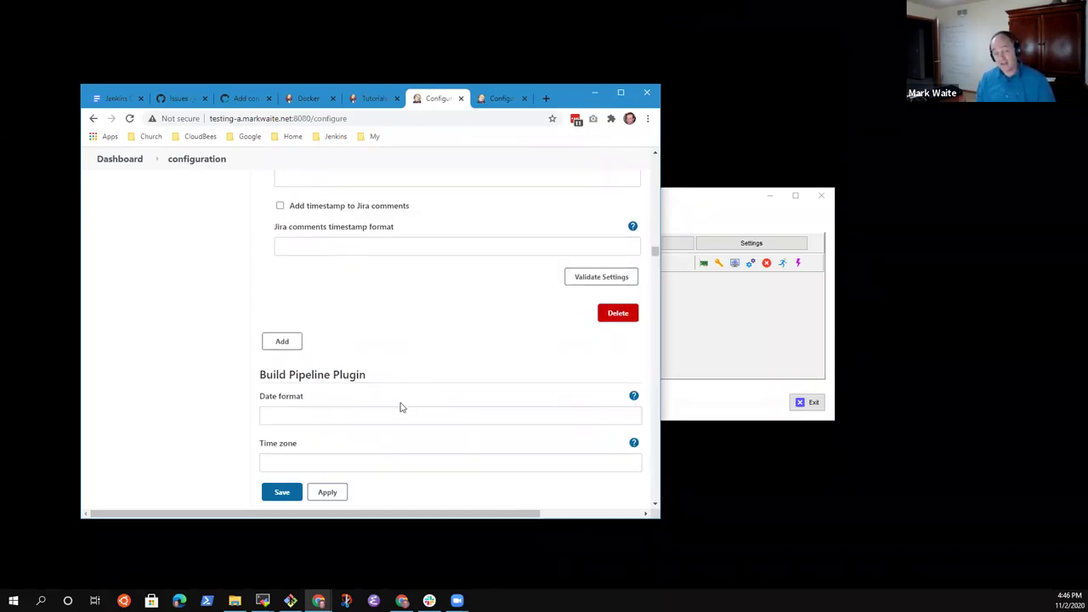
{"action": "scroll", "coordinate": [408, 404], "scroll_direction": "down", "scroll_amount": 8}
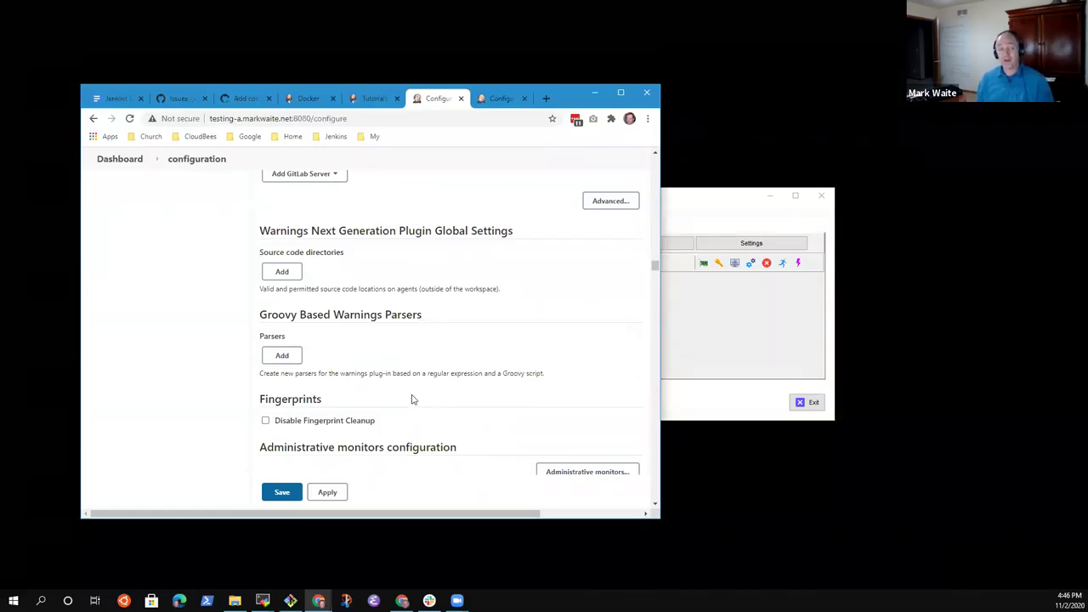
{"action": "scroll", "coordinate": [396, 405], "scroll_direction": "down", "scroll_amount": 10}
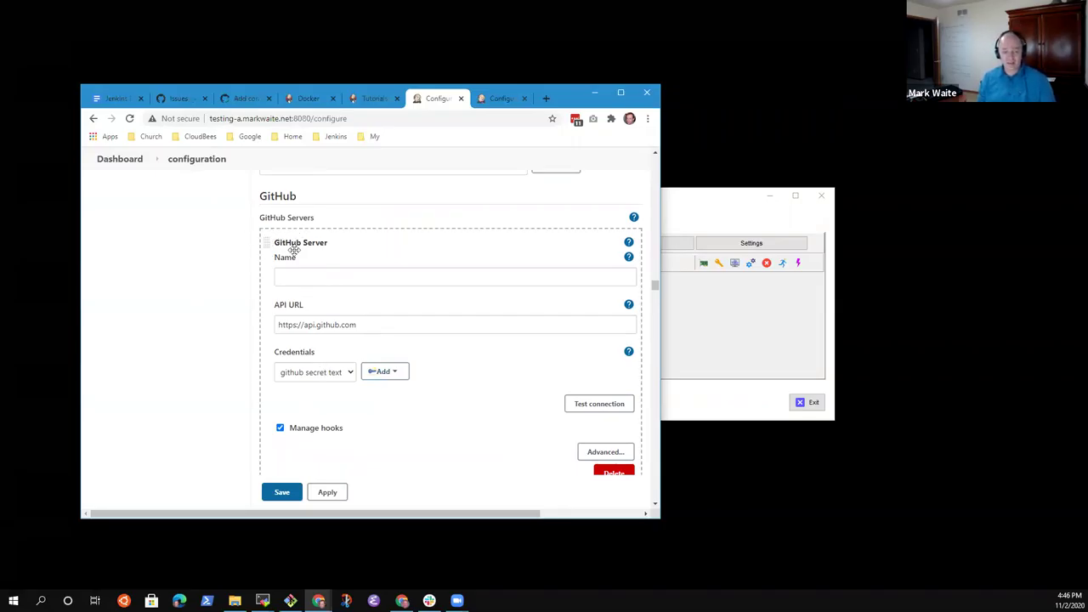
- Expand the advanced settings of the GitHub server entry in the GitHub section
{"action": "scroll", "coordinate": [361, 316], "scroll_direction": "down", "scroll_amount": 1}
{"action": "scroll", "coordinate": [367, 320], "scroll_direction": "down", "scroll_amount": 2}
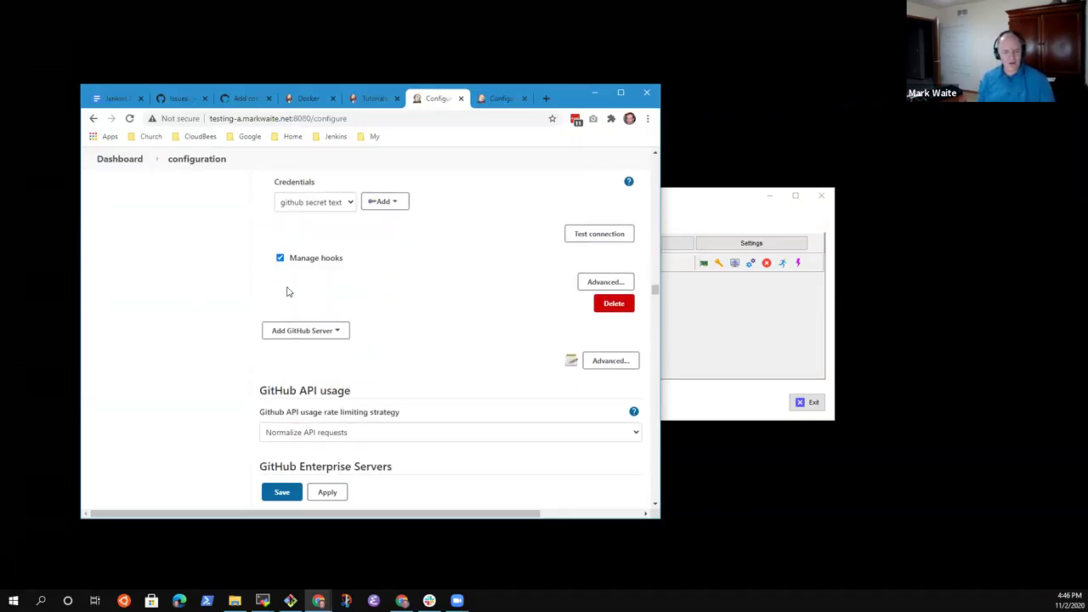
{"action": "left_click", "coordinate": [604, 282]}
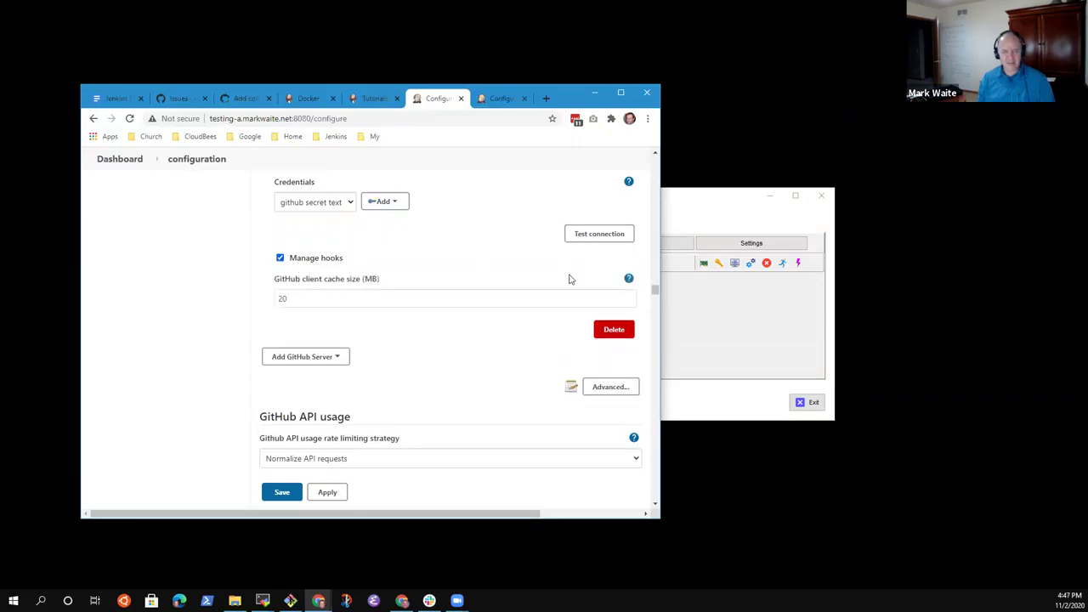
- Examine the Global Pipeline Libraries section, including the first library's Git source code management settings and nested behaviors
{"action": "scroll", "coordinate": [389, 315], "scroll_direction": "down", "scroll_amount": 5}
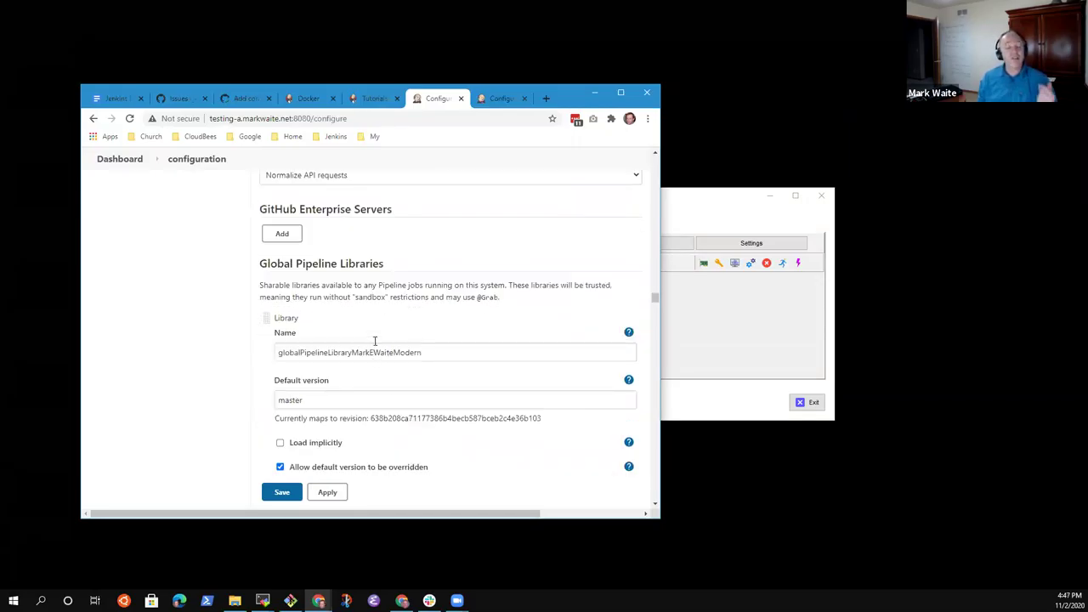
{"action": "scroll", "coordinate": [416, 350], "scroll_direction": "down", "scroll_amount": 4}
{"action": "scroll", "coordinate": [500, 357], "scroll_direction": "down", "scroll_amount": 3}
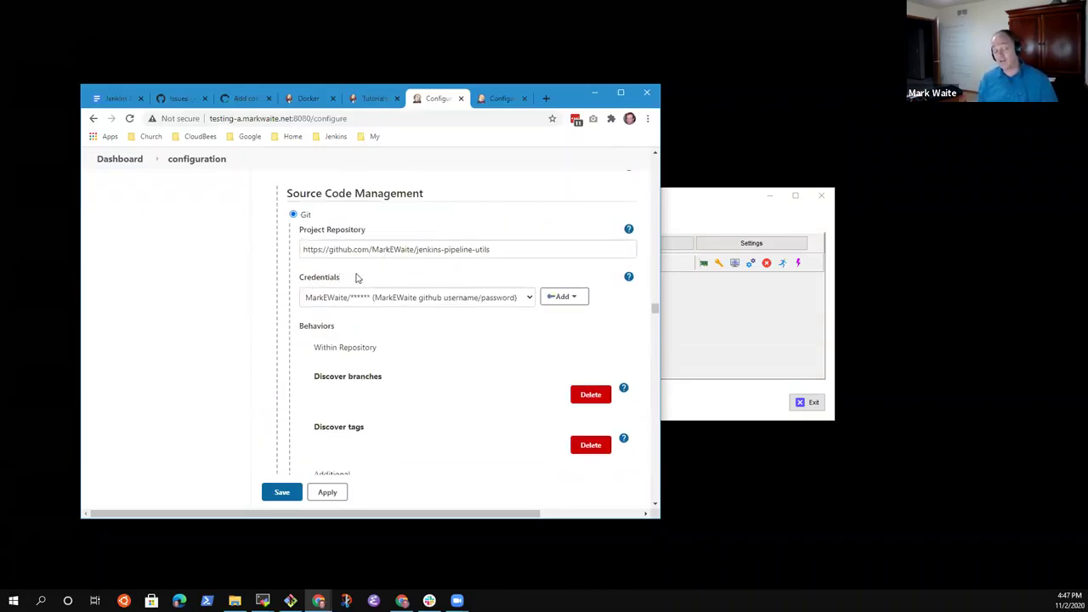
{"action": "scroll", "coordinate": [370, 299], "scroll_direction": "down", "scroll_amount": 2}
{"action": "scroll", "coordinate": [370, 300], "scroll_direction": "down", "scroll_amount": 2}
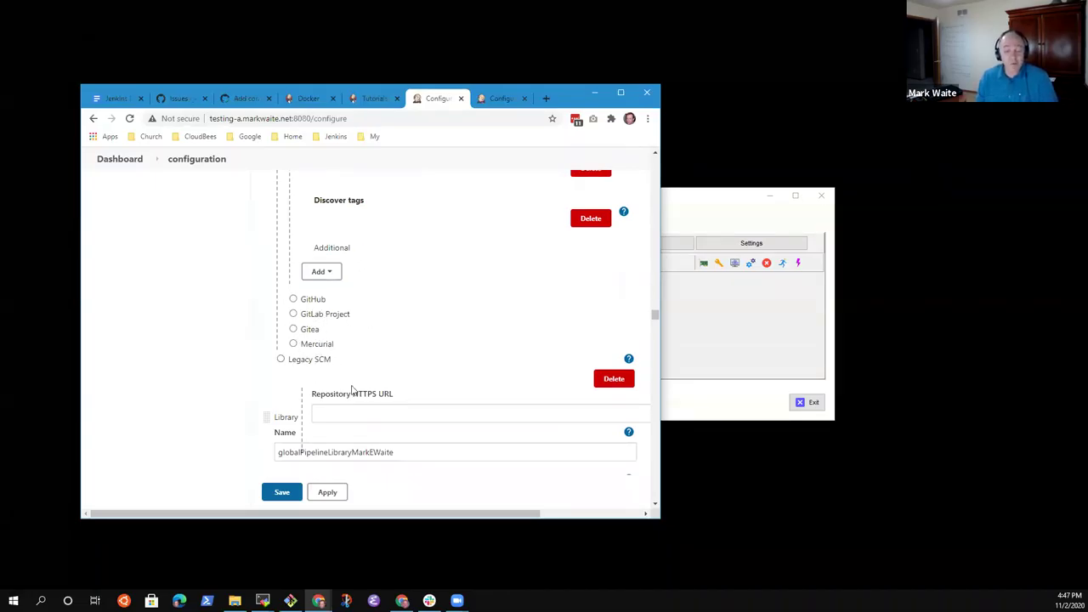
- Maximize the browser window and examine the Retrieval method and Source Code Management layout of testing-a's Legacy SCM and GitHub pipeline libraries
{"action": "scroll", "coordinate": [364, 386], "scroll_direction": "down", "scroll_amount": 3}
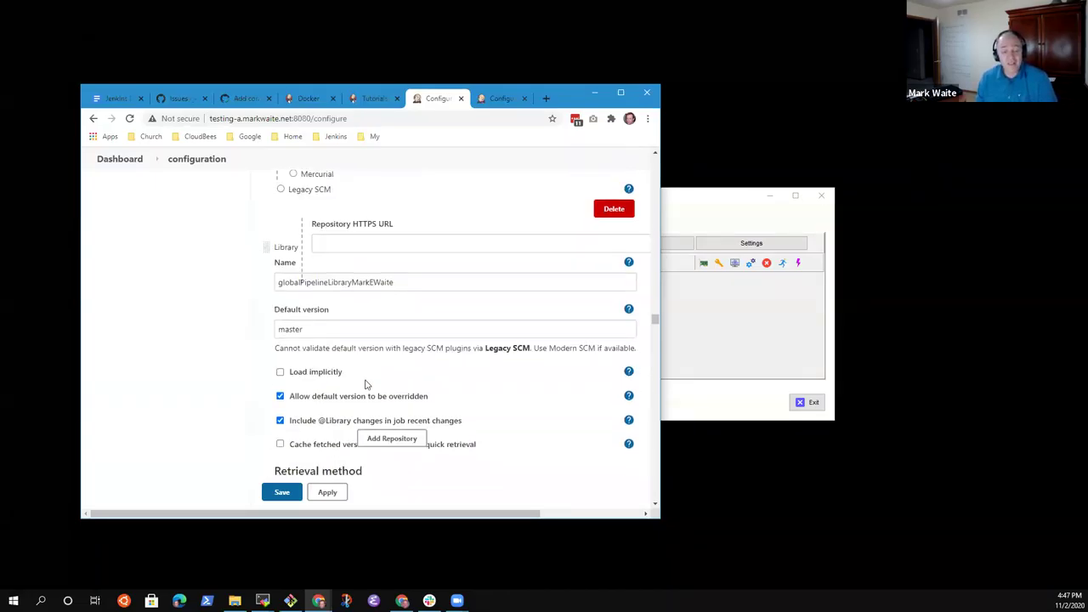
{"action": "left_click", "coordinate": [620, 92]}
{"action": "scroll", "coordinate": [468, 374], "scroll_direction": "down", "scroll_amount": 3}
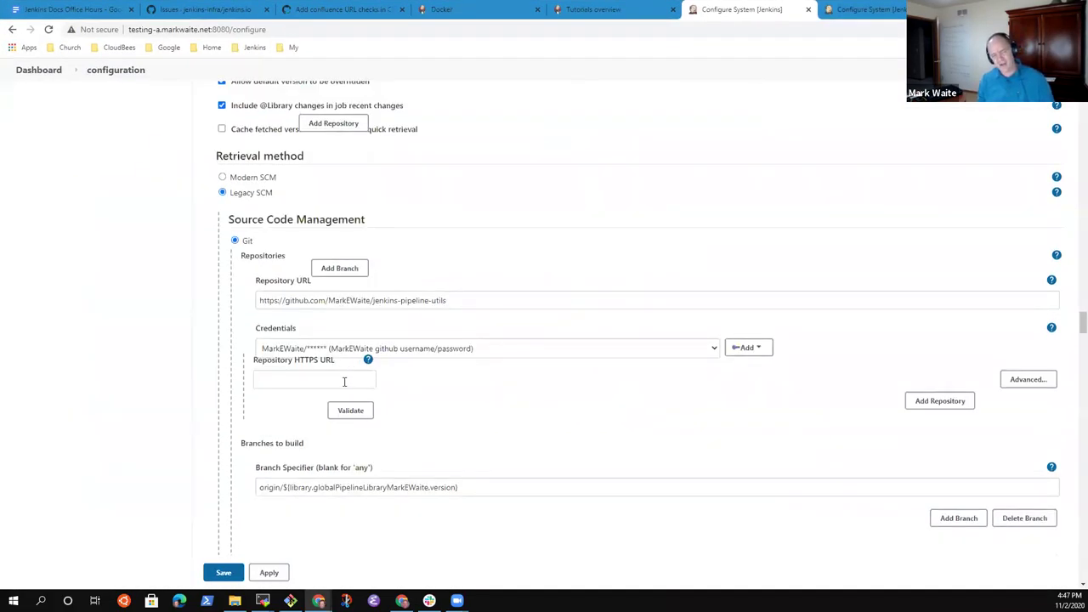
{"action": "scroll", "coordinate": [344, 382], "scroll_direction": "down", "scroll_amount": 2}
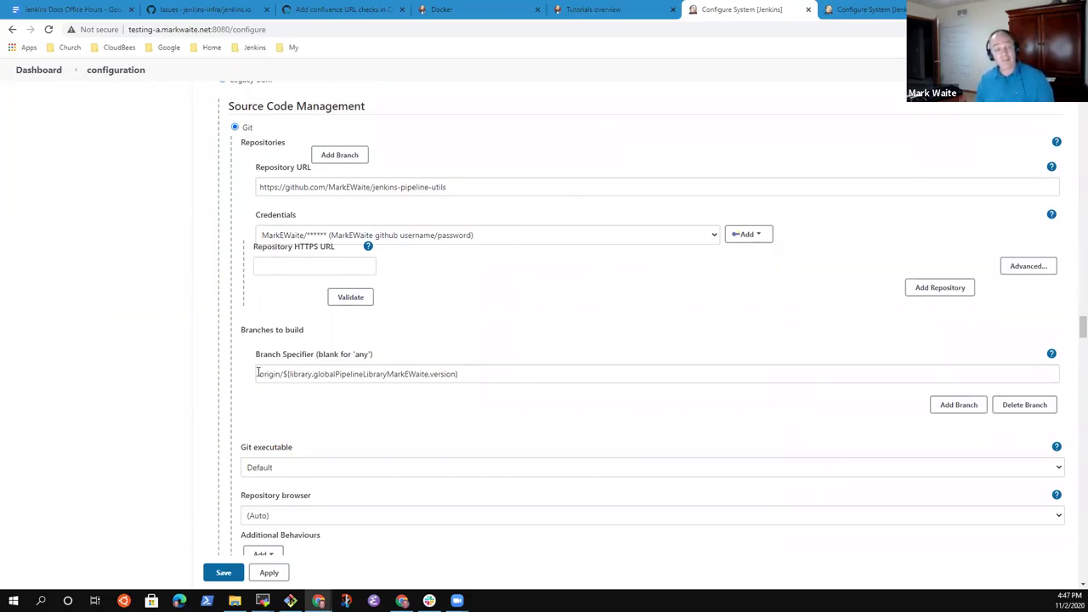
{"action": "scroll", "coordinate": [328, 354], "scroll_direction": "down", "scroll_amount": 2}
{"action": "scroll", "coordinate": [365, 369], "scroll_direction": "up", "scroll_amount": 6}
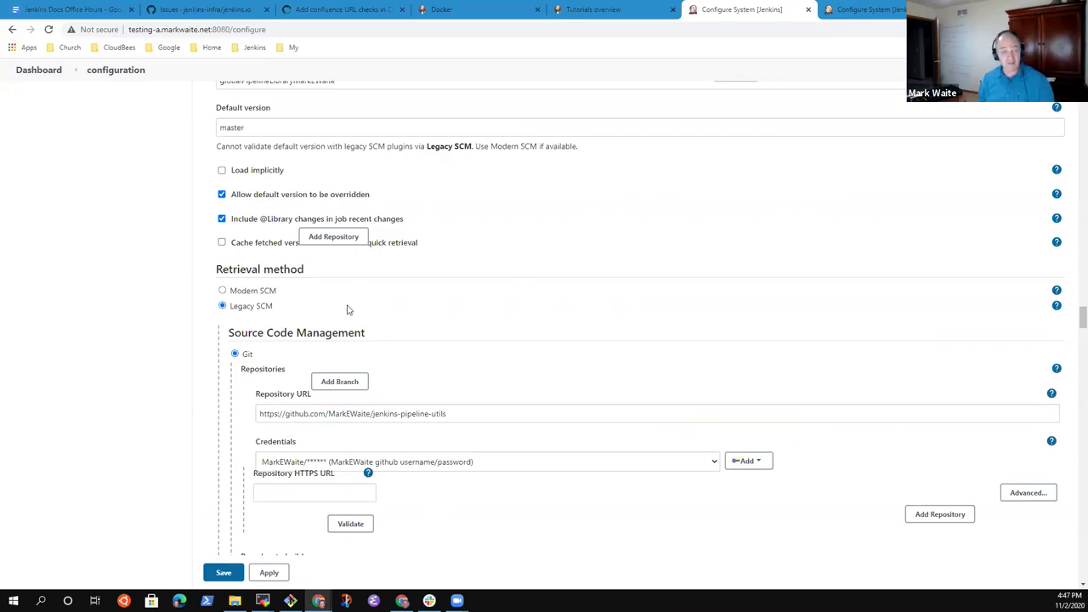
{"action": "scroll", "coordinate": [347, 308], "scroll_direction": "down", "scroll_amount": 6}
{"action": "scroll", "coordinate": [456, 313], "scroll_direction": "down", "scroll_amount": 4}
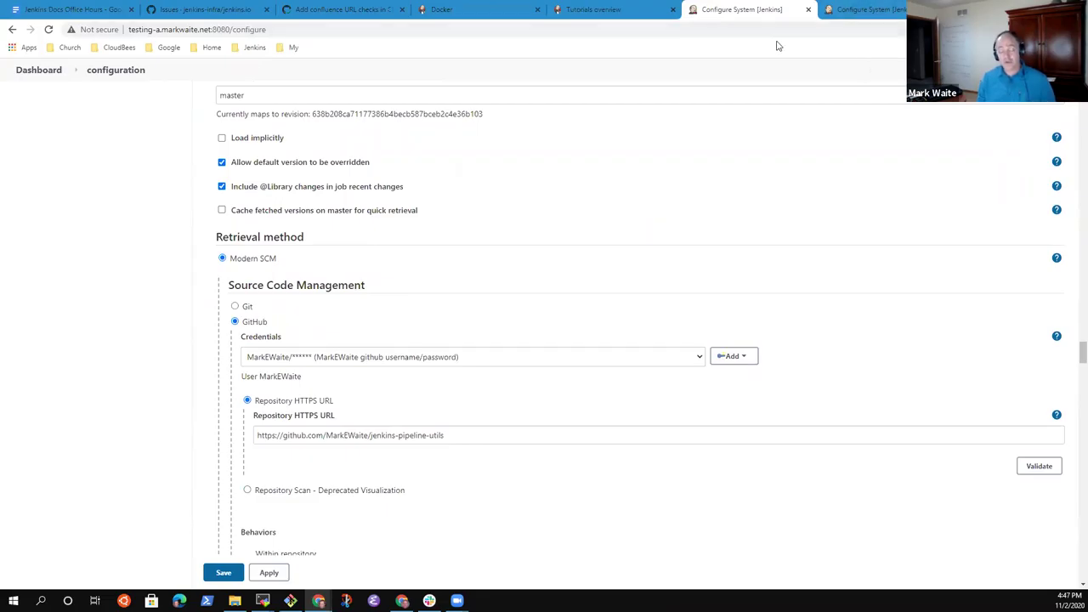
- Open the Jenkins website in a new tab and go through its download page to the weekly release changelog
{"action": "left_click", "coordinate": [875, 11]}
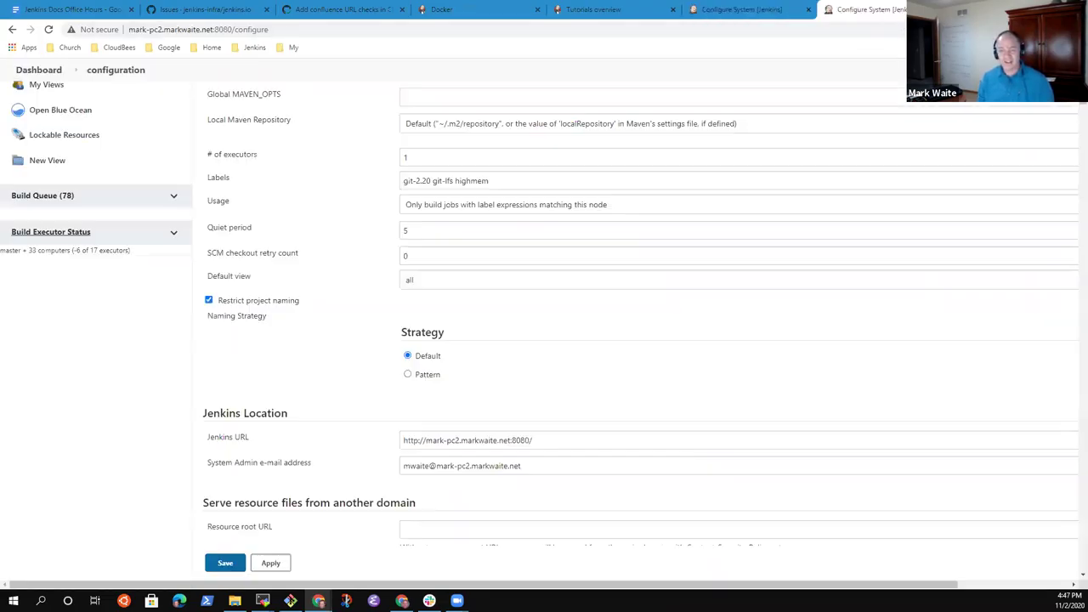
{"action": "key", "text": "ctrl+t"}
{"action": "left_click", "coordinate": [254, 47]}
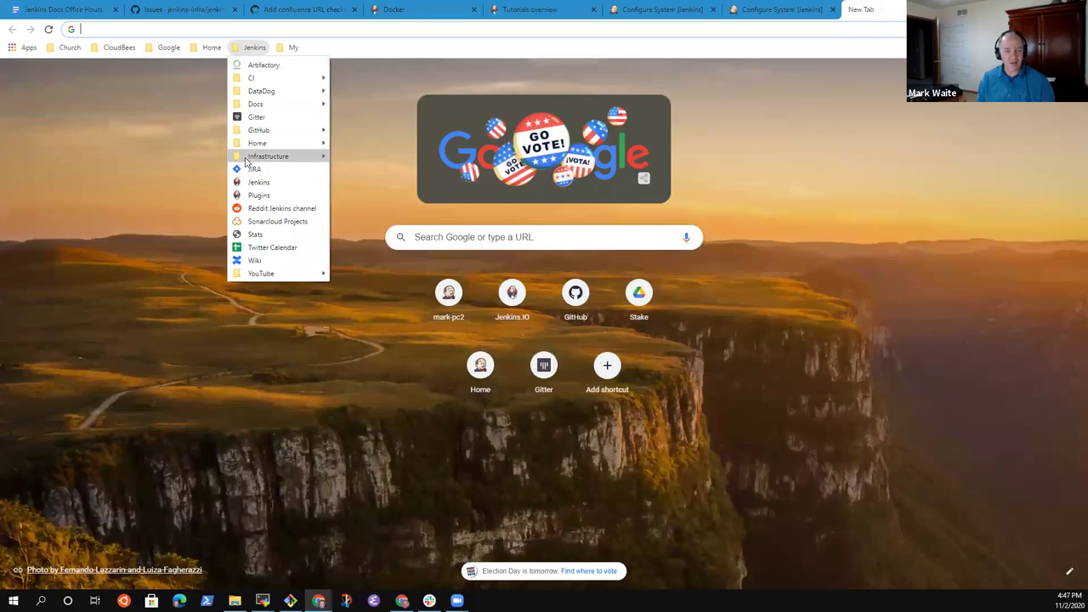
{"action": "left_click", "coordinate": [266, 183]}
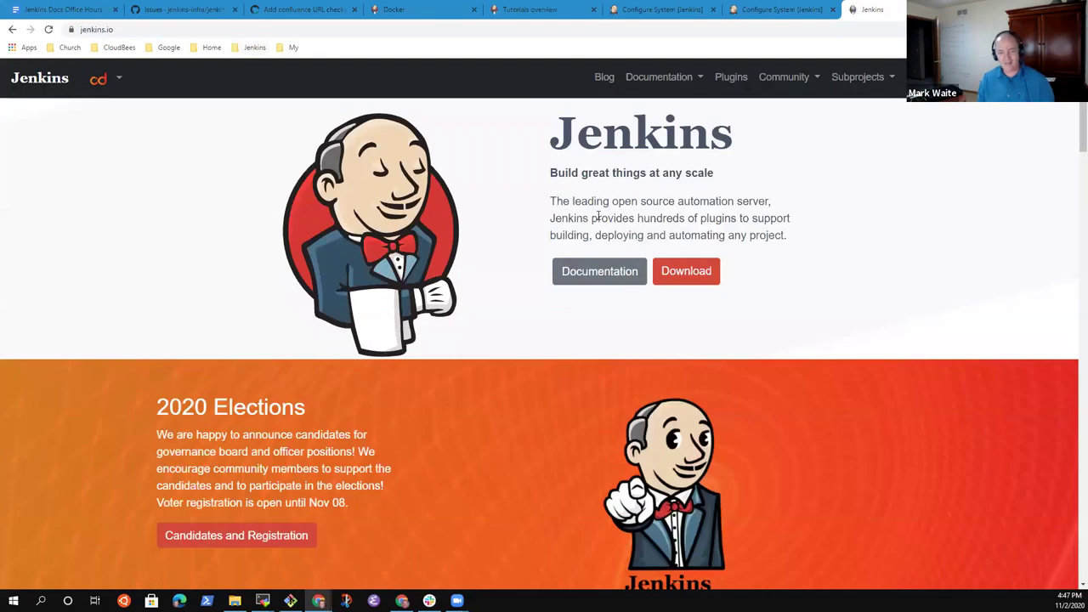
{"action": "left_click", "coordinate": [702, 272]}
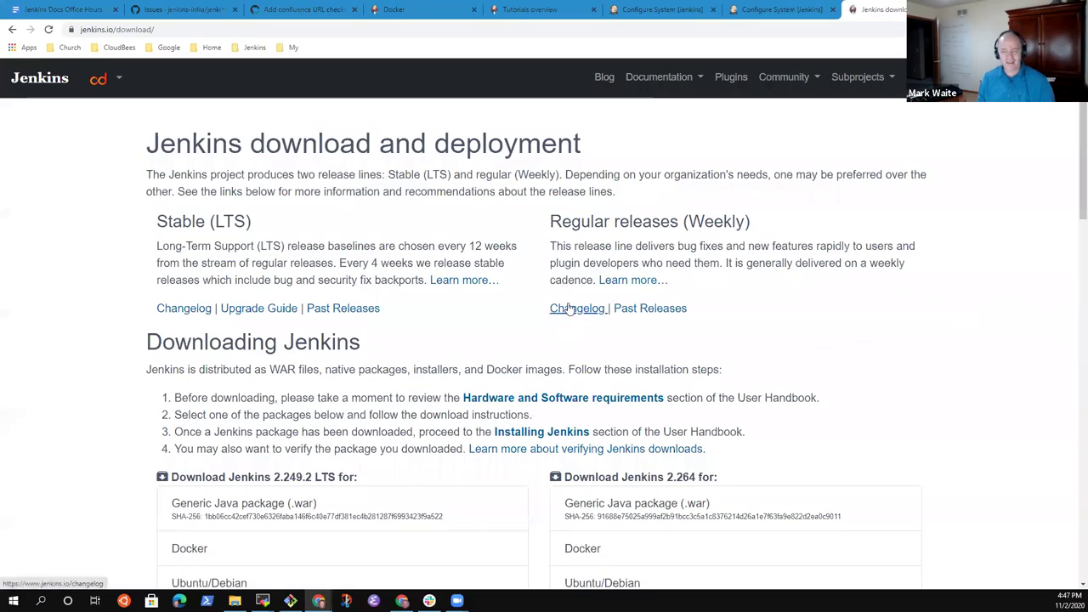
{"action": "left_click", "coordinate": [569, 309]}
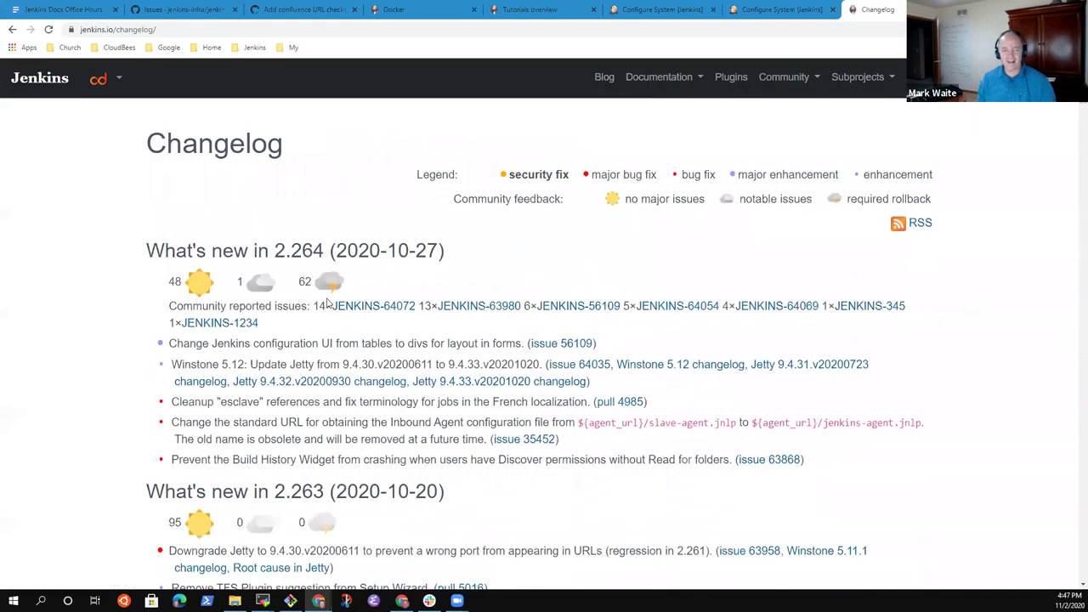
- Highlight the required rollback rating, the community reported issues and the version number in the 2.264 changelog entry
{"action": "left_click_drag", "start_coordinate": [353, 283], "coordinate": [289, 282]}
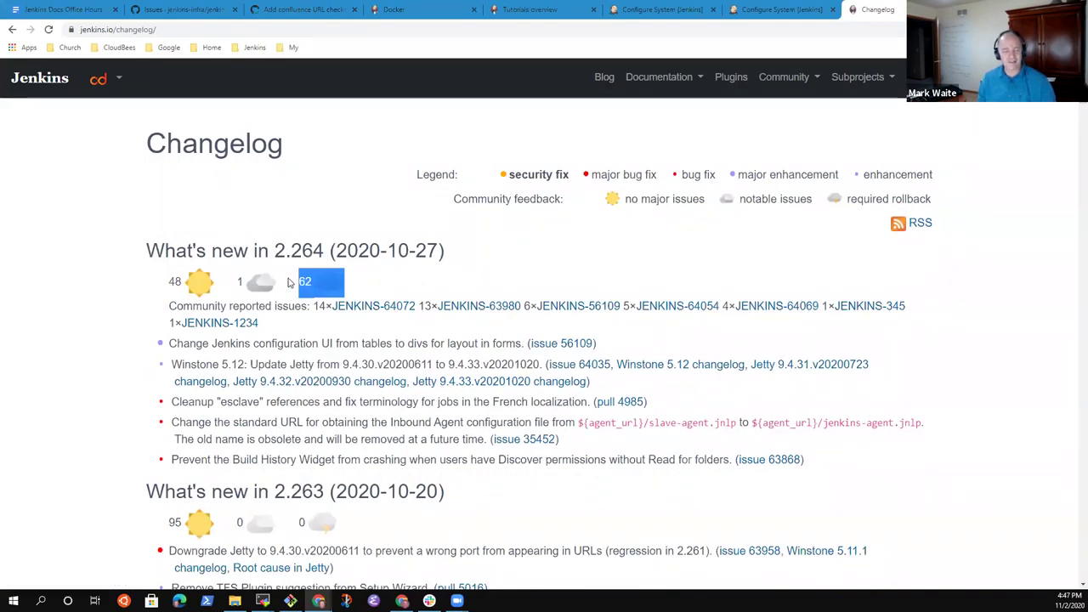
{"action": "left_click", "coordinate": [263, 281]}
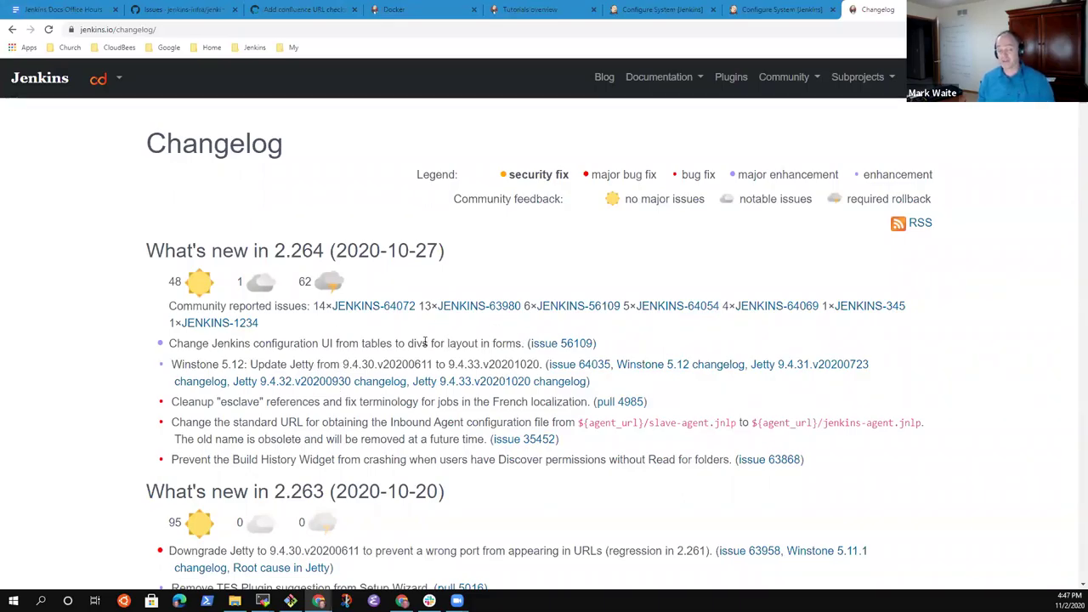
{"action": "left_click_drag", "start_coordinate": [319, 305], "coordinate": [906, 308]}
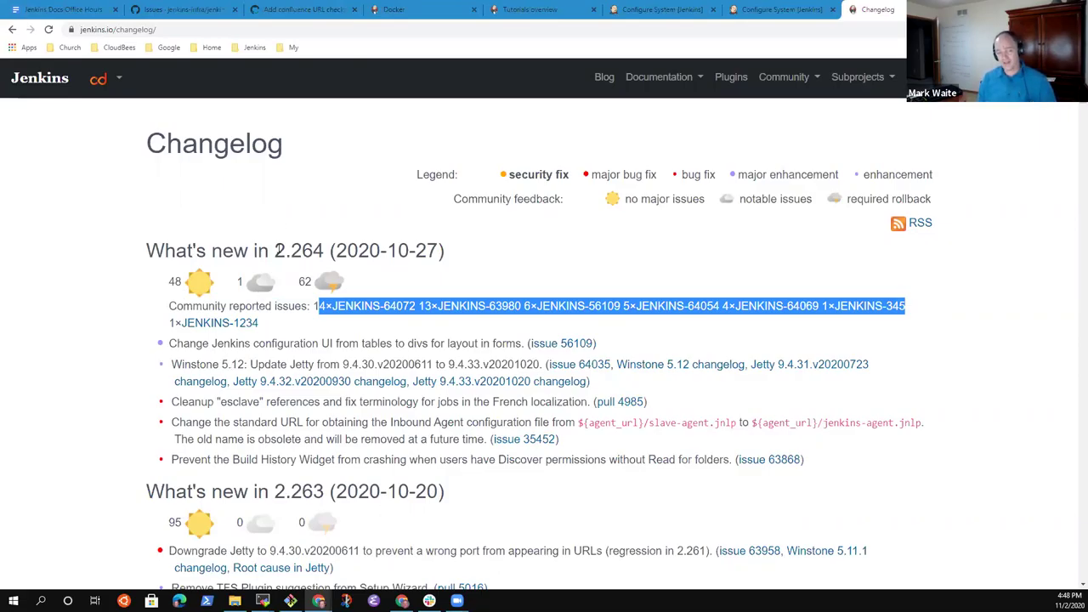
{"action": "left_click_drag", "start_coordinate": [286, 249], "coordinate": [324, 248]}
{"action": "left_click", "coordinate": [307, 249]}
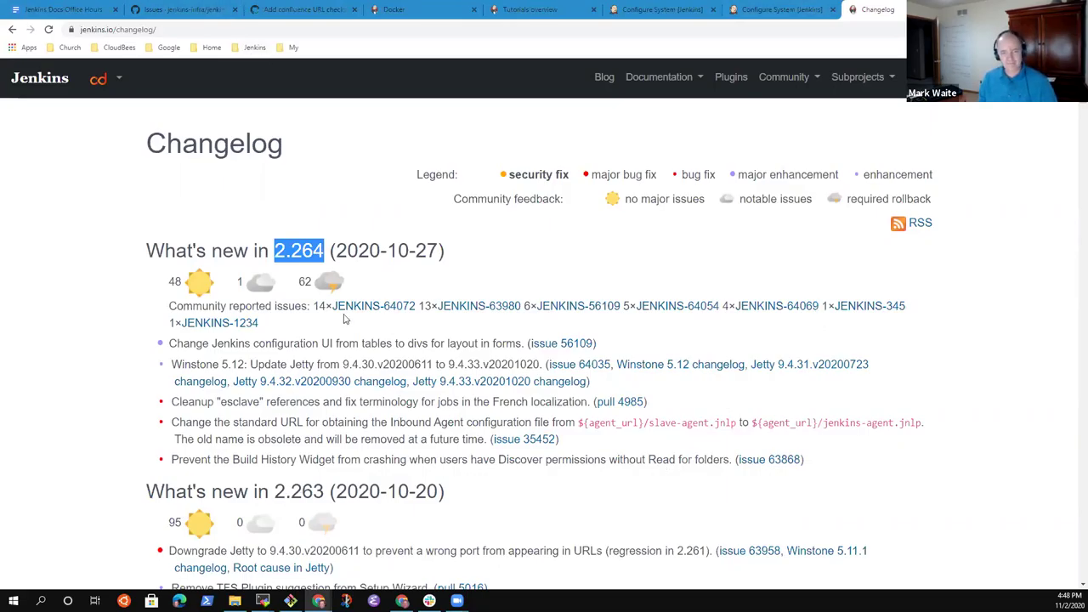
- Return to testing-a's Configure System form and try the stray Add Repository control in the bitbucket-modern-3.8.0 library settings
{"action": "left_click", "coordinate": [773, 10]}
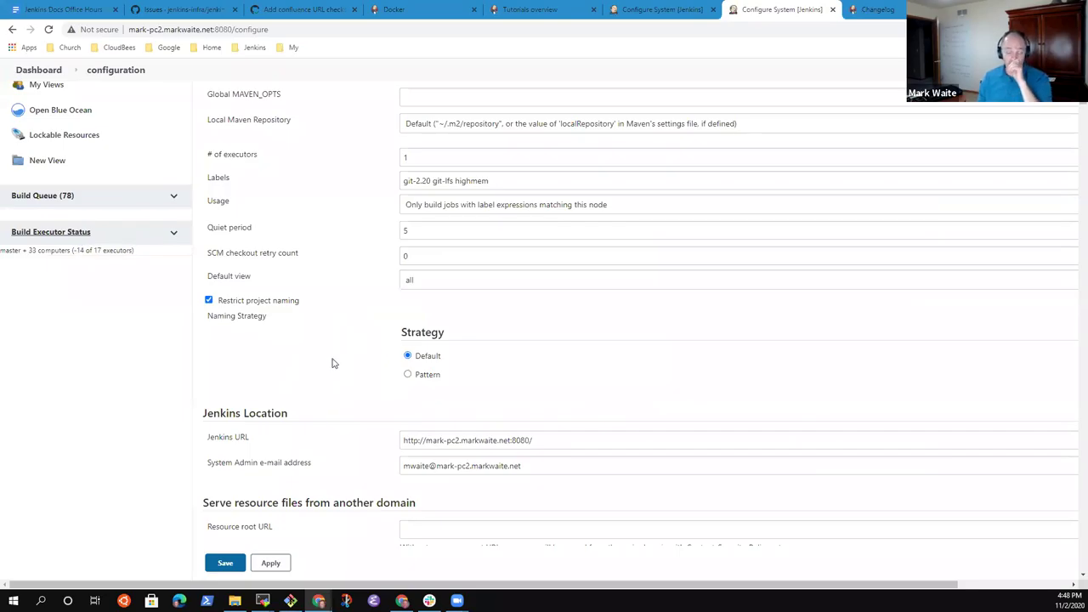
{"action": "left_click", "coordinate": [662, 9]}
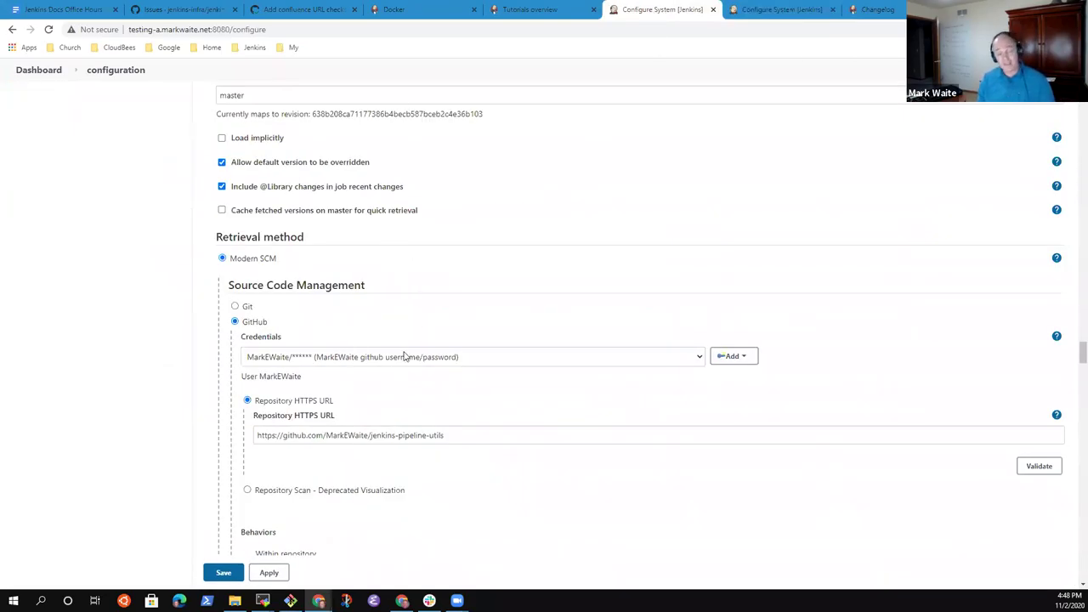
{"action": "scroll", "coordinate": [398, 374], "scroll_direction": "down", "scroll_amount": 3}
{"action": "scroll", "coordinate": [402, 408], "scroll_direction": "down", "scroll_amount": 8}
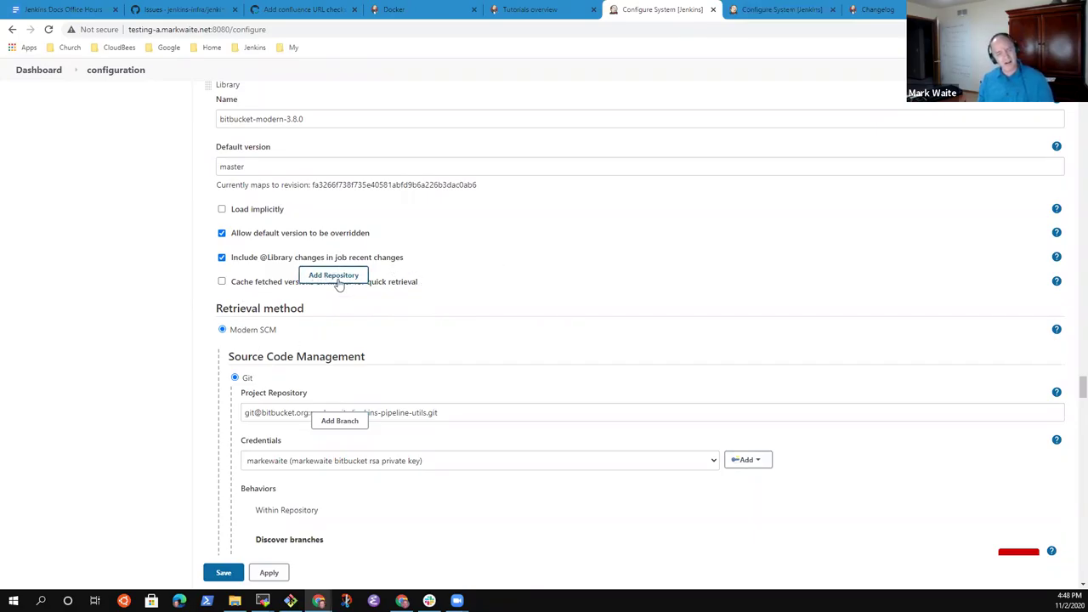
{"action": "left_click", "coordinate": [337, 277]}
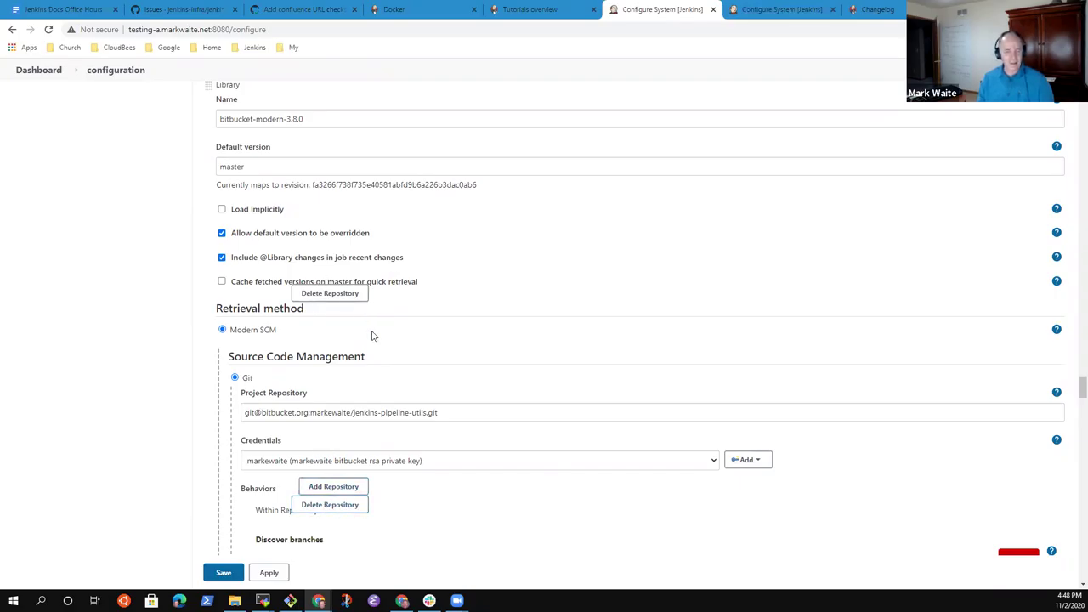
- Examine the stray repository and branch controls in the Git library settings, and compare them with the GitHub library's Source Code Management section
{"action": "scroll", "coordinate": [371, 336], "scroll_direction": "down", "scroll_amount": 3}
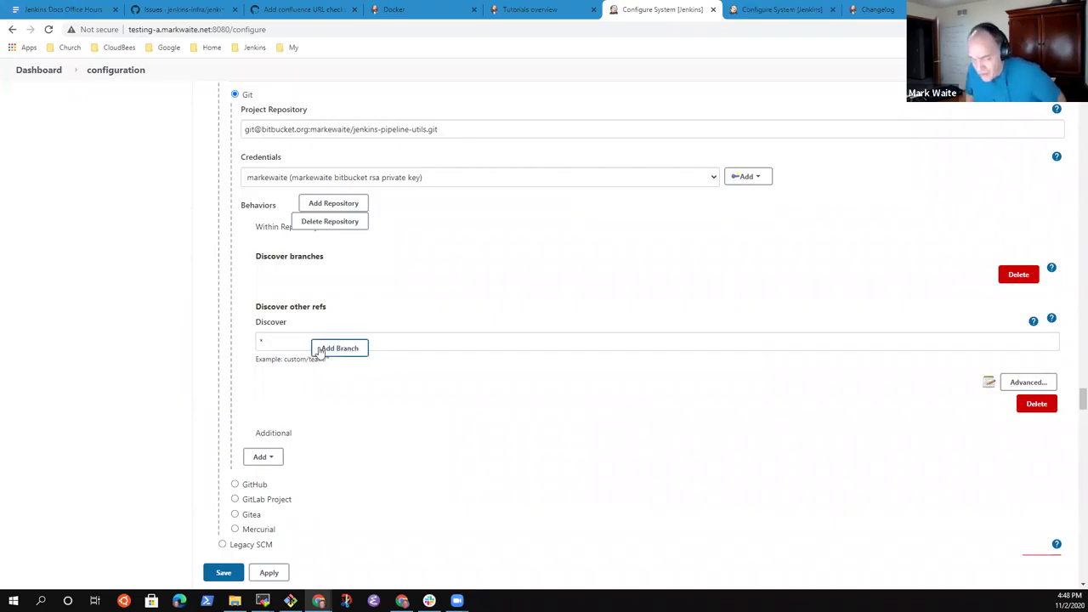
{"action": "scroll", "coordinate": [344, 386], "scroll_direction": "down", "scroll_amount": 5}
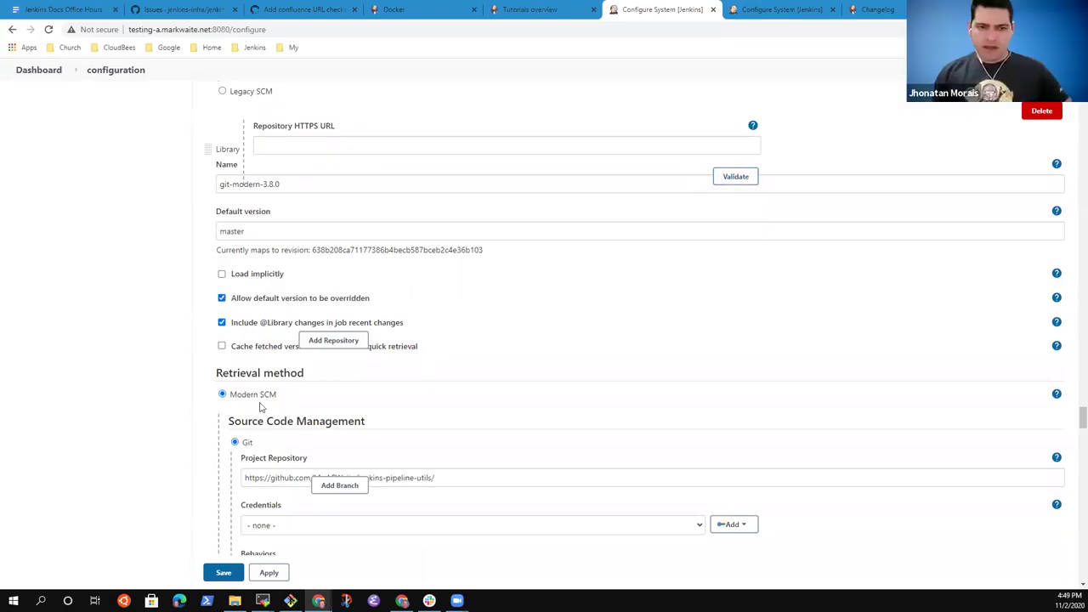
{"action": "scroll", "coordinate": [344, 408], "scroll_direction": "up", "scroll_amount": 10}
{"action": "scroll", "coordinate": [429, 409], "scroll_direction": "up", "scroll_amount": 3}
{"action": "scroll", "coordinate": [434, 410], "scroll_direction": "down", "scroll_amount": 8}
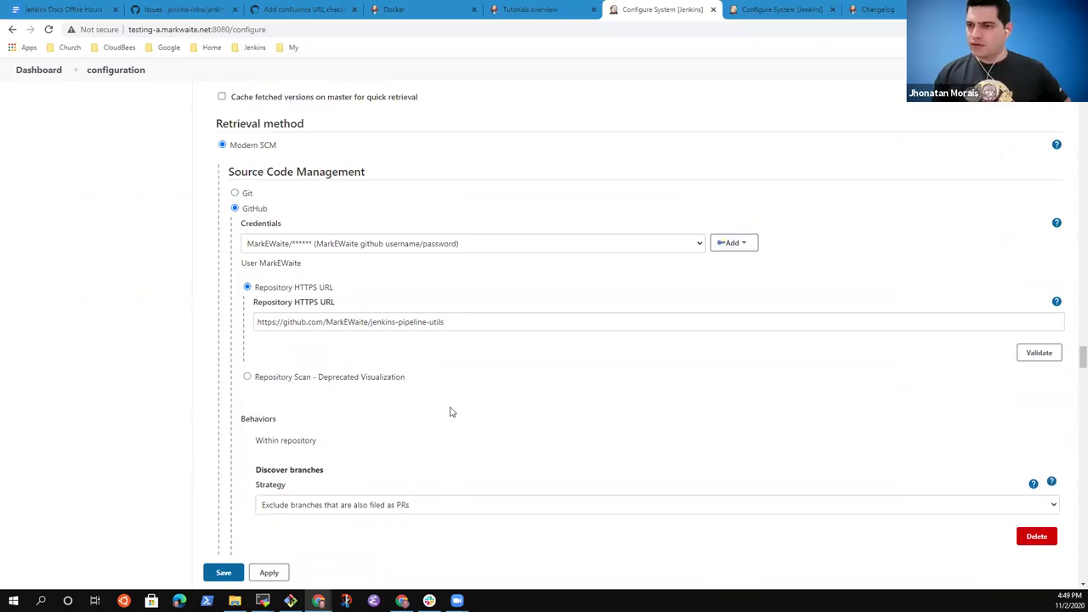
{"action": "scroll", "coordinate": [453, 411], "scroll_direction": "up", "scroll_amount": 2}
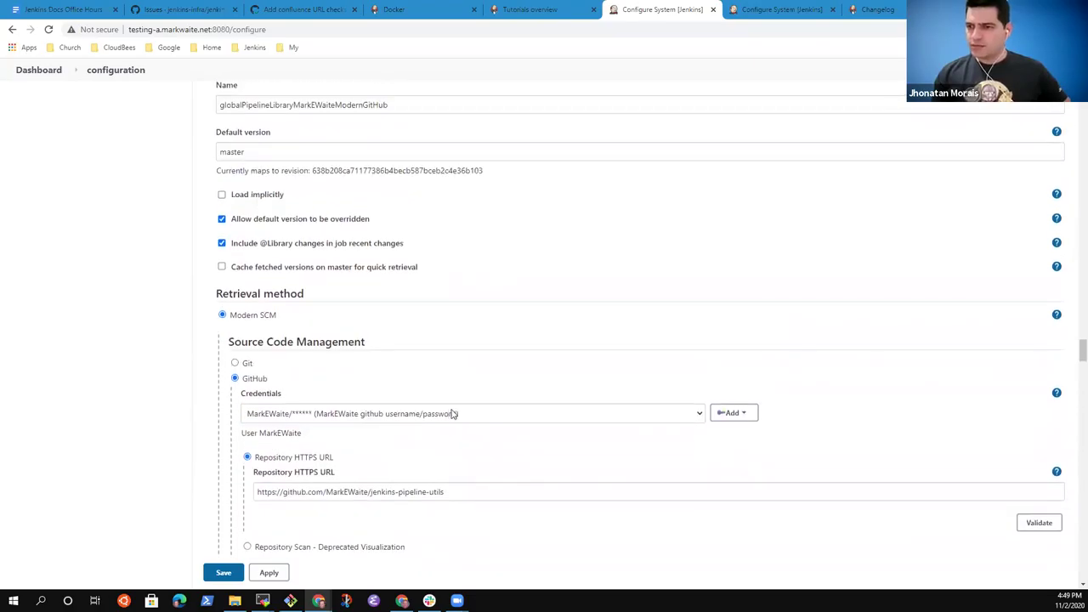
{"action": "scroll", "coordinate": [455, 414], "scroll_direction": "down", "scroll_amount": 2}
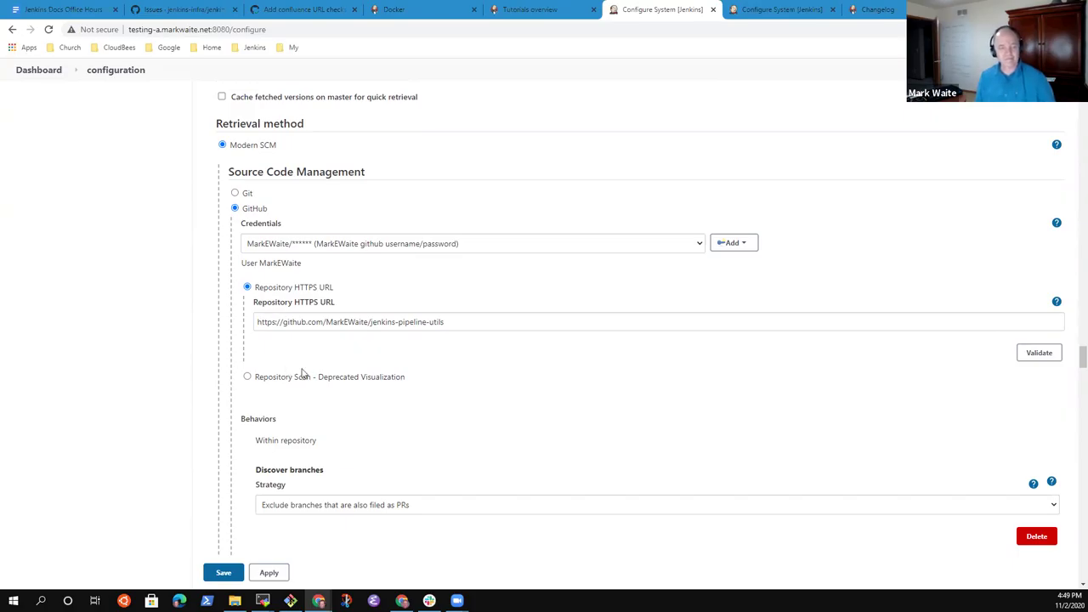
{"action": "scroll", "coordinate": [336, 421], "scroll_direction": "down", "scroll_amount": 4}
{"action": "scroll", "coordinate": [345, 422], "scroll_direction": "up", "scroll_amount": 4}
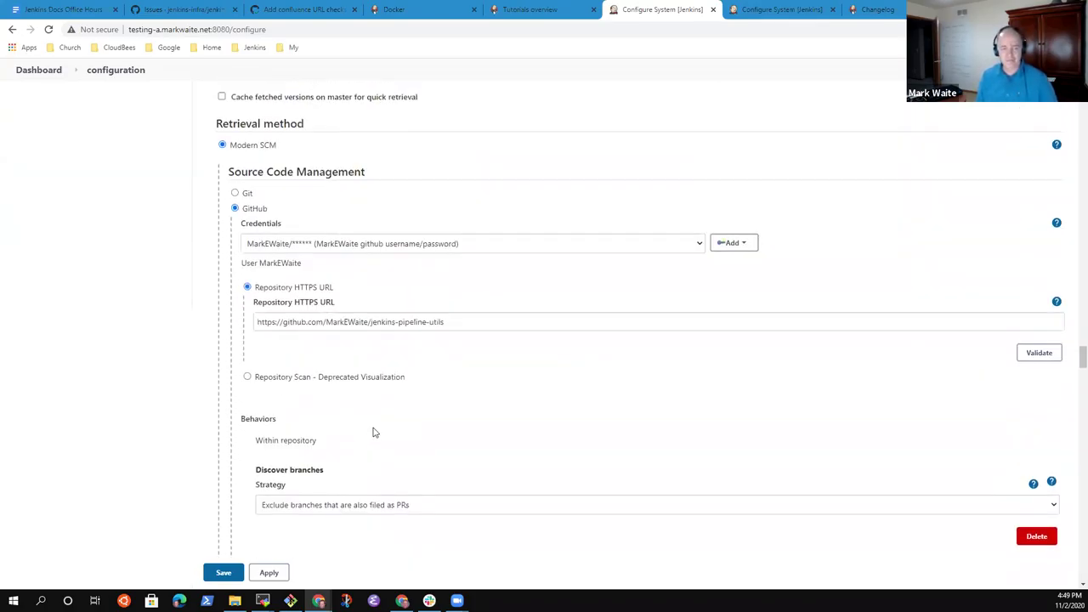
{"action": "scroll", "coordinate": [374, 433], "scroll_direction": "up", "scroll_amount": 1}
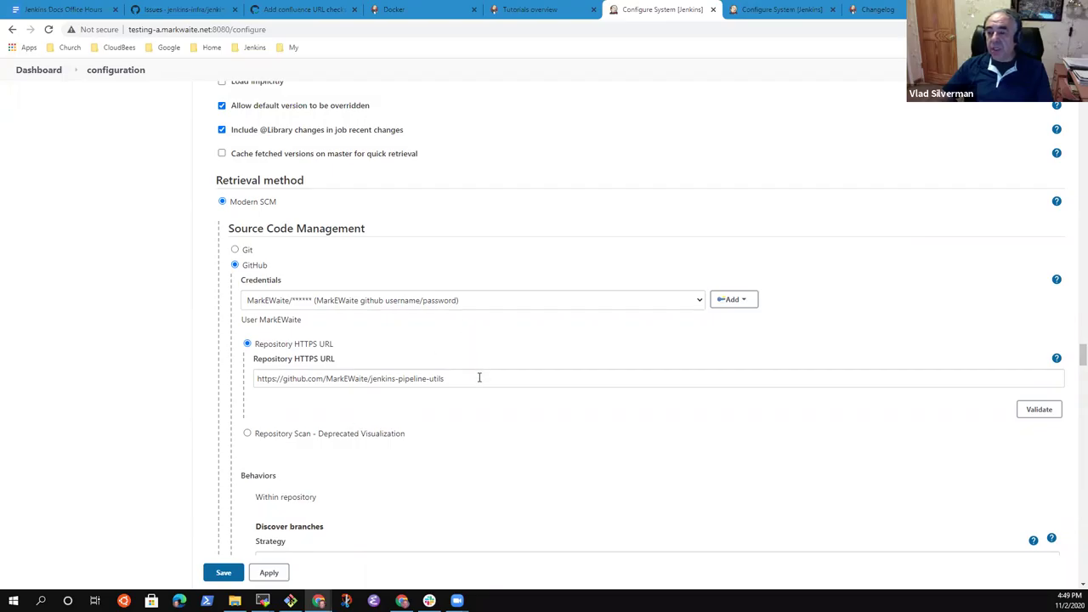
- Leave testing-a's configuration without saving and view the jobs in the Bugs 00_000 to 09_999 folder of Bugs - Individual Checks
{"action": "left_click", "coordinate": [36, 75]}
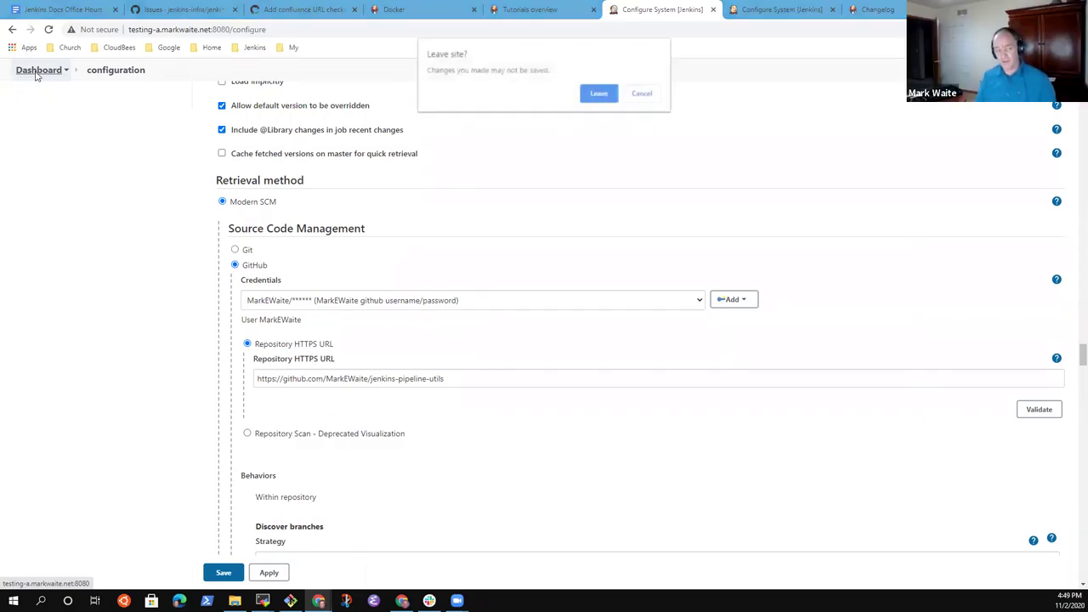
{"action": "left_click", "coordinate": [598, 93]}
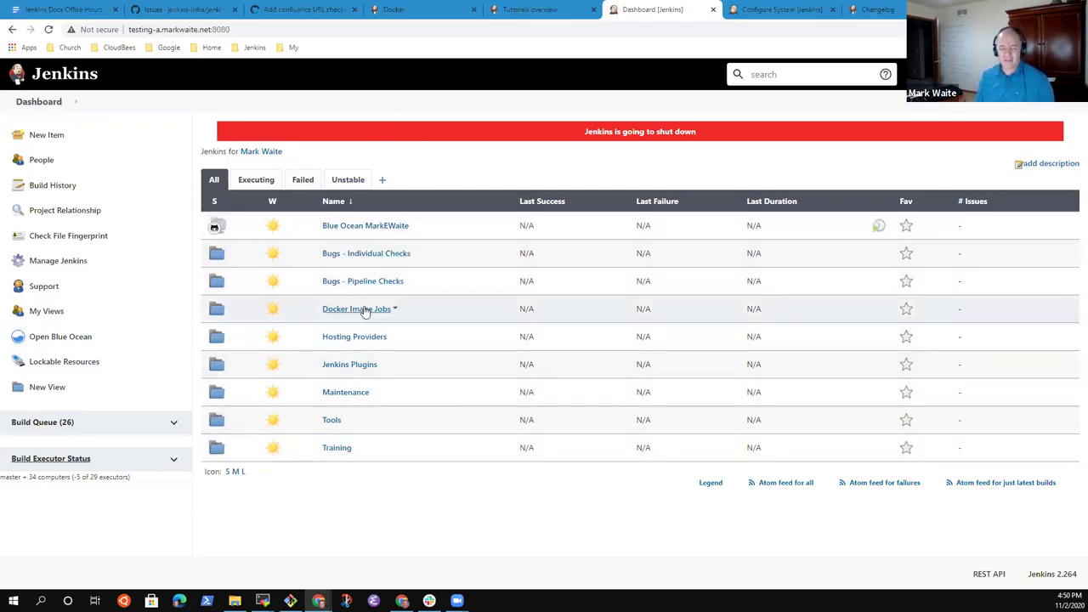
{"action": "left_click", "coordinate": [381, 254]}
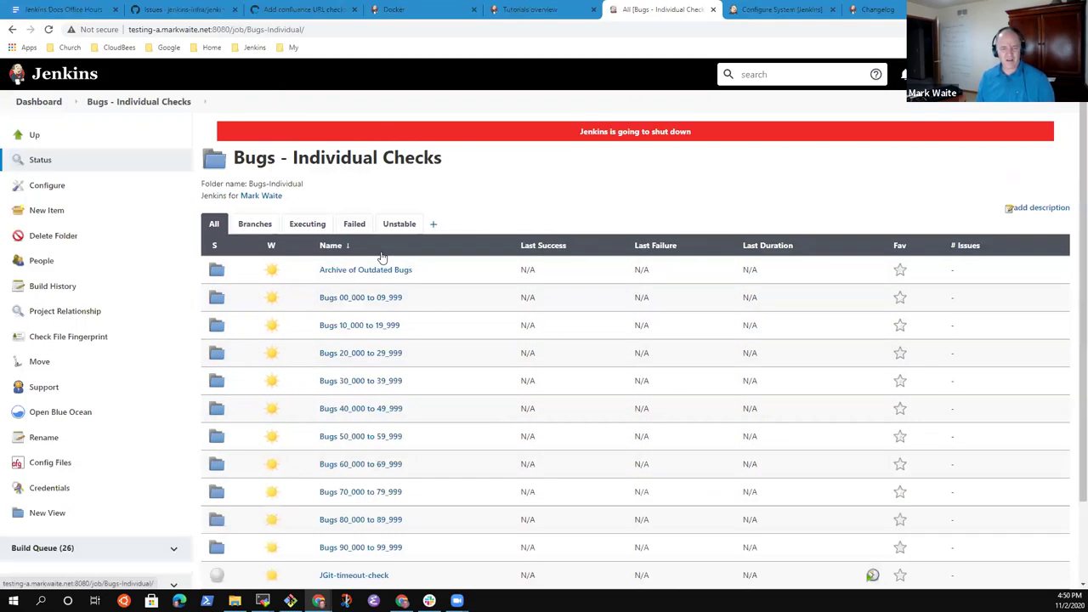
{"action": "left_click", "coordinate": [360, 300]}
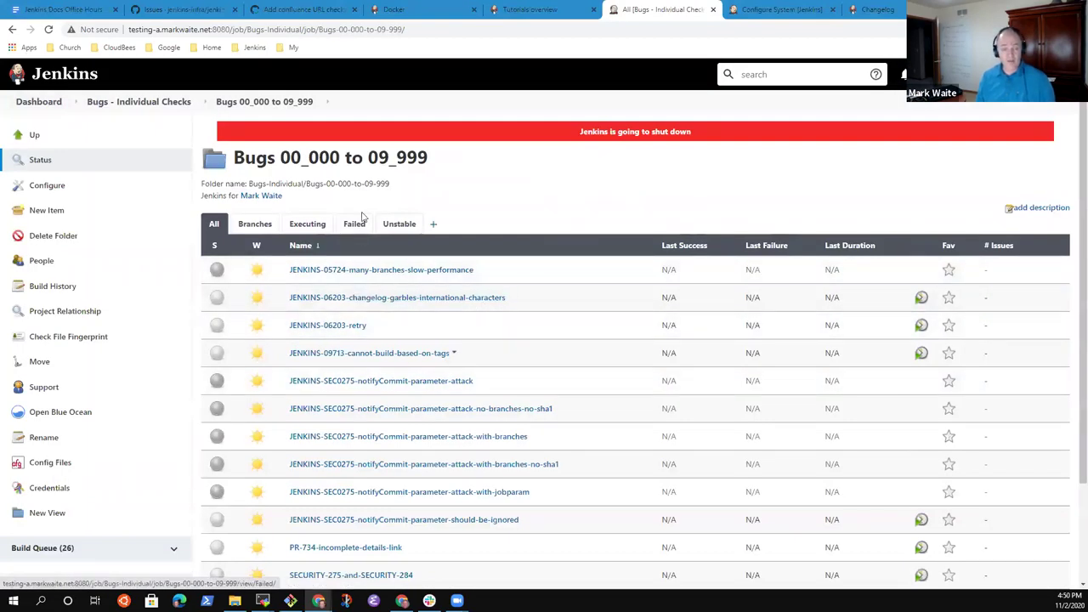
{"action": "scroll", "coordinate": [374, 331], "scroll_direction": "down", "scroll_amount": 2}
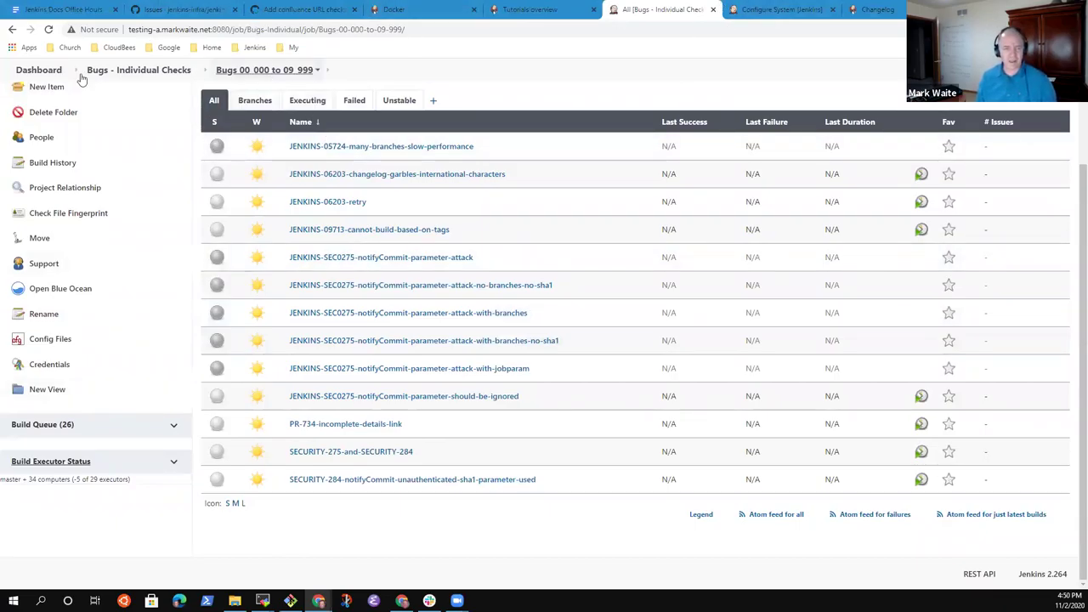
- From the dashboard, expand the build queue and open the backend-plugin-report-card-deleted-from-ci.jenkins.io project in the Archive of Outdated Bugs folder
{"action": "left_click", "coordinate": [34, 69]}
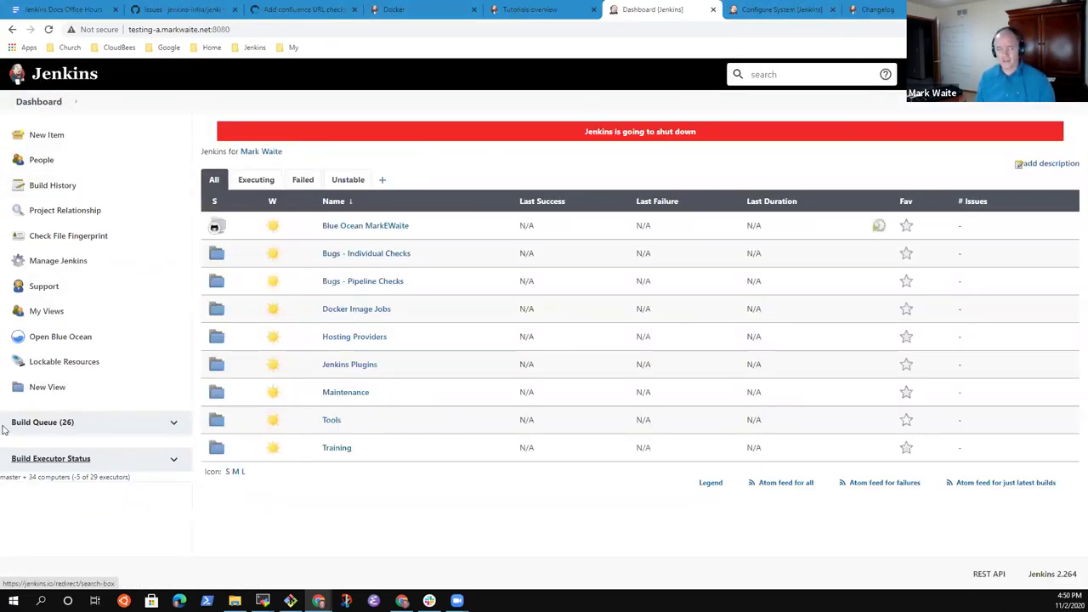
{"action": "left_click", "coordinate": [171, 425]}
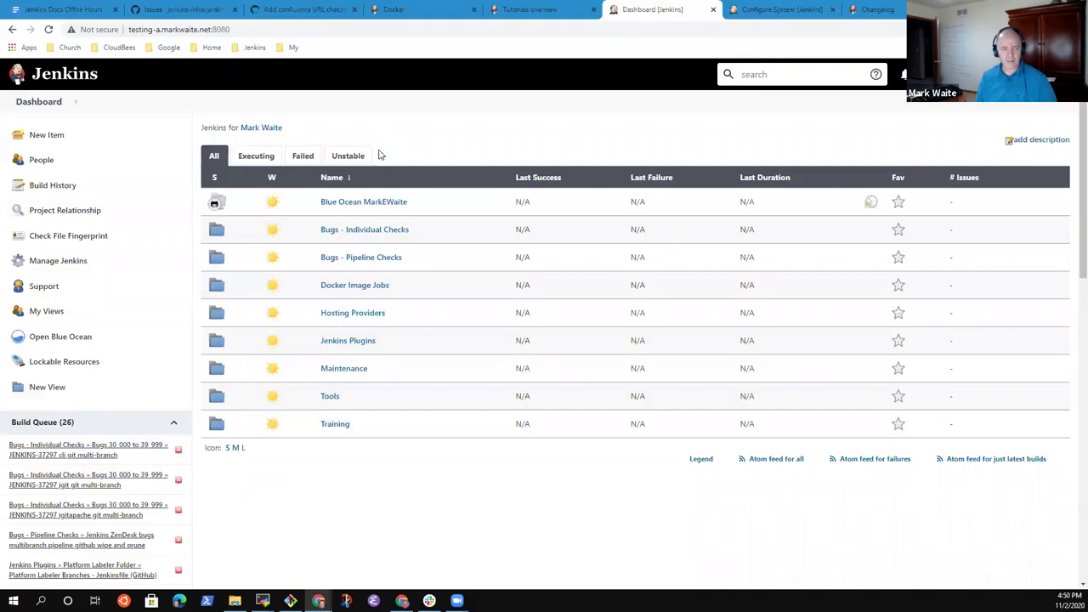
{"action": "left_click", "coordinate": [389, 230]}
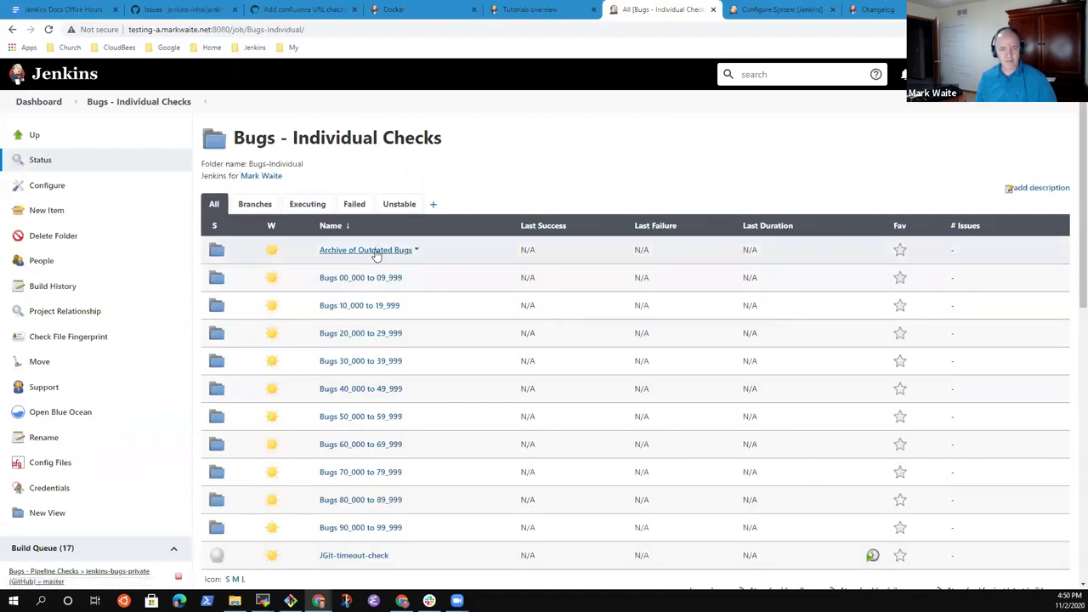
{"action": "left_click", "coordinate": [381, 251]}
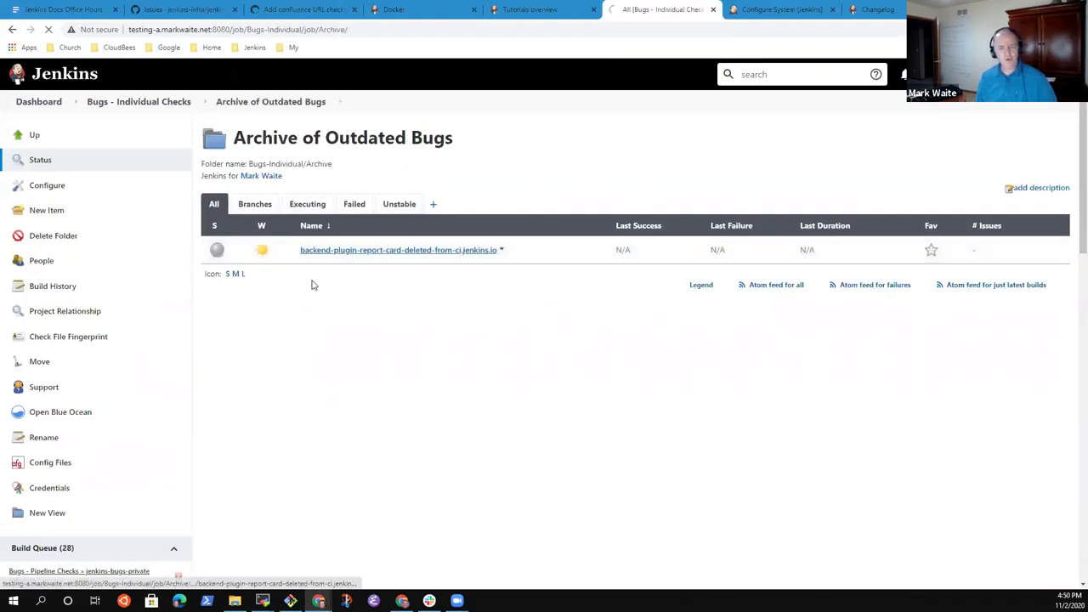
{"action": "left_click", "coordinate": [371, 249]}
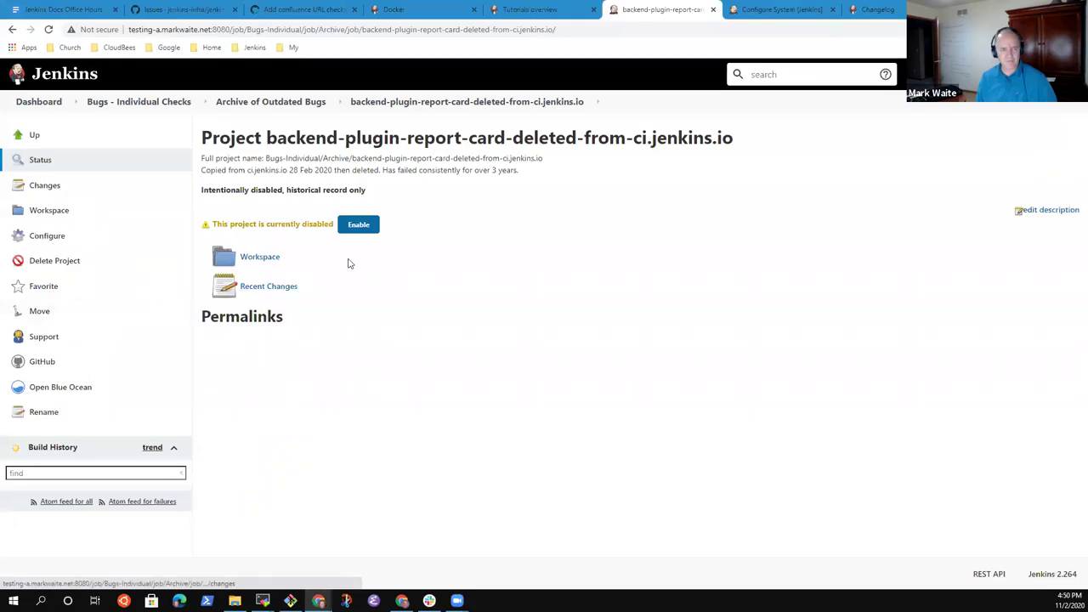
- Return to Bugs - Individual Checks and look through the jobs in the Bugs 00_000 to 09_999 folder
{"action": "left_click", "coordinate": [142, 102]}
{"action": "left_click", "coordinate": [369, 278]}
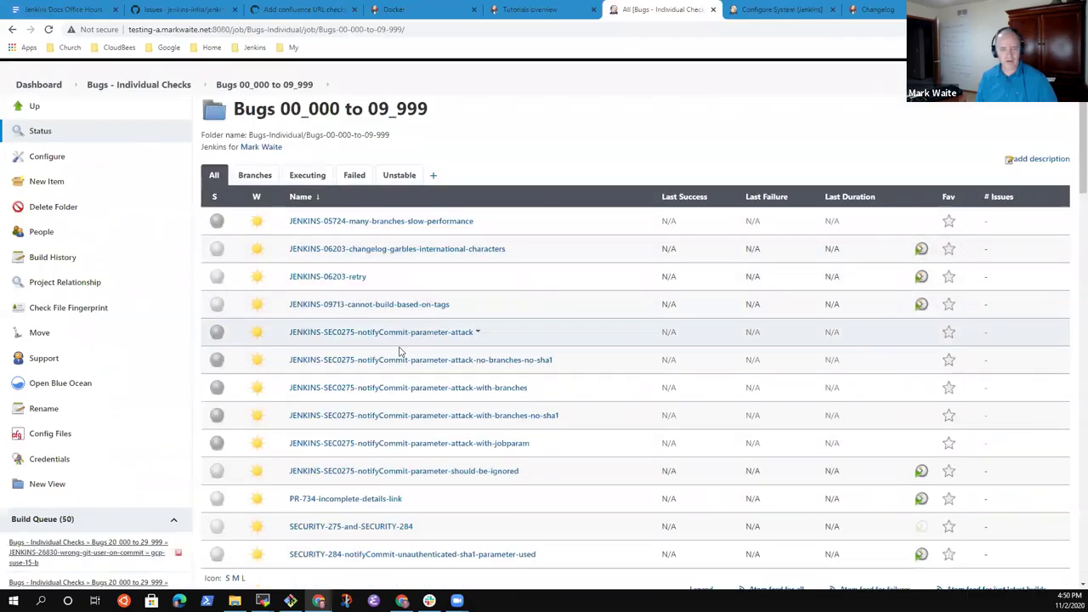
{"action": "scroll", "coordinate": [365, 331], "scroll_direction": "down", "scroll_amount": 3}
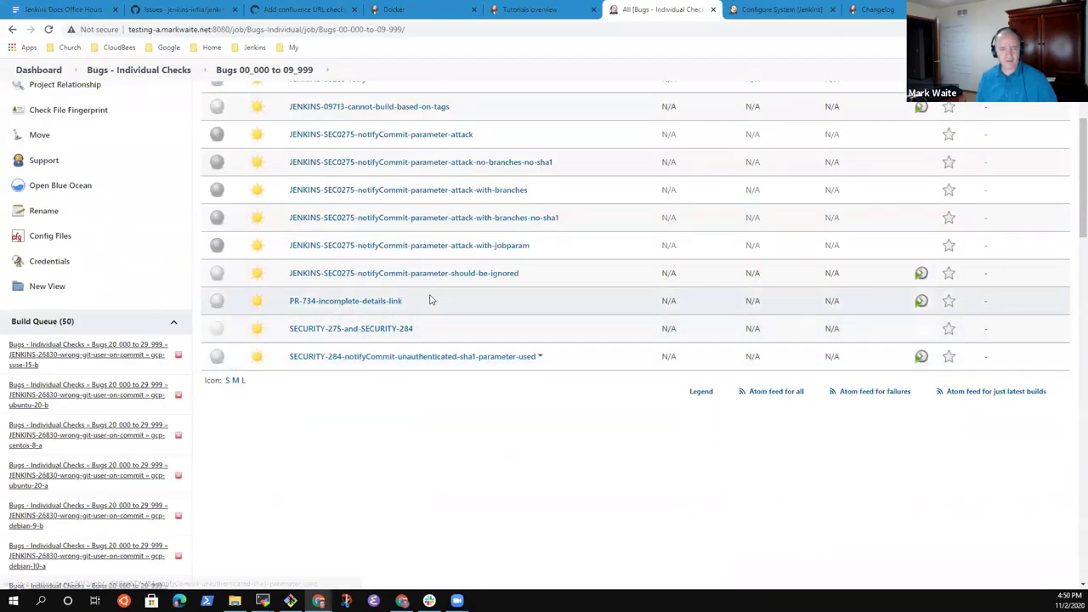
{"action": "scroll", "coordinate": [408, 319], "scroll_direction": "up", "scroll_amount": 2}
{"action": "scroll", "coordinate": [418, 328], "scroll_direction": "up", "scroll_amount": 2}
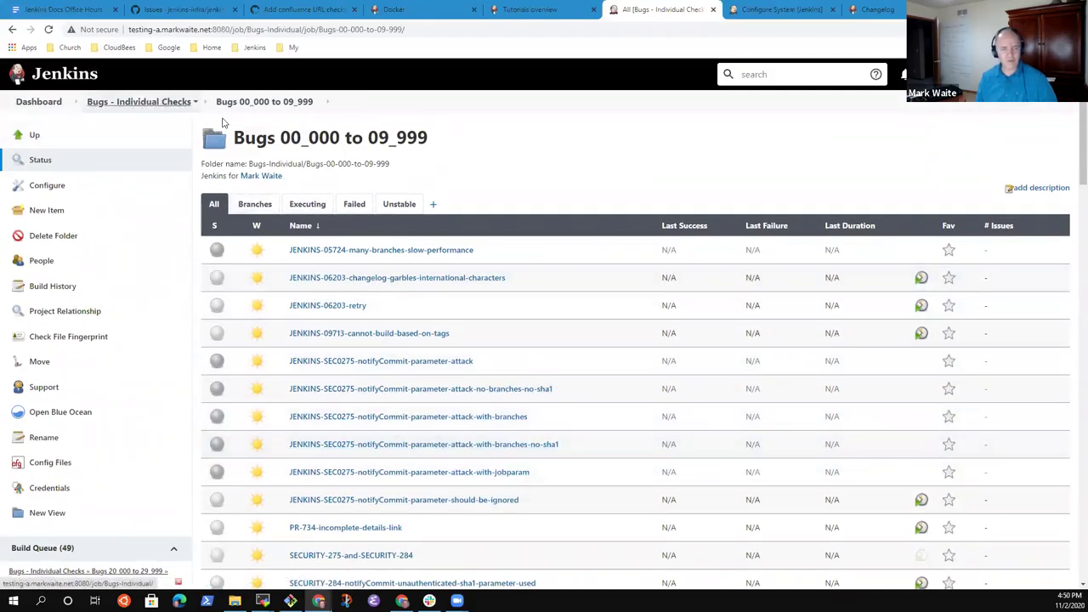
- Open the JENKINS-27543-env-GIT_COMMIT project in the Bugs 30_000 to 39_999 folder and start a build
{"action": "left_click", "coordinate": [155, 102]}
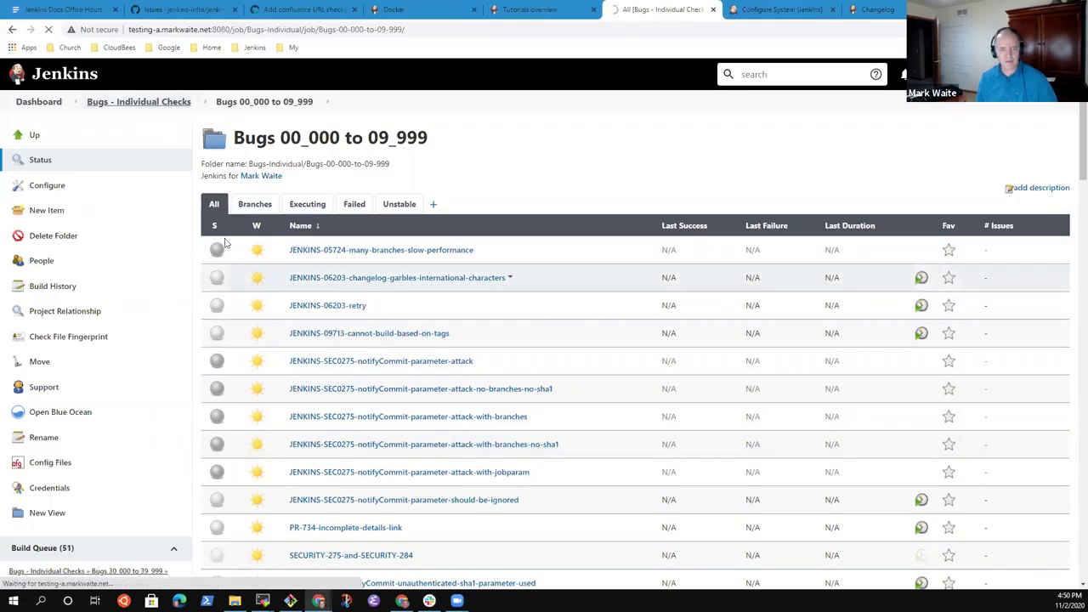
{"action": "left_click", "coordinate": [364, 369]}
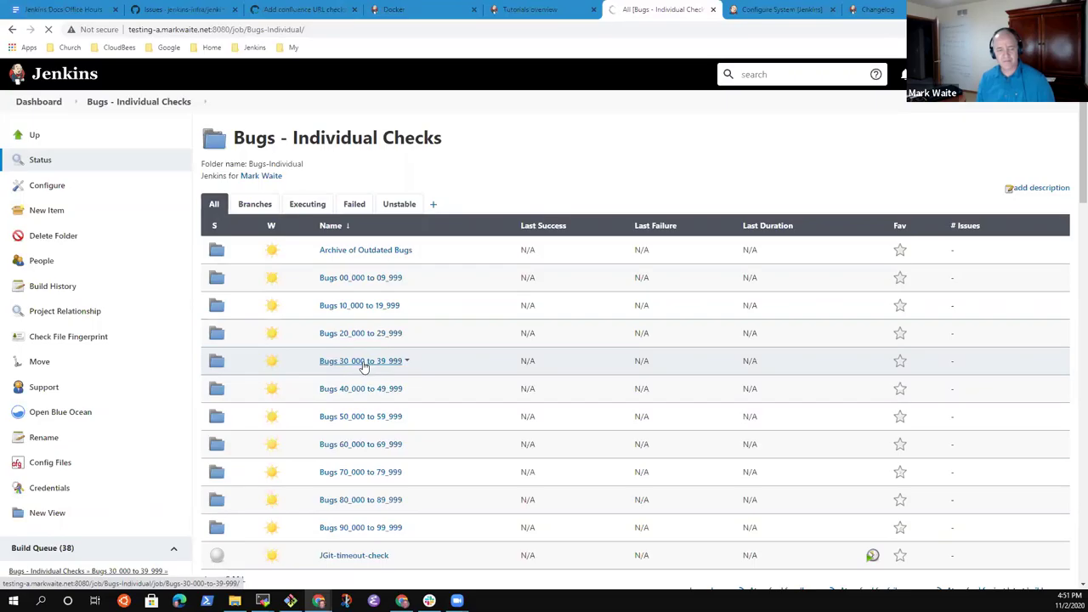
{"action": "left_click", "coordinate": [363, 362]}
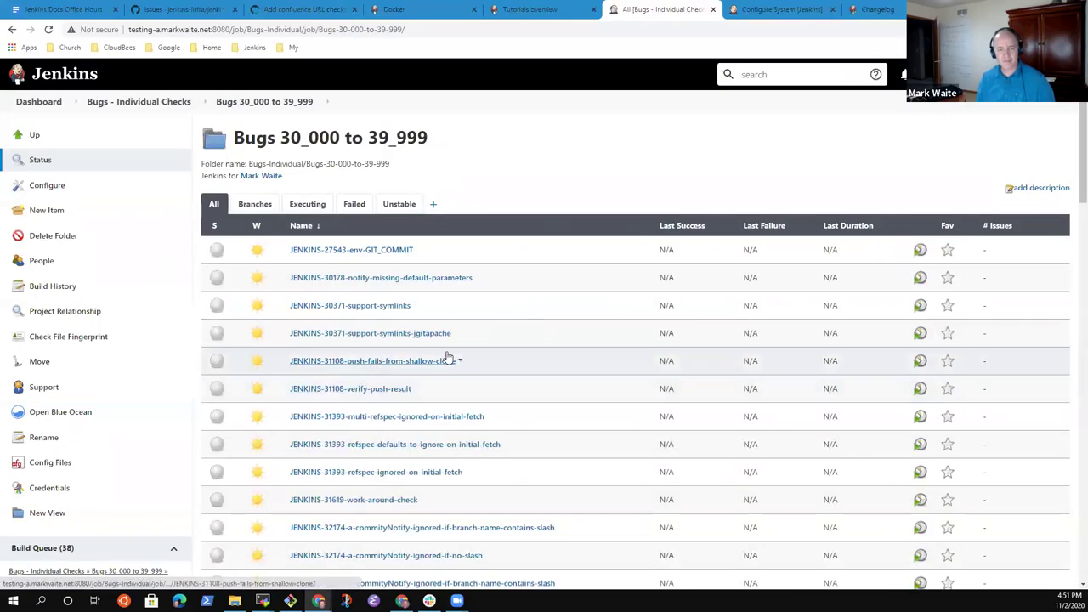
{"action": "left_click", "coordinate": [342, 248]}
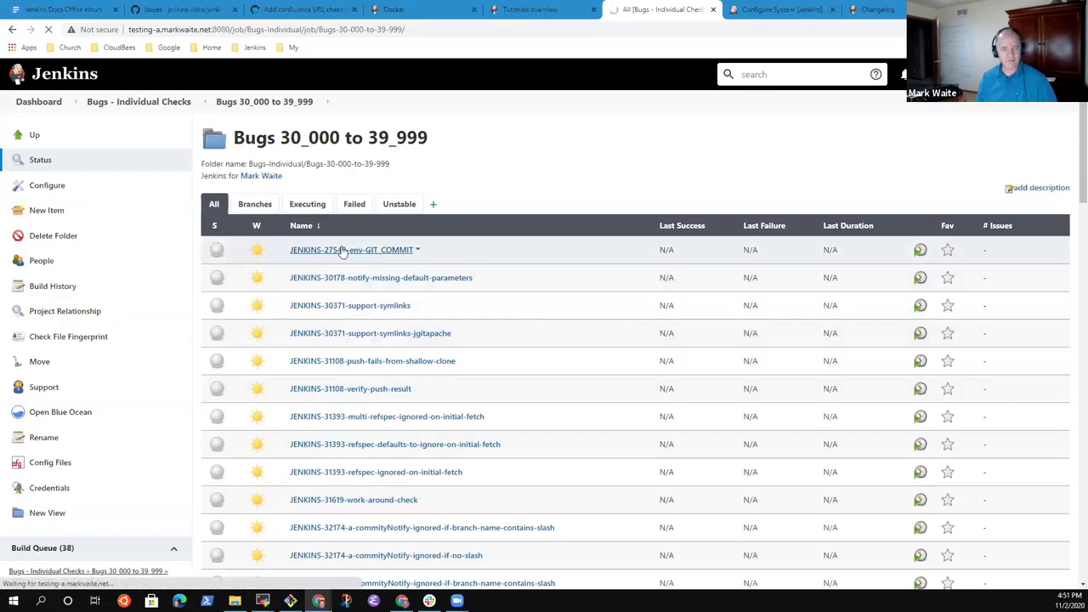
{"action": "left_click", "coordinate": [52, 238]}
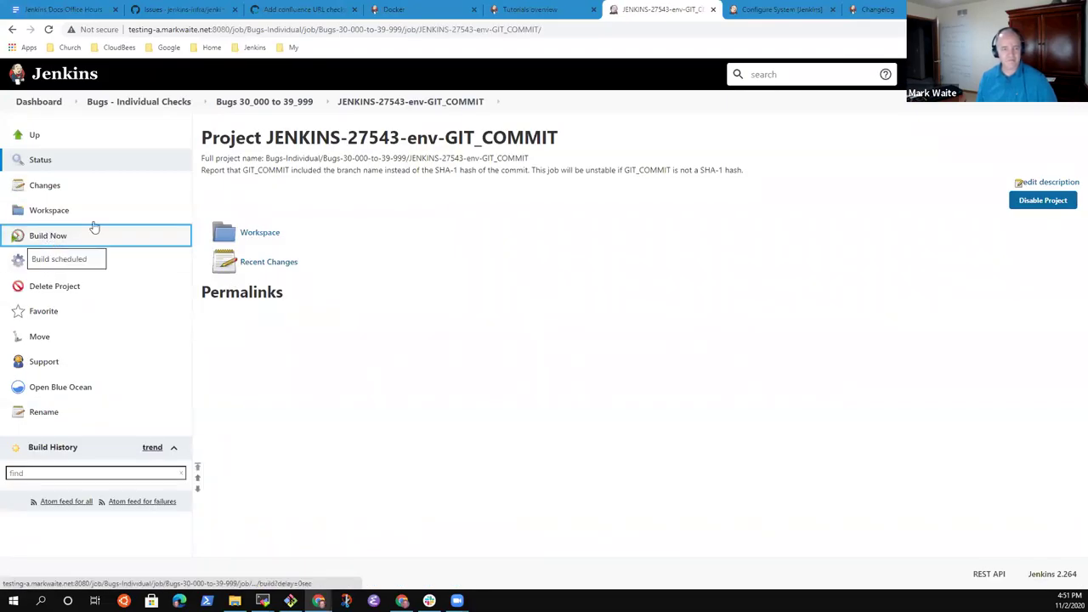
- Queue another build of JENKINS-27543-env-GIT_COMMIT and follow build #1's status page until the build completes
{"action": "left_click", "coordinate": [407, 105]}
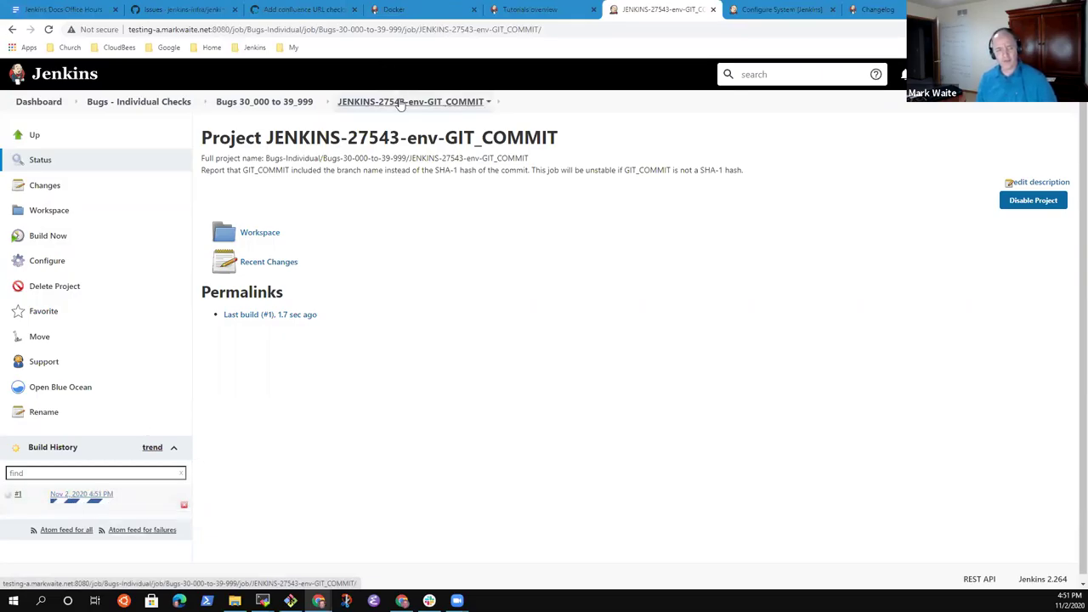
{"action": "left_click", "coordinate": [47, 236]}
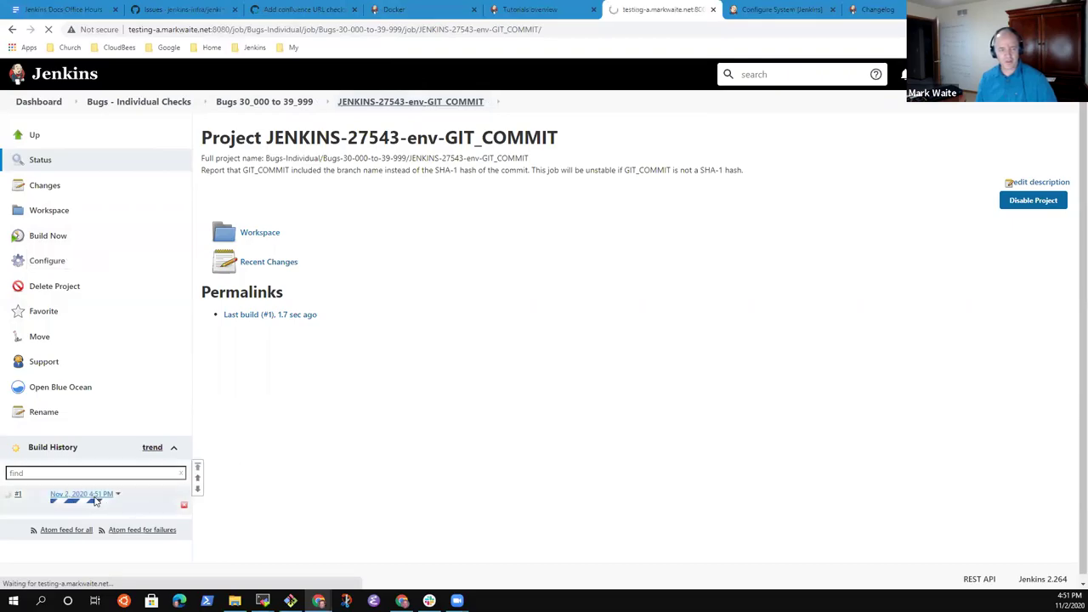
{"action": "left_click", "coordinate": [99, 534]}
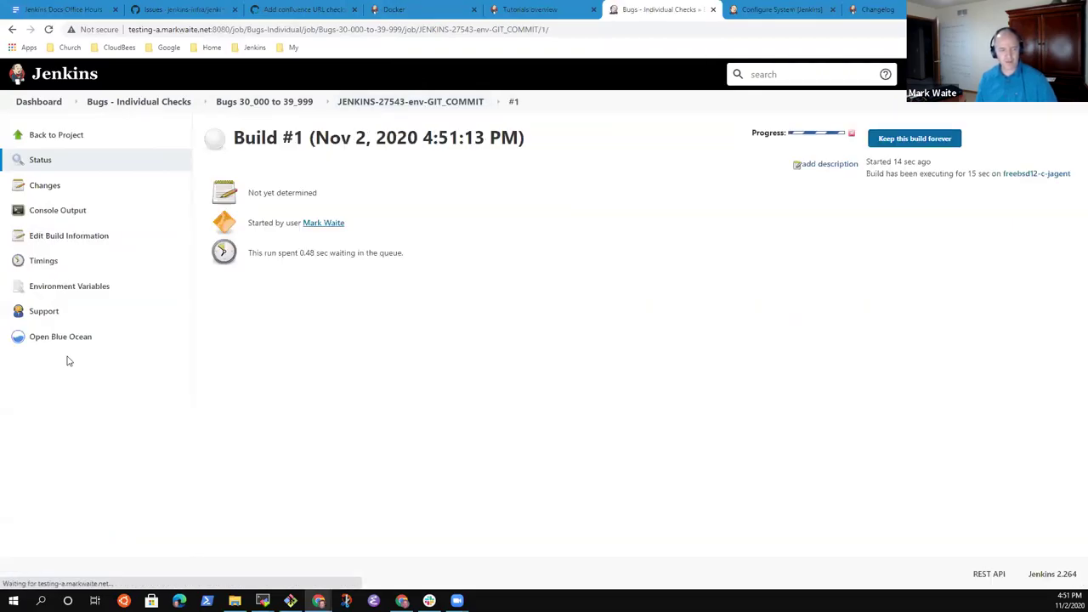
{"action": "left_click", "coordinate": [405, 103]}
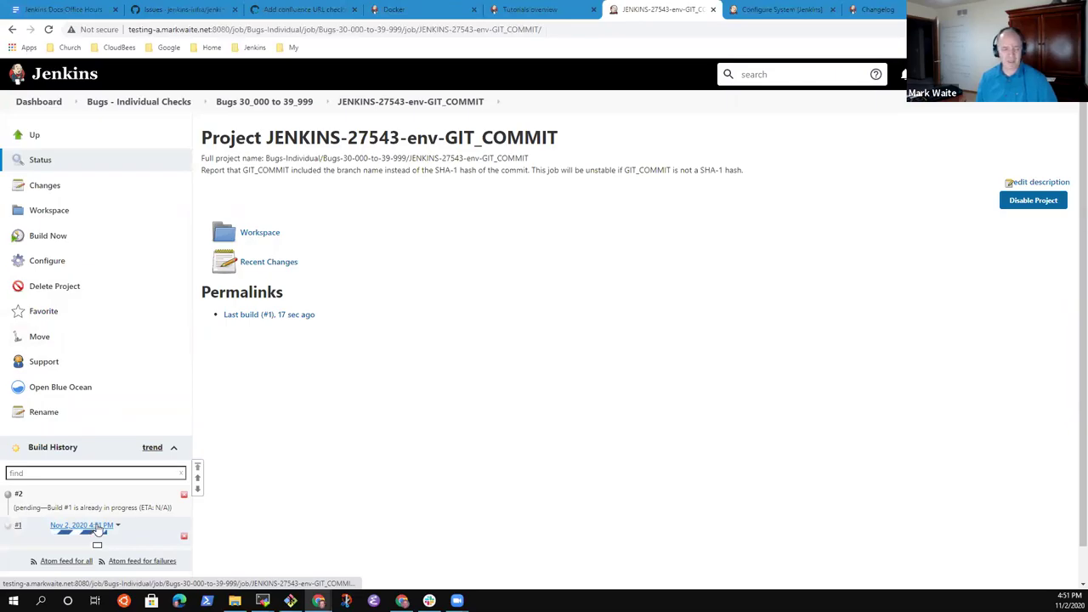
{"action": "left_click", "coordinate": [97, 527]}
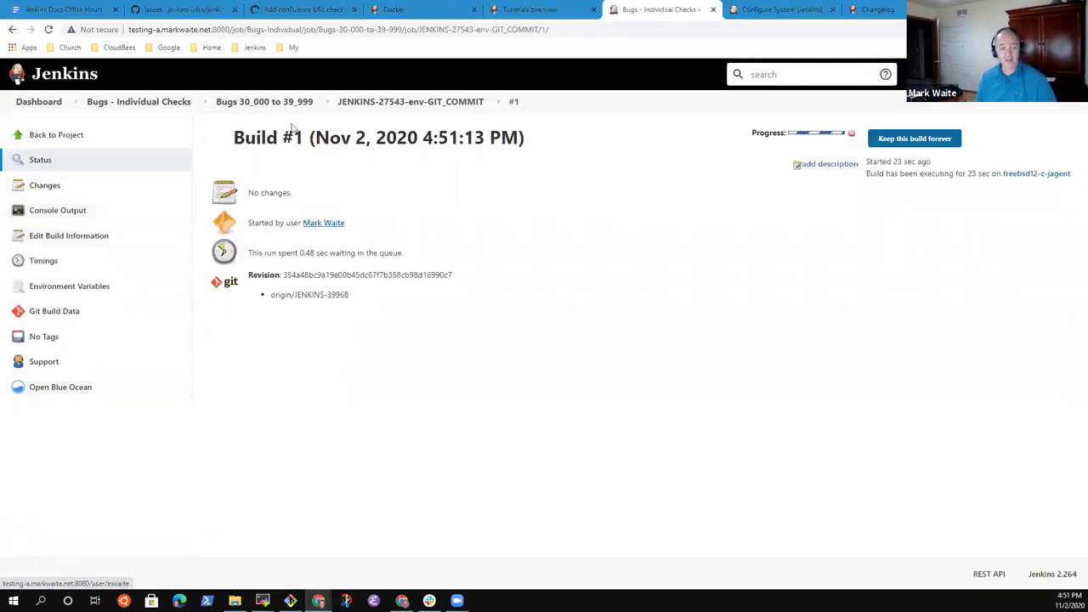
{"action": "left_click", "coordinate": [451, 98]}
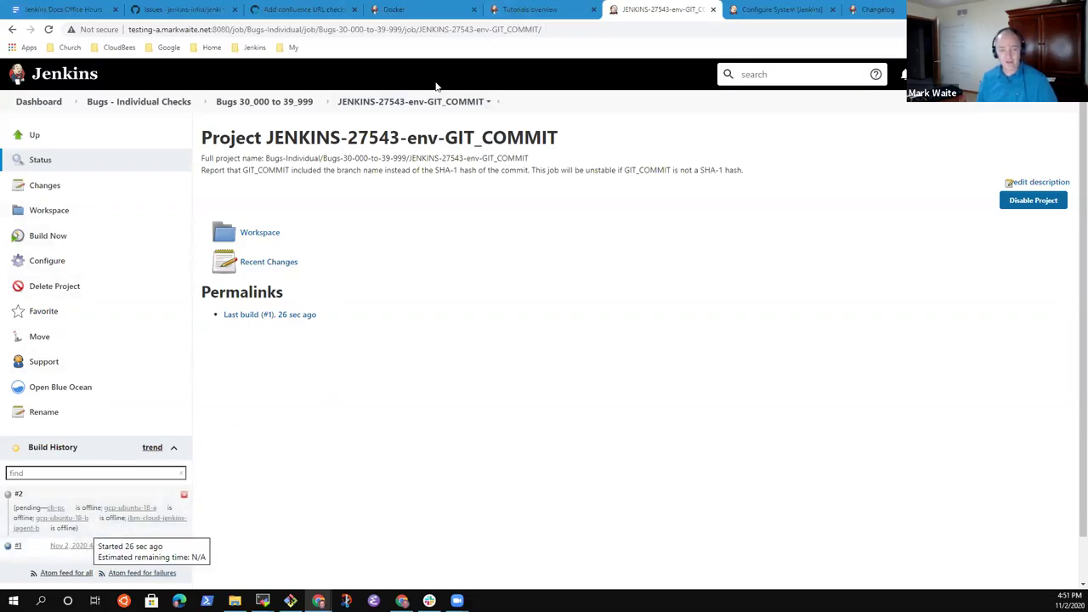
{"action": "left_click", "coordinate": [94, 547]}
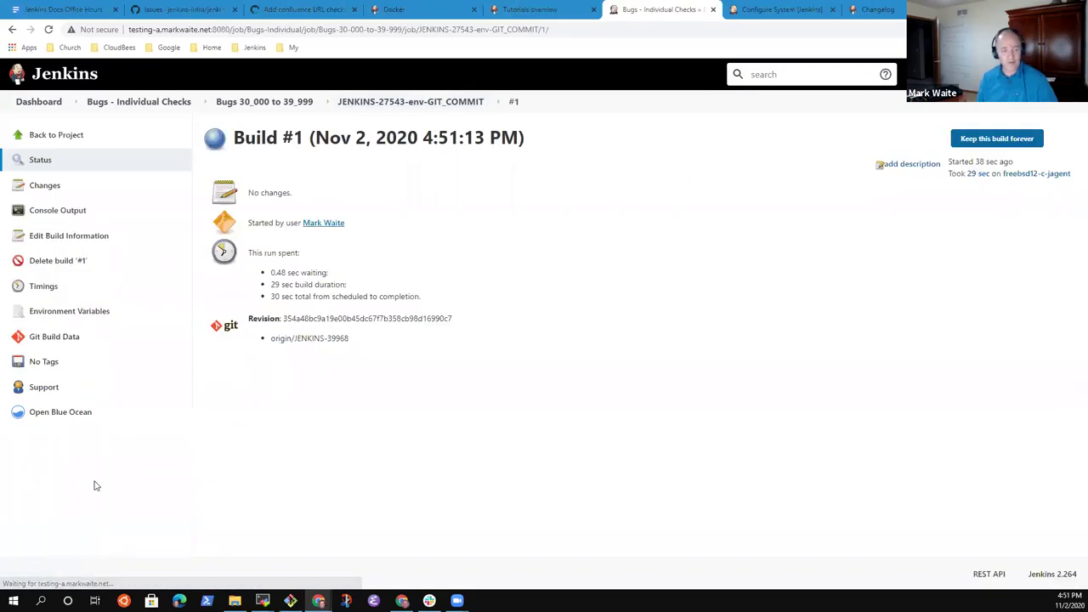
- Open the tagging page of build #1 and resize the commit comment box taller and then shorter
{"action": "left_click", "coordinate": [39, 363]}
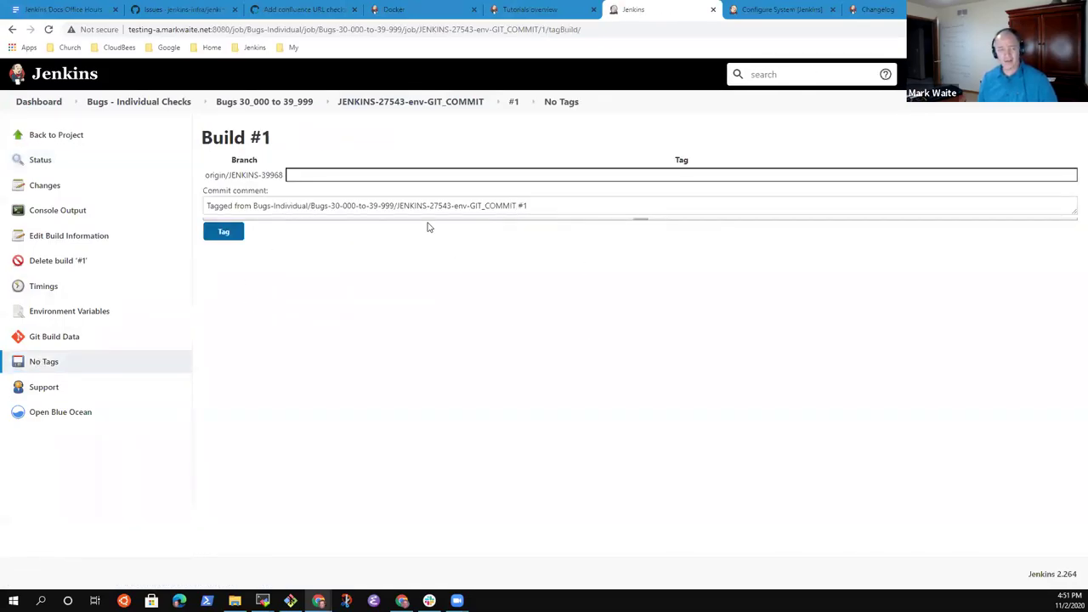
{"action": "mouse_move", "coordinate": [639, 219]}
{"action": "left_mouse_down"}
{"action": "mouse_move", "coordinate": [638, 189]}
{"action": "mouse_move", "coordinate": [638, 241]}
{"action": "mouse_move", "coordinate": [636, 215]}
{"action": "mouse_move", "coordinate": [640, 228]}
{"action": "left_mouse_up"}
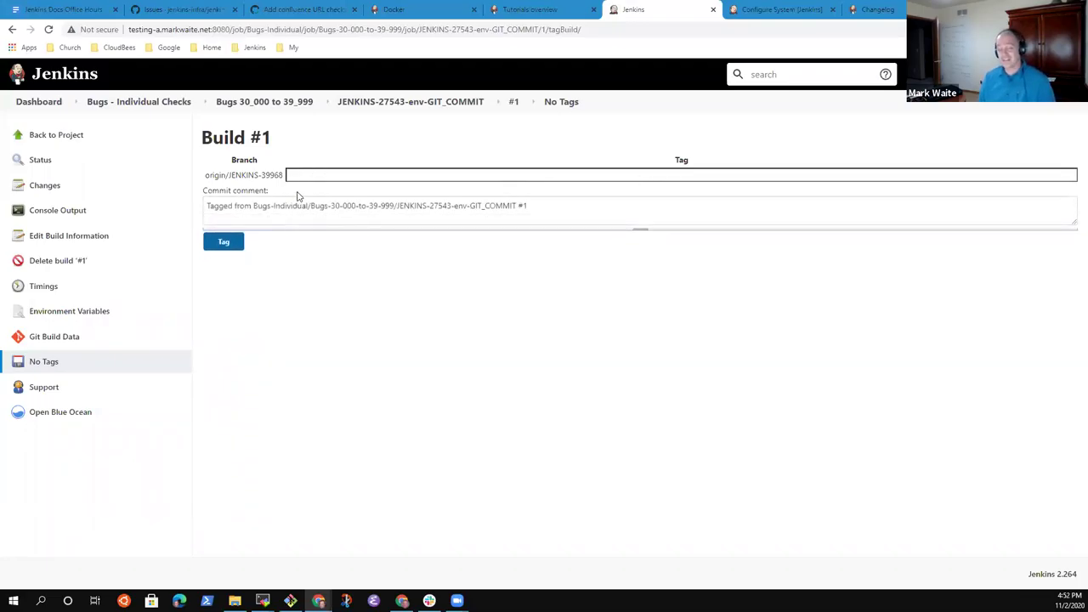
{"action": "left_click", "coordinate": [640, 223]}
{"action": "mouse_move", "coordinate": [646, 229]}
{"action": "left_mouse_down"}
{"action": "mouse_move", "coordinate": [649, 238]}
{"action": "mouse_move", "coordinate": [655, 210]}
{"action": "left_mouse_up"}
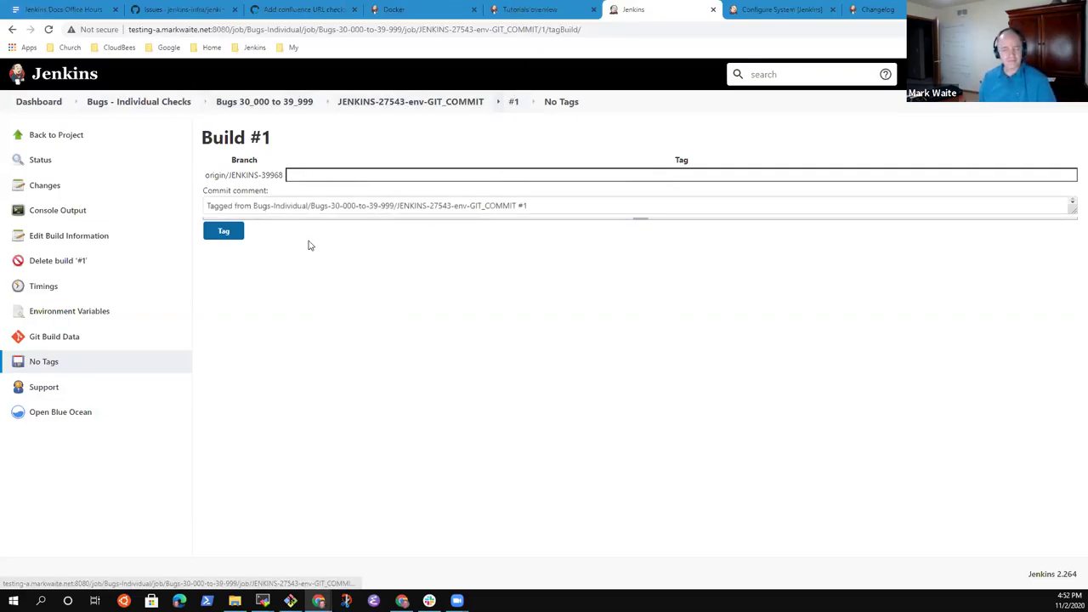
- Switch to the Jenkins Docs Office Hours notes and select the line about the Jenkins 2.264 tables to divs demonstration
{"action": "left_click", "coordinate": [64, 9]}
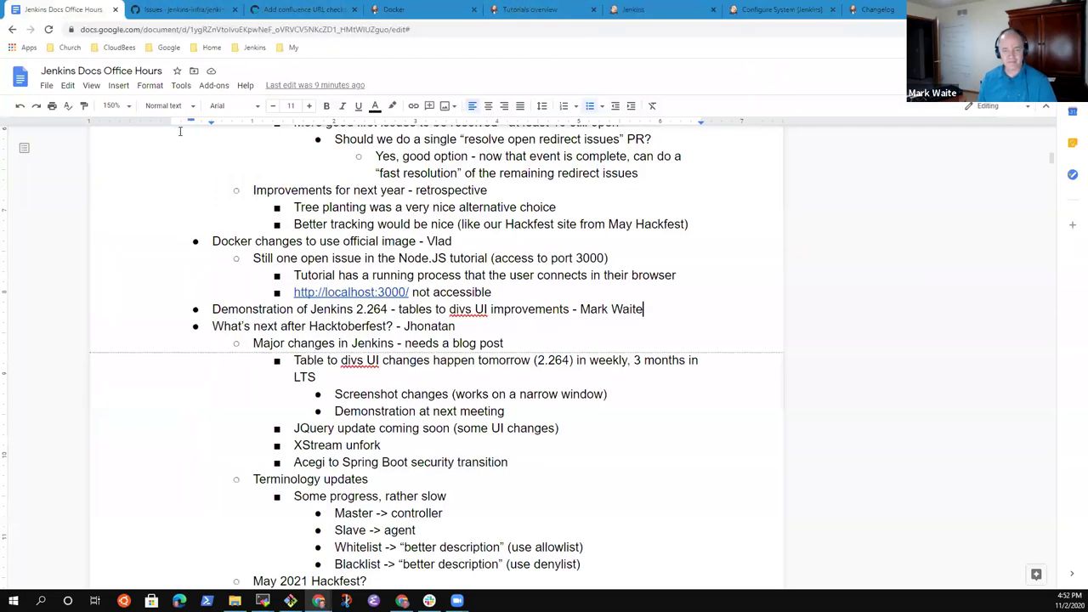
{"action": "key", "text": "Down"}
{"action": "key", "text": "Down"}
{"action": "key", "text": "Down"}
{"action": "key", "text": "Down"}
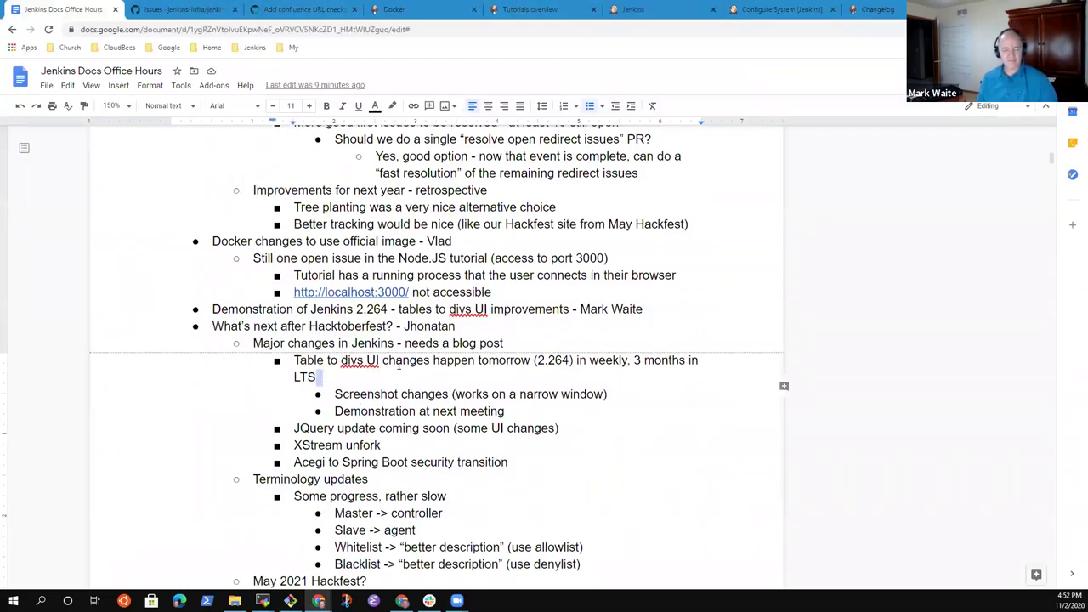
{"action": "key", "text": "Up"}
{"action": "key", "text": "Up"}
{"action": "key", "text": "Up"}
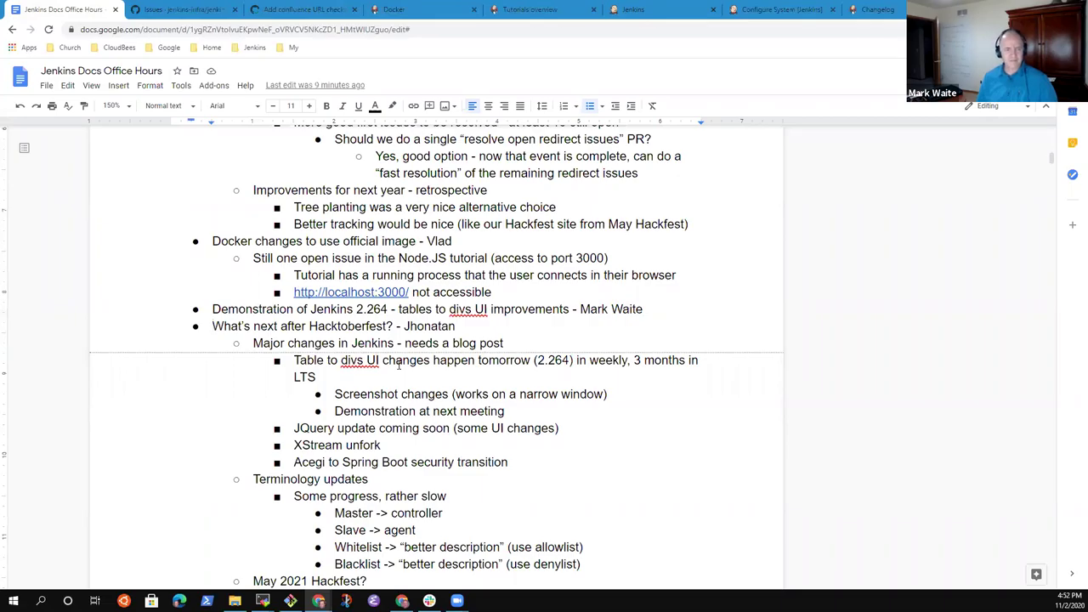
{"action": "key", "text": "shift+End"}
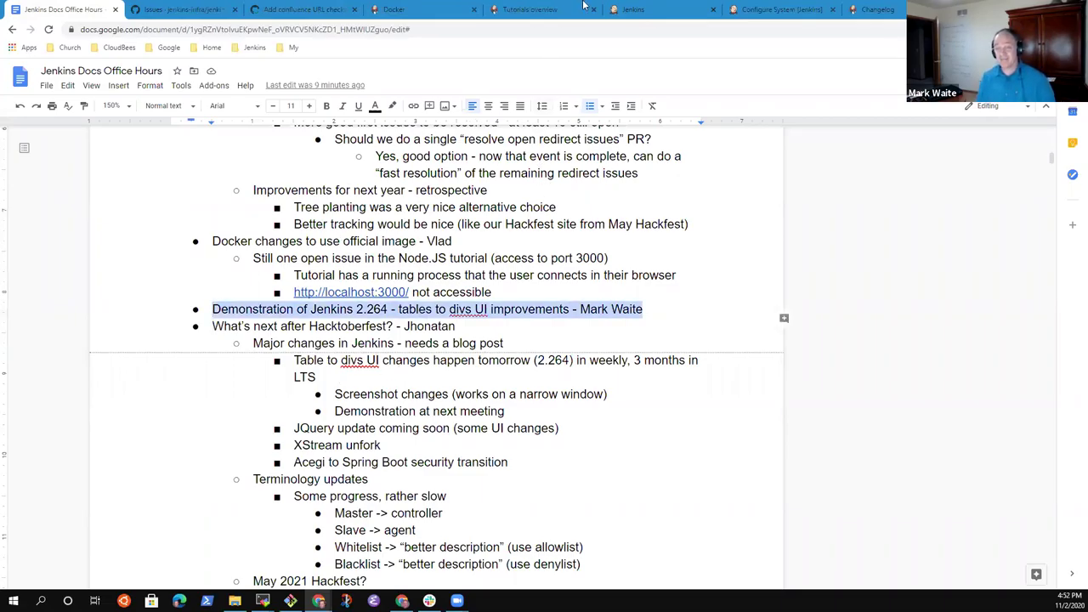
- Revisit the Jenkins 2.264 changelog, the mark-pc2 Configure System form and the tagging page of build #1
{"action": "left_click", "coordinate": [875, 9]}
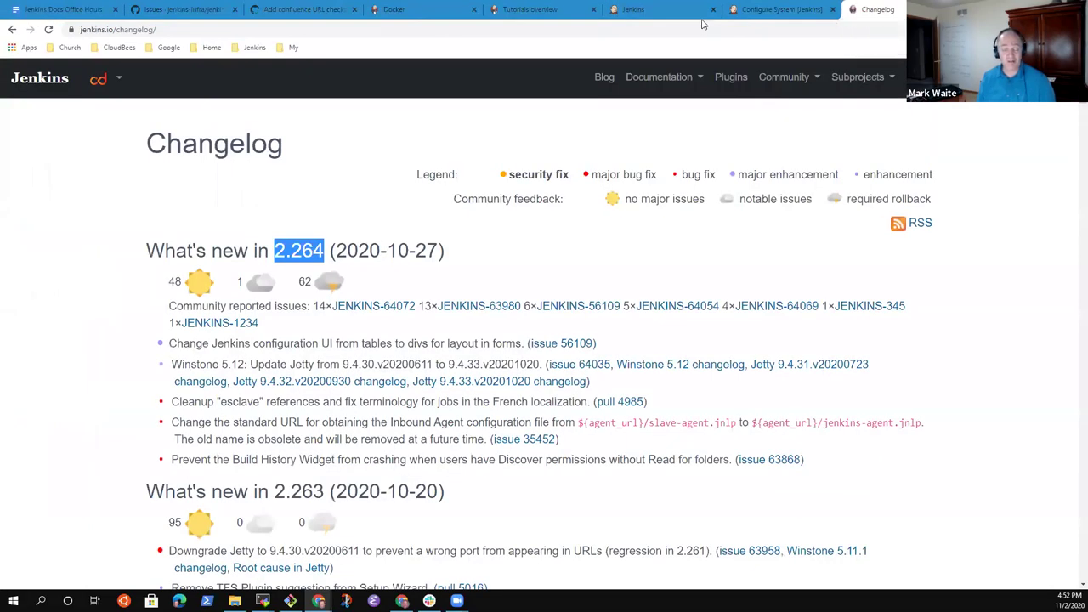
{"action": "left_click", "coordinate": [769, 10]}
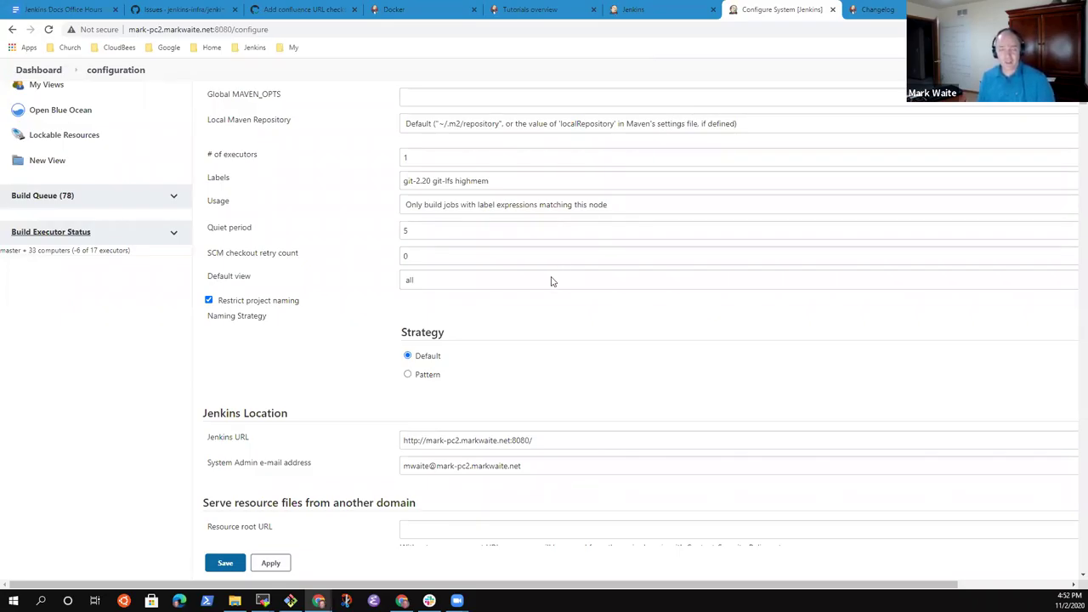
{"action": "left_click", "coordinate": [658, 11]}
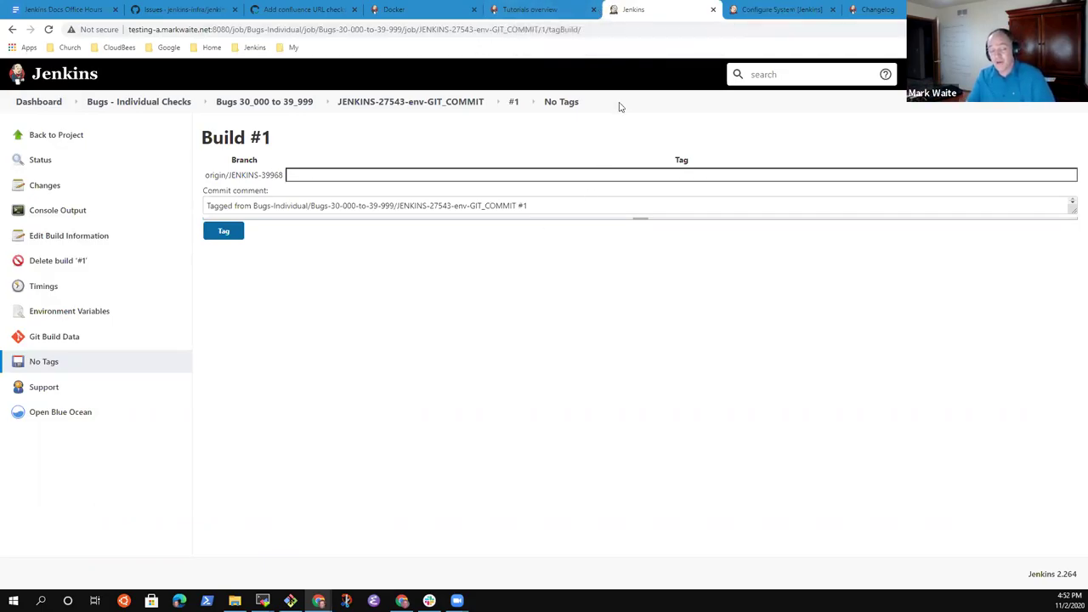
{"action": "left_click", "coordinate": [559, 8]}
{"action": "left_click", "coordinate": [618, 7]}
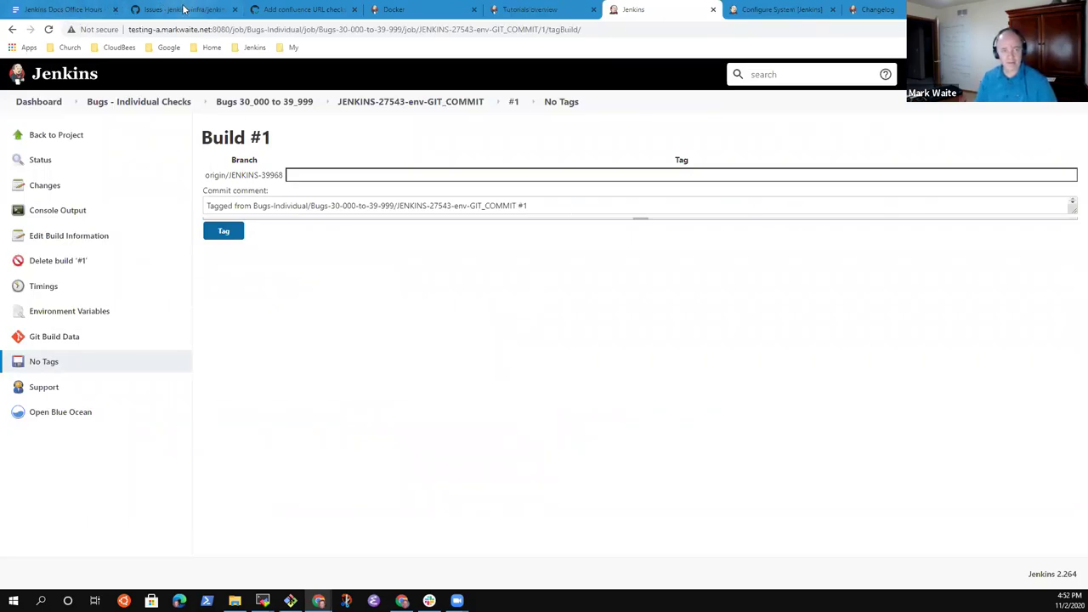
- In the office hours notes, add the sub-bullet "Still UI work to do to adapt plugins to the change" under the Jenkins 2.264 demonstration
{"action": "left_click", "coordinate": [85, 11]}
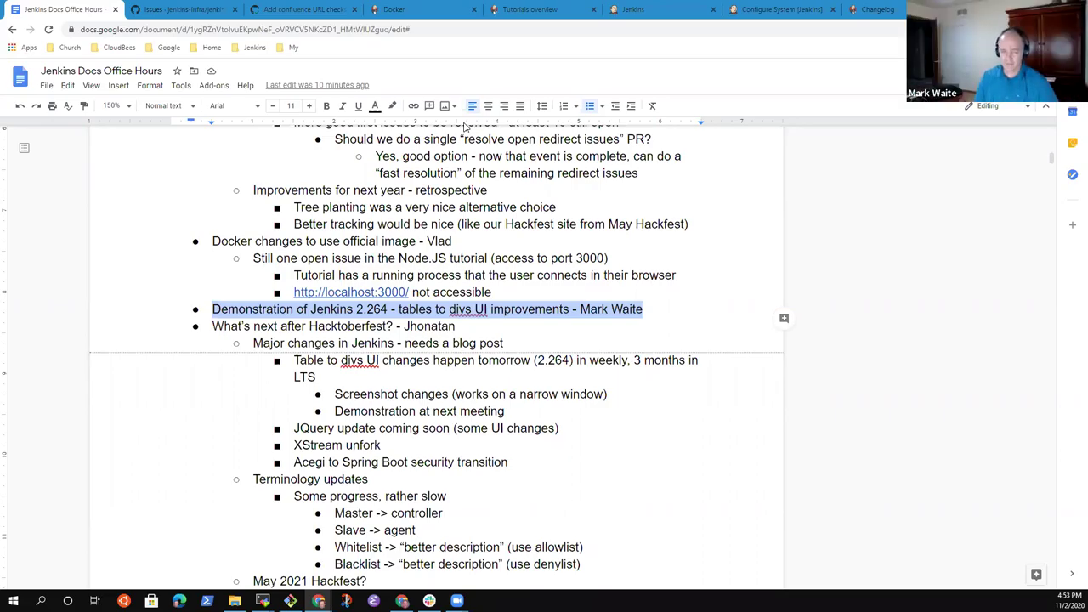
{"action": "left_click", "coordinate": [592, 299]}
{"action": "key", "text": "Return"}
{"action": "key", "text": "Tab"}
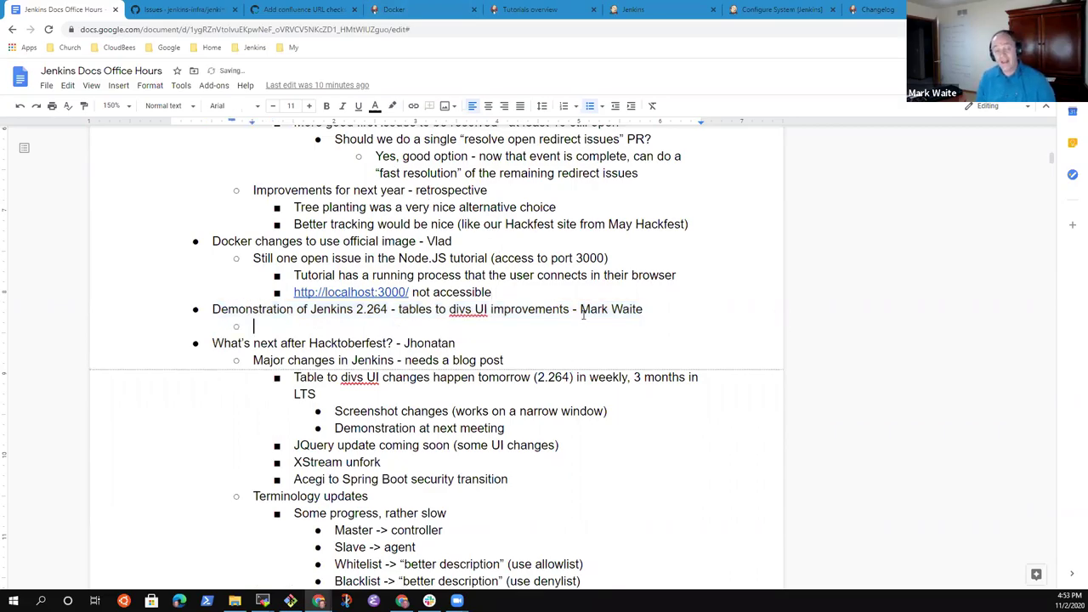
{"action": "type", "text": "Git"}
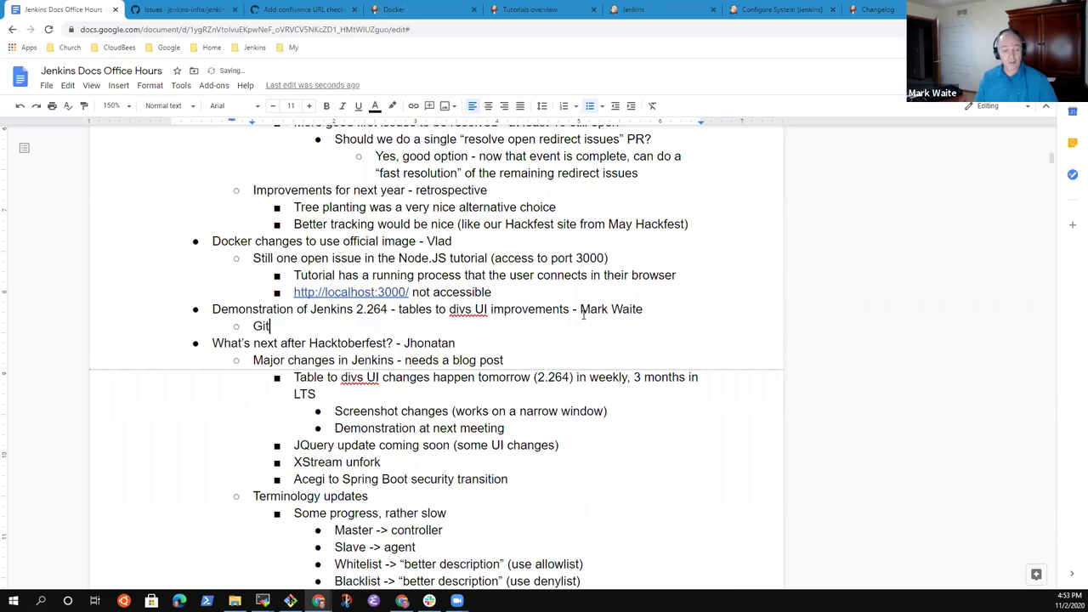
{"action": "key", "text": "BackSpace"}
{"action": "key", "text": "BackSpace"}
{"action": "key", "text": "BackSpace"}
{"action": "type", "text": "Stil"}
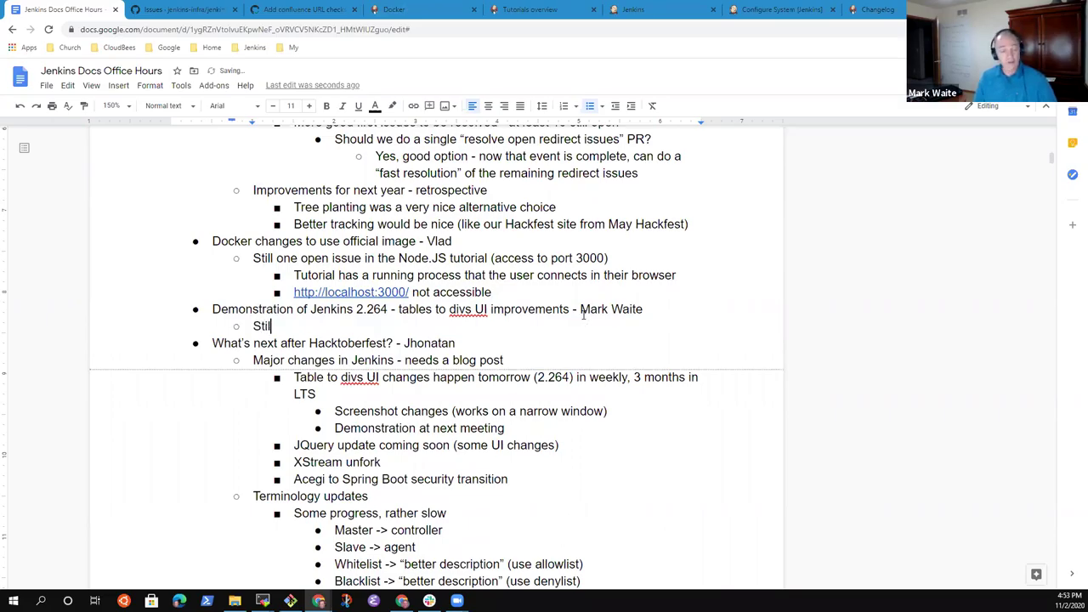
{"action": "type", "text": "l UI work "}
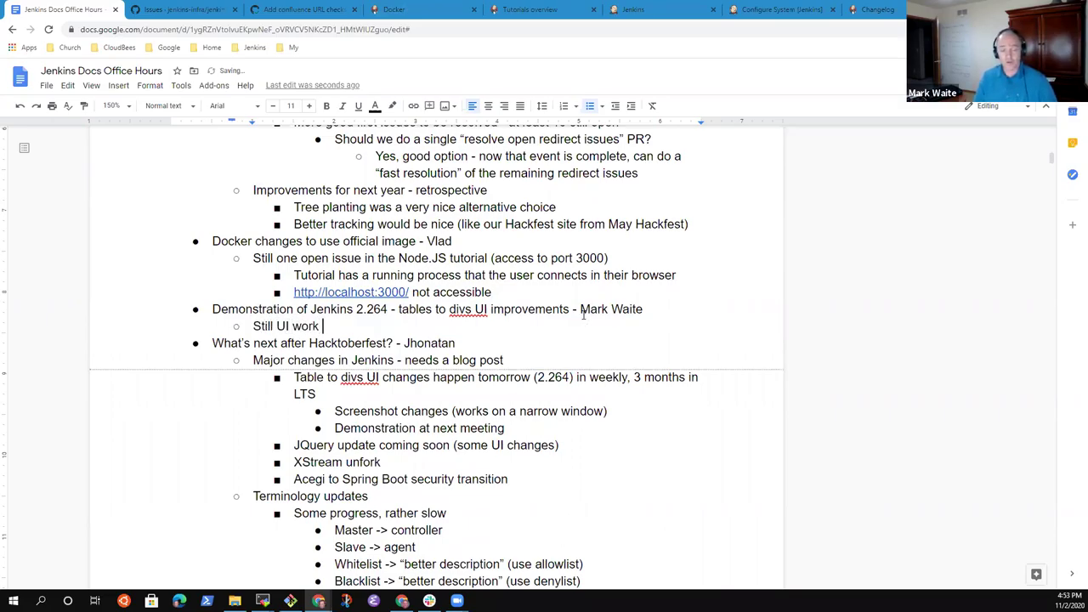
{"action": "type", "text": "to do to ada"}
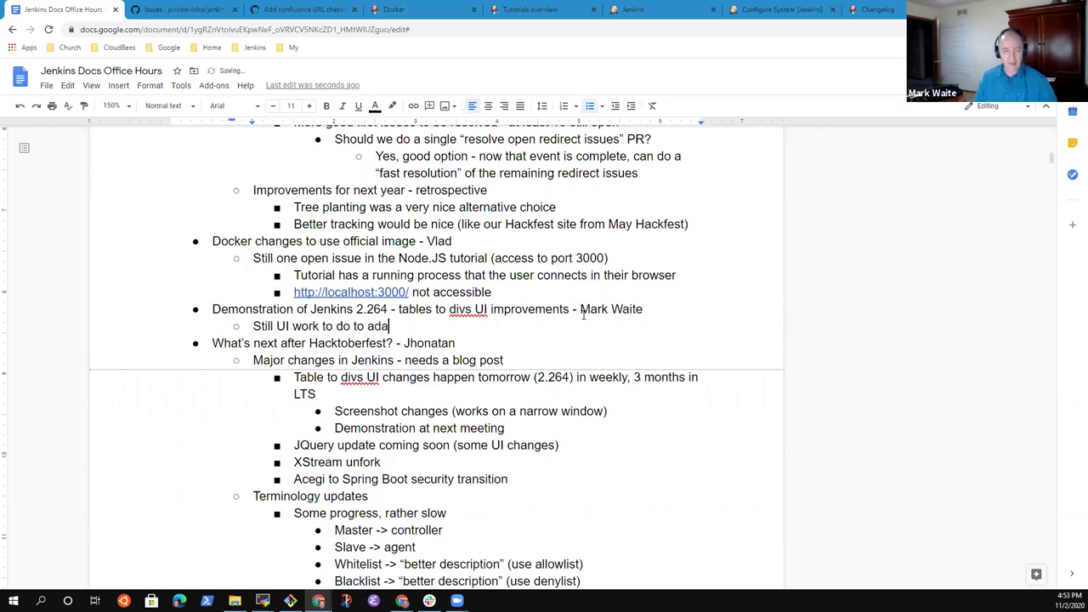
{"action": "type", "text": "pt plugins to the change"}
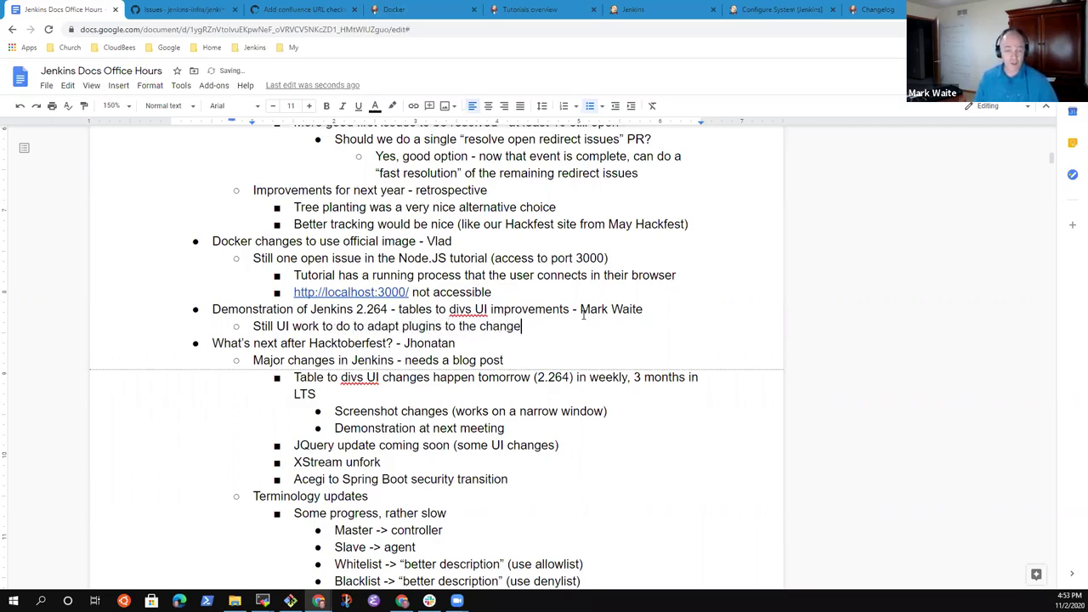
- Add the sub-bullet "Lower impact than Blue Ocean, much closer to the Jenkins plugins" under the Jenkins 2.264 demonstration
{"action": "key", "text": "Return"}
{"action": "type", "text": "Lower imp"}
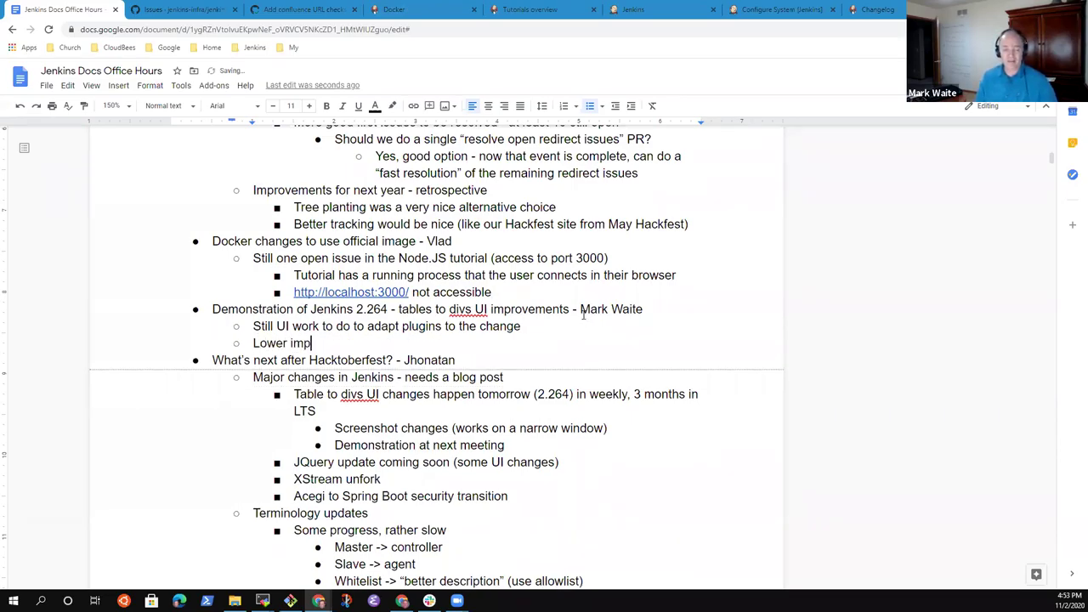
{"action": "type", "text": "act that n a"}
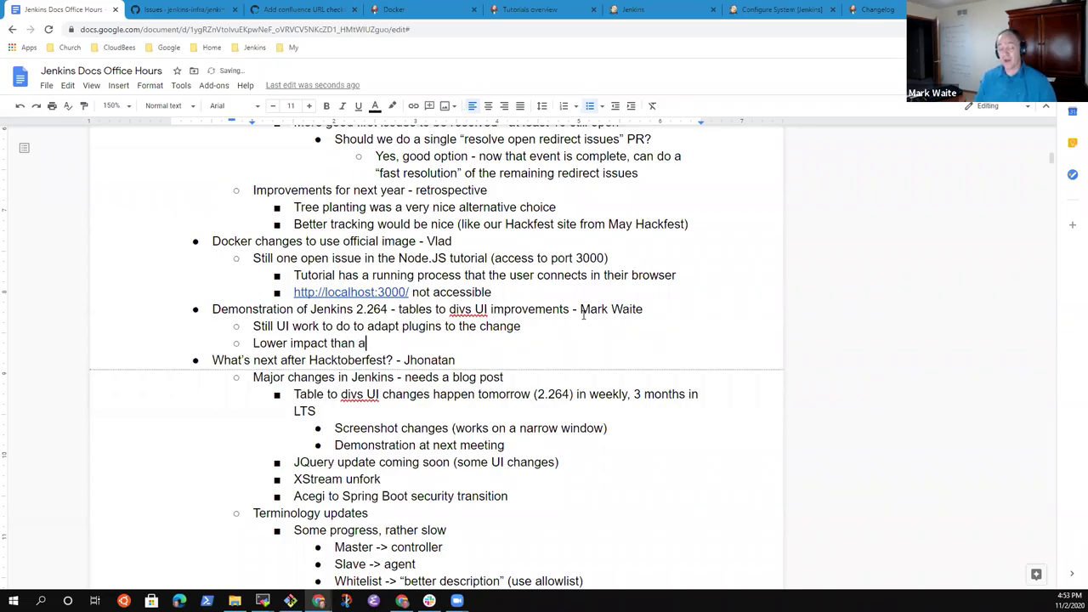
{"action": "type", "text": "Blue C"}
{"action": "key", "text": "BackSpace"}
{"action": "type", "text": "Ocean"}
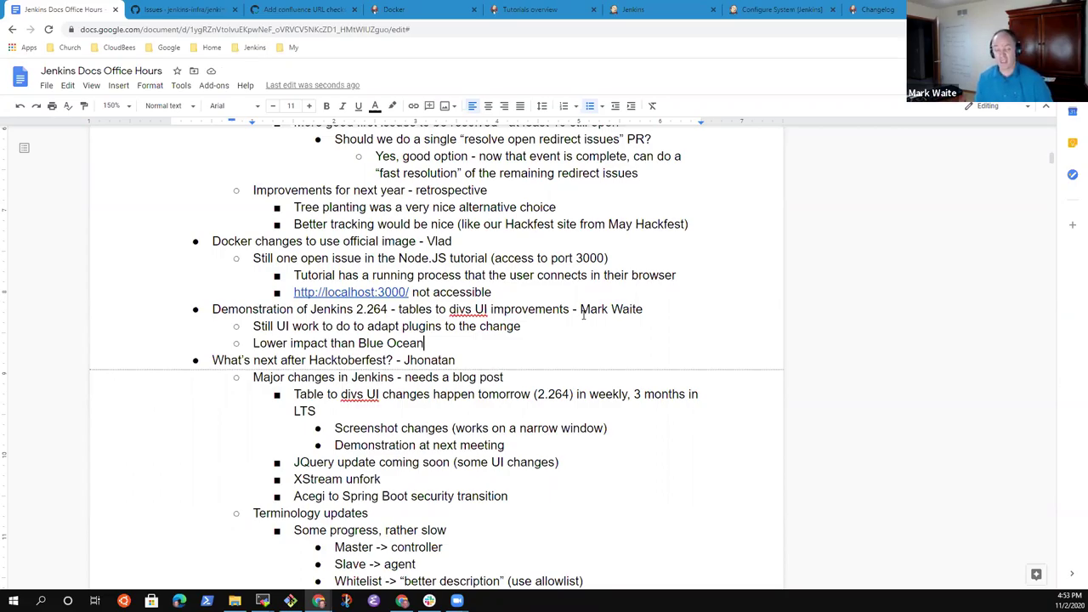
{"action": "type", "text": ", "}
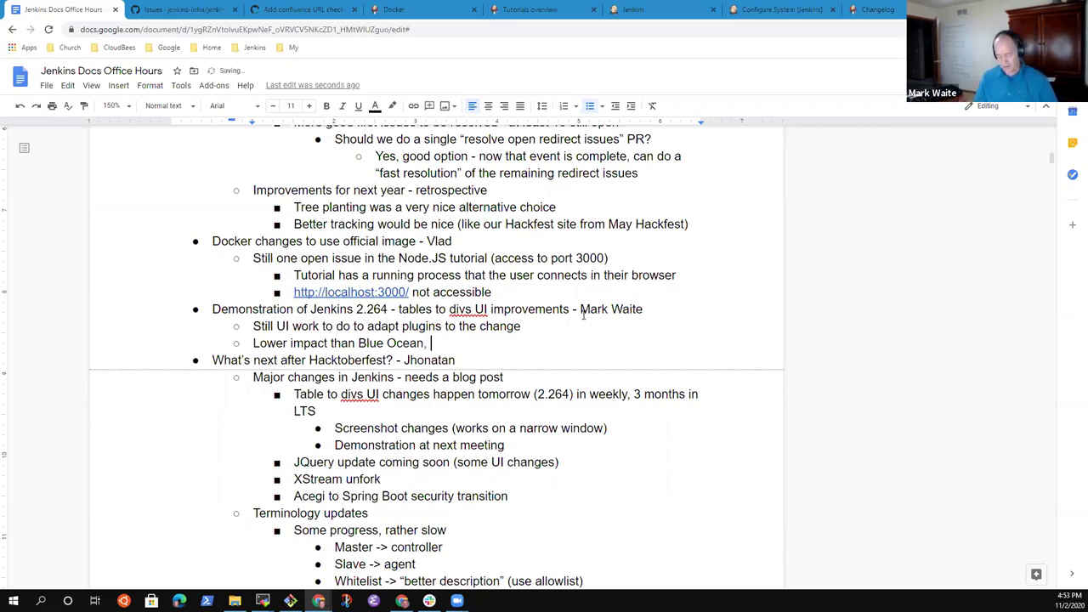
{"action": "type", "text": "much cl"}
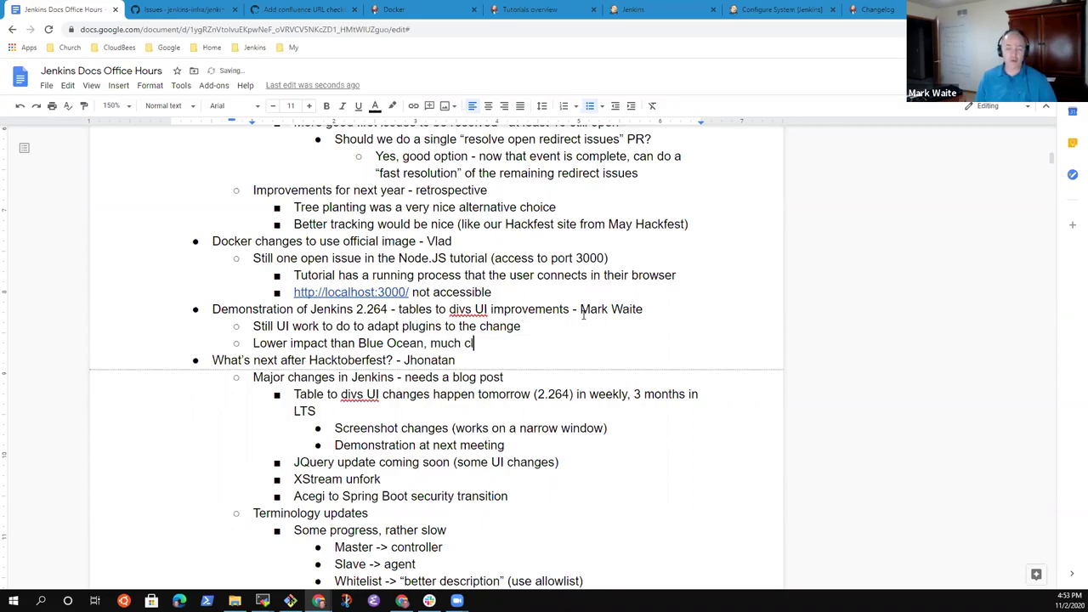
{"action": "type", "text": "oser to the Je"}
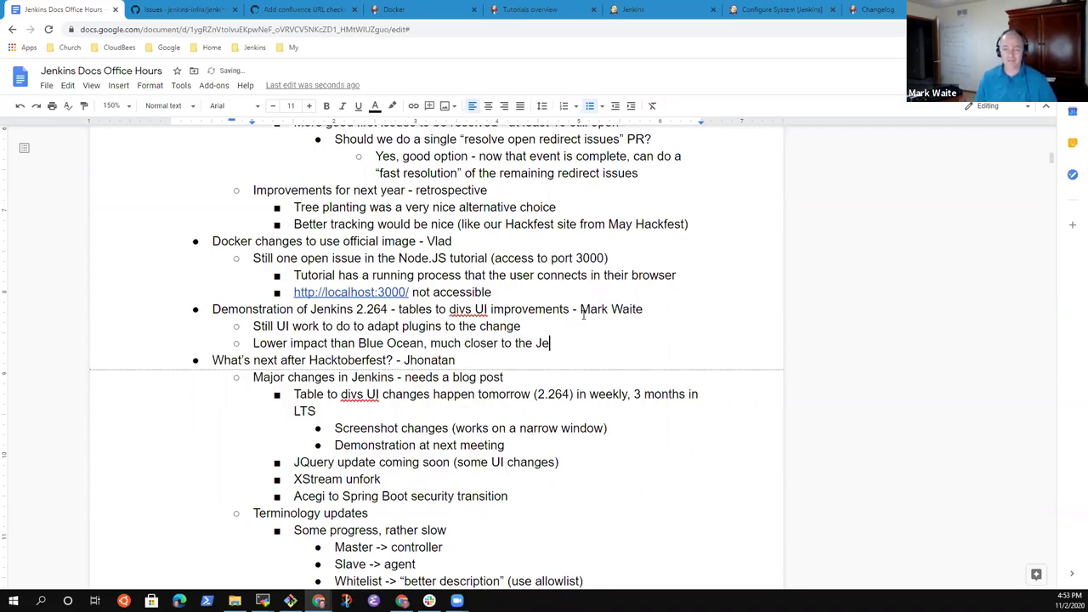
{"action": "type", "text": "nkins plugins"}
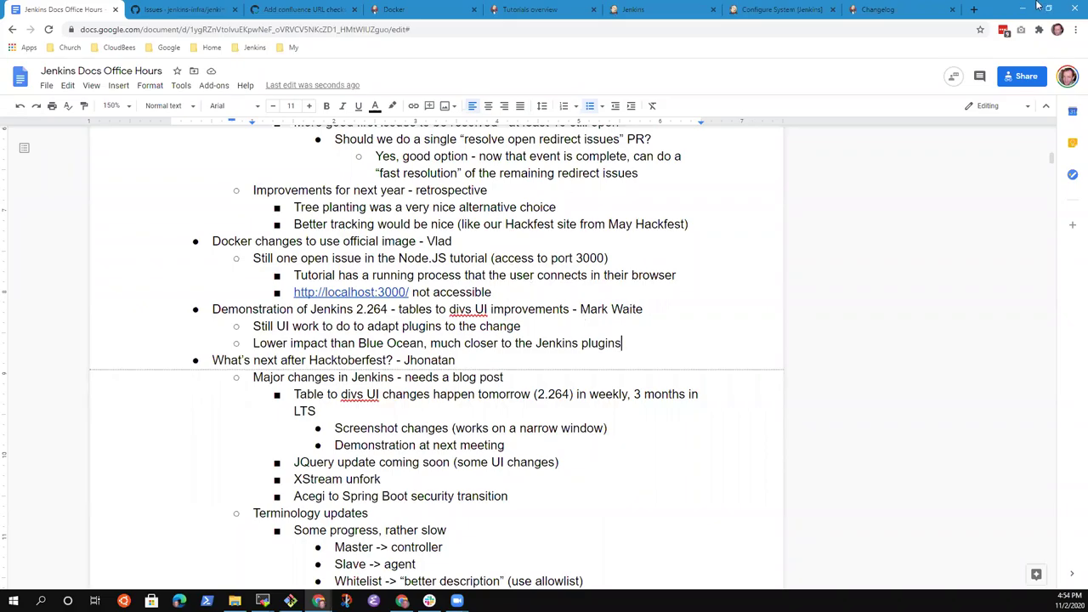
- On the testing-a server, collapse the build queue list on the Manage Jenkins page and prepare Jenkins for shutdown
{"action": "left_click", "coordinate": [883, 10]}
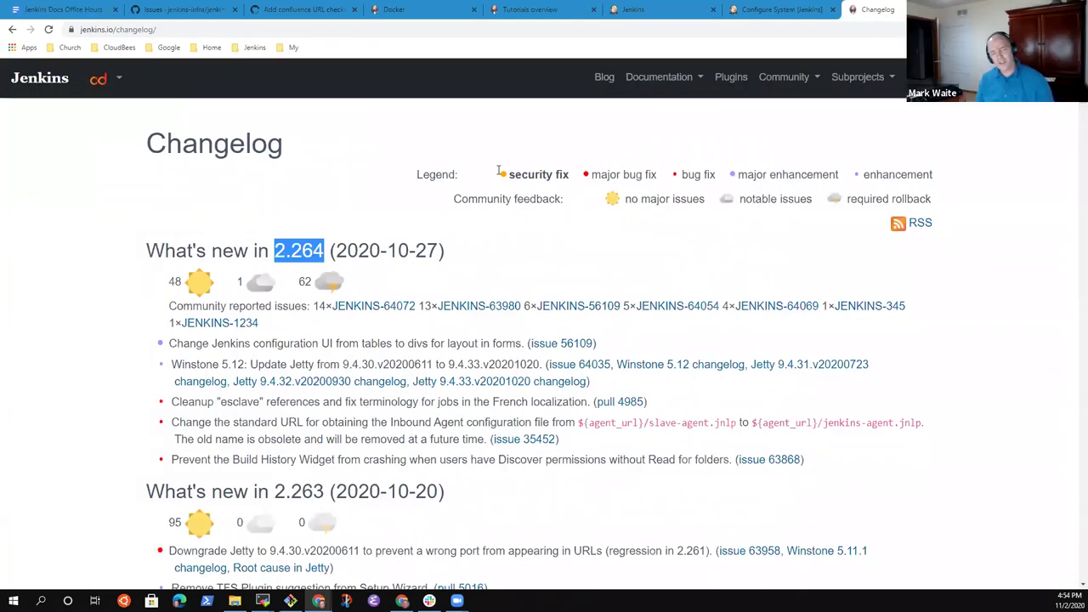
{"action": "left_click", "coordinate": [732, 8]}
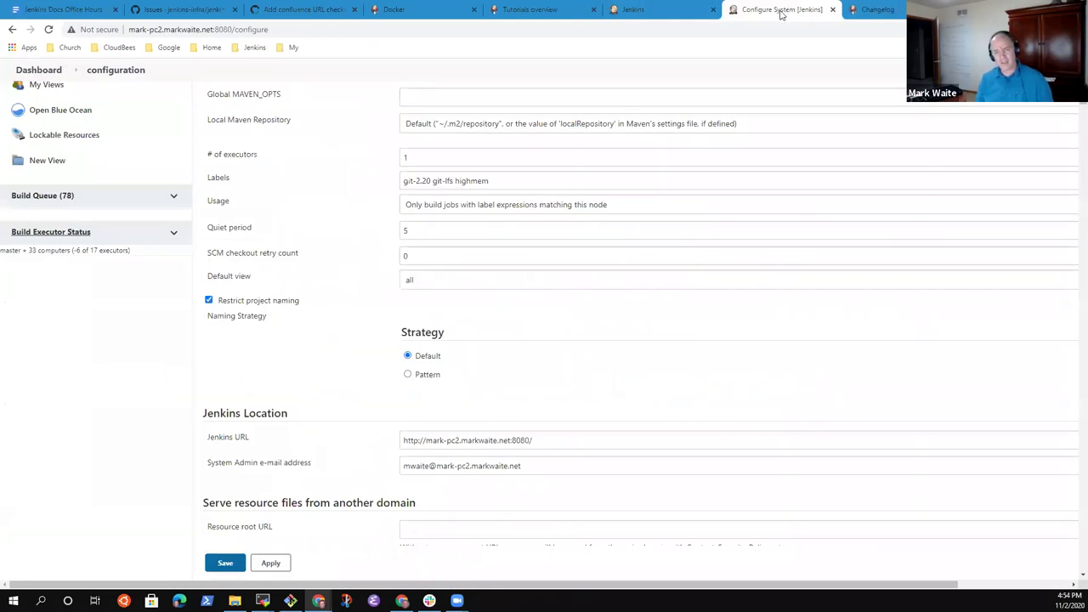
{"action": "left_click", "coordinate": [642, 7]}
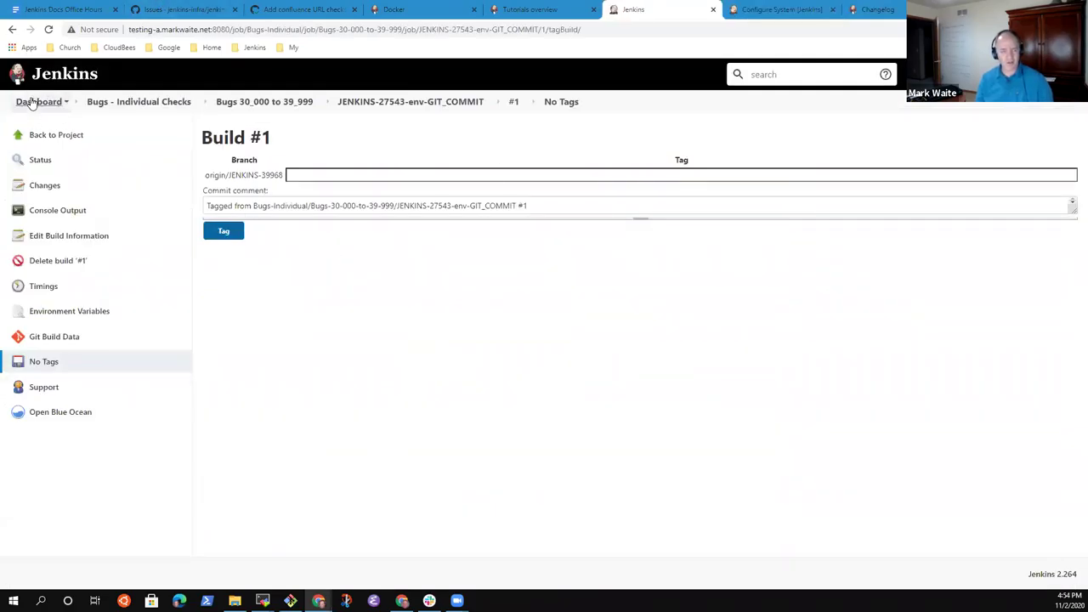
{"action": "left_click", "coordinate": [49, 113]}
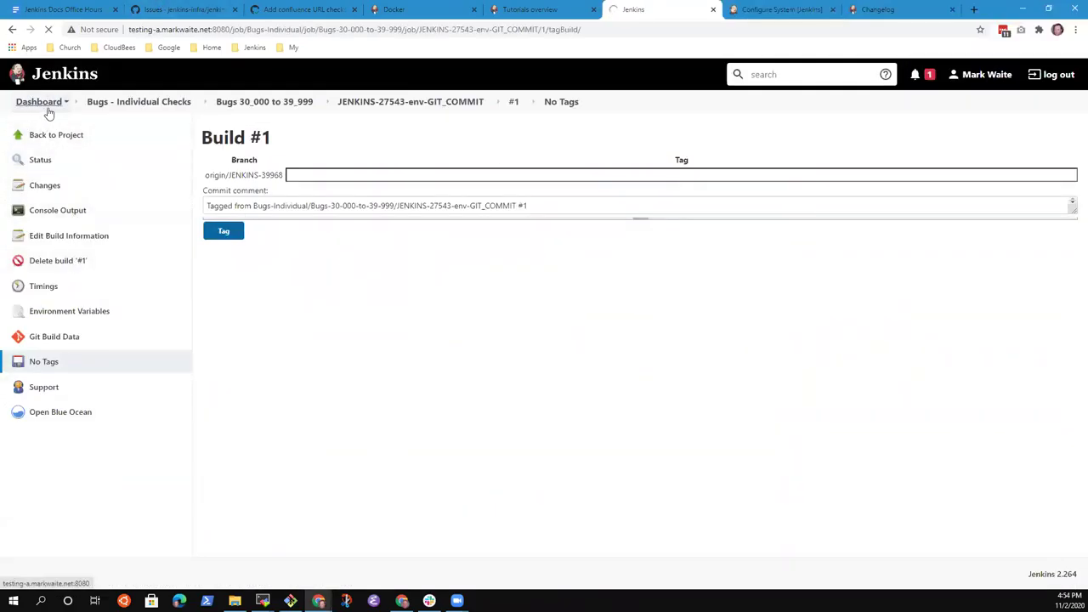
{"action": "left_click", "coordinate": [68, 266]}
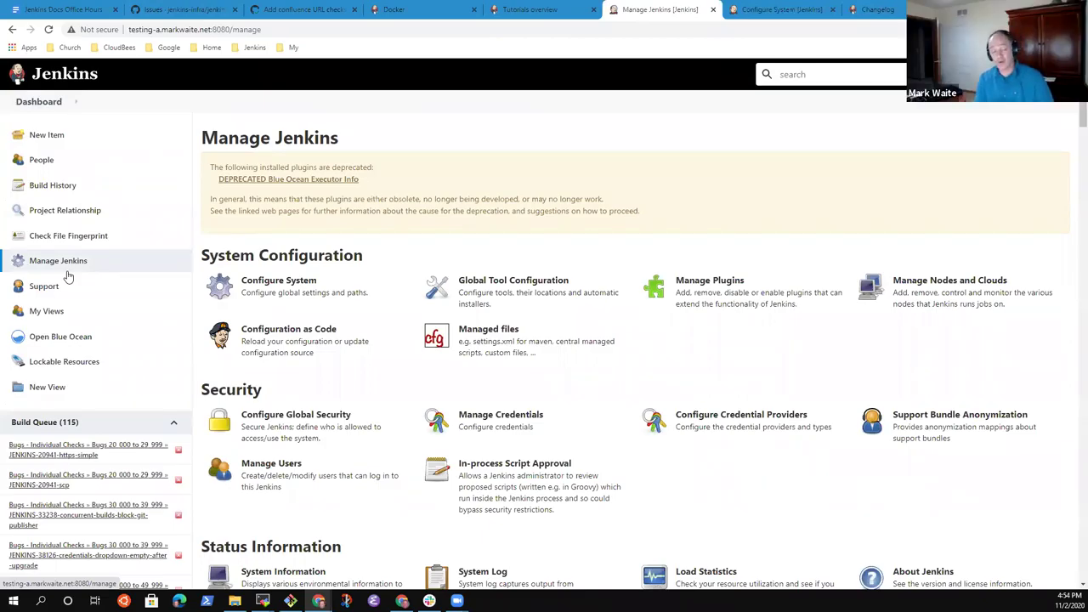
{"action": "left_click", "coordinate": [175, 426]}
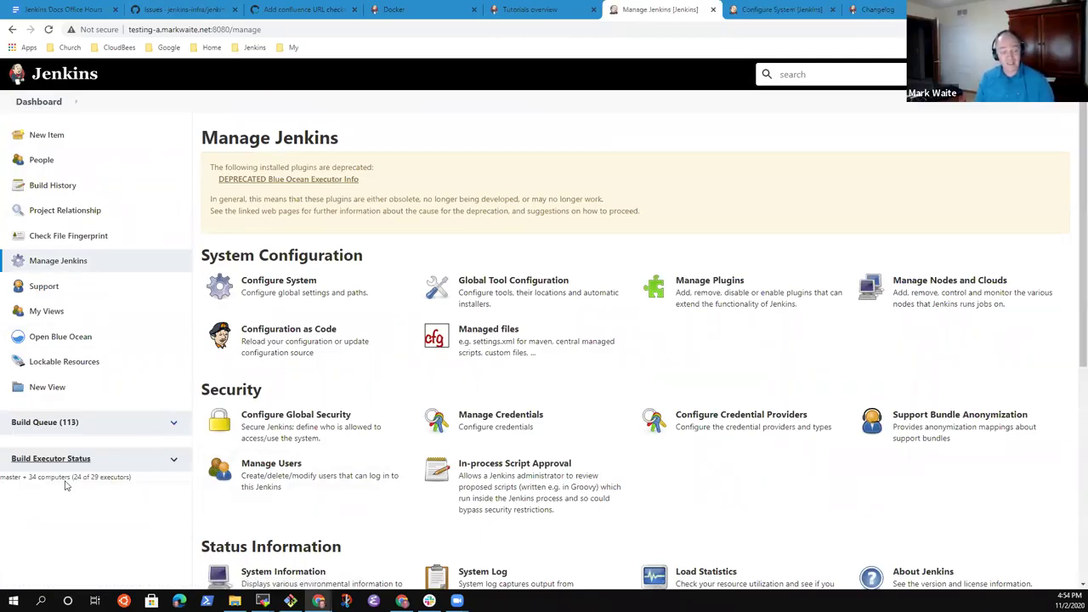
{"action": "scroll", "coordinate": [850, 509], "scroll_direction": "down", "scroll_amount": 4}
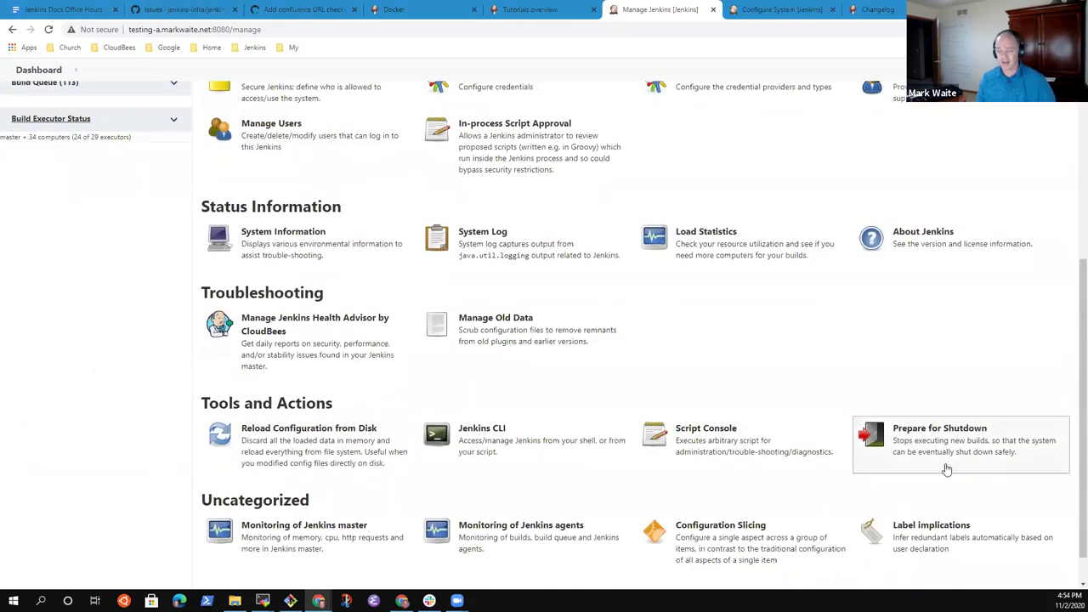
{"action": "left_click", "coordinate": [914, 452]}
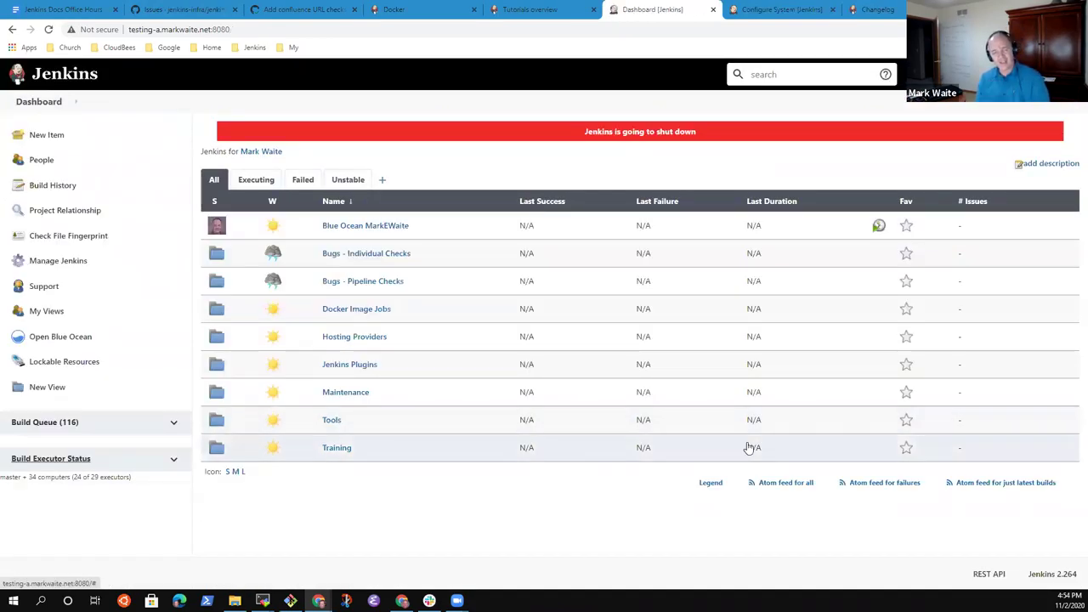
- Return to the testing-a server's Manage Jenkins page and open the plugin manager's list of installed plugins
{"action": "left_click", "coordinate": [74, 261]}
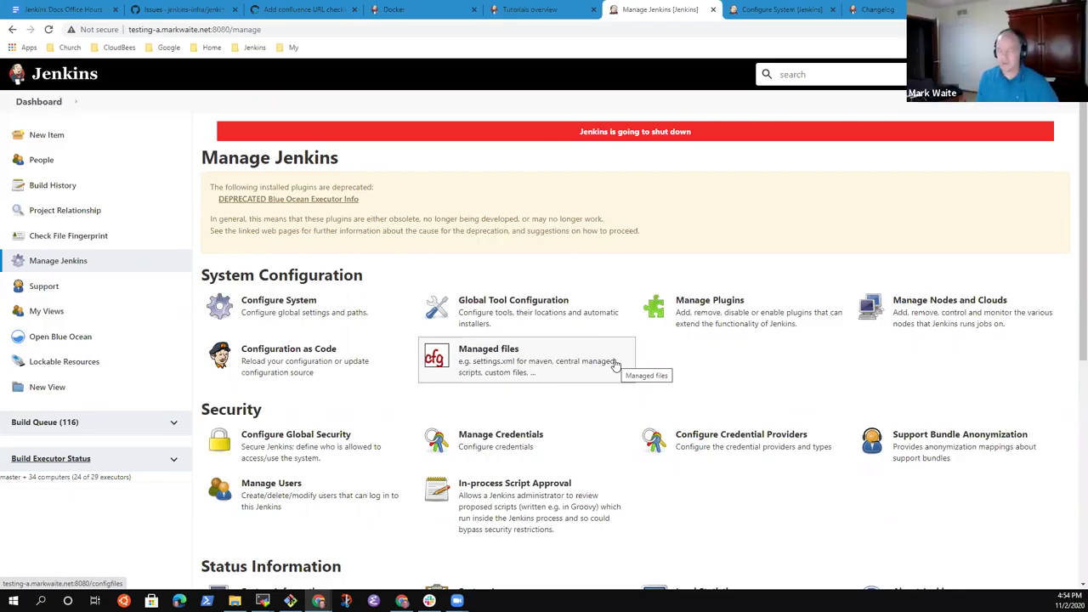
{"action": "left_click", "coordinate": [68, 9]}
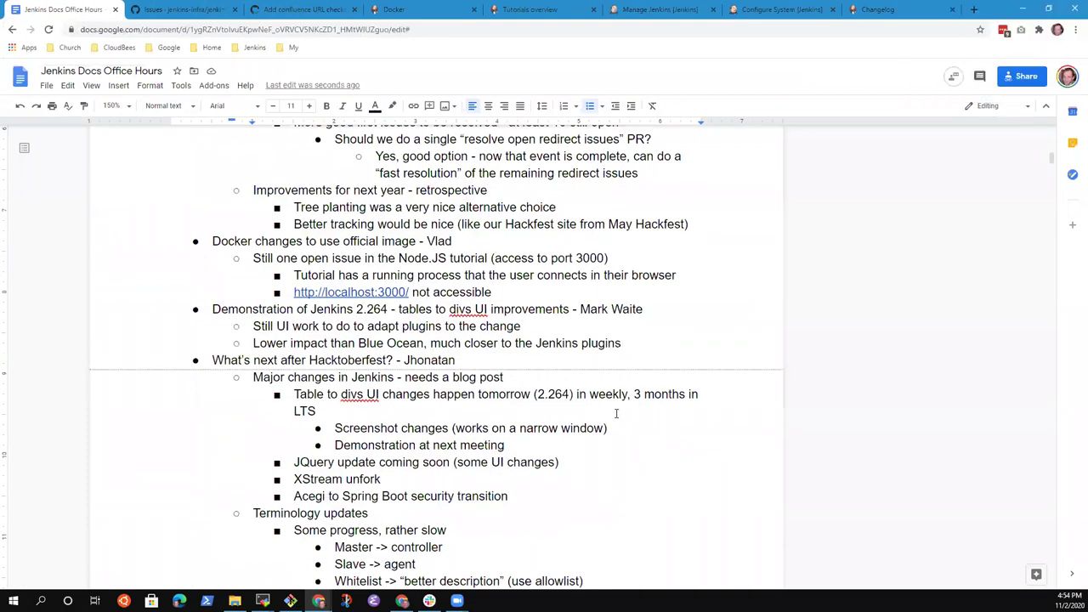
{"action": "left_click", "coordinate": [876, 9]}
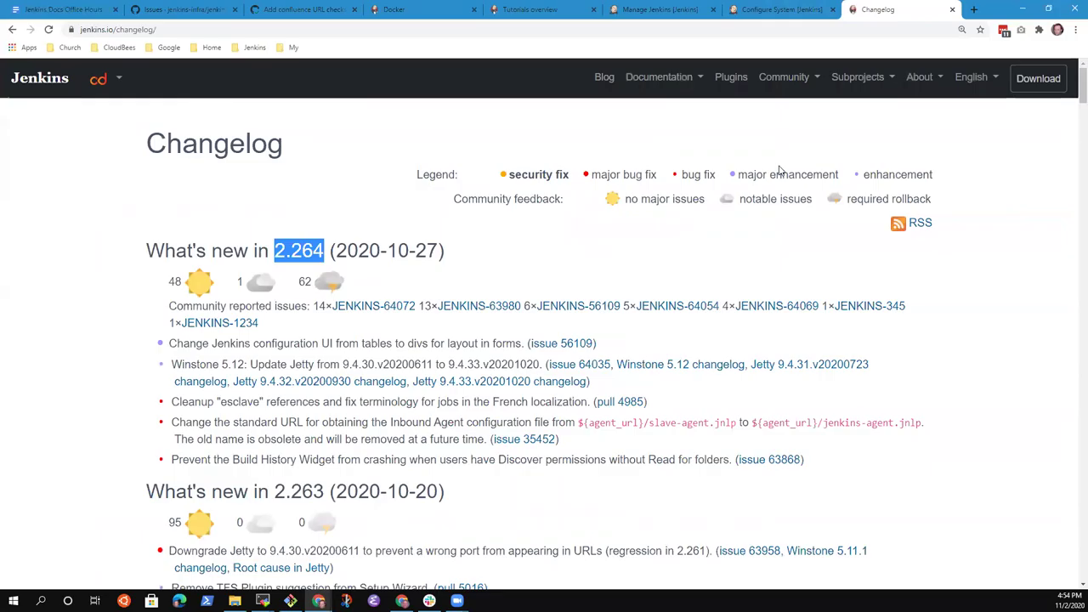
{"action": "left_click", "coordinate": [738, 8]}
{"action": "left_click", "coordinate": [659, 10]}
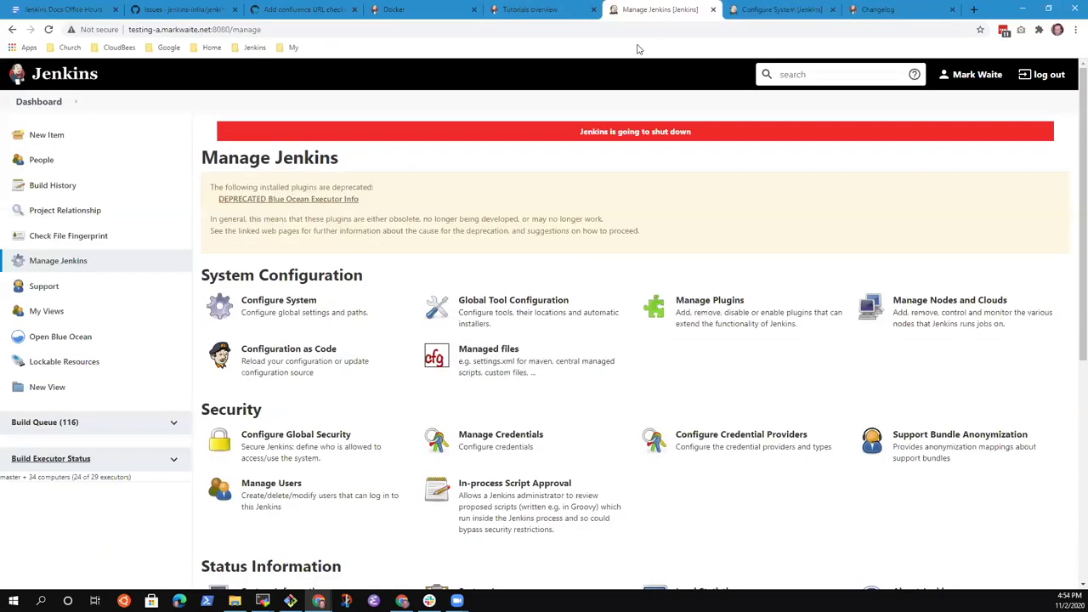
{"action": "left_click", "coordinate": [723, 324]}
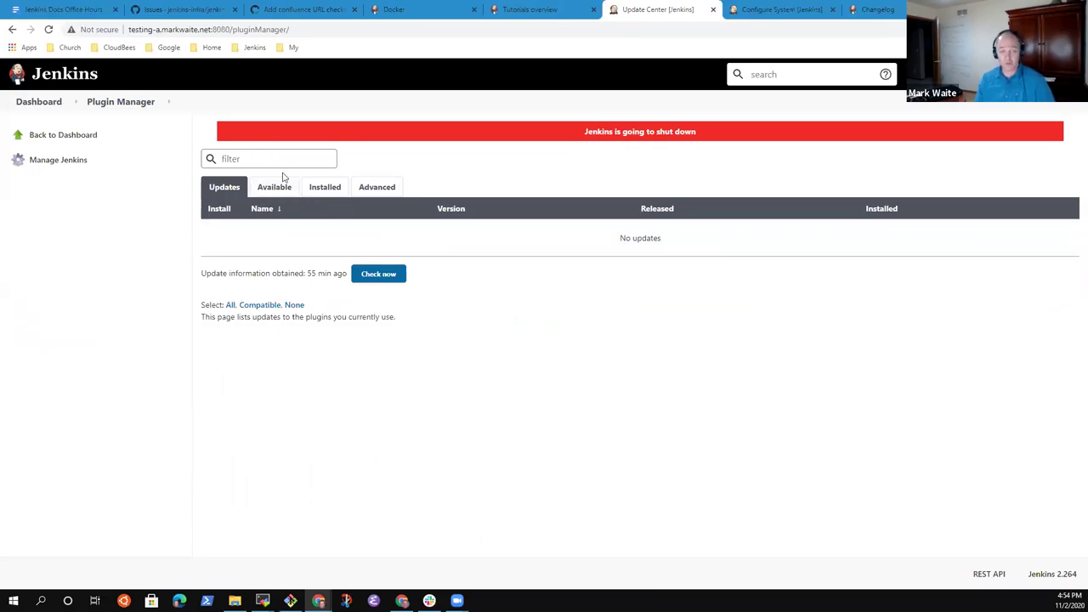
{"action": "left_click", "coordinate": [325, 188]}
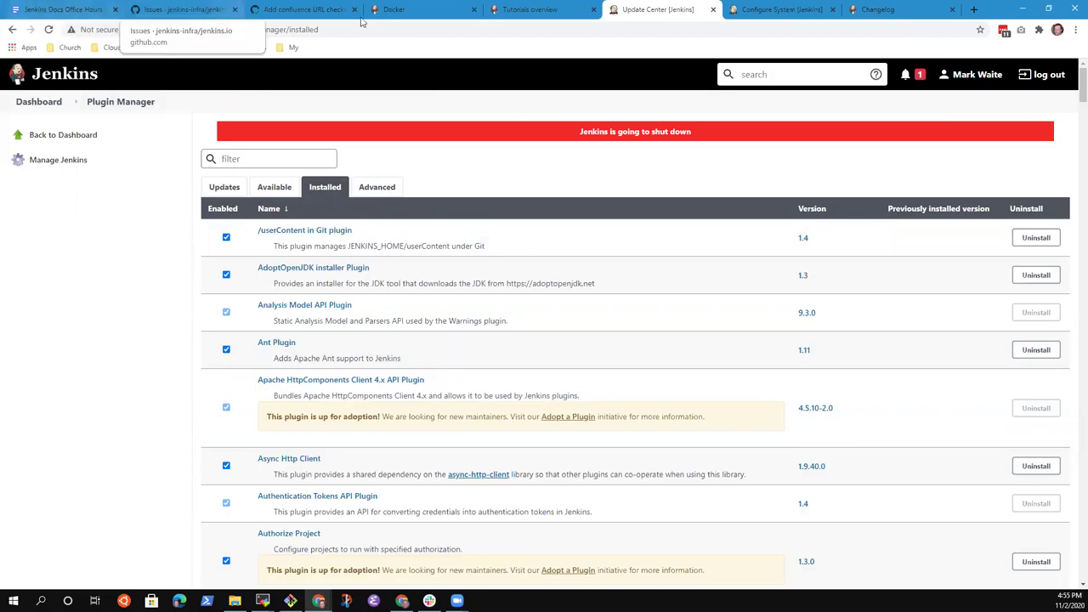
- Check the office hours notes briefly and look through the installed plugins on the testing-a server
{"action": "left_click", "coordinate": [66, 12]}
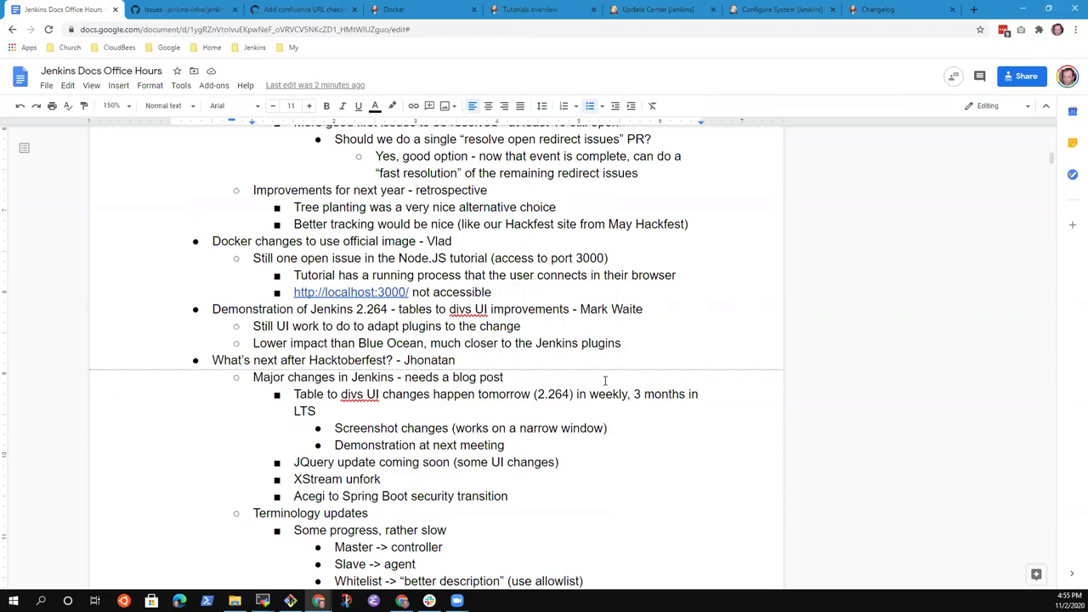
{"action": "left_click", "coordinate": [656, 9]}
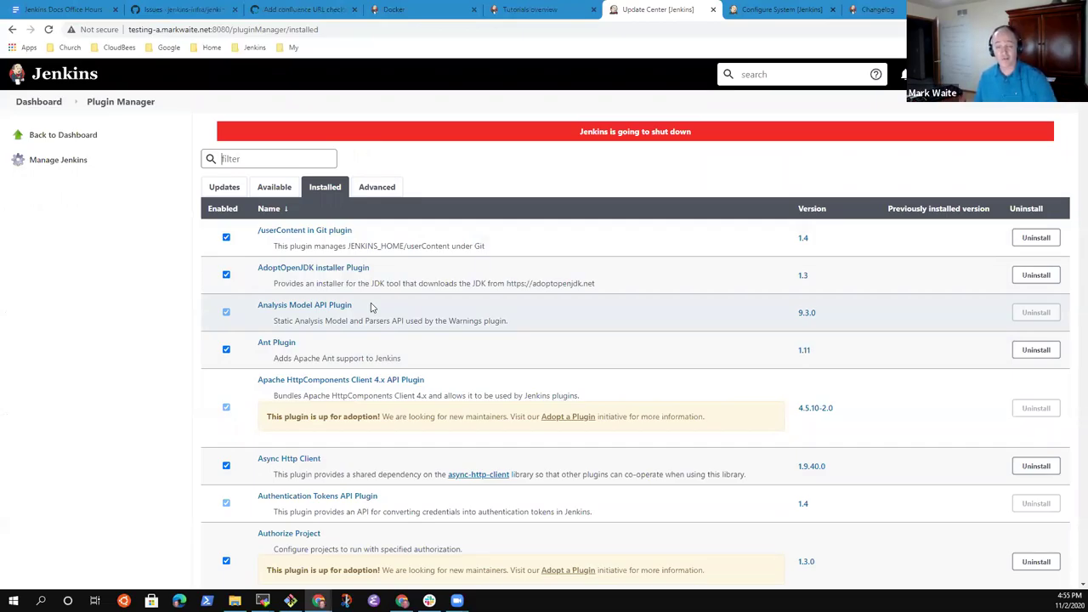
{"action": "scroll", "coordinate": [513, 447], "scroll_direction": "down", "scroll_amount": 3}
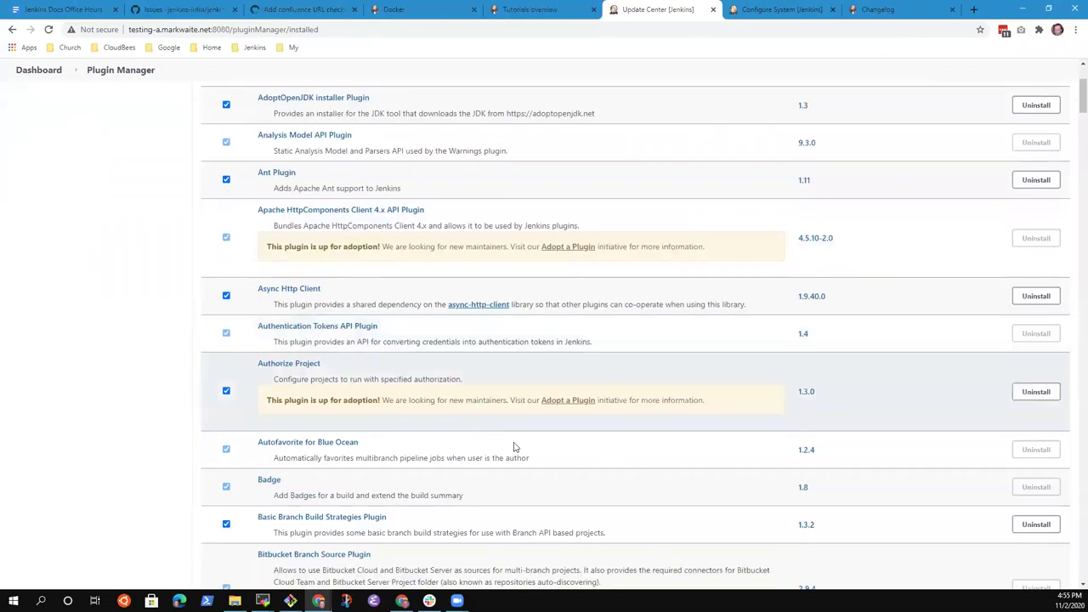
{"action": "scroll", "coordinate": [514, 447], "scroll_direction": "up", "scroll_amount": 3}
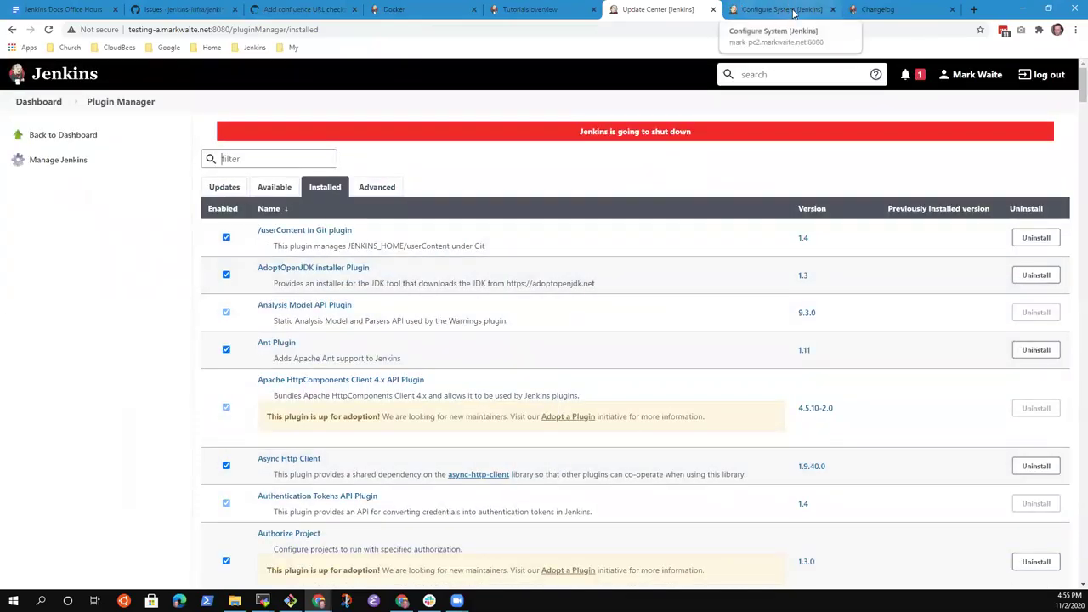
- In the office hours notes, highlight the "What's next after Hacktoberfest?" bullet and its sub-bullet "Major changes in Jenkins - needs a blog post"
{"action": "left_click", "coordinate": [78, 11]}
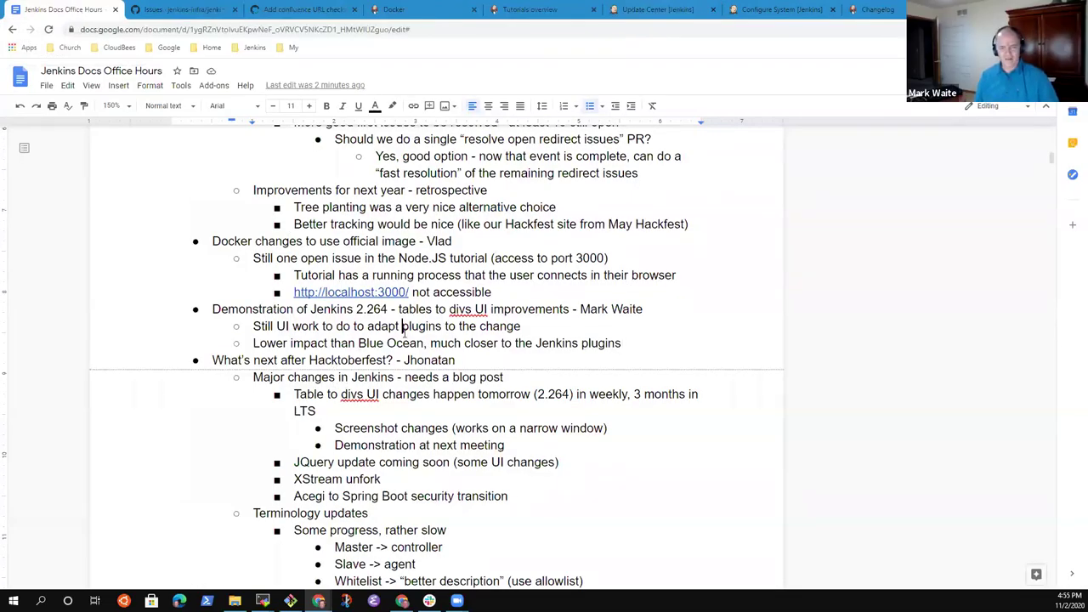
{"action": "key", "text": "Down"}
{"action": "key", "text": "shift+End"}
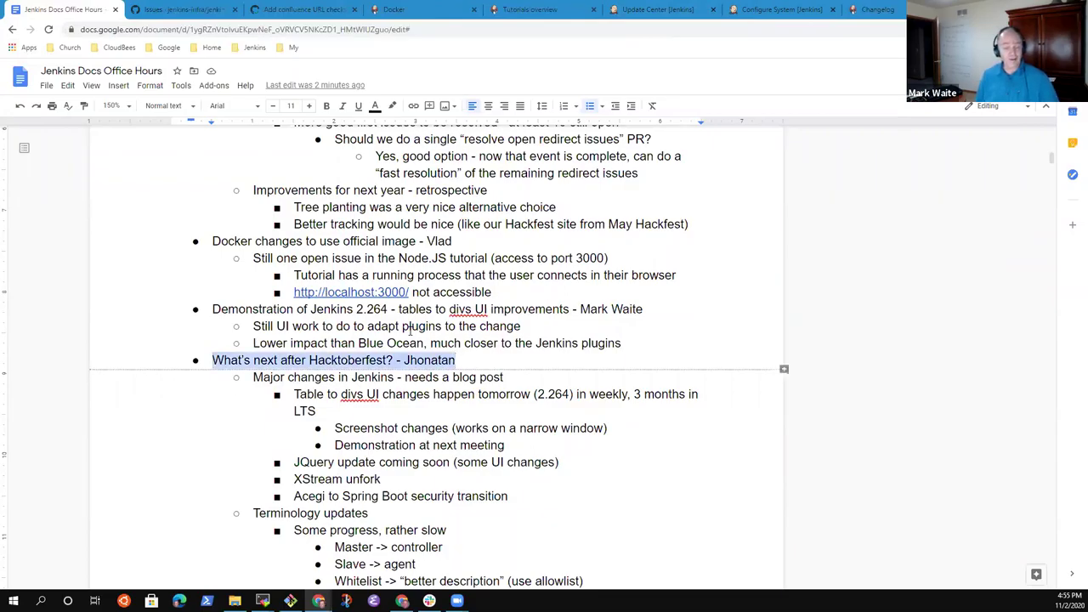
{"action": "scroll", "coordinate": [371, 395], "scroll_direction": "down", "scroll_amount": 3}
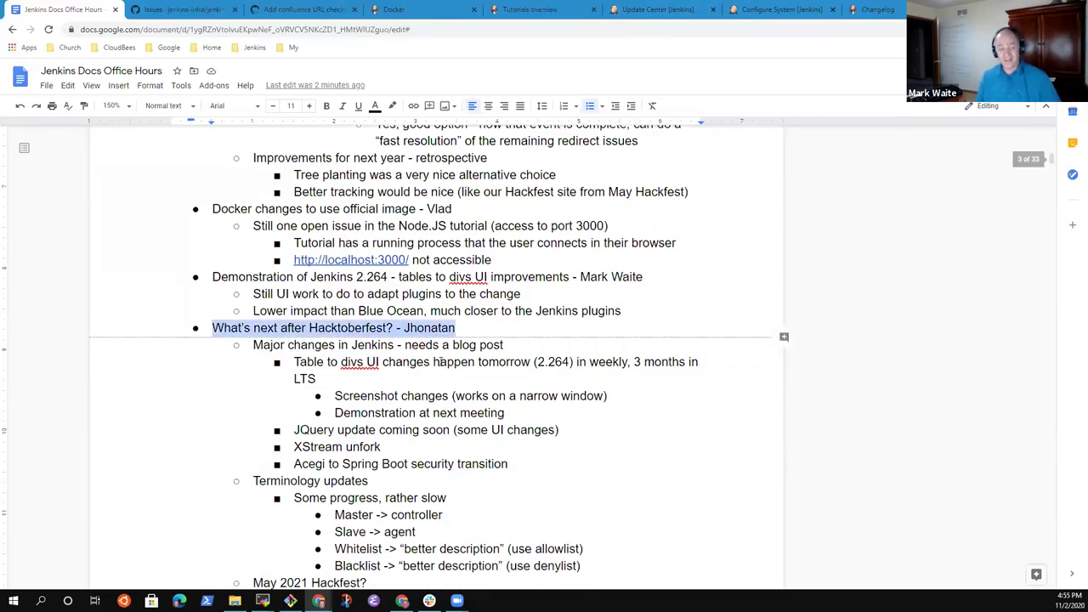
{"action": "left_click", "coordinate": [481, 264]}
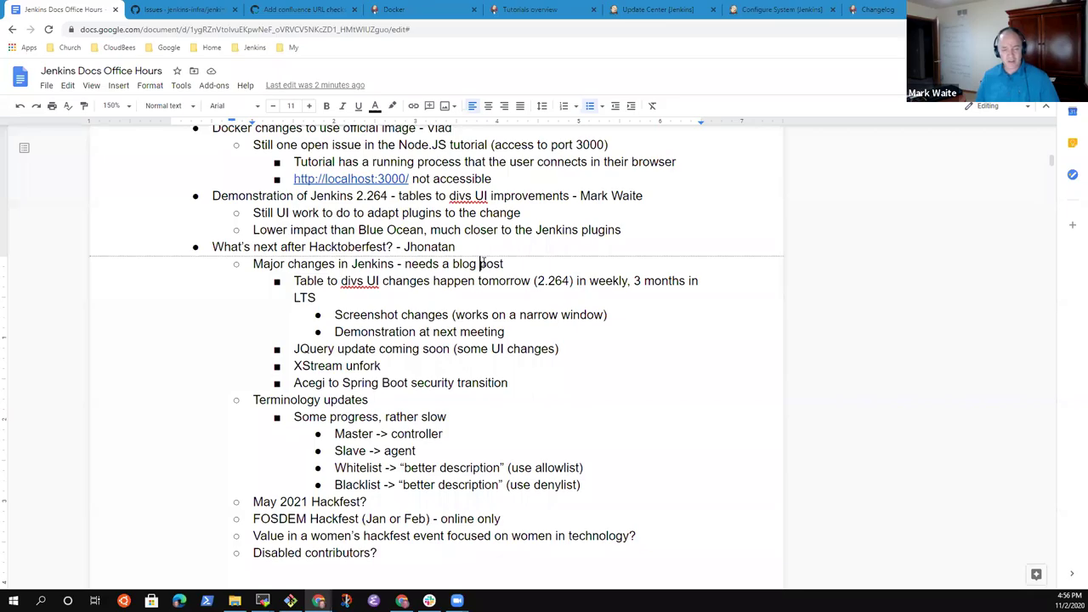
{"action": "key", "text": "Home"}
{"action": "key", "text": "shift+End"}
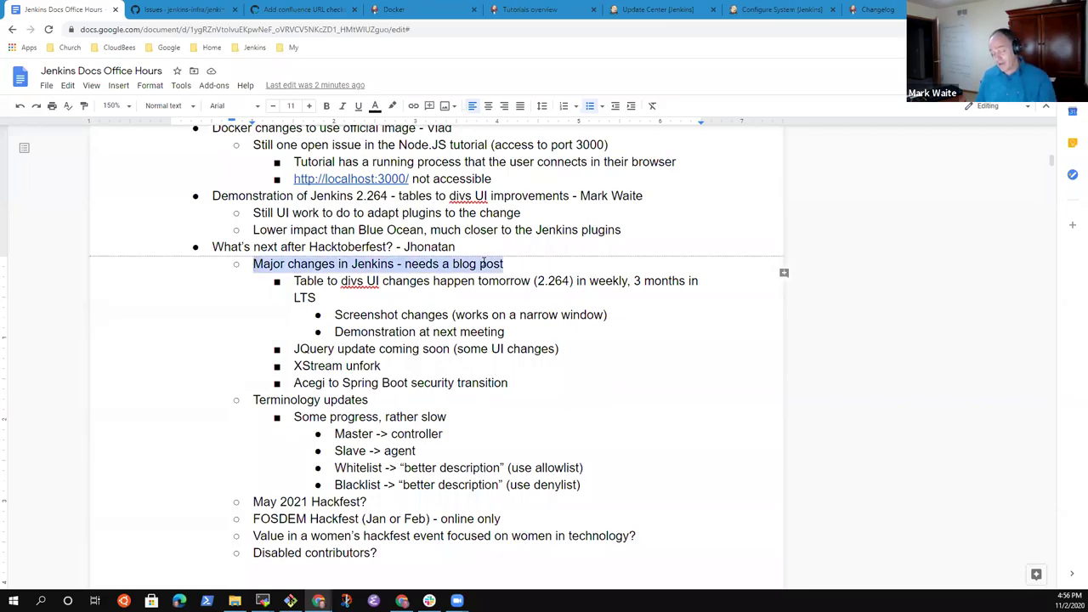
{"action": "key", "text": "End"}
{"action": "key", "text": "shift+Home"}
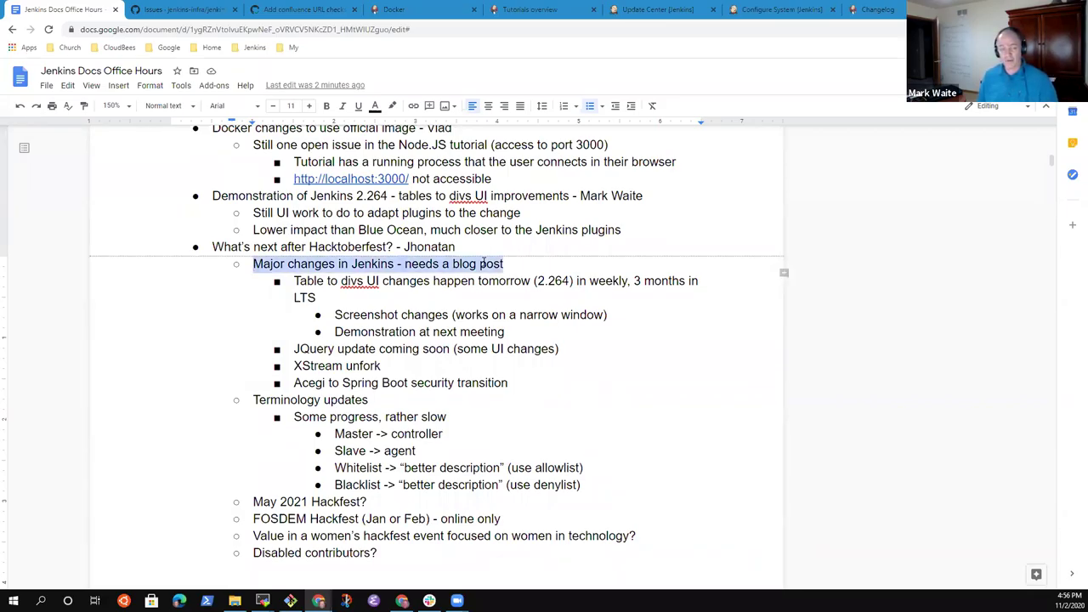
{"action": "key", "text": "End"}
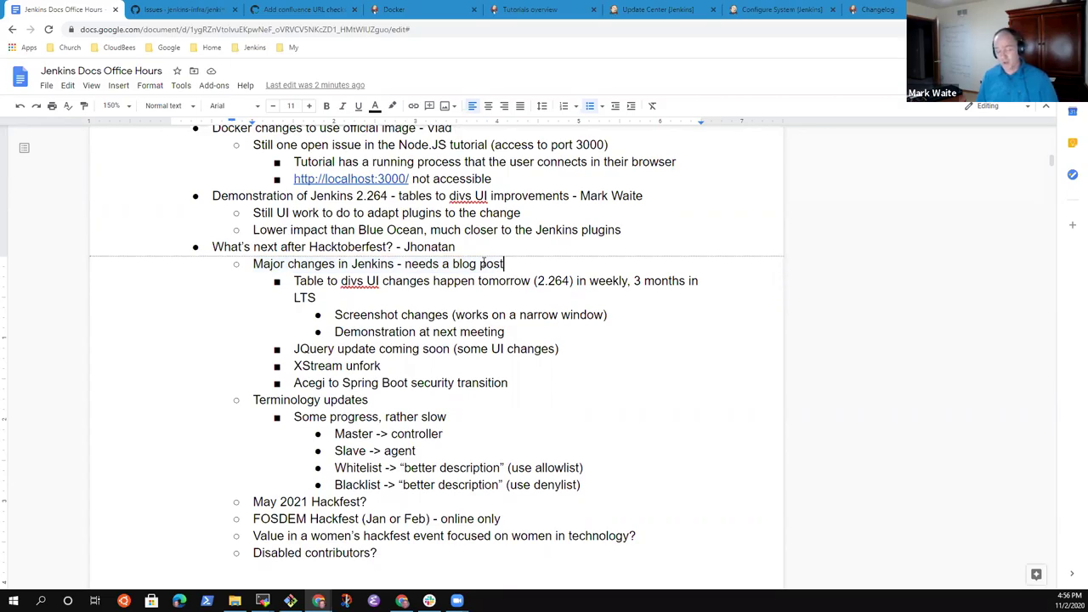
{"action": "key", "text": "shift+Home"}
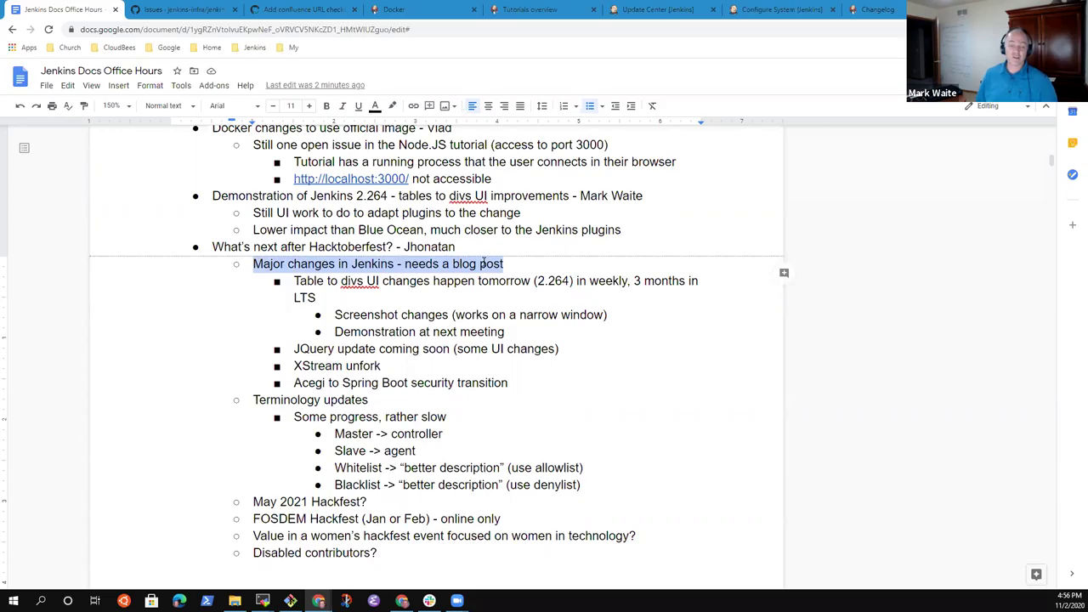
- In the "Table to divs UI changes" bullet, delete "happen tomorrow" and the opening parenthesis before 2.264
{"action": "left_click", "coordinate": [483, 263]}
{"action": "key", "text": "ctrl+shift+Left"}
{"action": "key", "text": "BackSpace"}
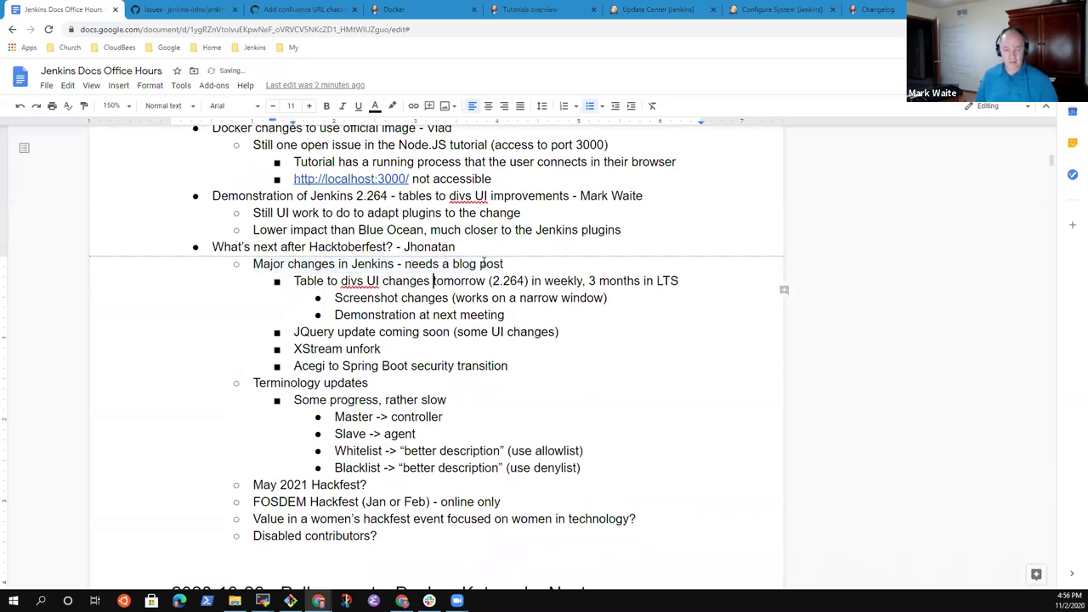
{"action": "key", "text": "ctrl+shift+Right"}
{"action": "key", "text": "BackSpace"}
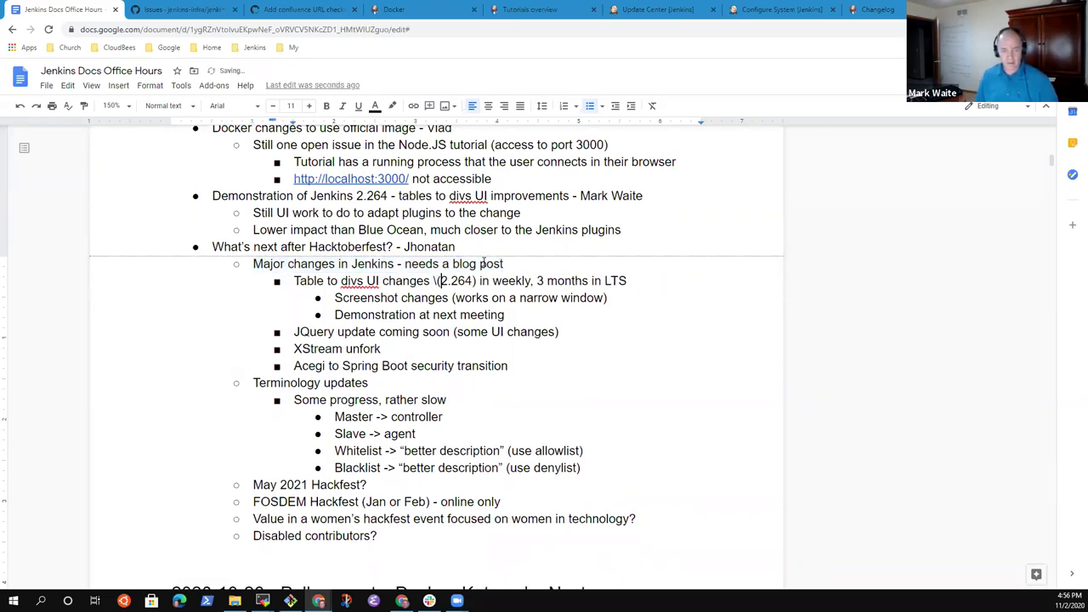
{"action": "key", "text": "Delete"}
{"action": "key", "text": "Delete"}
- Remove the closing parenthesis after 2.264 in the "Table to divs UI changes" bullet
{"action": "key", "text": "ctrl+Left"}
{"action": "key", "text": "ctrl+Left"}
{"action": "key", "text": "ctrl+Left"}
{"action": "key", "text": "ctrl+Left"}
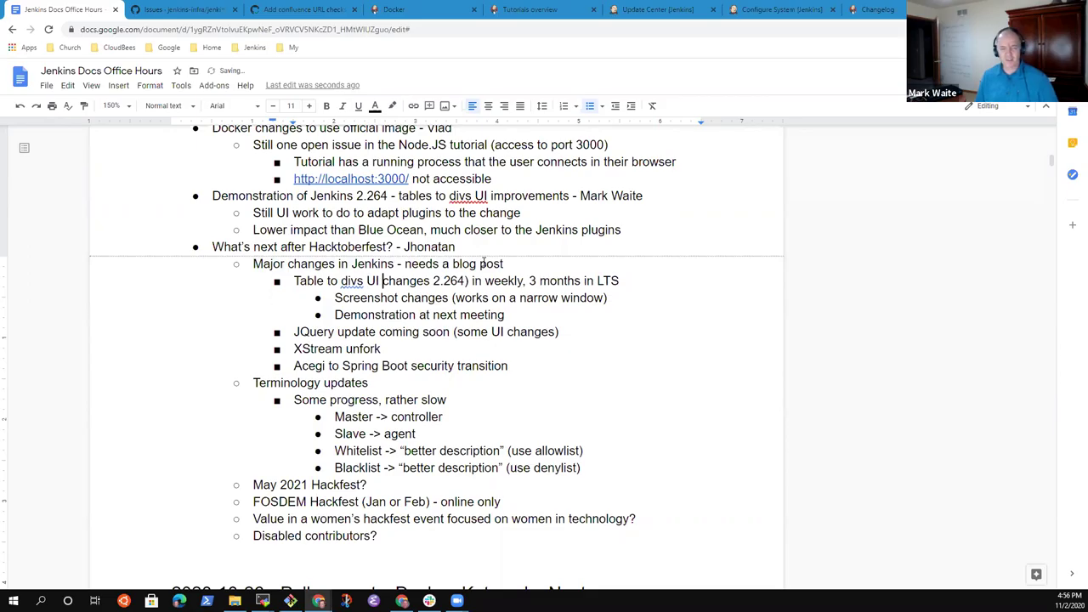
{"action": "key", "text": "Right"}
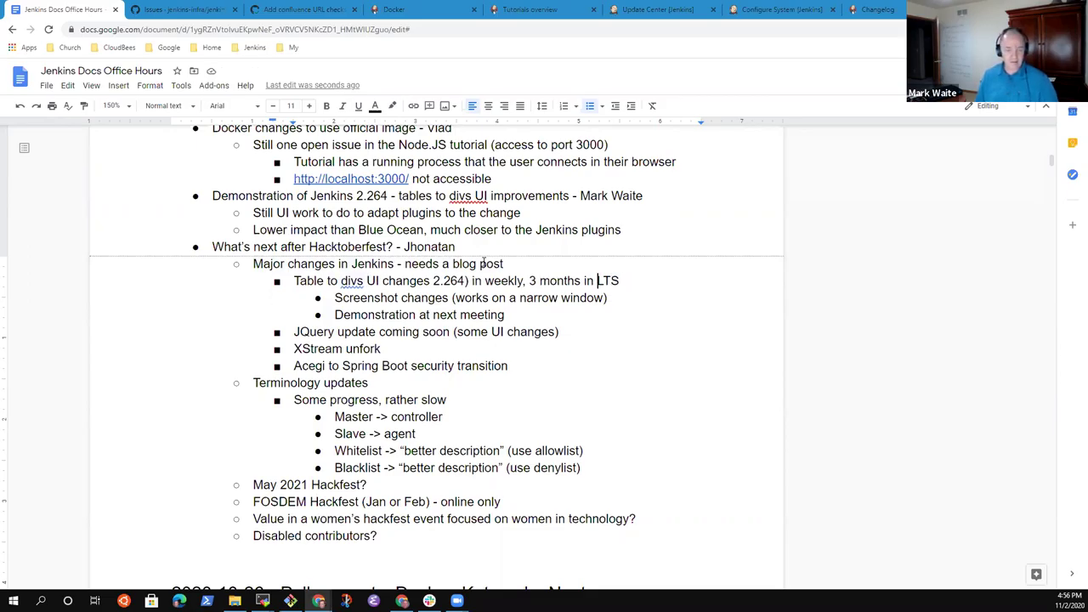
{"action": "key", "text": "ctrl+Left"}
{"action": "key", "text": "Left"}
{"action": "key", "text": "BackSpace"}
- Highlight the "JQuery update coming soon (some UI changes)" bullet under the major changes in Jenkins
{"action": "key", "text": "Down"}
{"action": "key", "text": "Down"}
{"action": "key", "text": "Home"}
{"action": "key", "text": "shift+End"}
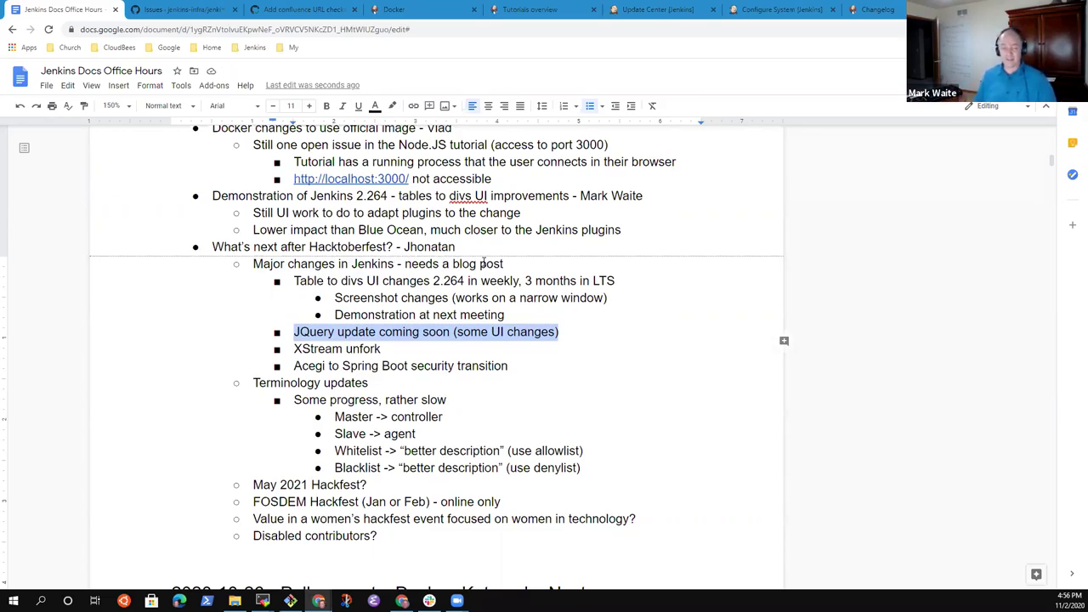
- Append "- internal compatibility" to the "XStream unfork" bullet
{"action": "key", "text": "Down"}
{"action": "key", "text": "shift+End"}
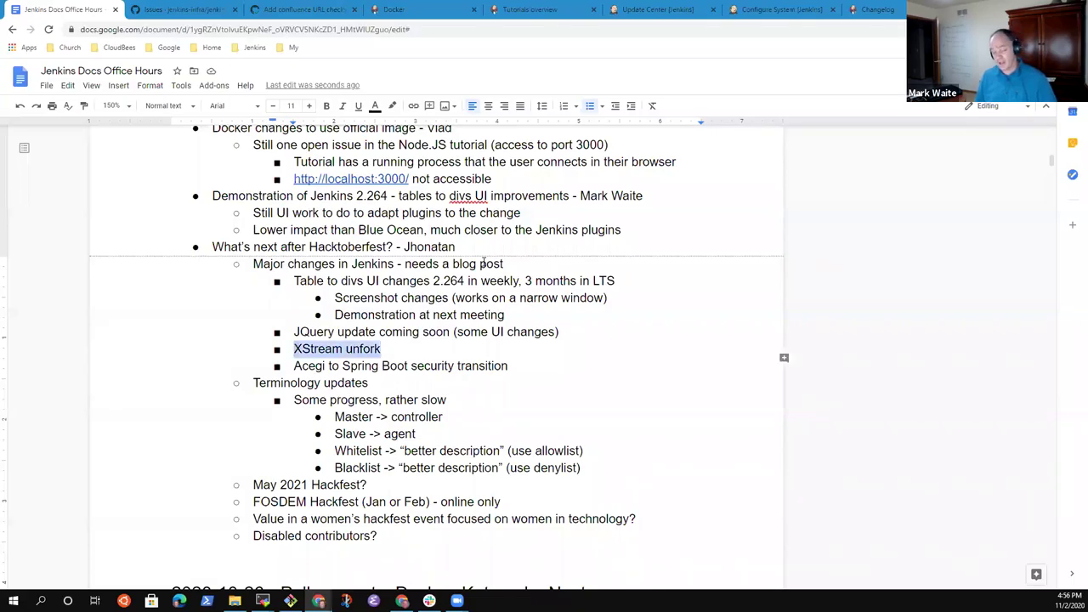
{"action": "key", "text": "End"}
{"action": "type", "text": "- uin"}
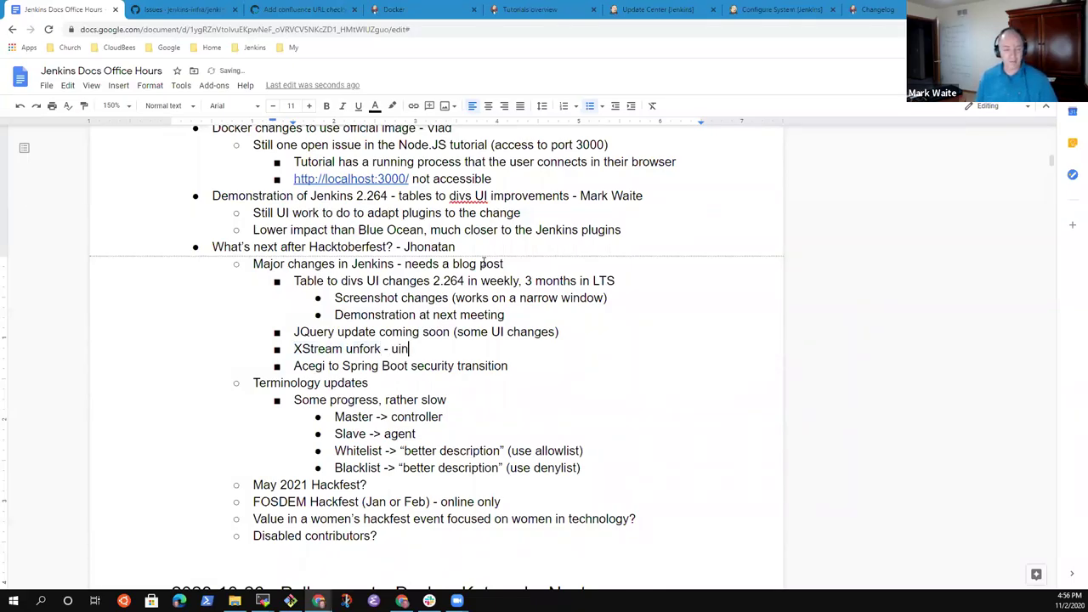
{"action": "key", "text": "BackSpace"}
{"action": "key", "text": "BackSpace"}
{"action": "key", "text": "BackSpace"}
{"action": "type", "text": "internal compatibilty"}
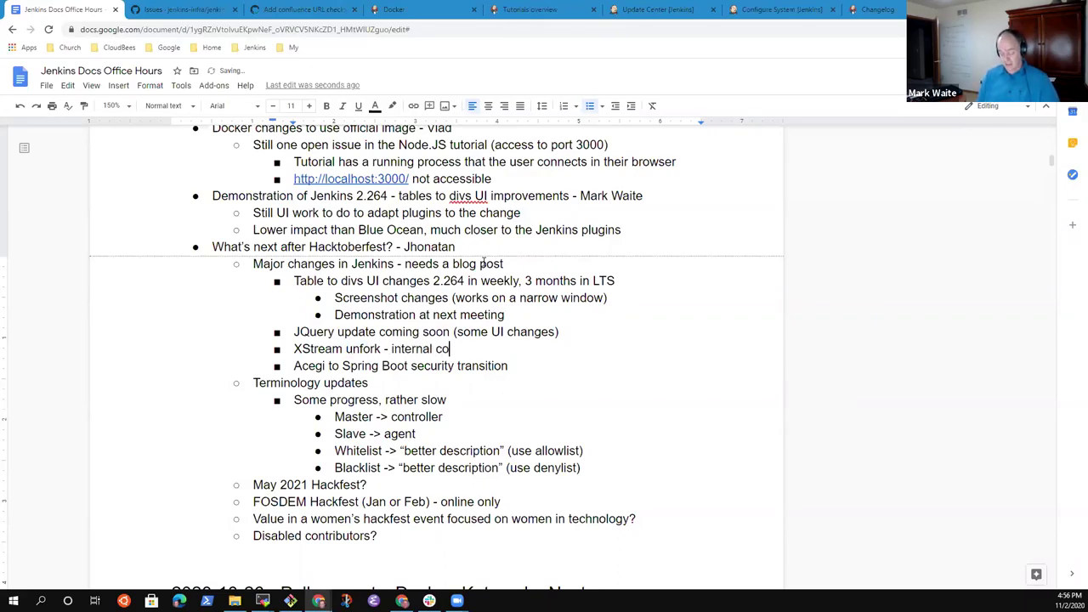
{"action": "key", "text": "BackSpace"}
{"action": "key", "text": "BackSpace"}
{"action": "type", "text": "ity"}
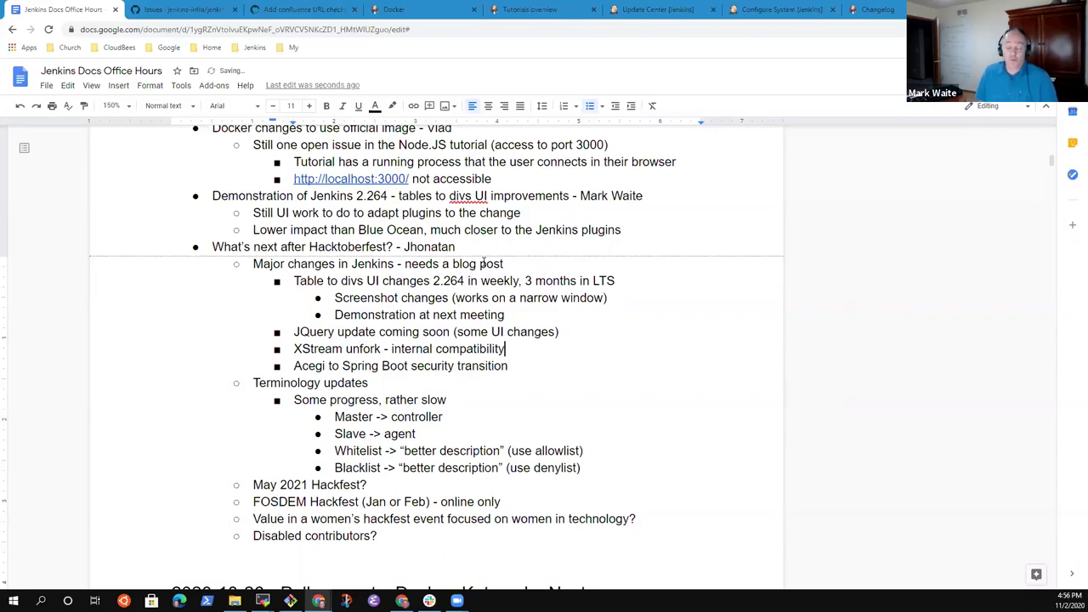
- Copy "- internal compatibility" from the XStream bullet to the end of the "Acegi to Spring Boot security transition" bullet and highlight that line
{"action": "key", "text": "ctrl+shift+Left"}
{"action": "key", "text": "ctrl+shift+Left"}
{"action": "key", "text": "ctrl+shift+Left"}
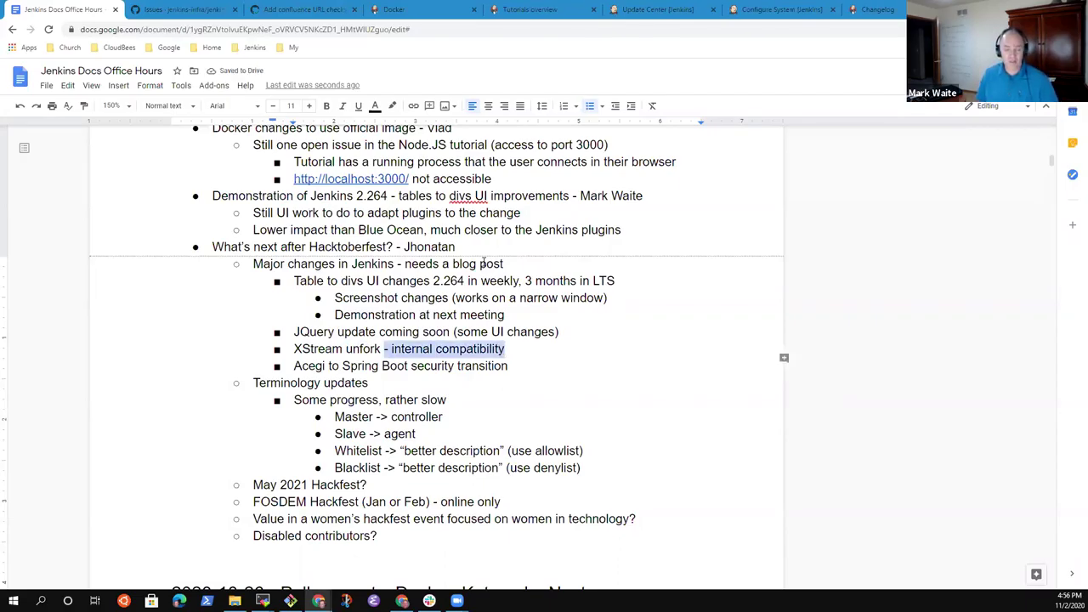
{"action": "key", "text": "ctrl+c"}
{"action": "key", "text": "Down"}
{"action": "key", "text": "End"}
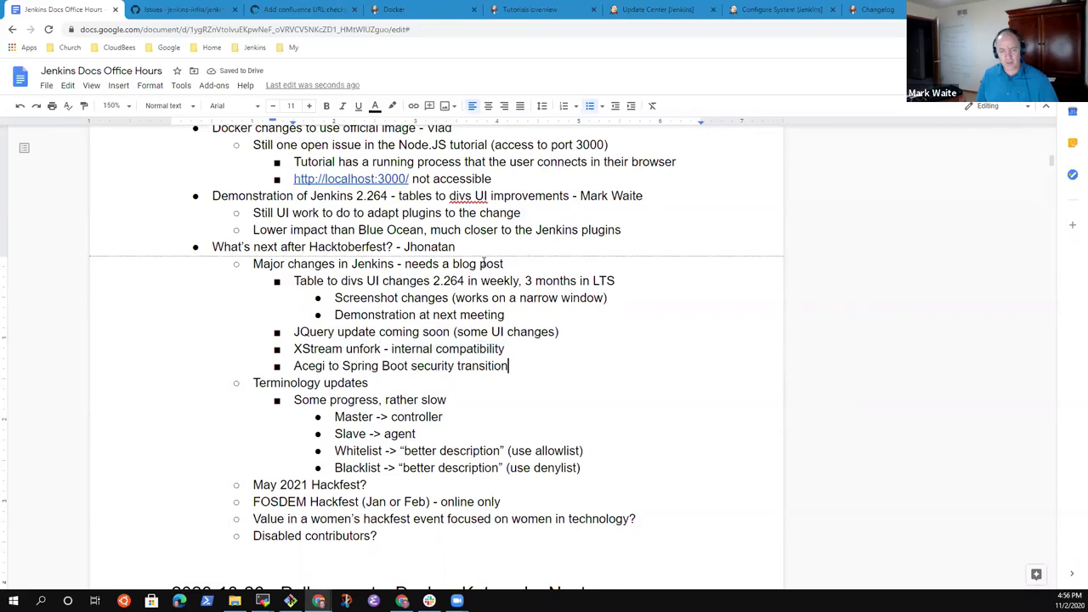
{"action": "key", "text": "ctrl+v"}
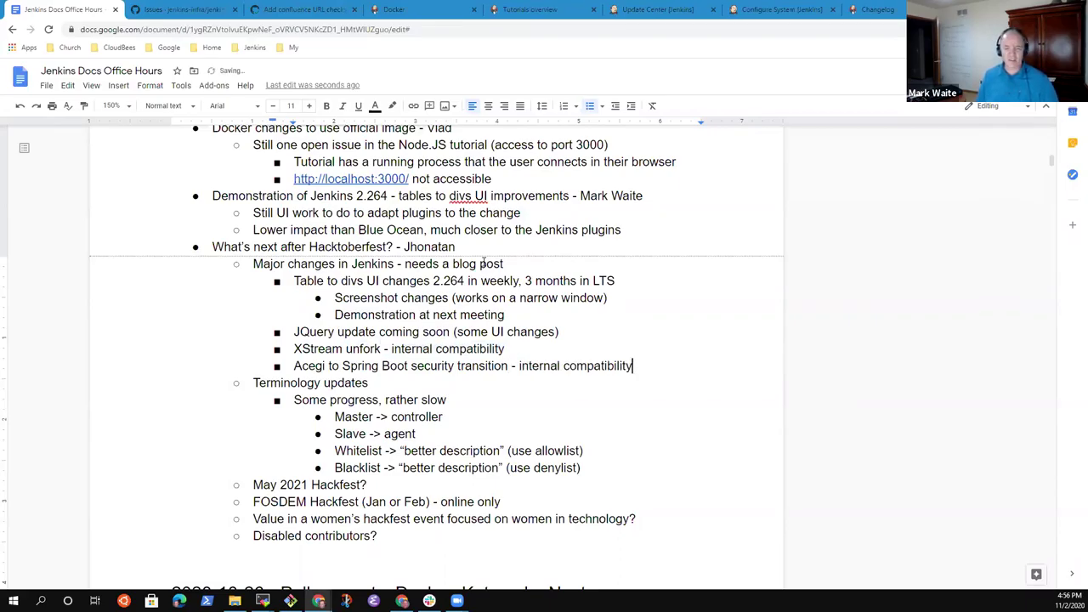
{"action": "key", "text": "shift+End"}
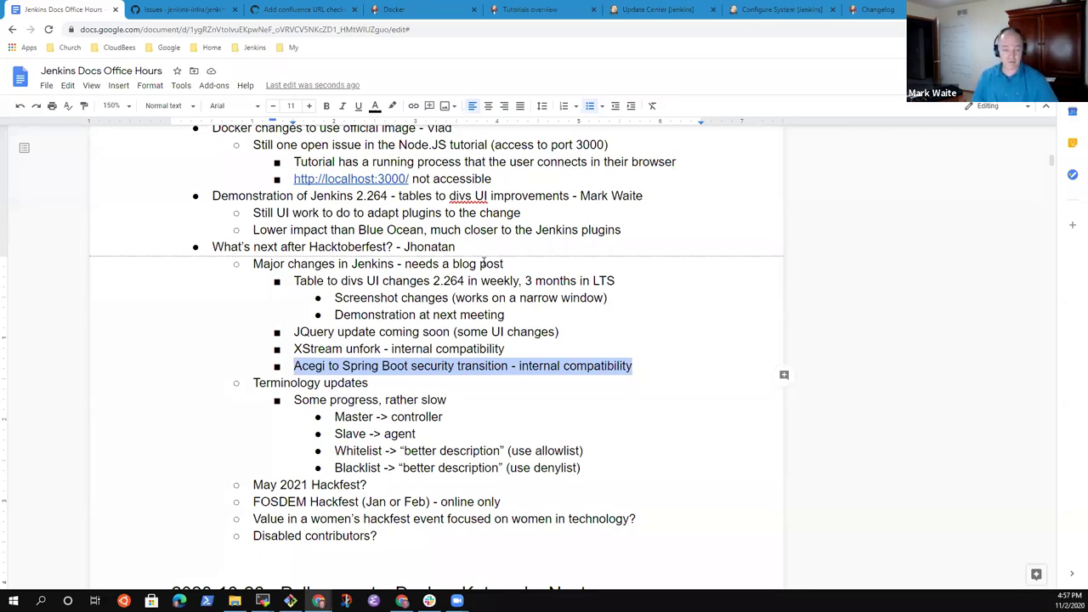
- Add "(less stable for major changes)" to the end of the "Major changes in Jenkins - needs a blog post" bullet
{"action": "key", "text": "Up"}
{"action": "key", "text": "Up"}
{"action": "key", "text": "Up"}
{"action": "key", "text": "Up"}
{"action": "key", "text": "Up"}
{"action": "key", "text": "Up"}
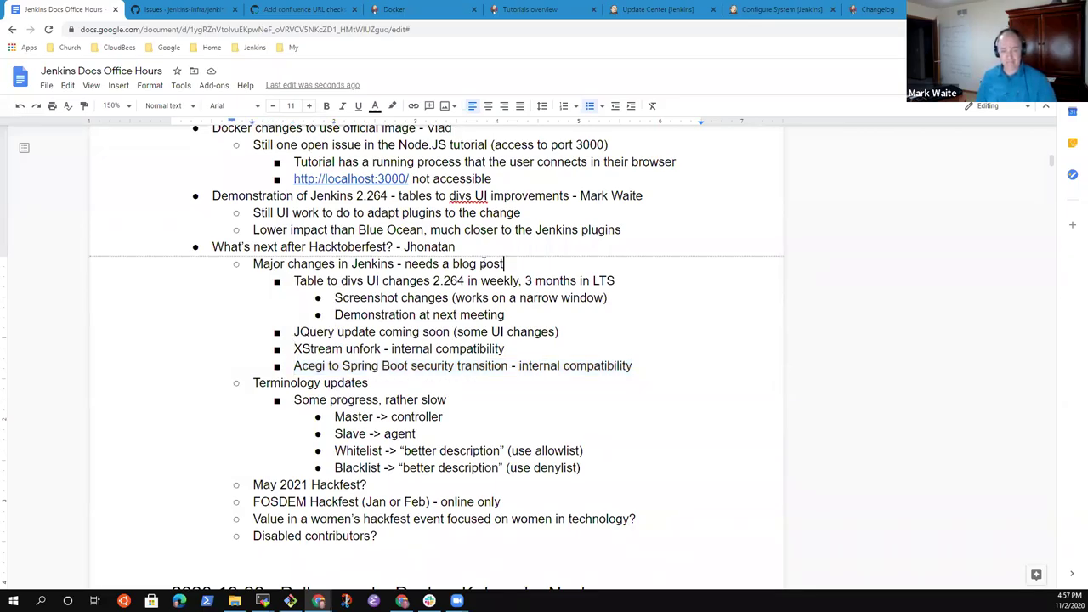
{"action": "type", "text": "(less stable for major changes)"}
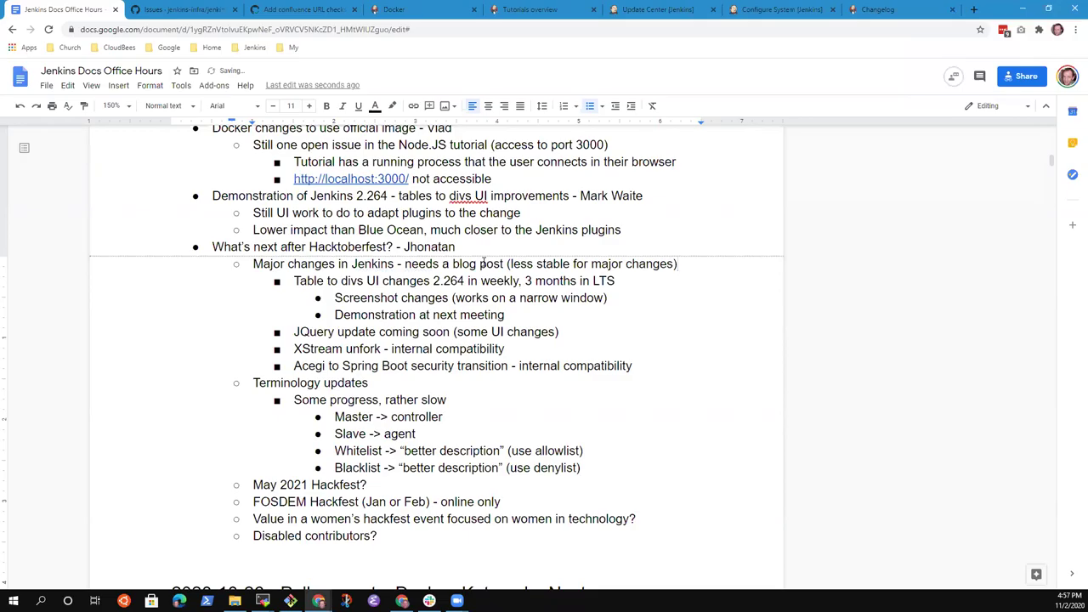